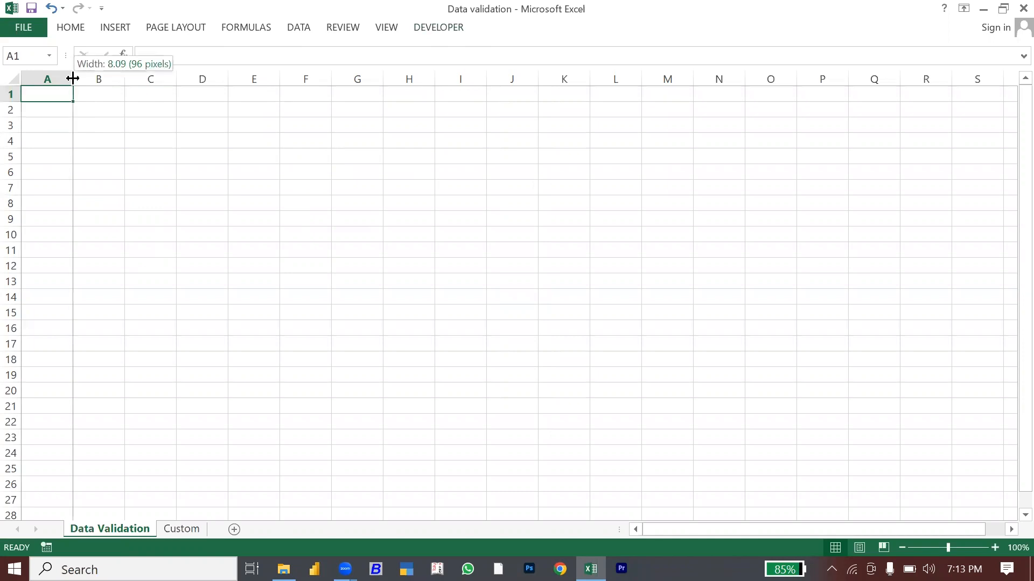
Step: Widen column A and enter the heading 'Whole no.' in cell A1
left_click(55, 71)
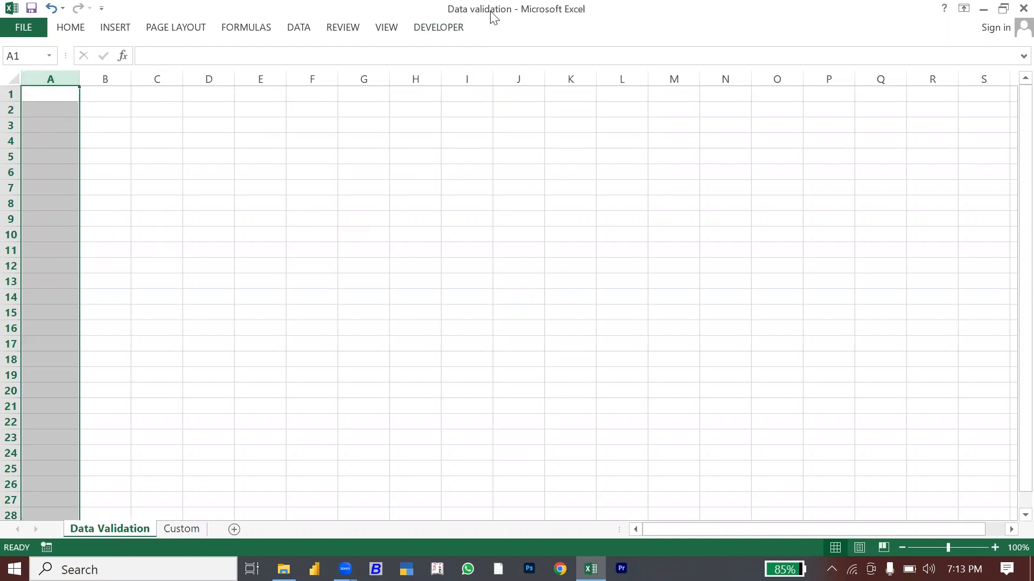
left_click(308, 183)
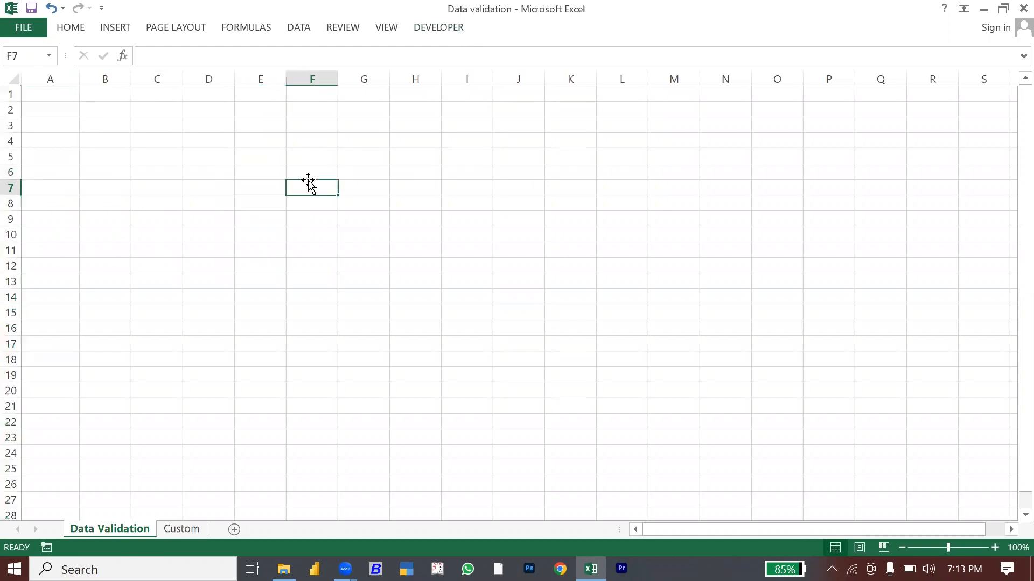
left_click(51, 95)
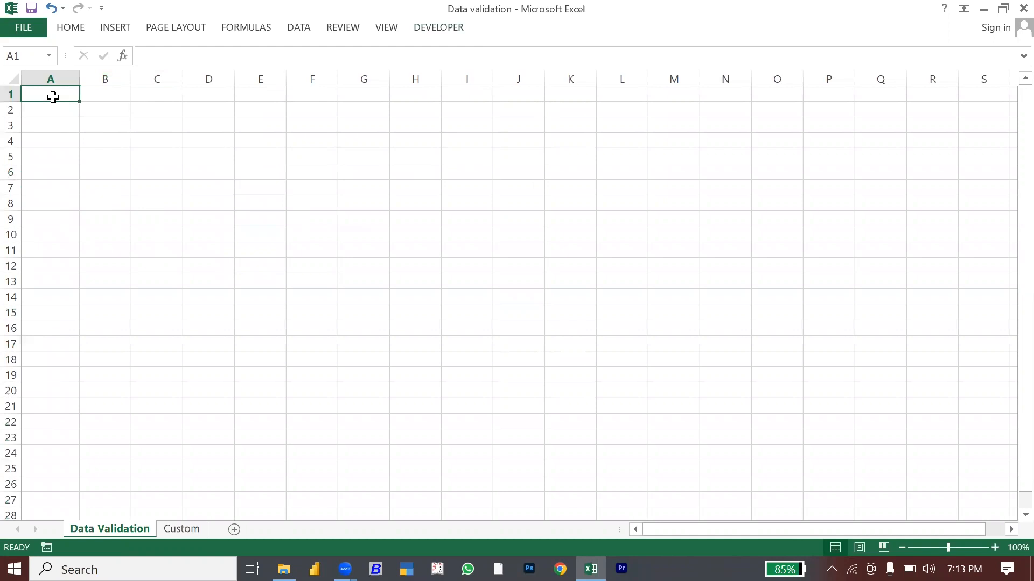
type("Whole no.")
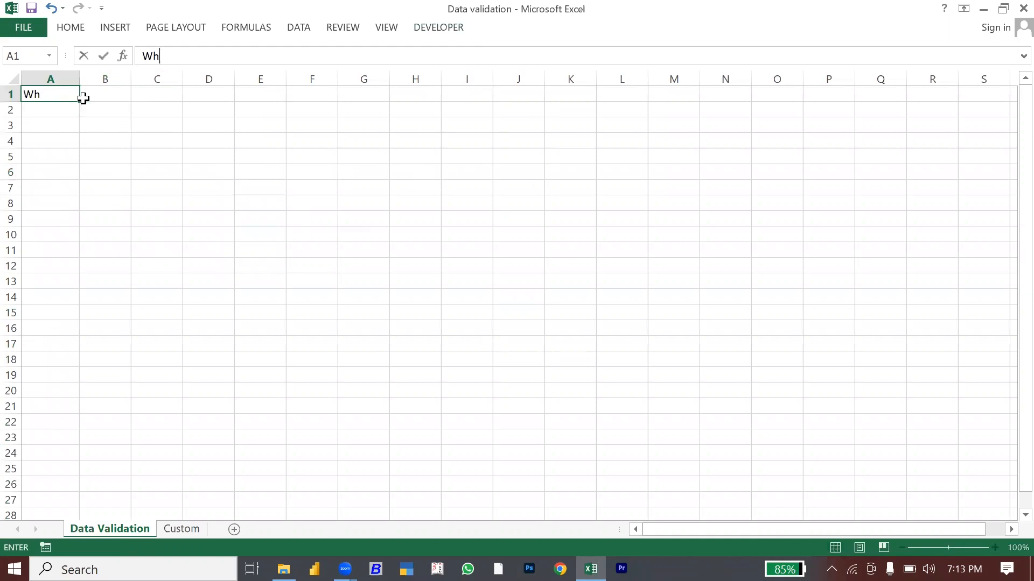
key("Return")
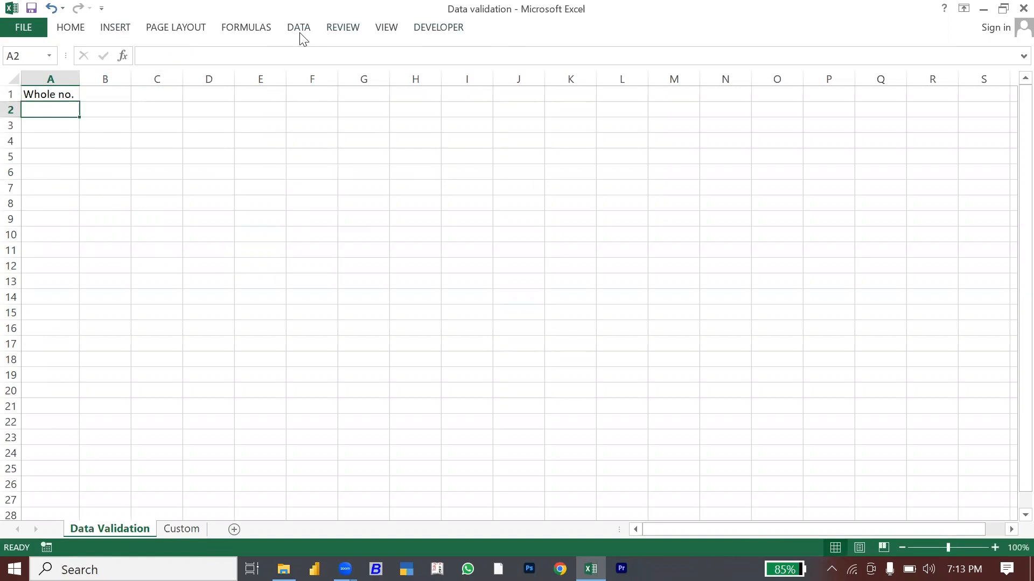
left_click(299, 28)
Step: Add a whole-number validation rule to A2 allowing values between 100 and 500
left_click(608, 80)
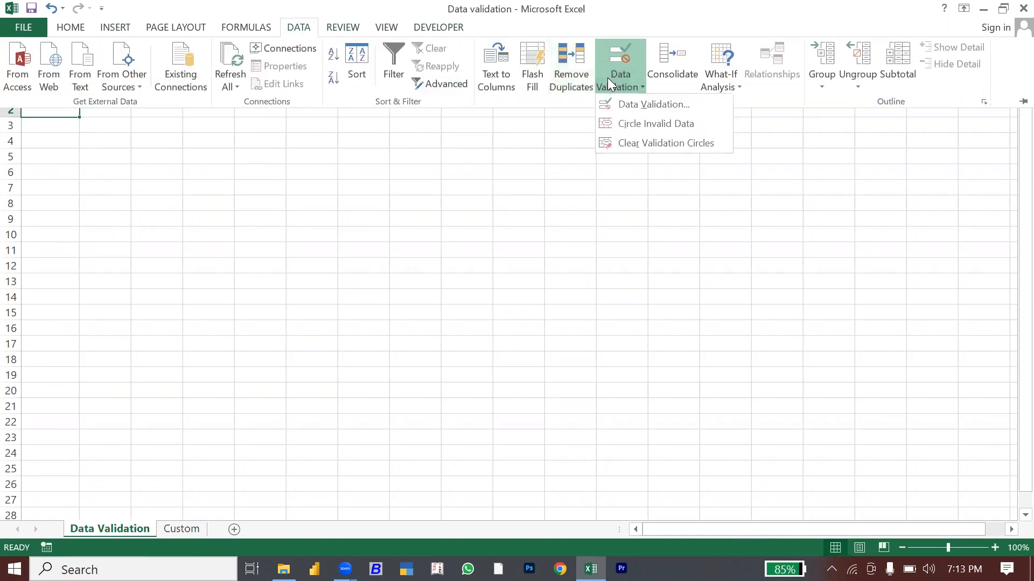
left_click(628, 103)
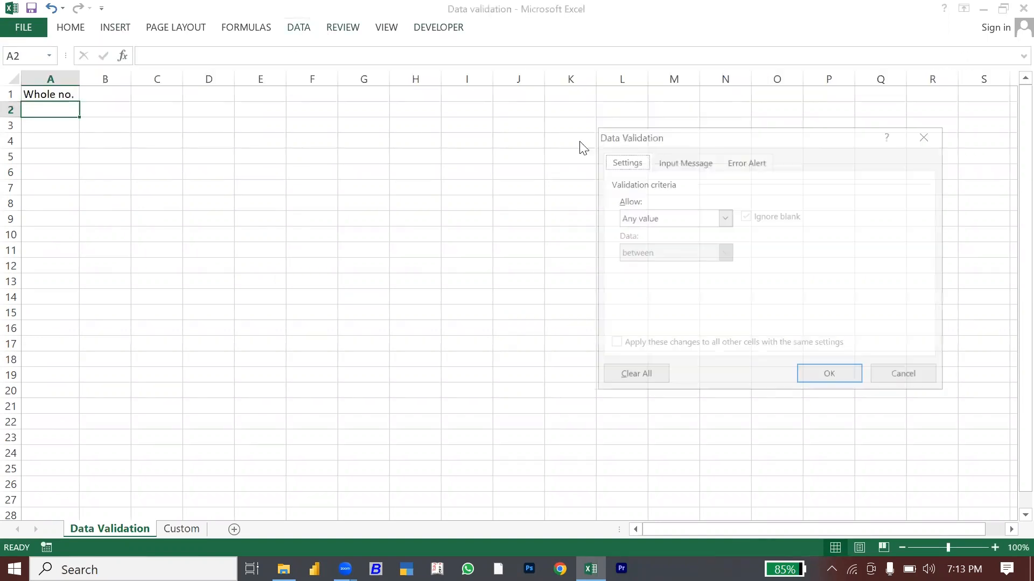
left_click(675, 218)
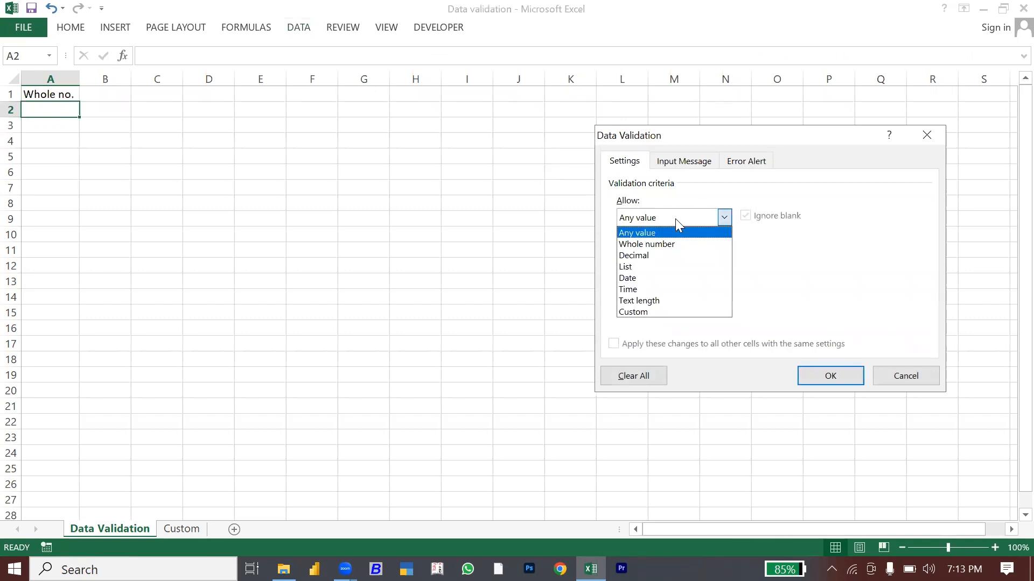
left_click(653, 244)
left_click(650, 252)
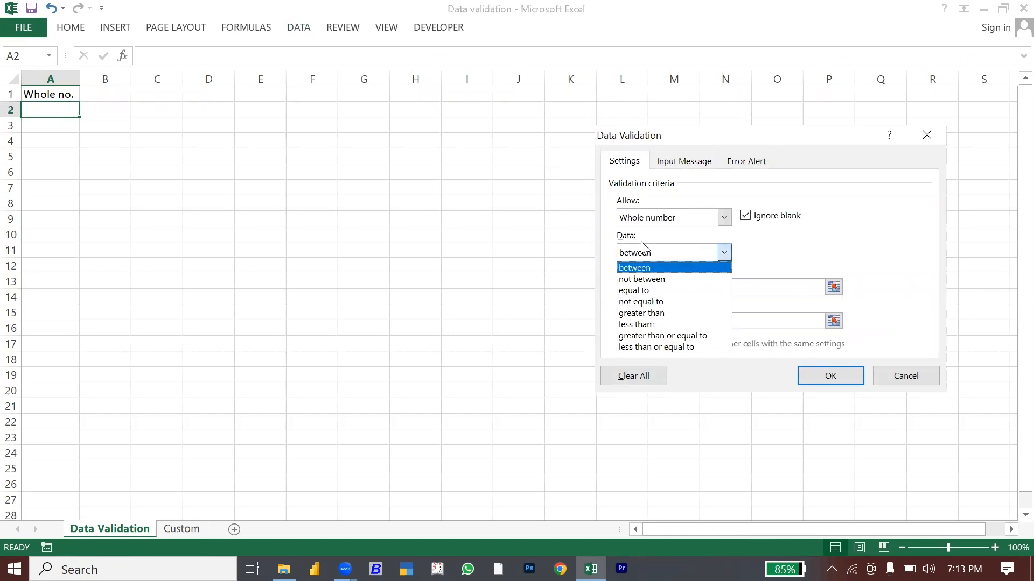
left_click(648, 268)
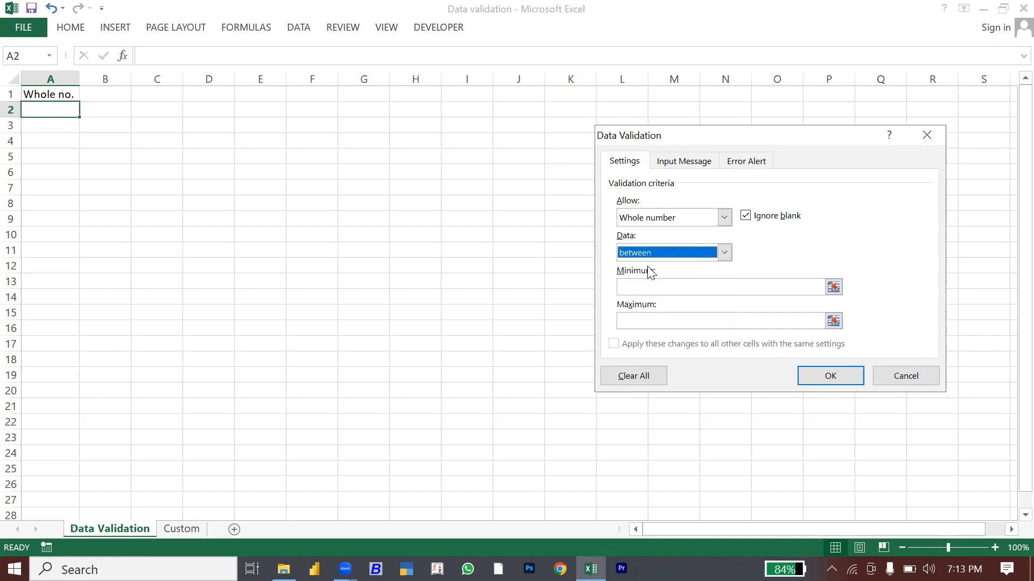
left_click(642, 286)
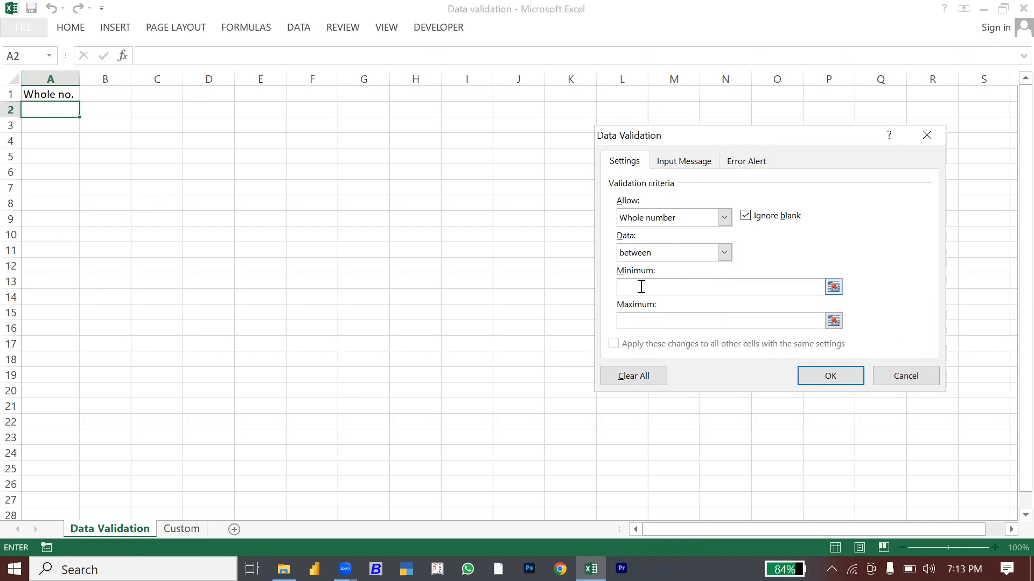
type("100")
left_click(834, 377)
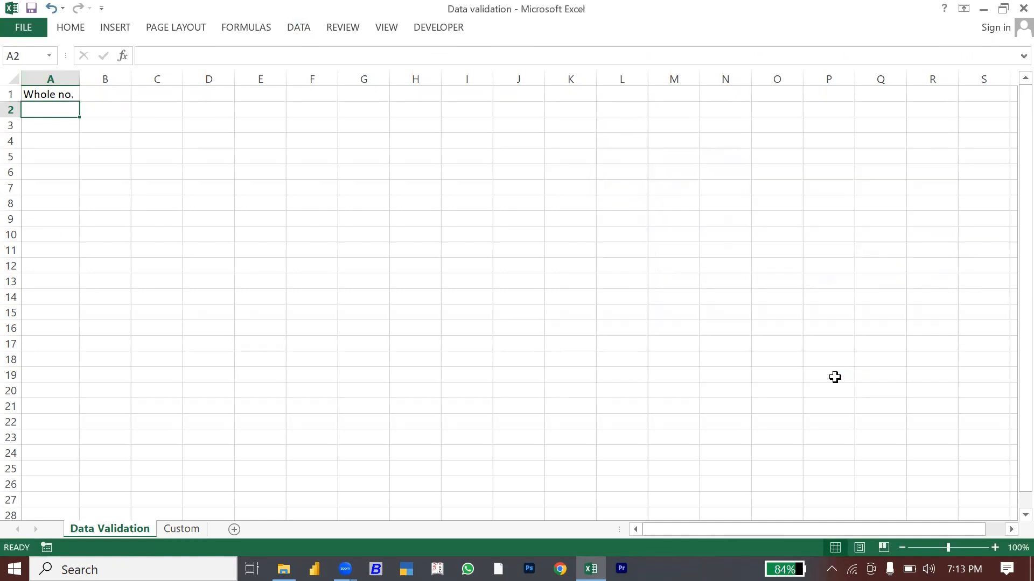
Step: Copy A2 and paste its whole-number rule over A2:A25
key("ctrl+c")
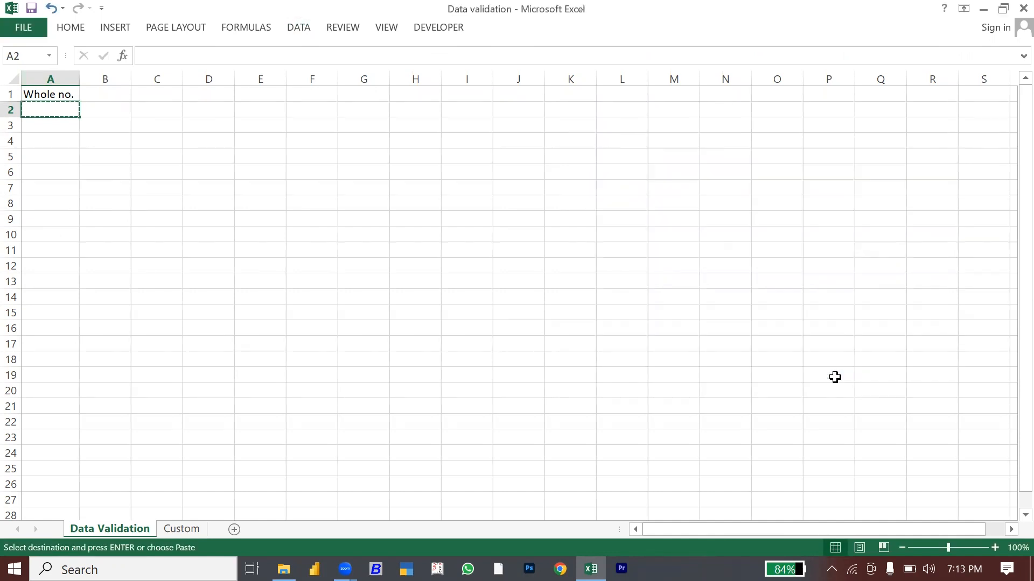
key("shift+Down")
key("shift+Down")
key("shift+Down")
key("shift+Down")
key("shift+Down")
key("shift+Down")
key("shift+Down")
key("shift+Down")
key("shift+Down")
key("shift+Down")
key("shift+Down")
key("shift+Down")
key("shift+Down")
key("shift+Down")
key("shift+Down")
key("shift+Down")
key("shift+Down")
key("shift+Down")
key("shift+Down")
key("shift+Down")
key("shift+Down")
key("shift+Down")
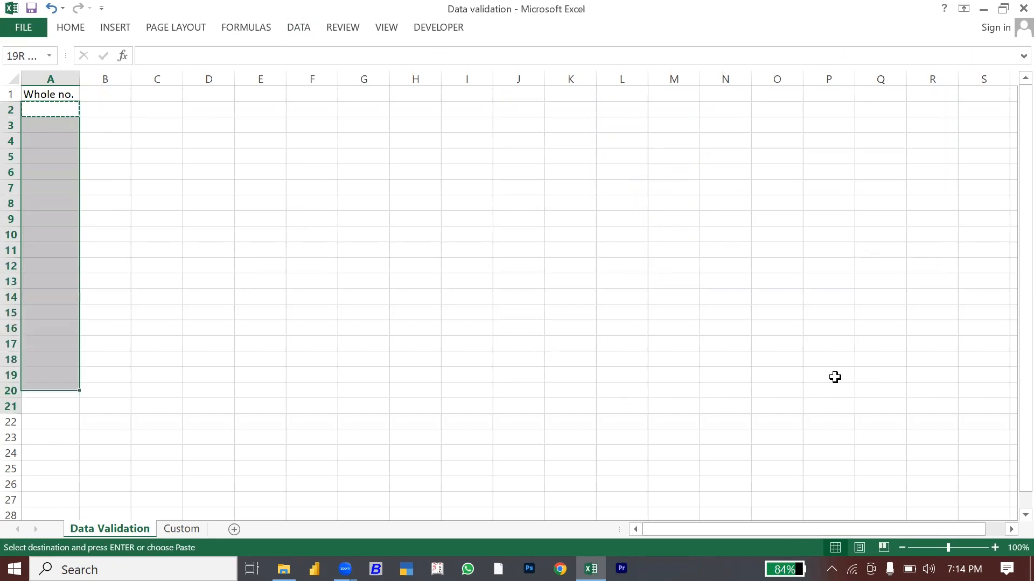
key("shift+Up")
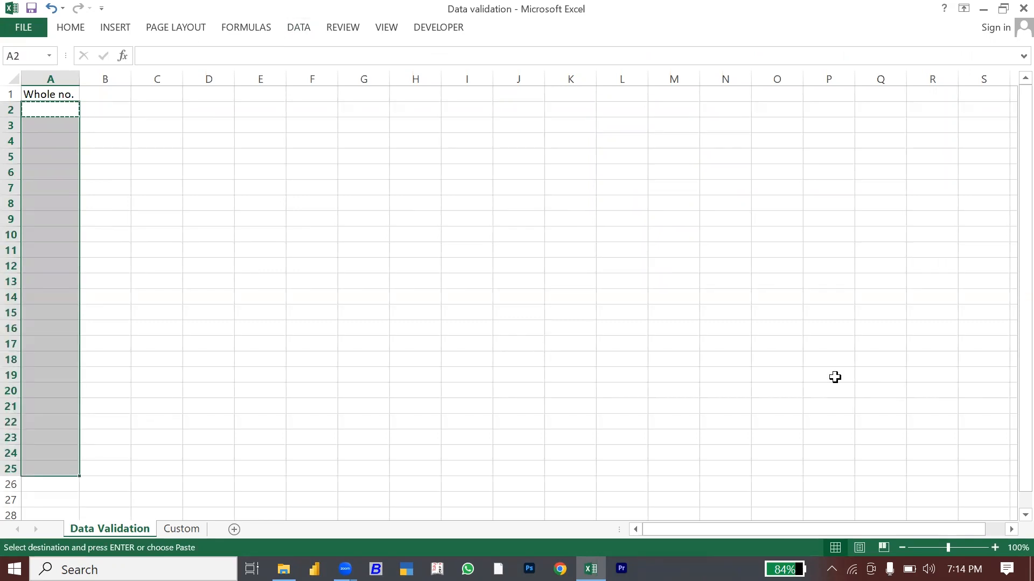
key("ctrl+v")
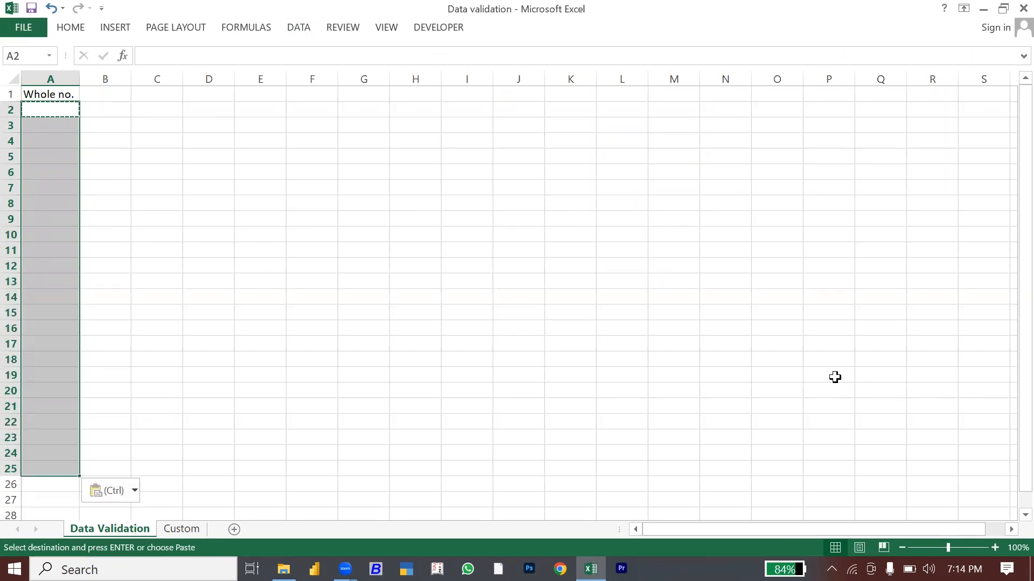
key("Escape")
key("Down")
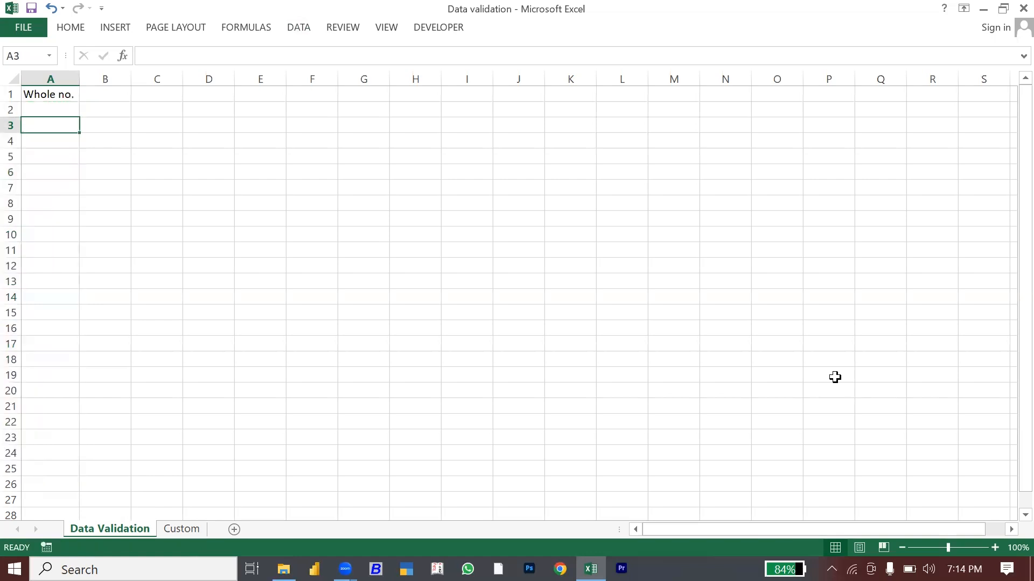
key("Up")
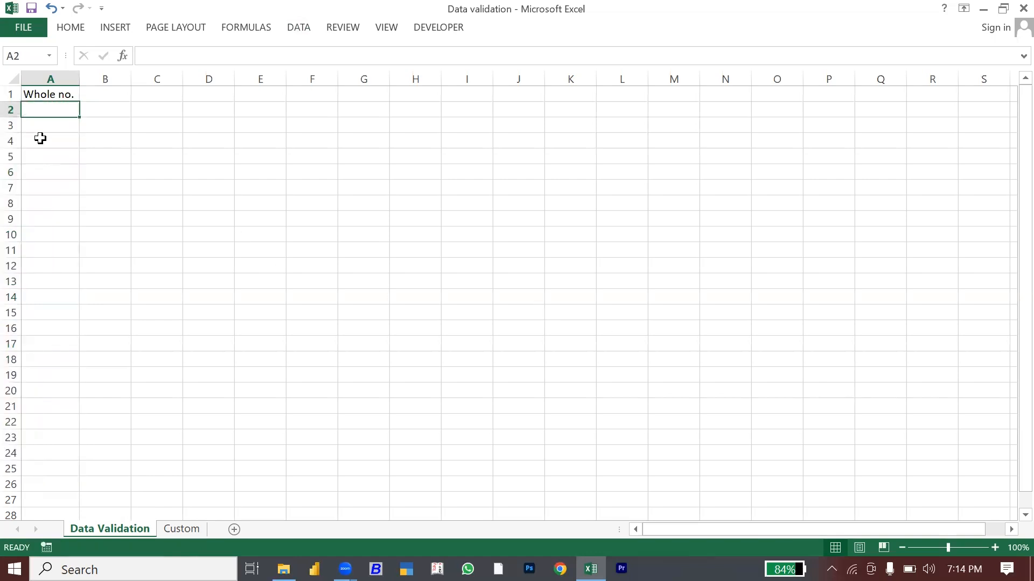
left_click(52, 79)
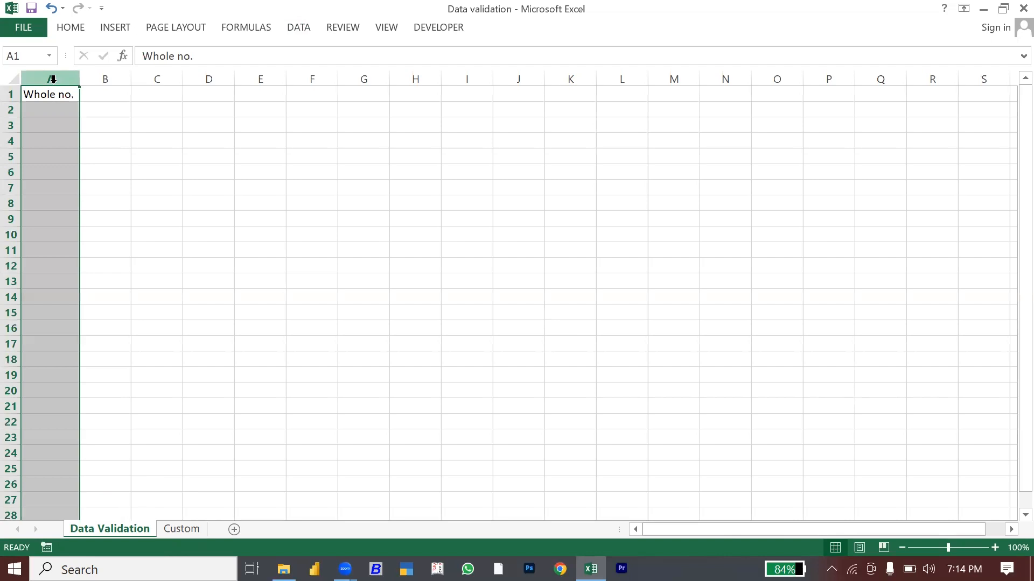
left_click(48, 127)
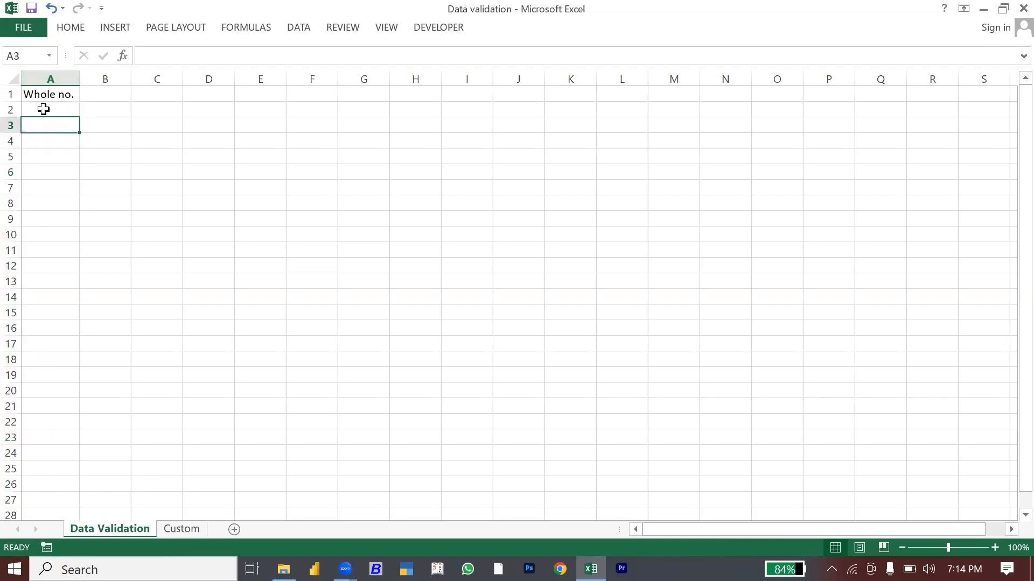
left_click(43, 109)
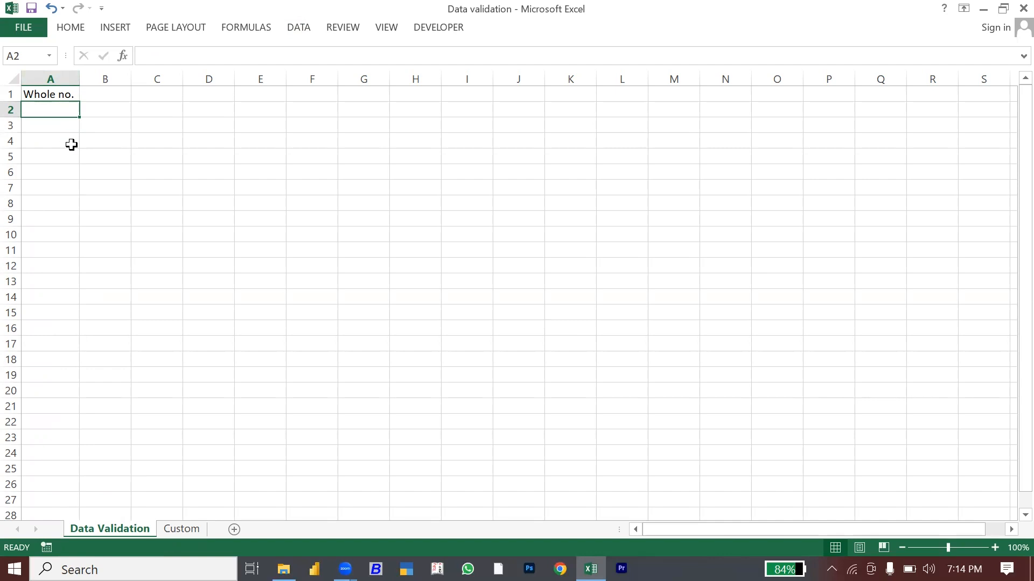
Step: Enter 200 and 260 in A2:A3 and confirm 501 in A4 is rejected
type("200")
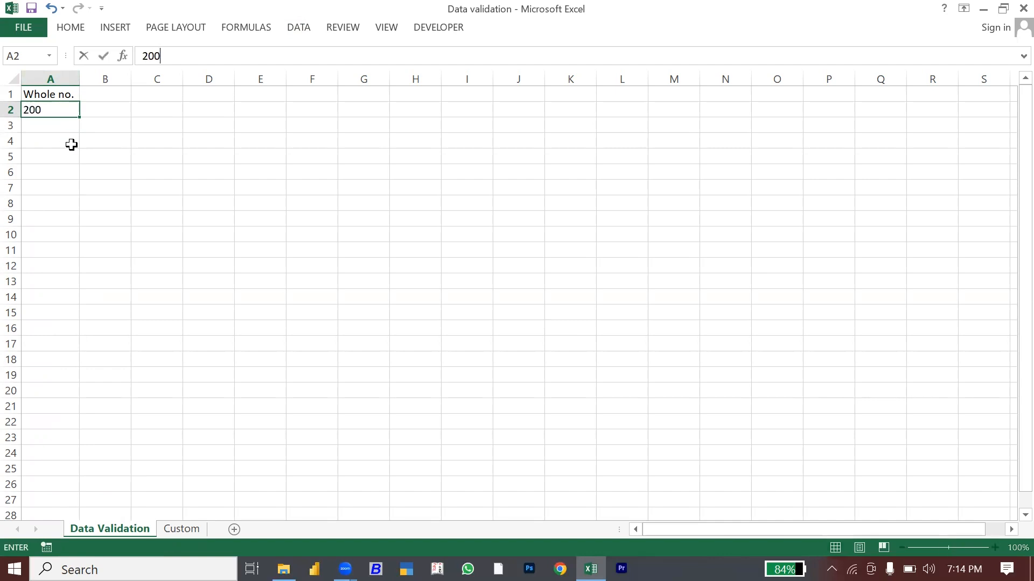
key("Return")
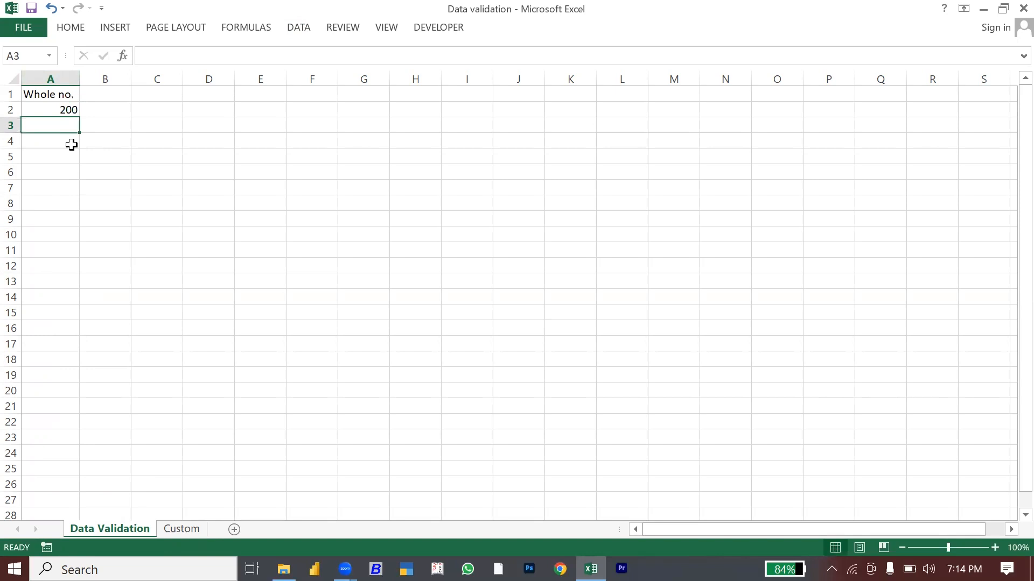
type("260")
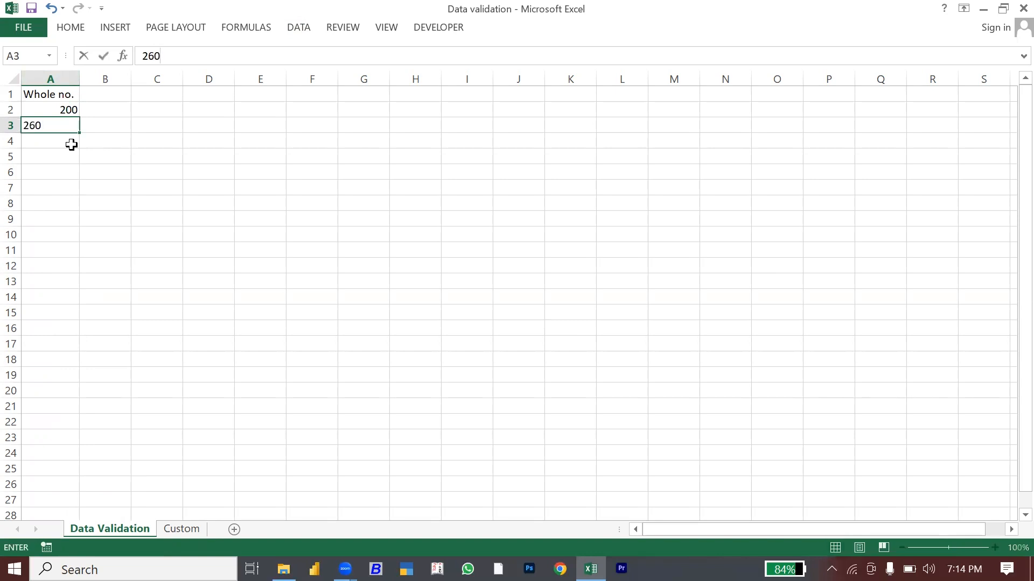
key("Return")
type("501")
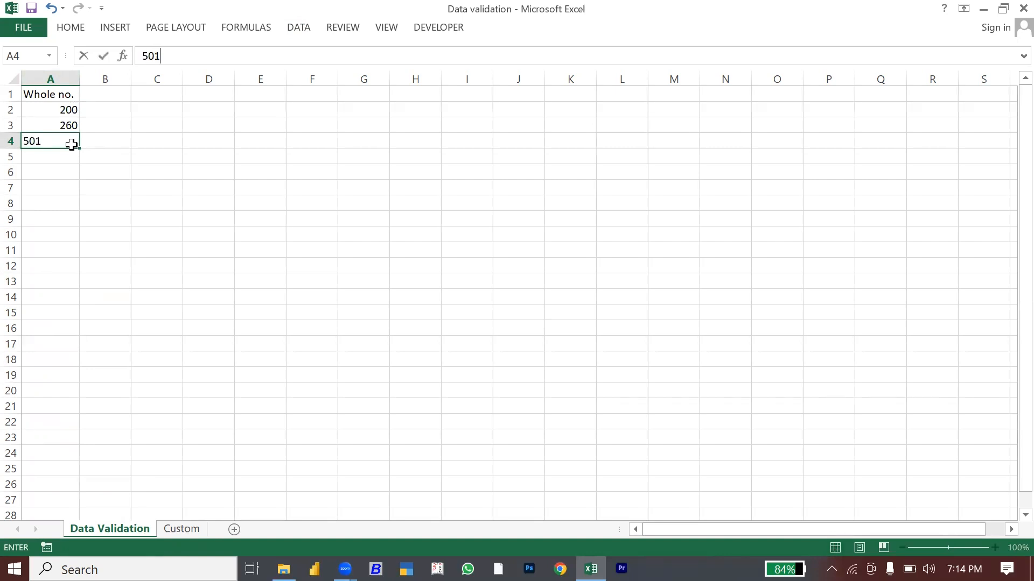
key("Return")
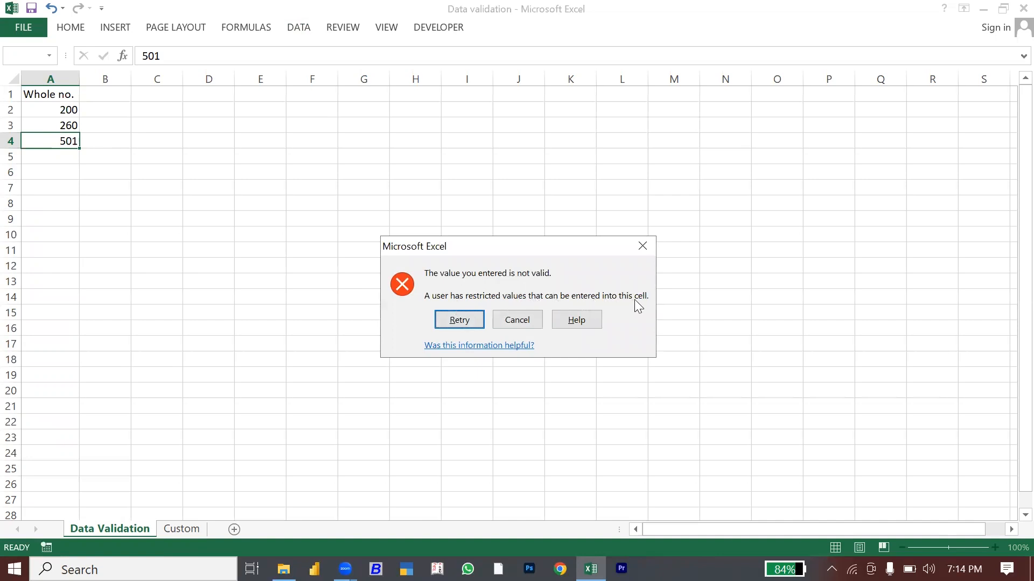
left_click(516, 319)
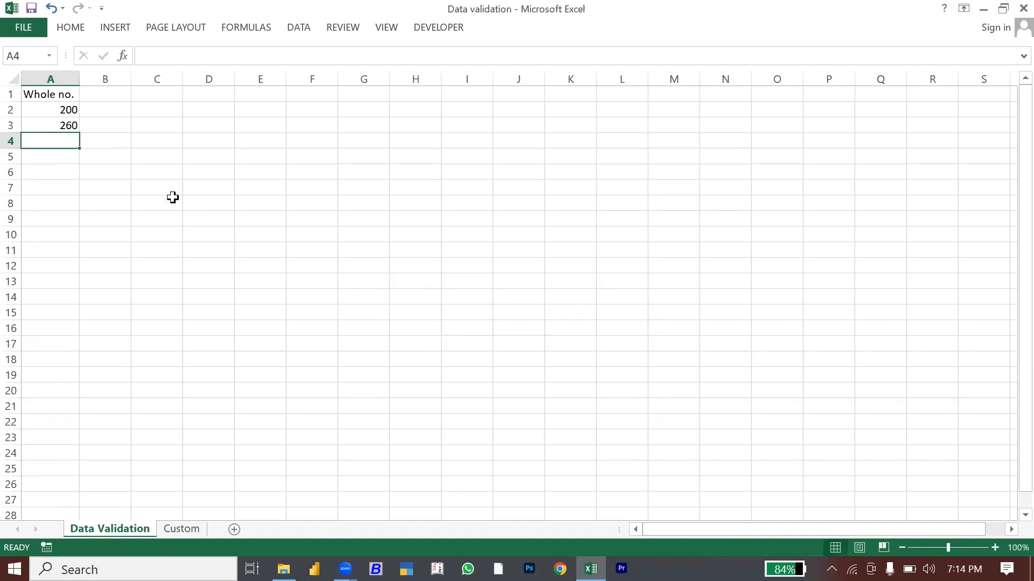
Step: Head column B 'Decimal no.' in B1 and widen the column to fit it
left_click(96, 106)
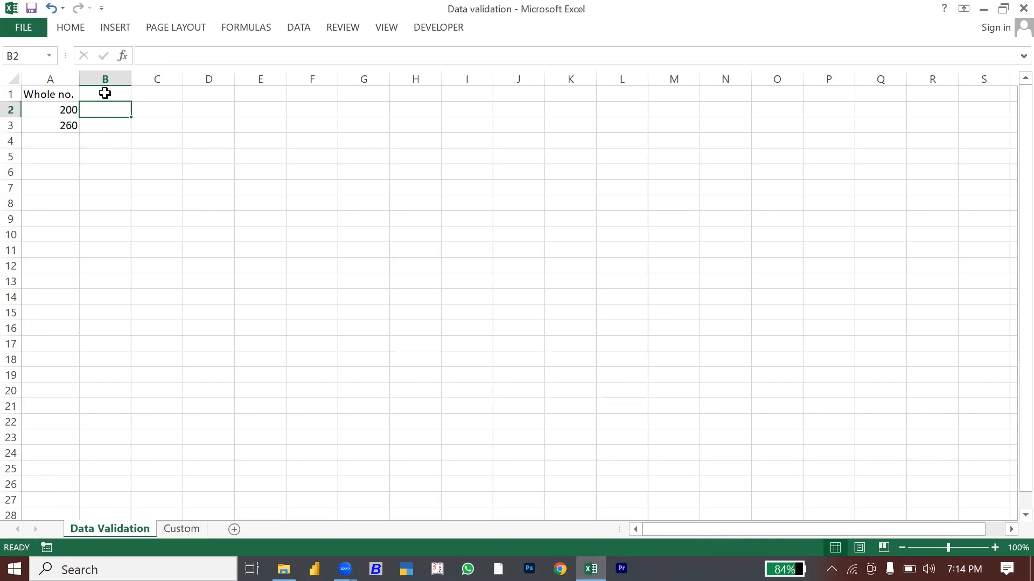
left_click(105, 94)
type("Decimal no.")
key("Return")
left_click_drag(132, 77, 146, 78)
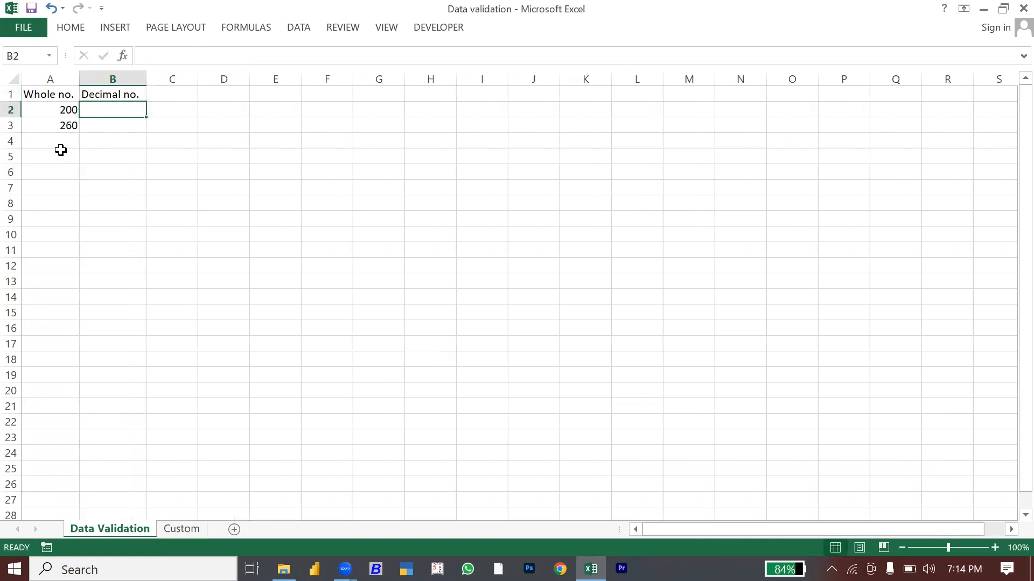
Step: Confirm 120.76 in A5 is rejected, then make column B slightly wider
left_click(60, 150)
type("120.76")
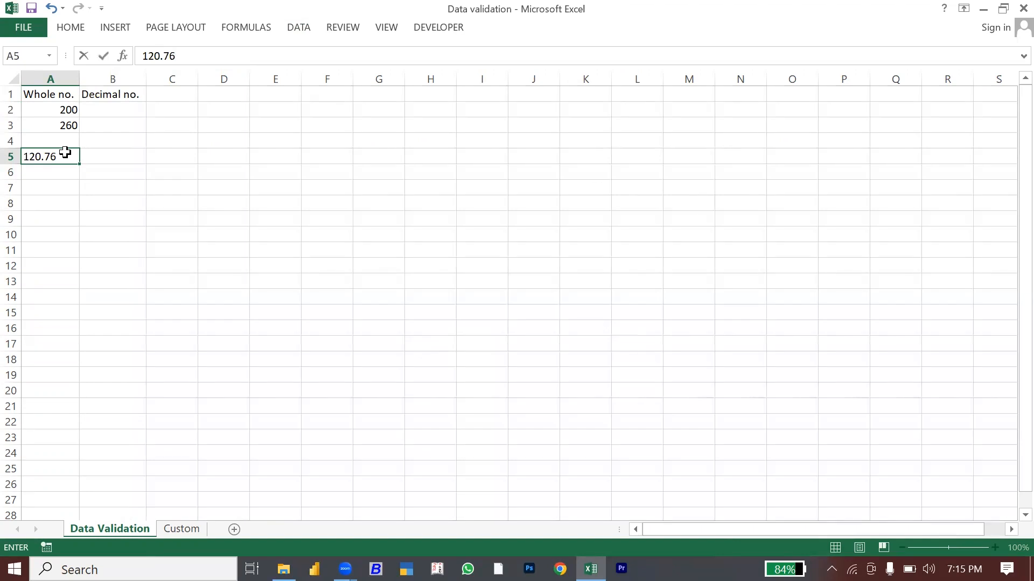
key("Return")
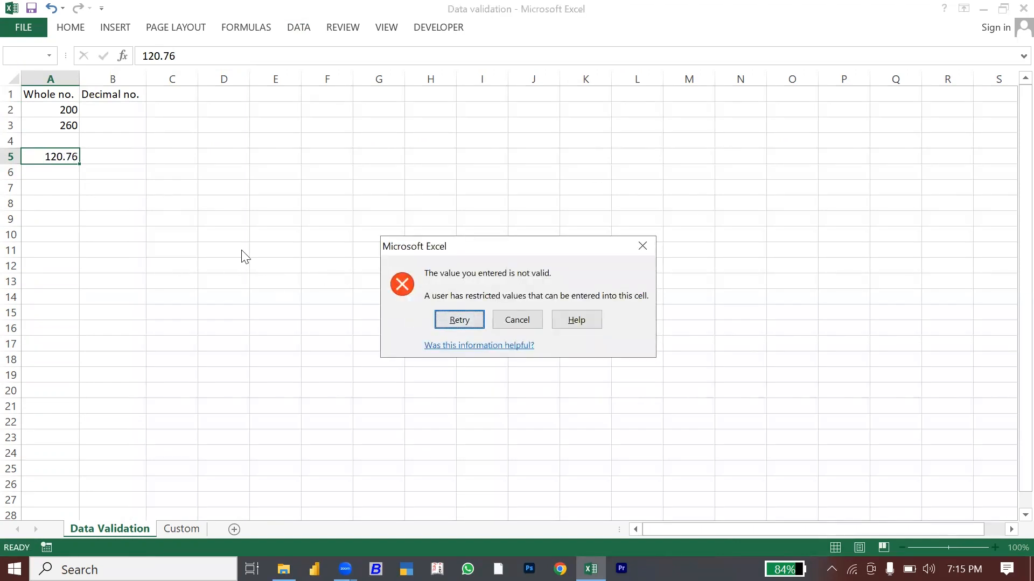
left_click(520, 323)
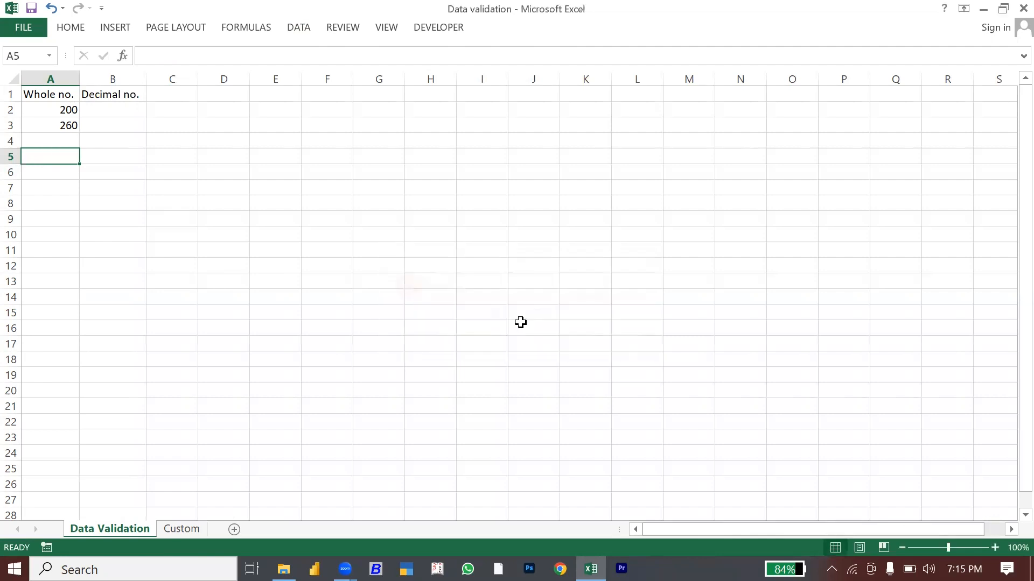
left_click(55, 75)
left_click_drag(145, 76, 150, 76)
left_click(126, 104)
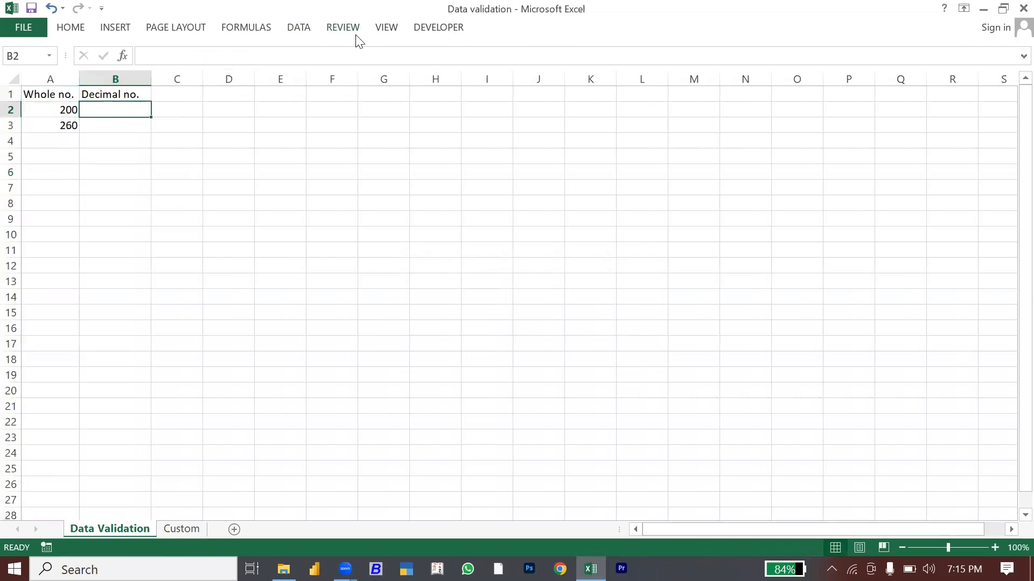
Step: Allow only decimal values between 10 and 50 in cell B2
left_click(307, 28)
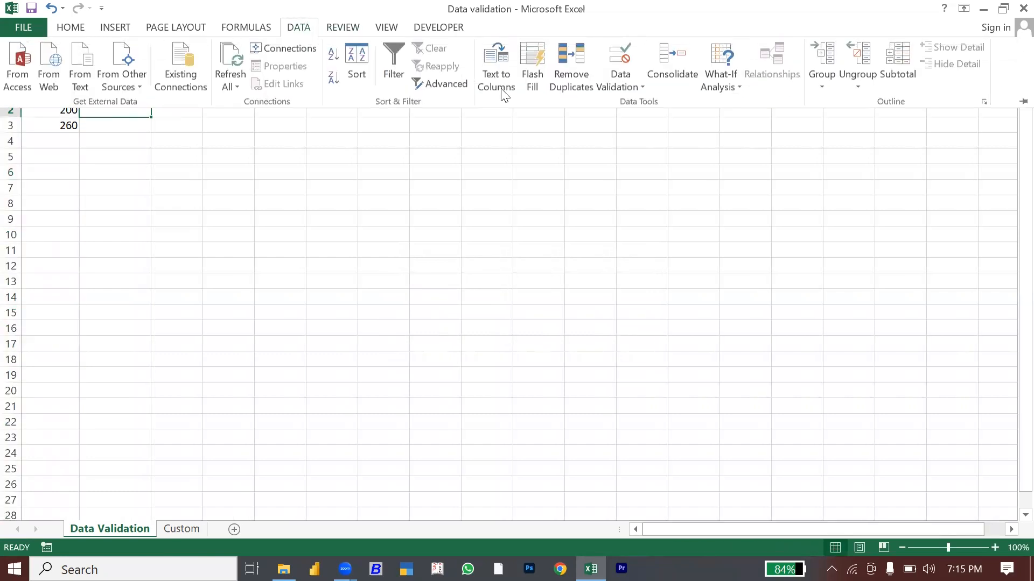
left_click(613, 85)
left_click(633, 104)
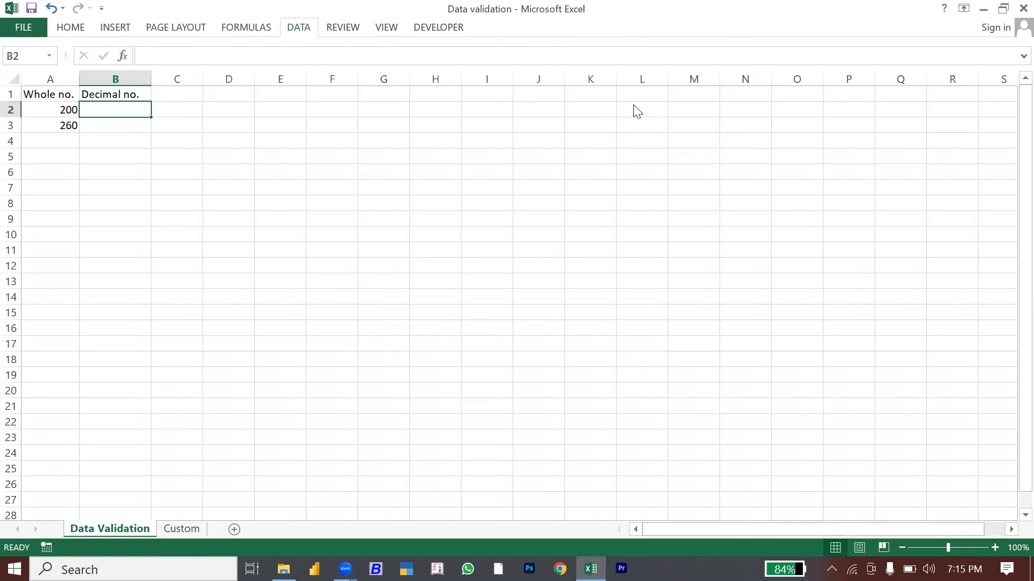
left_click(634, 218)
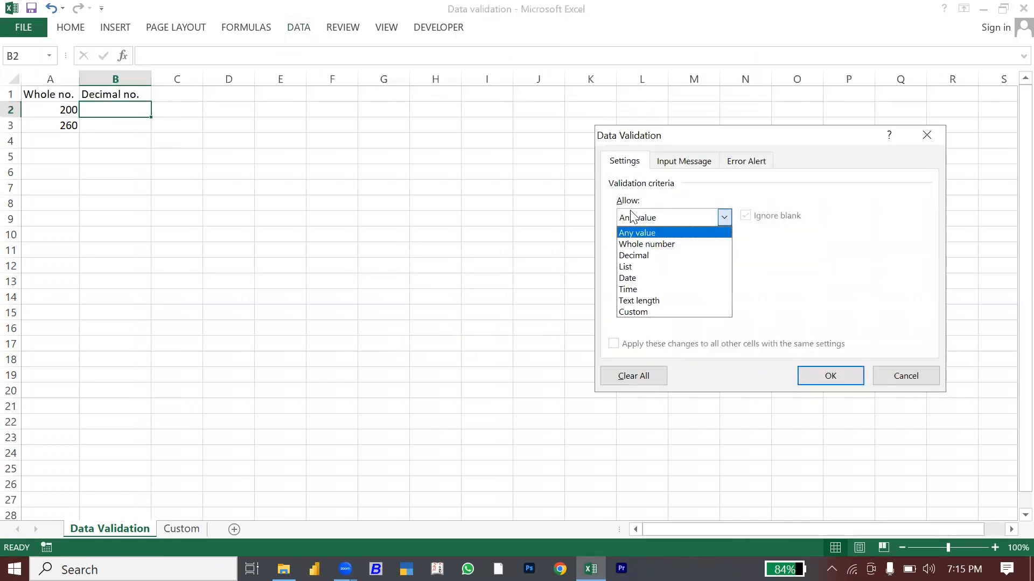
left_click(630, 259)
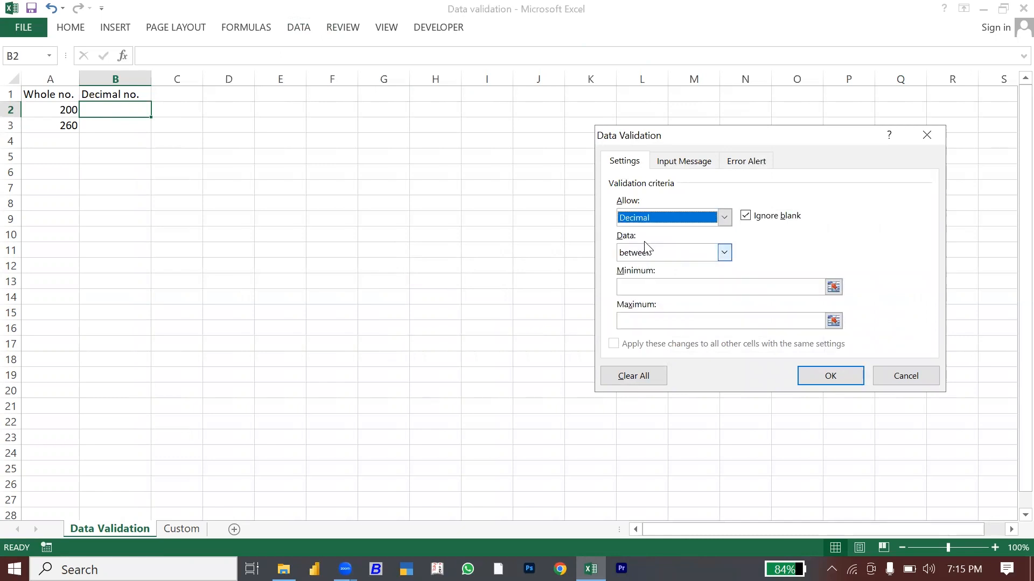
left_click(649, 289)
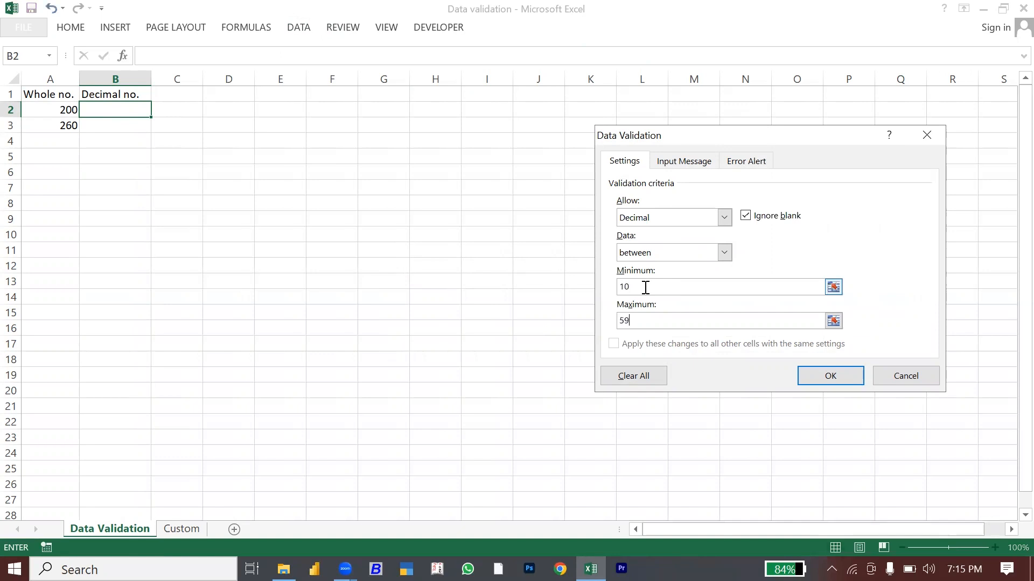
left_click(826, 378)
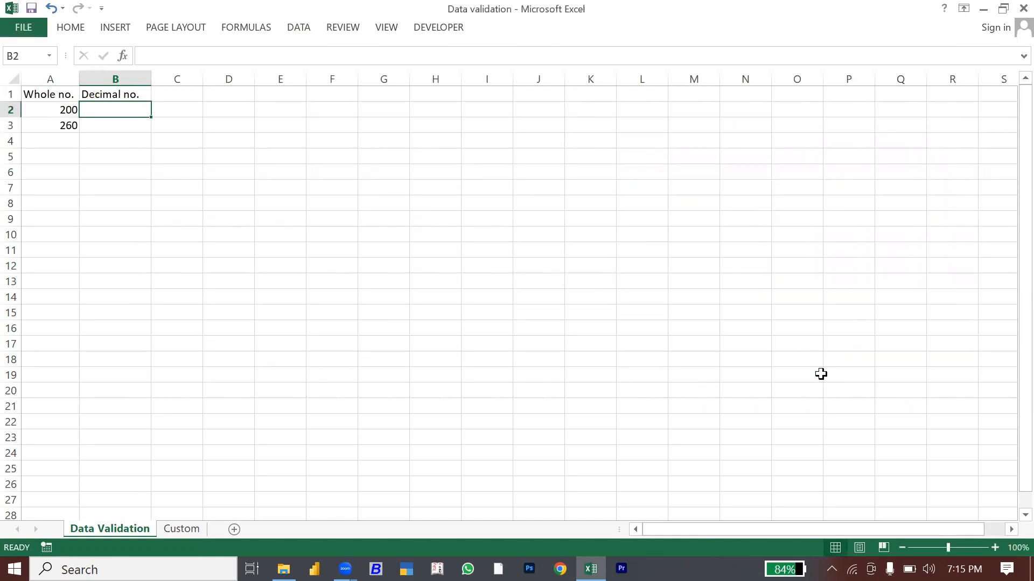
Step: Copy B2 and paste its decimal rule over B2:B25
key("ctrl+c")
key("shift+Down")
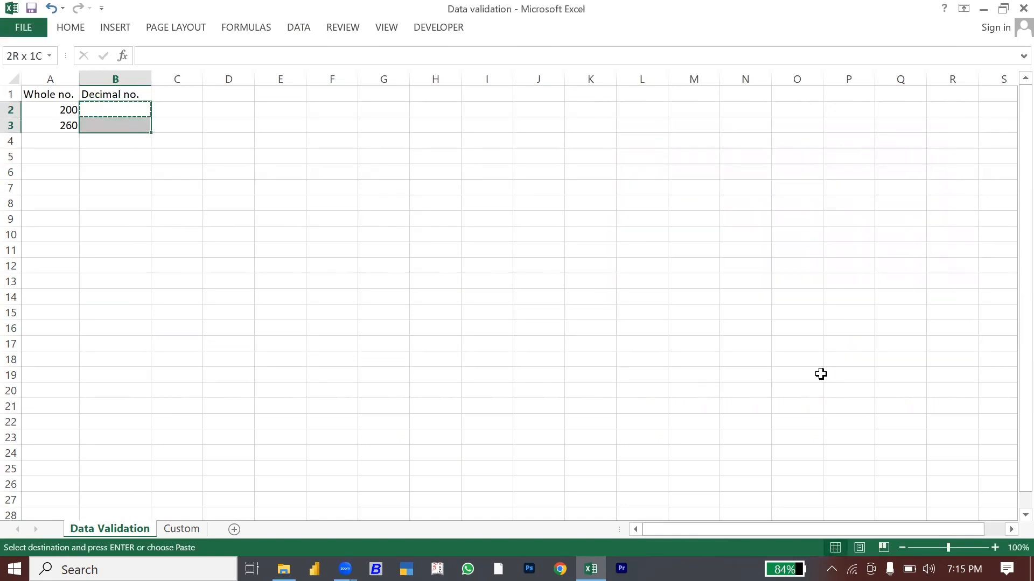
key("shift+Down")
key("shift+Down")
key("shift+Down")
key("shift+Down")
key("shift+Down")
key("shift+Down")
key("shift+Down")
key("shift+Down")
key("shift+Down")
key("shift+Down")
key("shift+Down")
key("shift+Down")
key("shift+Down")
key("shift+Down")
key("shift+Down")
key("shift+Down")
key("shift+Down")
key("shift+Down")
key("shift+Down")
key("shift+Down")
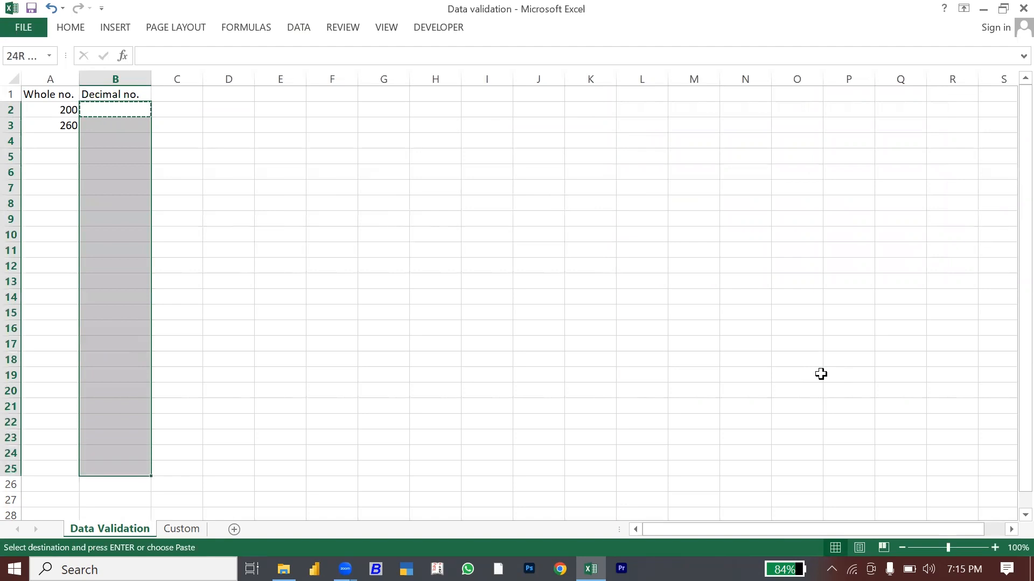
key("ctrl+v")
key("Up")
key("Escape")
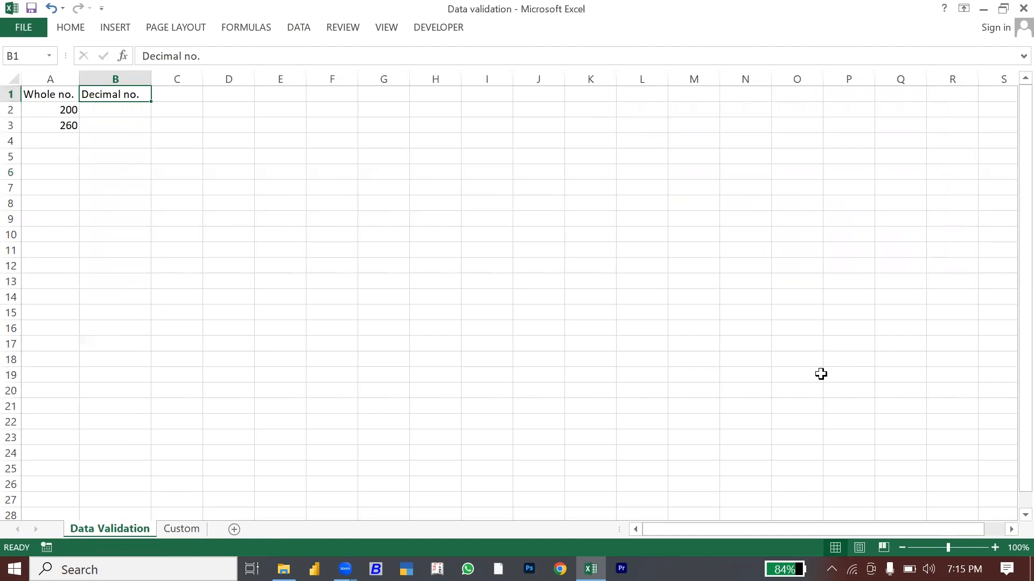
key("Down")
Step: Enter 14, 20 and 20.55 in B2:B4 and confirm 50.1 is rejected
type("1")
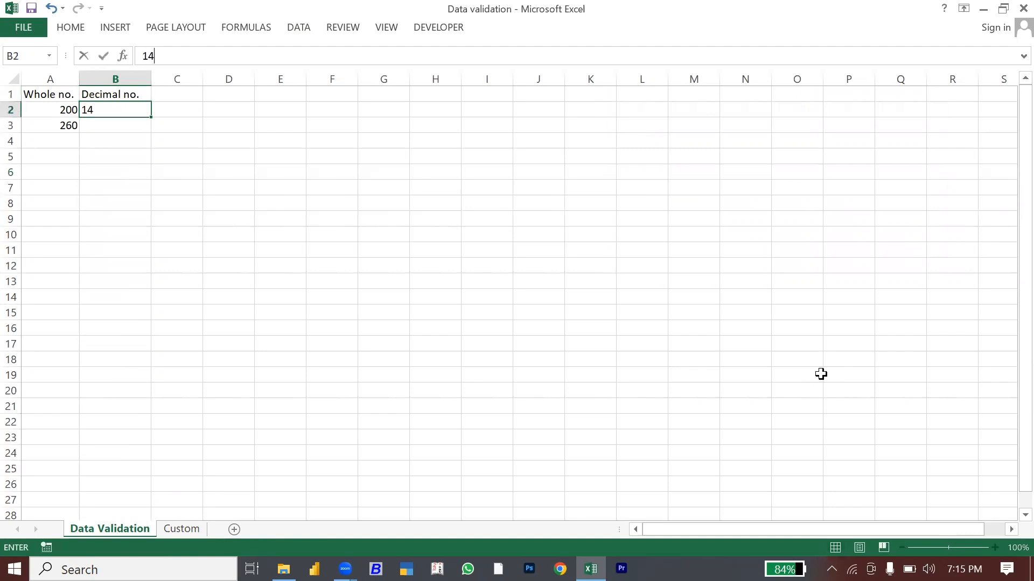
key("Return")
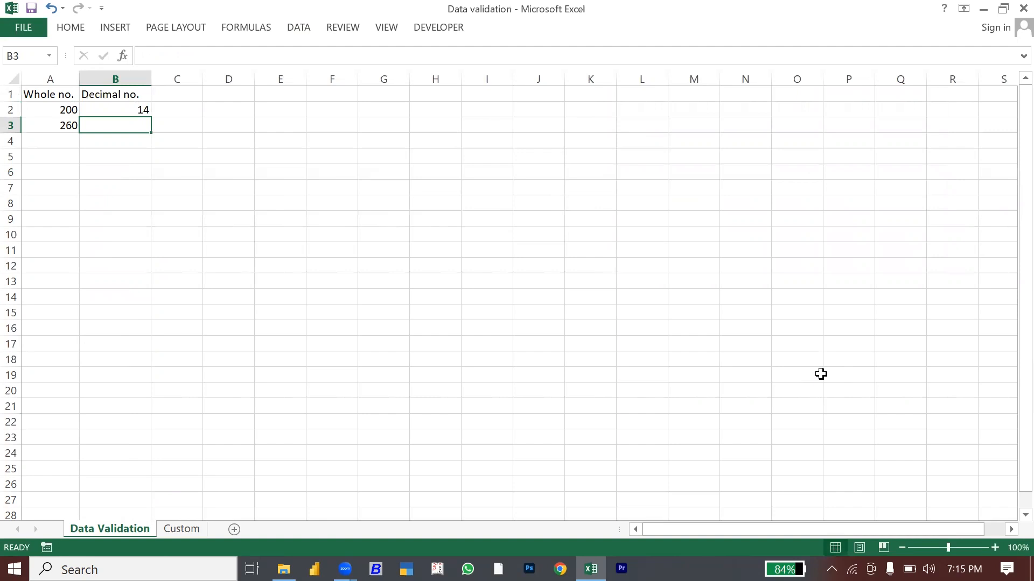
type("20")
key("Return")
type("20")
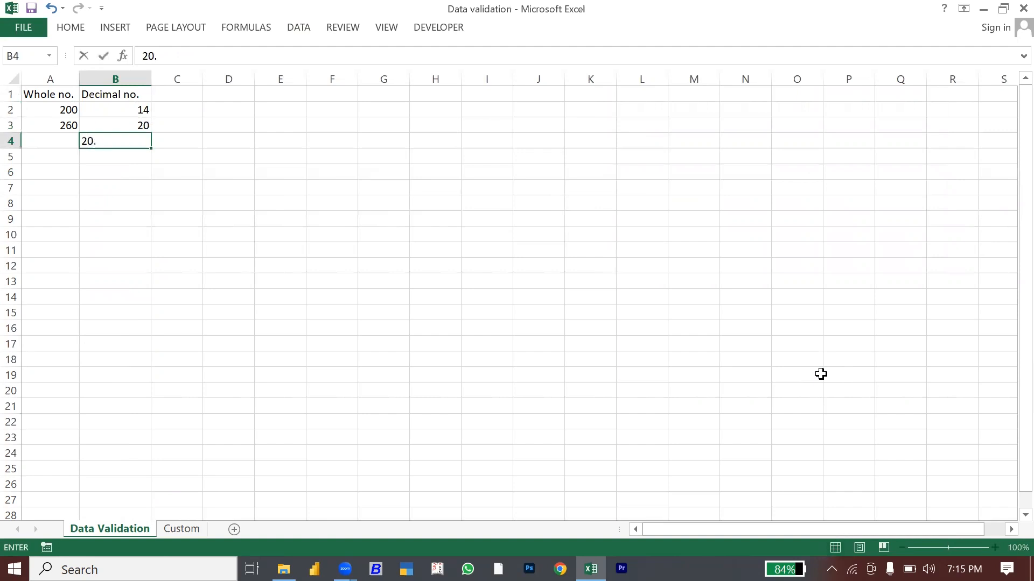
key("Return")
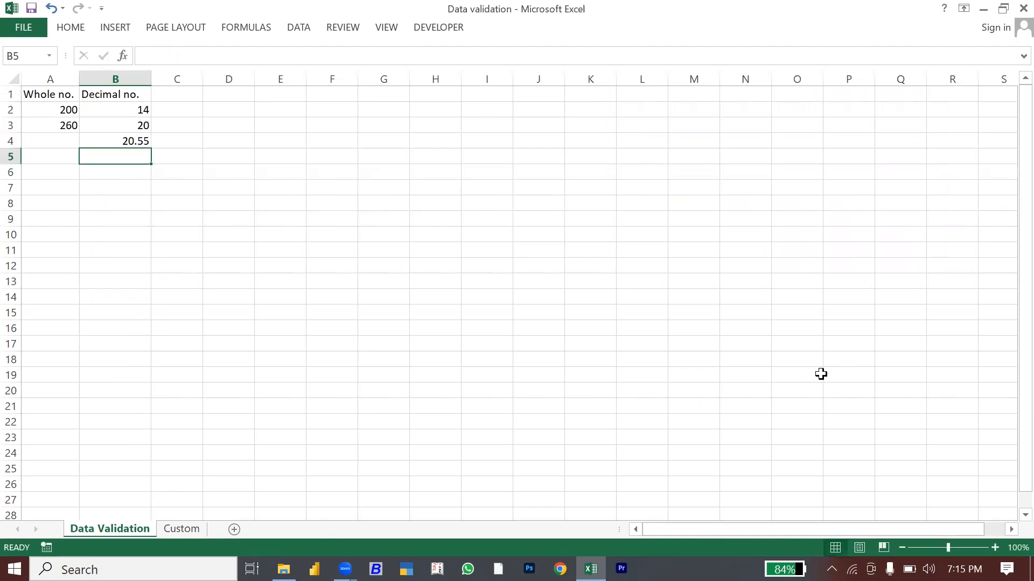
type("50.1")
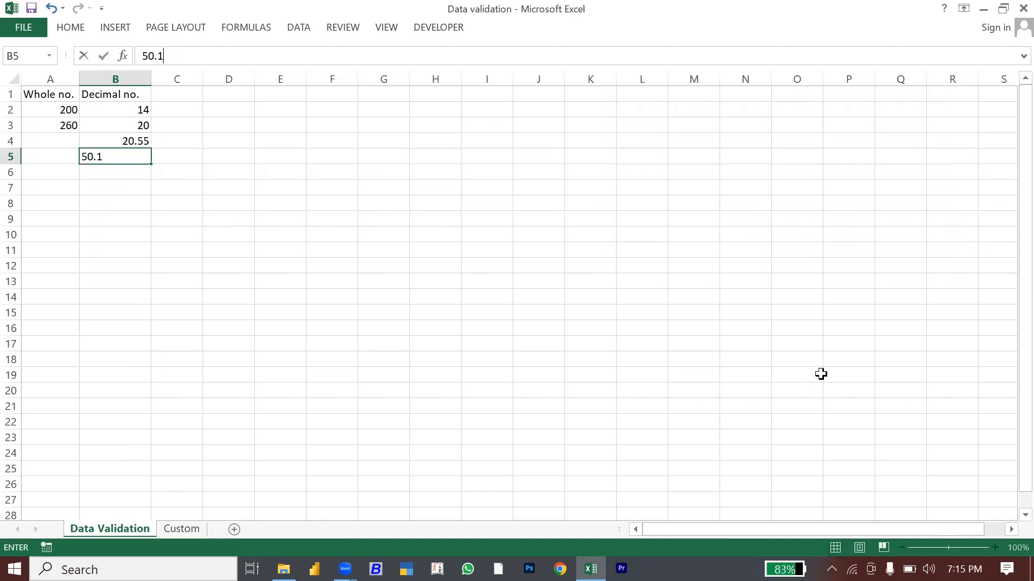
key("Return")
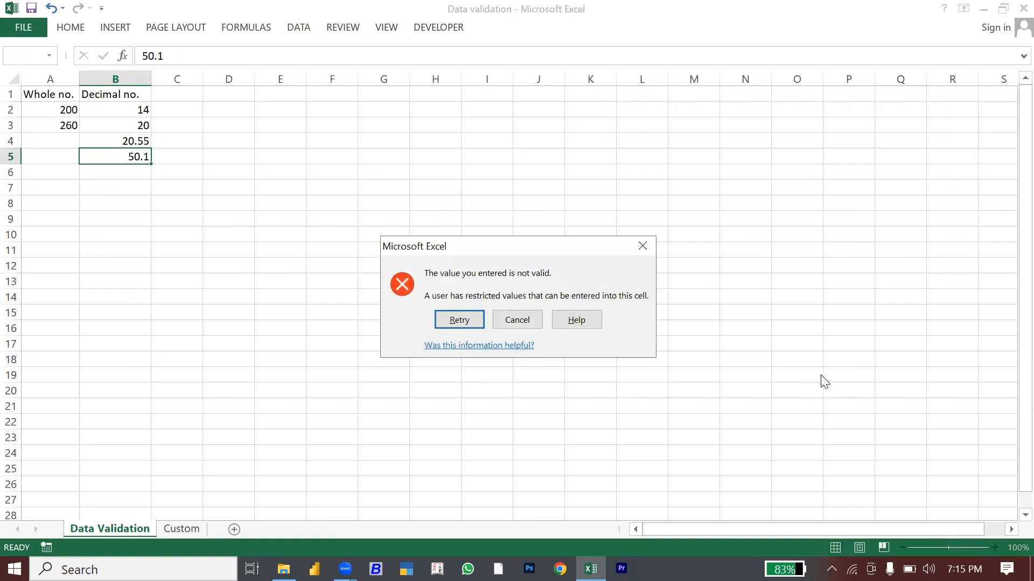
key("Escape")
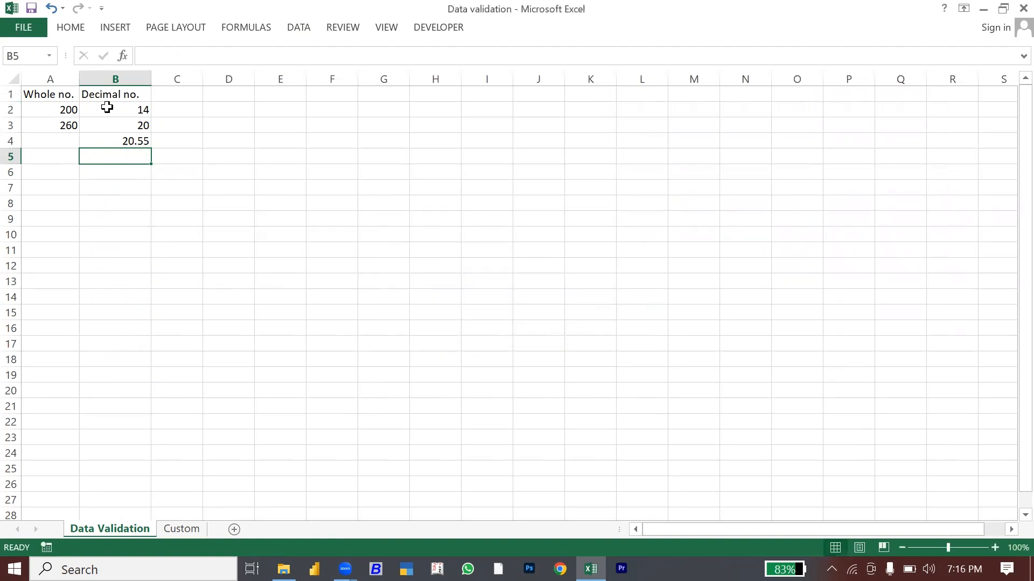
left_click(106, 79)
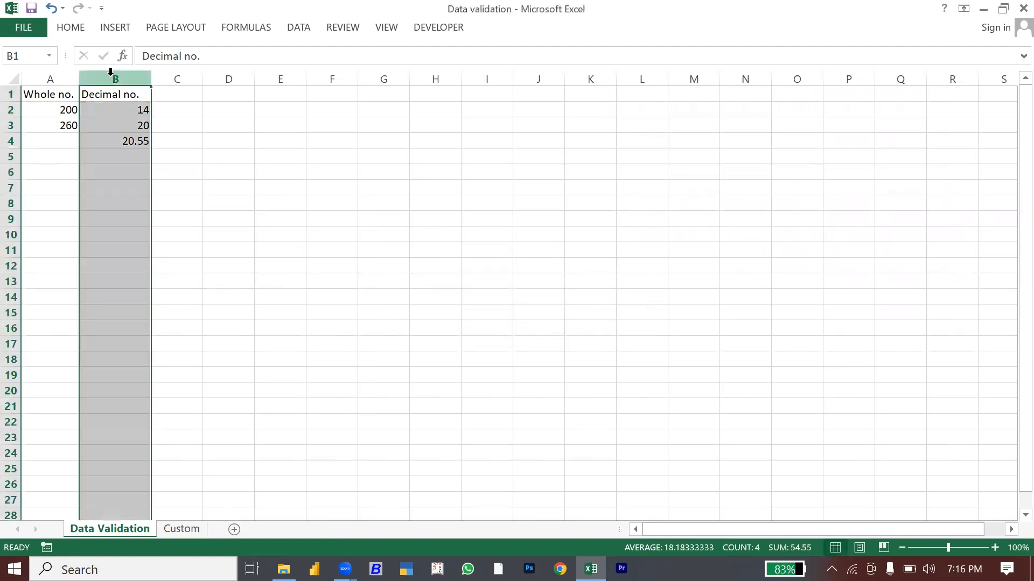
left_click(134, 170)
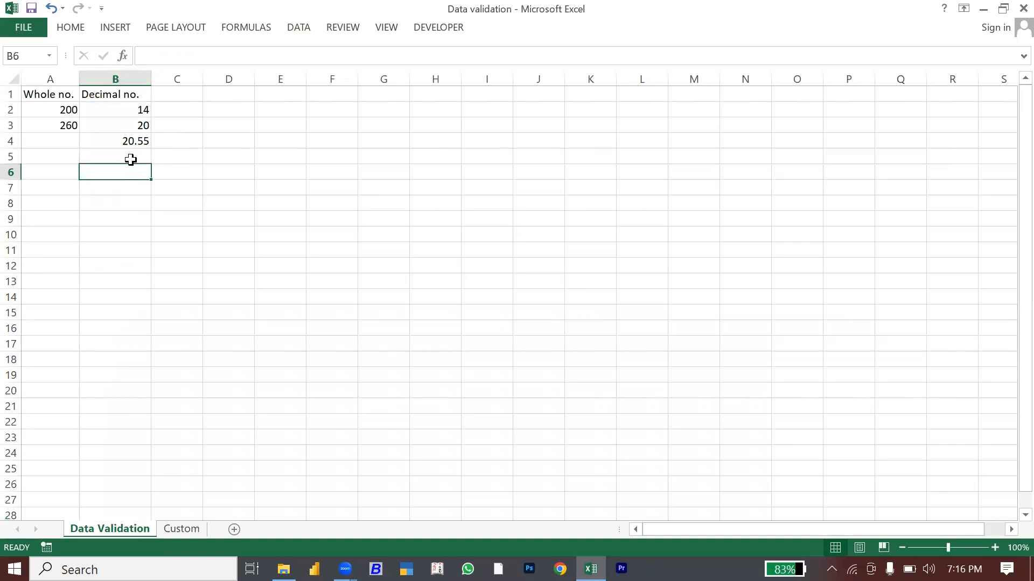
left_click(133, 156)
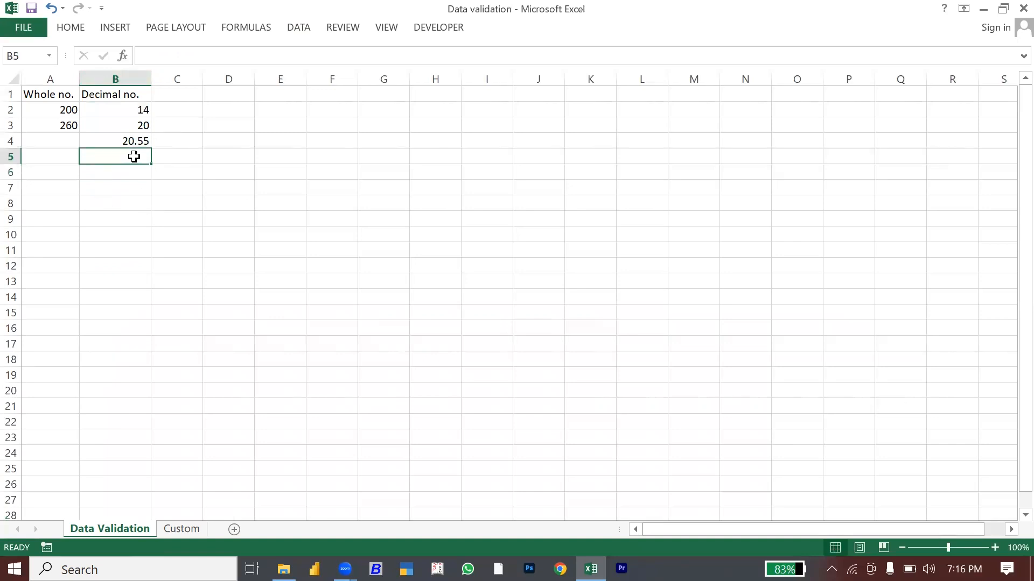
left_click(184, 105)
Step: Give C2 a list validation rule with source Sony, Vivo, Oppo, Mi, Apple
left_click(302, 30)
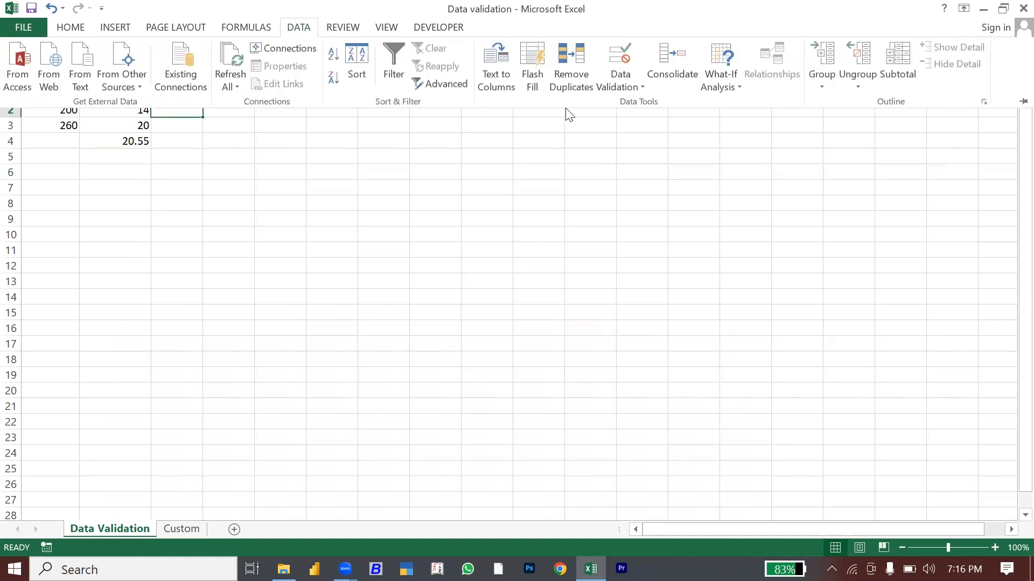
left_click(606, 86)
left_click(624, 105)
left_click(643, 218)
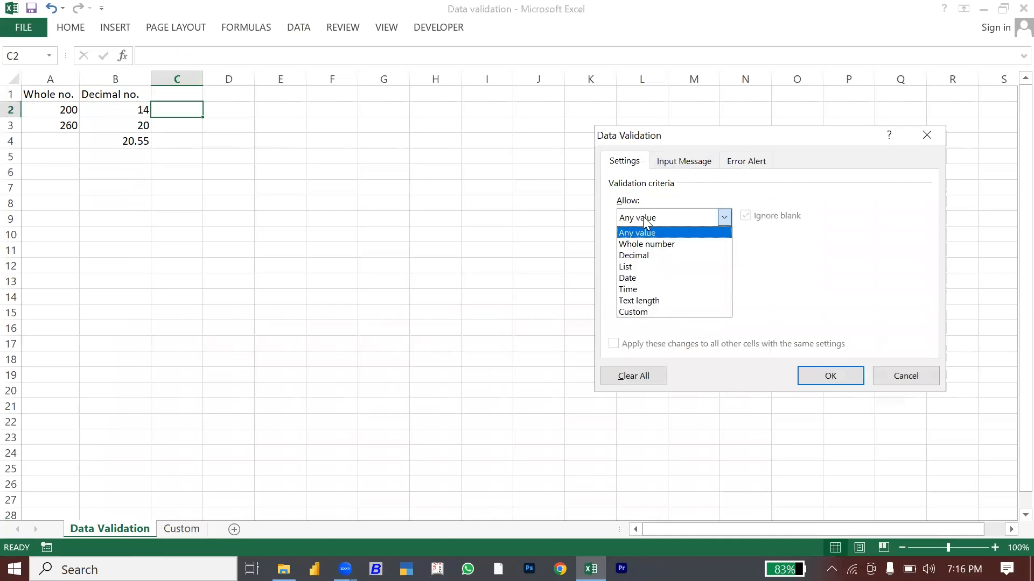
left_click(637, 266)
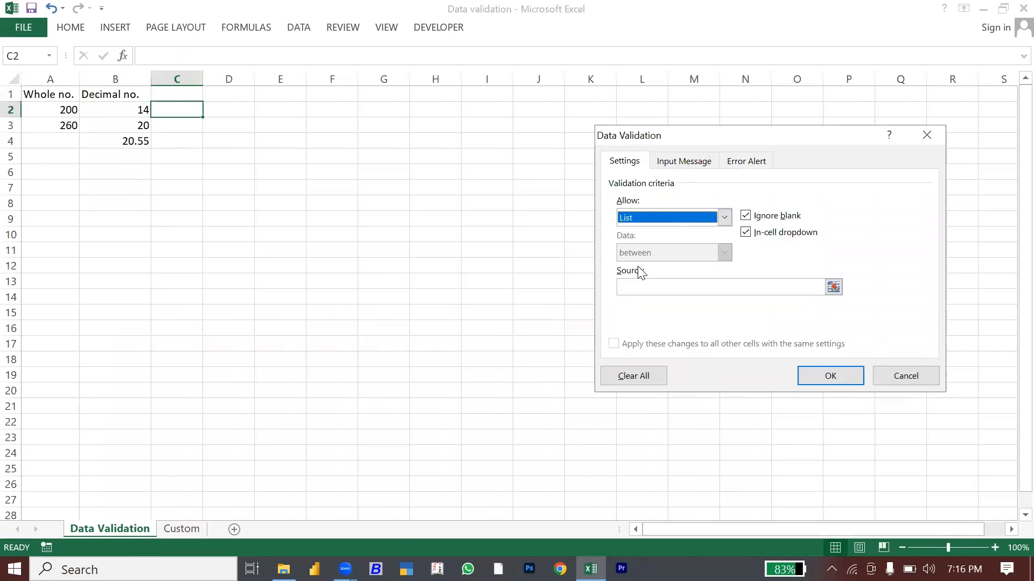
left_click(635, 286)
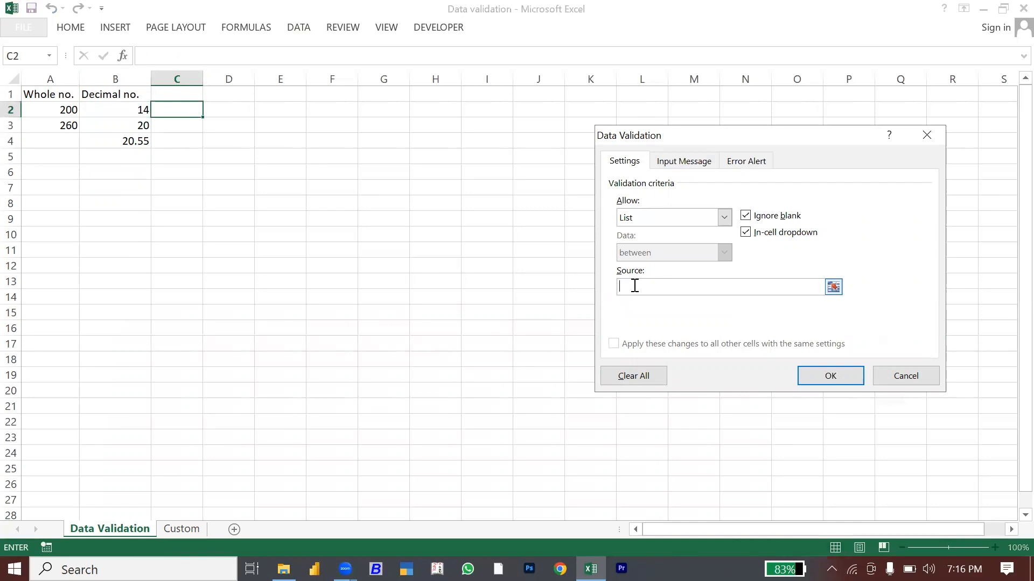
type("Sony, Vivo, Oppo, Mi, Apple")
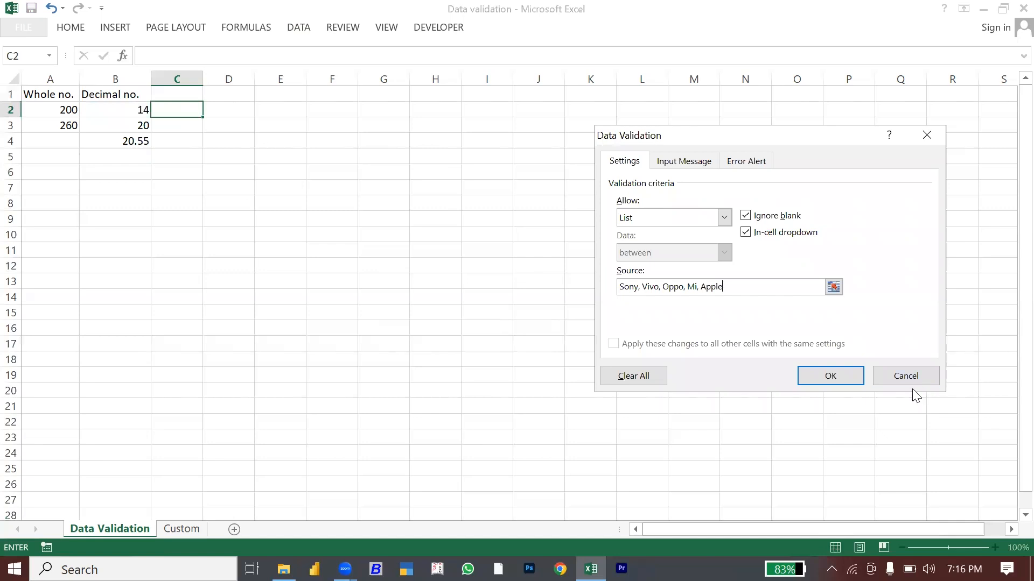
left_click(846, 380)
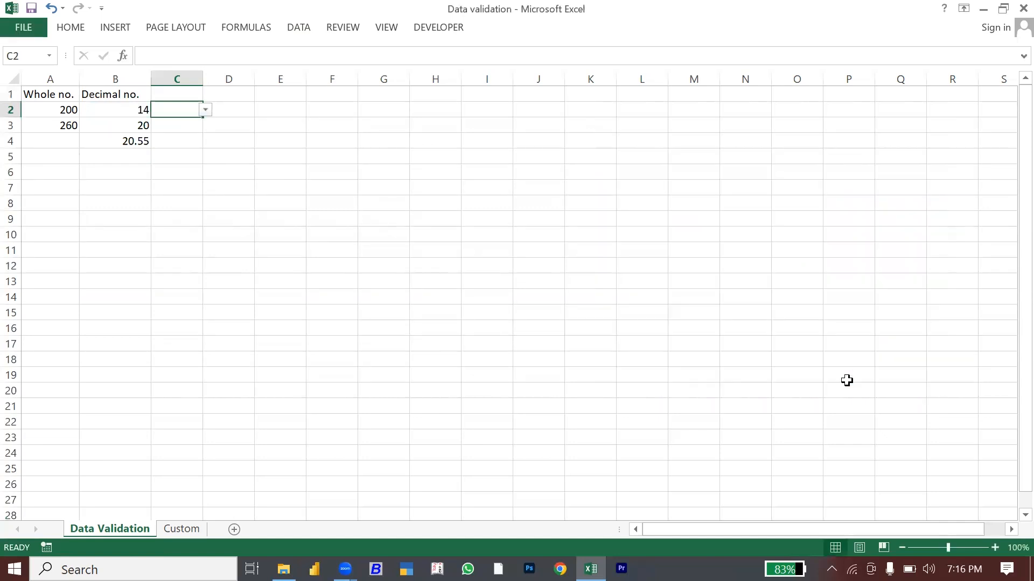
Step: Copy C2 and paste its dropdown rule over C2:C25
key("ctrl+c")
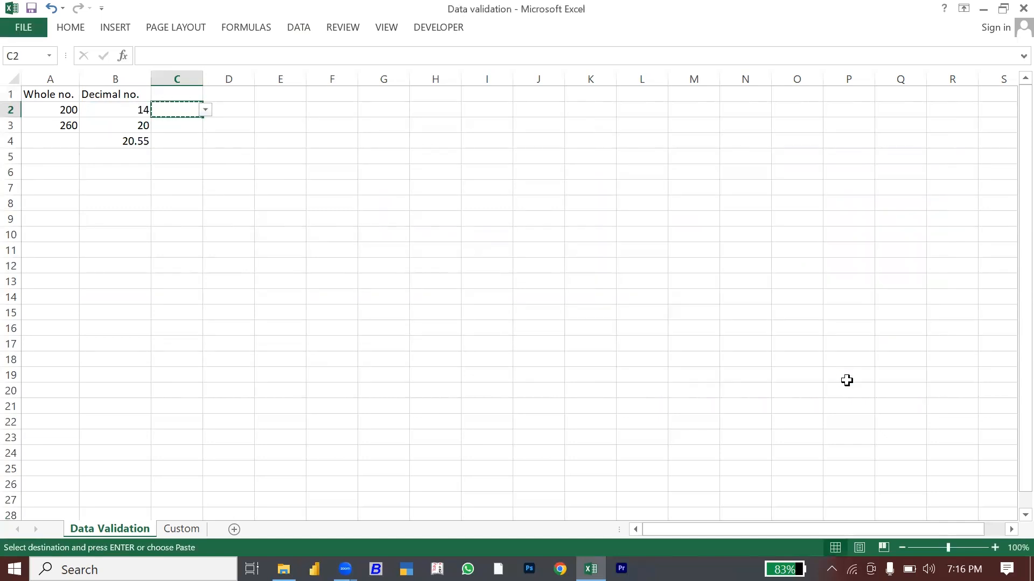
key("shift+Down")
key("shift+Down")
key("shift+Down")
key("shift+Down")
key("shift+Down")
key("shift+Down")
key("shift+Down")
key("shift+Down")
key("shift+Down")
key("shift+Down")
key("shift+Down")
key("shift+Down")
key("shift+Down")
key("shift+Down")
key("shift+Down")
key("shift+Down")
key("shift+Down")
key("shift+Down")
key("shift+Down")
key("shift+Down")
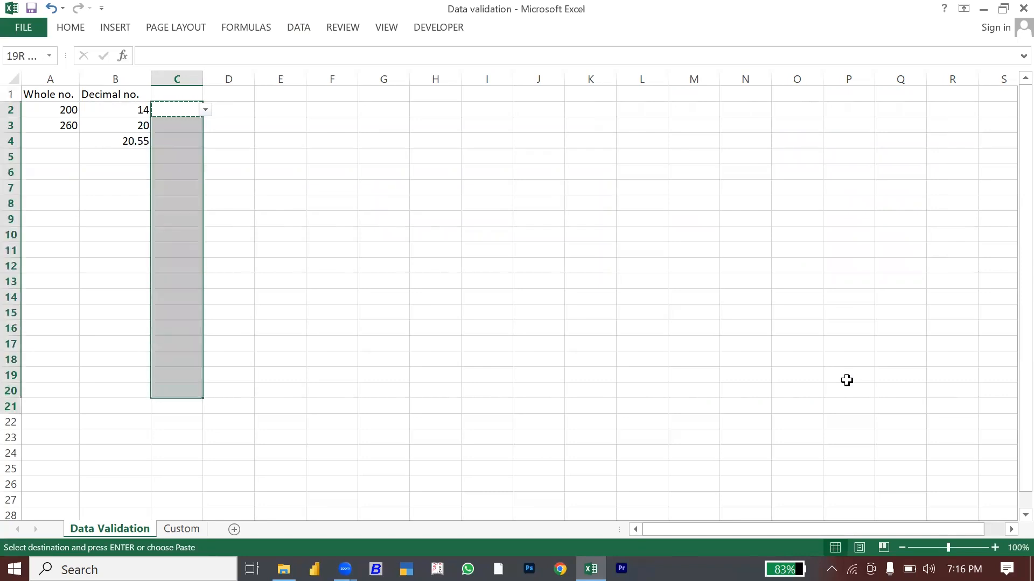
key("shift+Down")
key("shift+Down")
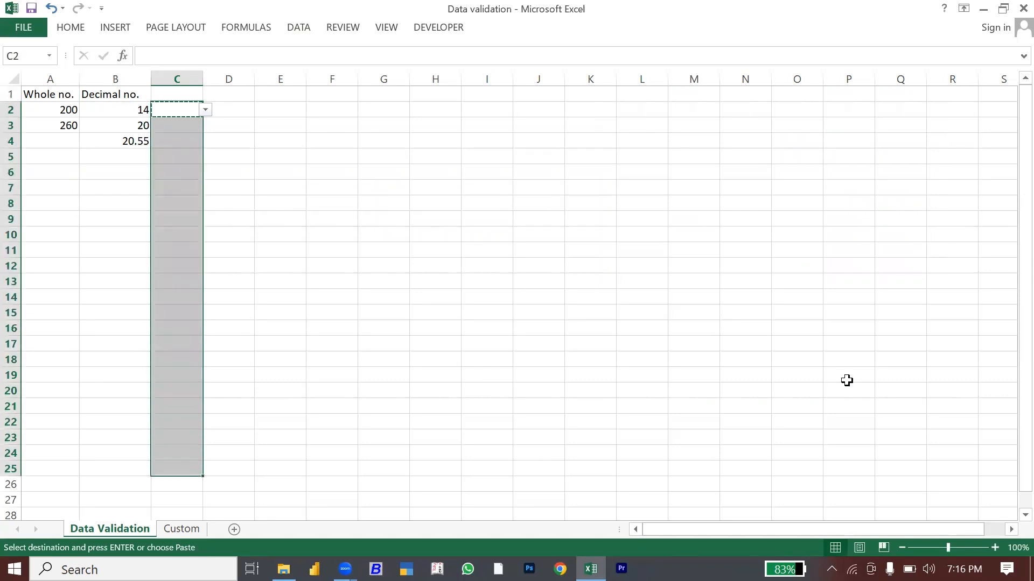
key("ctrl+v")
key("Escape")
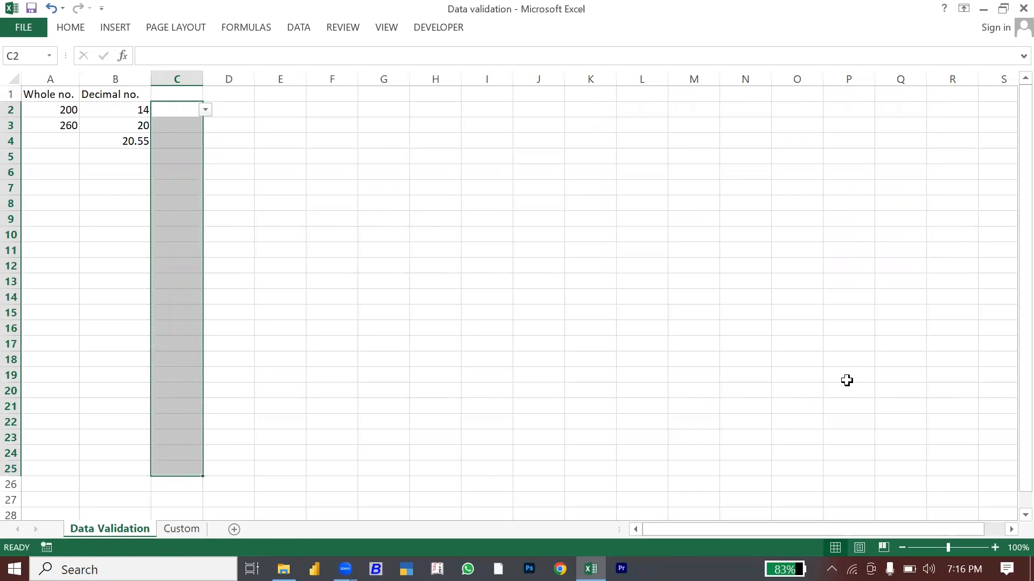
key("Down")
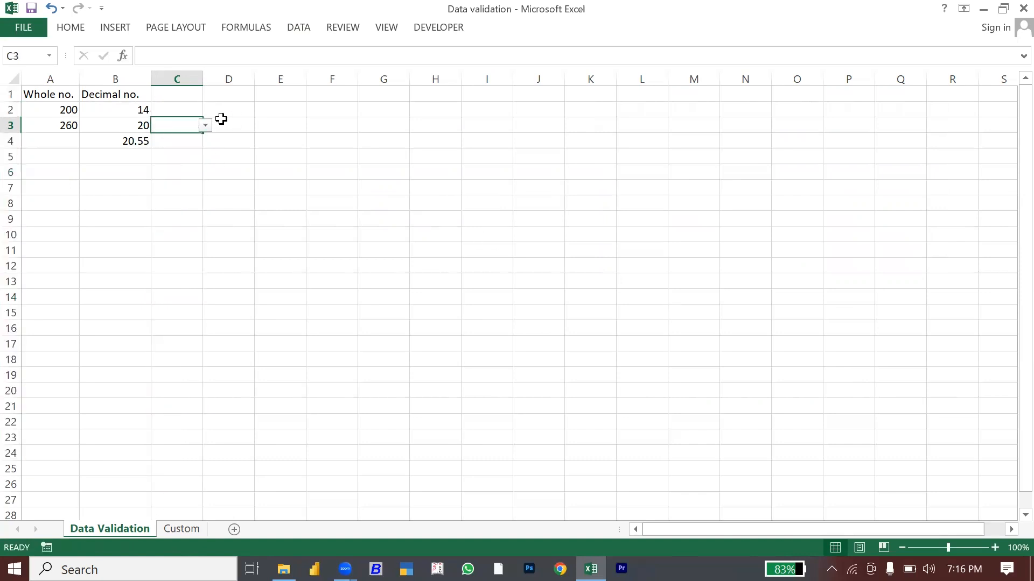
Step: Pick Oppo, Mi, Apple and Oppo from the dropdowns in C3, C6, C9 and C14
left_click(205, 126)
left_click(186, 161)
left_click(185, 172)
left_click(206, 173)
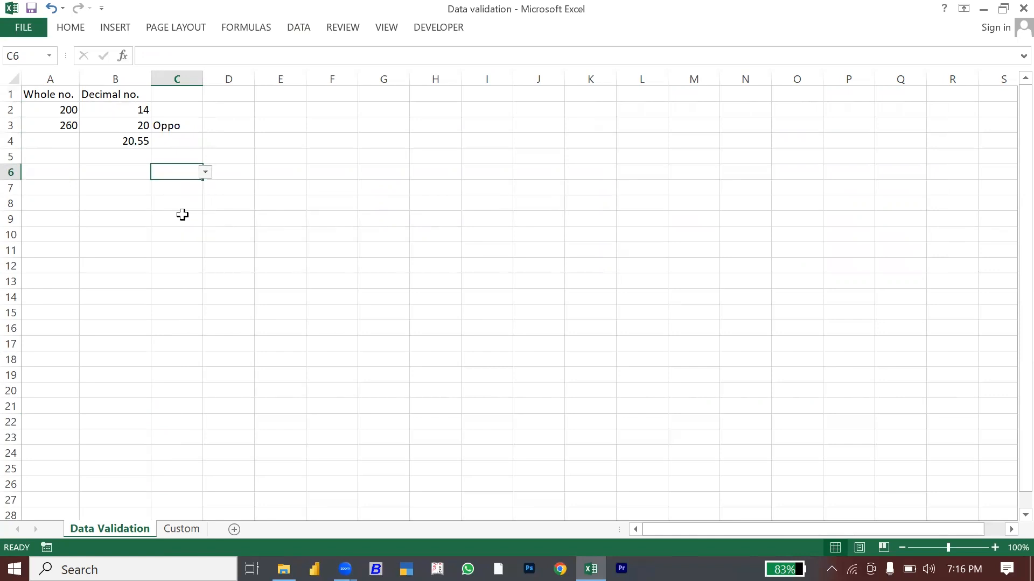
left_click(181, 218)
left_click(181, 216)
left_click(206, 219)
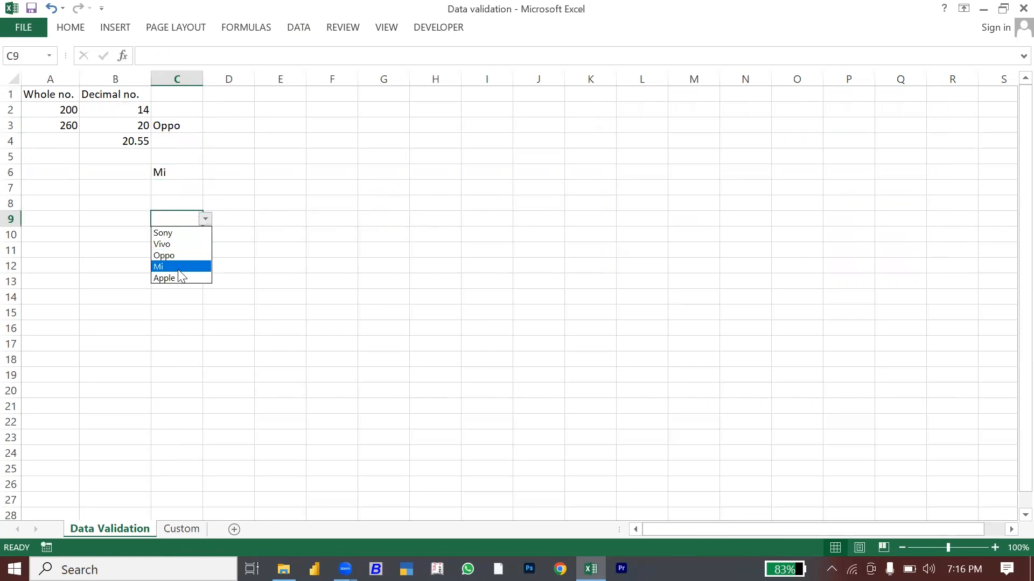
left_click(175, 279)
left_click(175, 296)
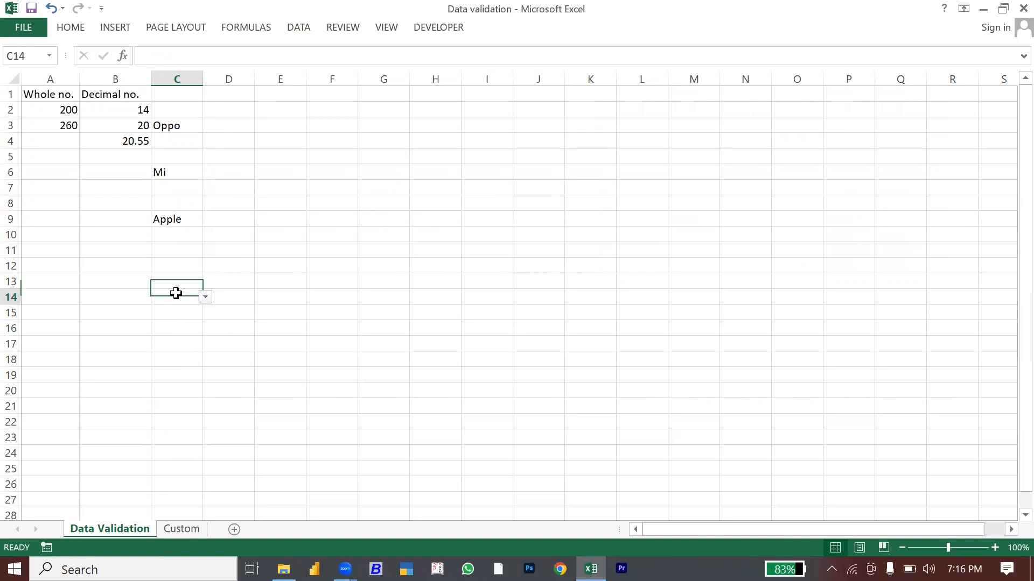
left_click(205, 297)
left_click(180, 332)
left_click(180, 328)
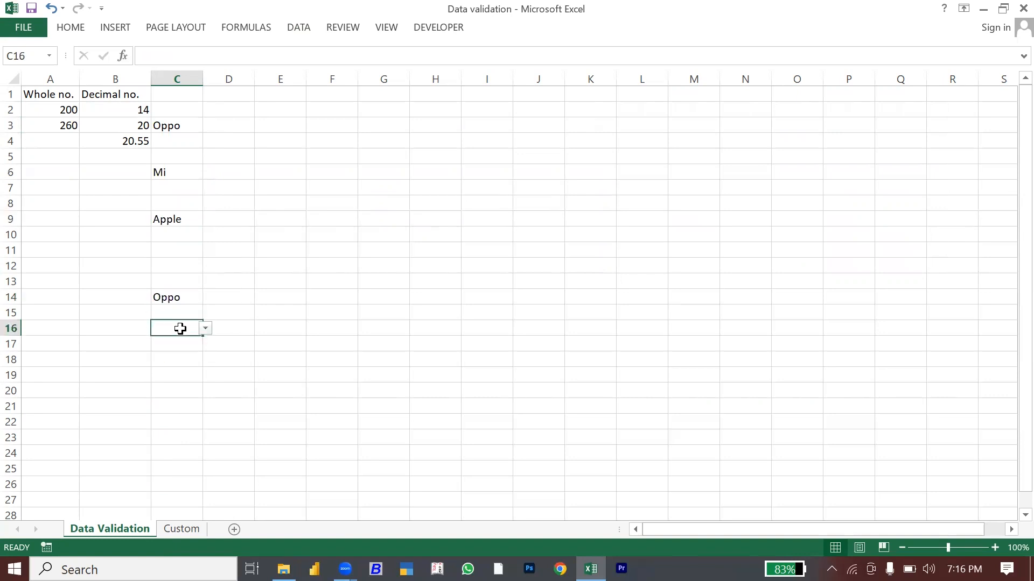
Step: Start typing the heading 'List' in cell C1
left_click(182, 99)
type("Ll")
key("BackSpace")
key("BackSpace")
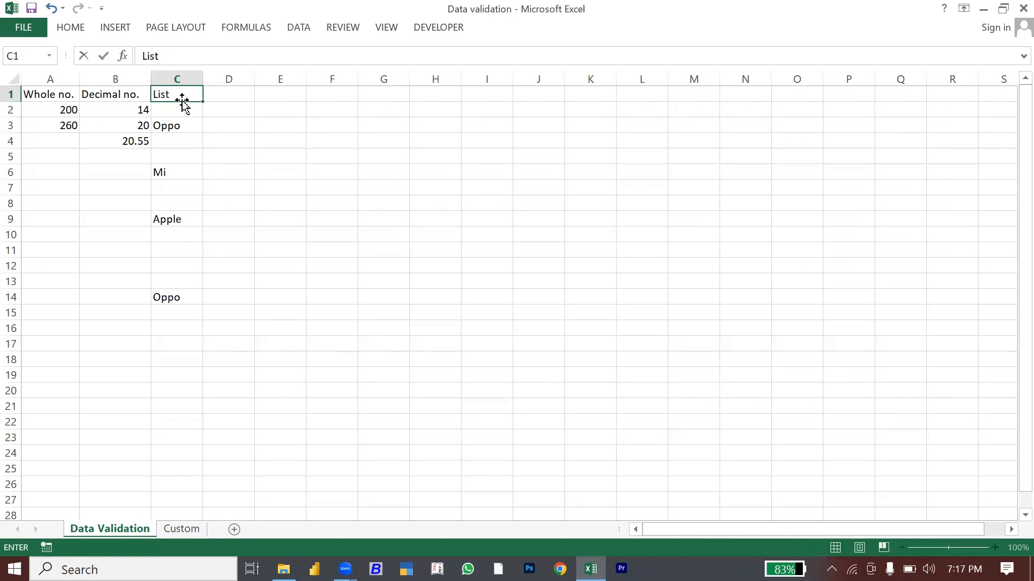
Step: Commit the List heading and restrict D2 to dates from 01 Mar 2022 to 31 Dec 2022
key("Right")
key("Down")
left_click(301, 25)
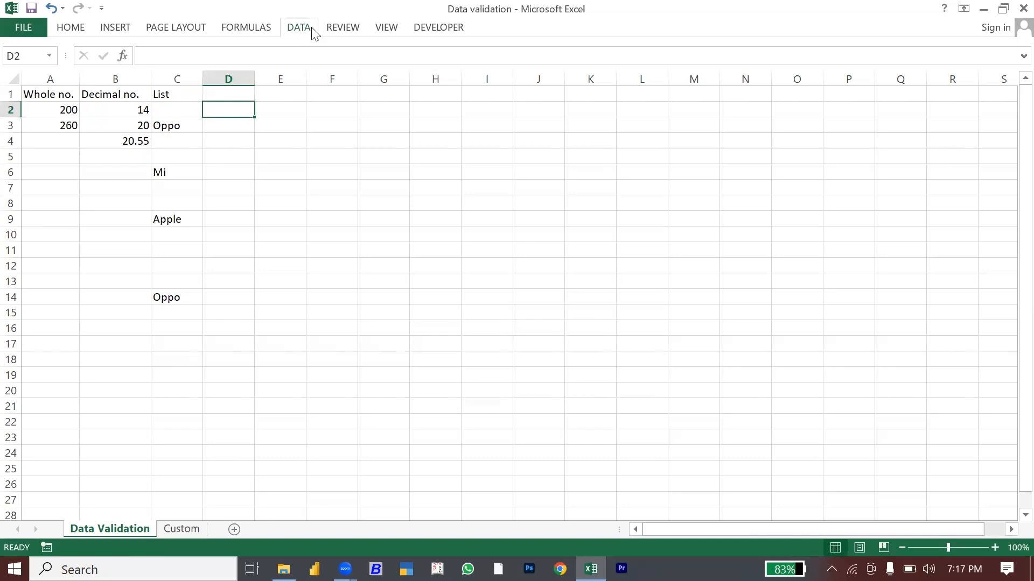
left_click(608, 78)
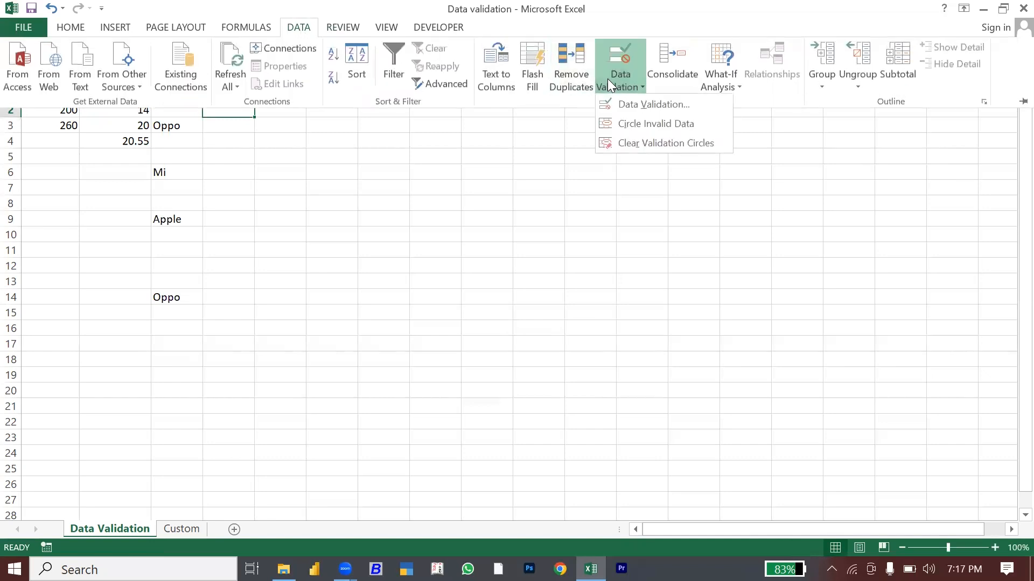
left_click(649, 105)
left_click(663, 223)
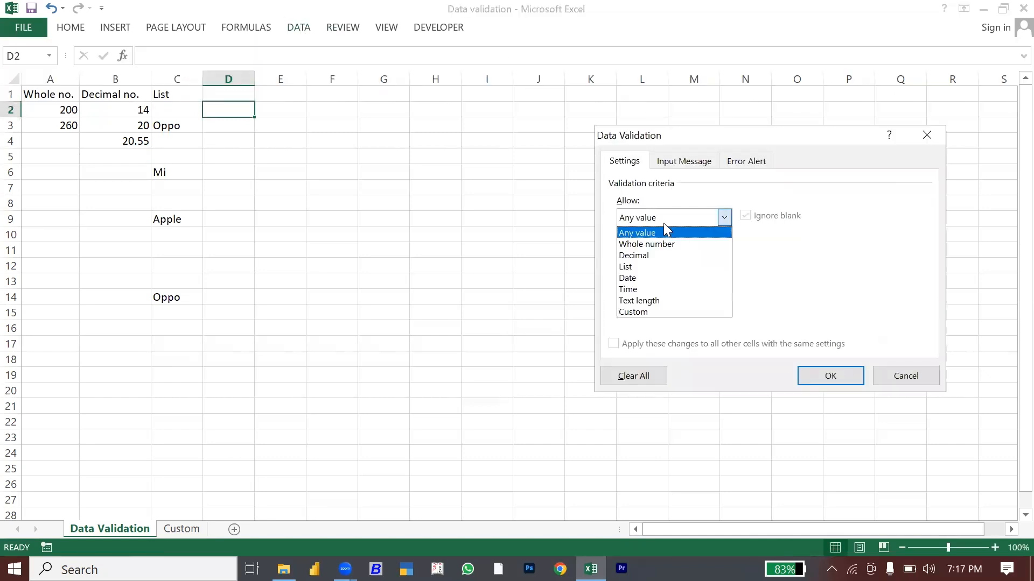
left_click(640, 278)
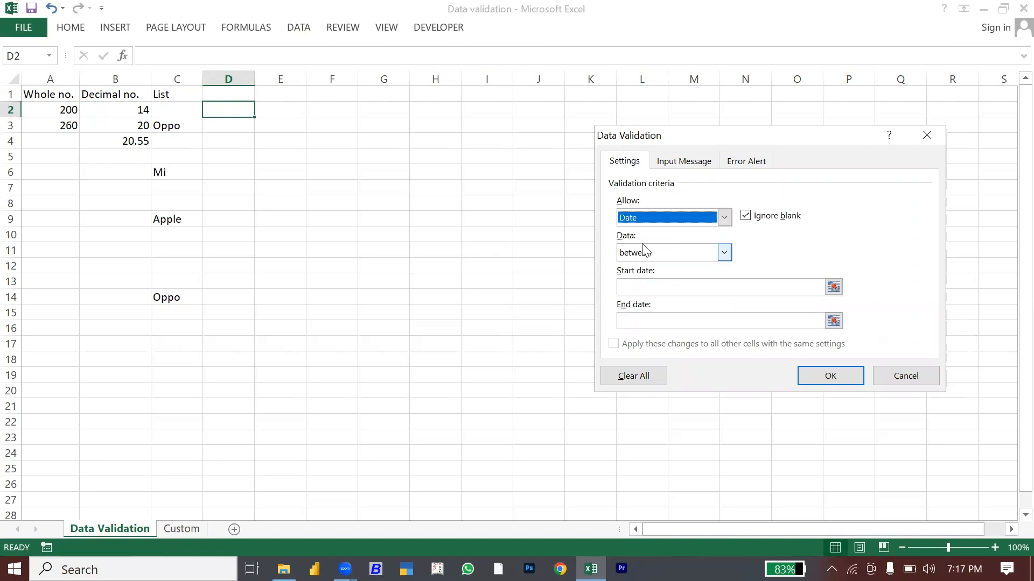
left_click(635, 287)
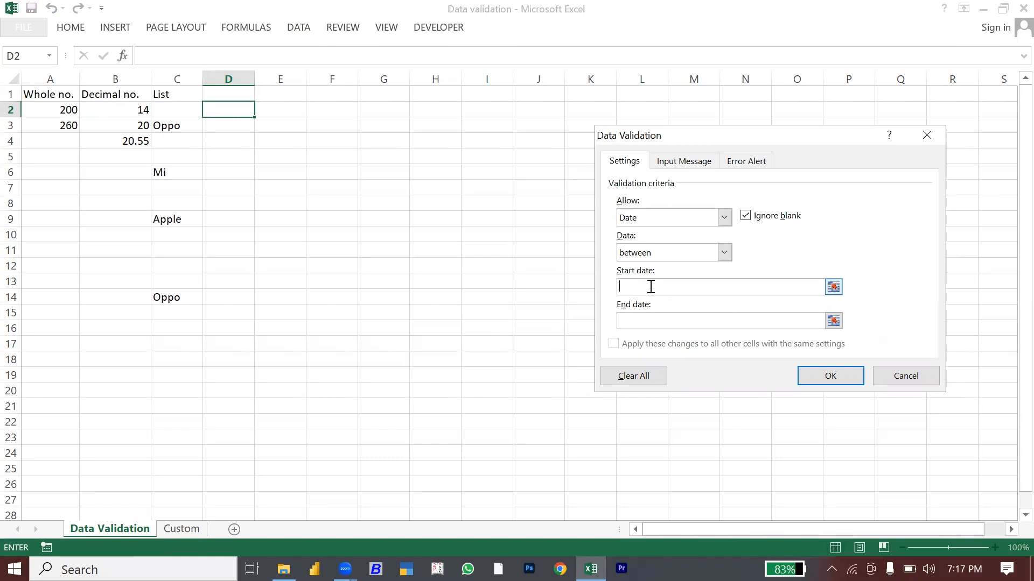
type("022")
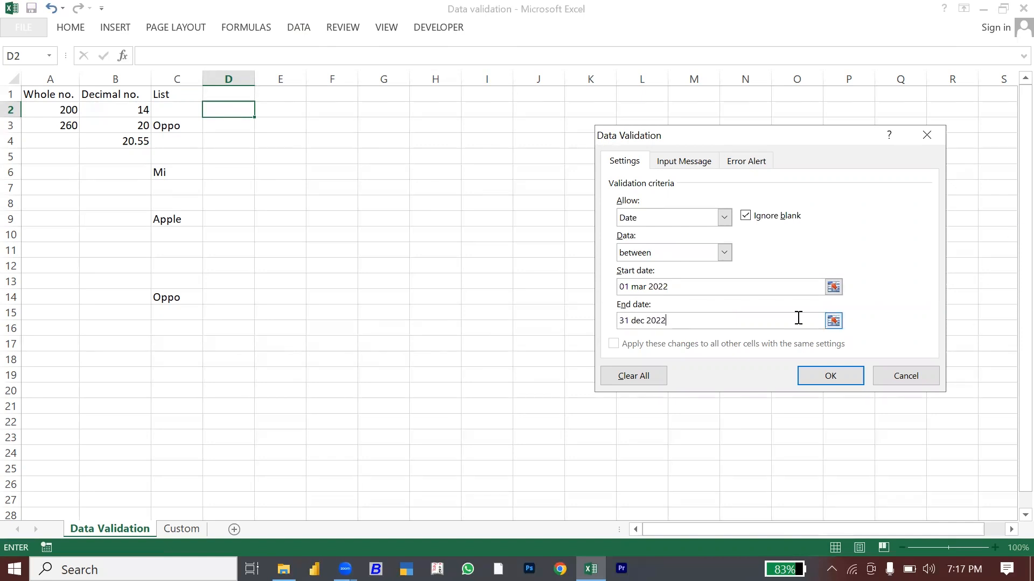
left_click(831, 377)
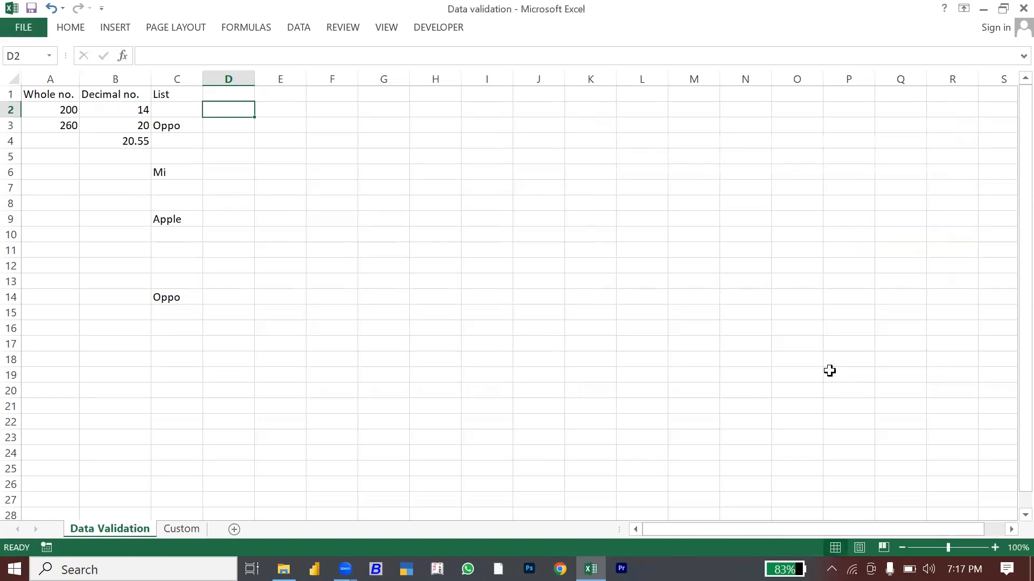
Step: Copy D2's date validation rule down column D through D25
key("ctrl+c")
key("shift+Down")
key("shift+Down")
key("shift+Down")
key("shift+Down")
key("shift+Down")
key("shift+Down")
key("shift+Down")
key("shift+Down")
key("shift+Down")
key("shift+Down")
key("shift+Down")
key("shift+Down")
key("shift+Down")
key("shift+Down")
key("shift+Down")
key("shift+Down")
key("shift+Down")
key("shift+Down")
key("shift+Down")
key("shift+Down")
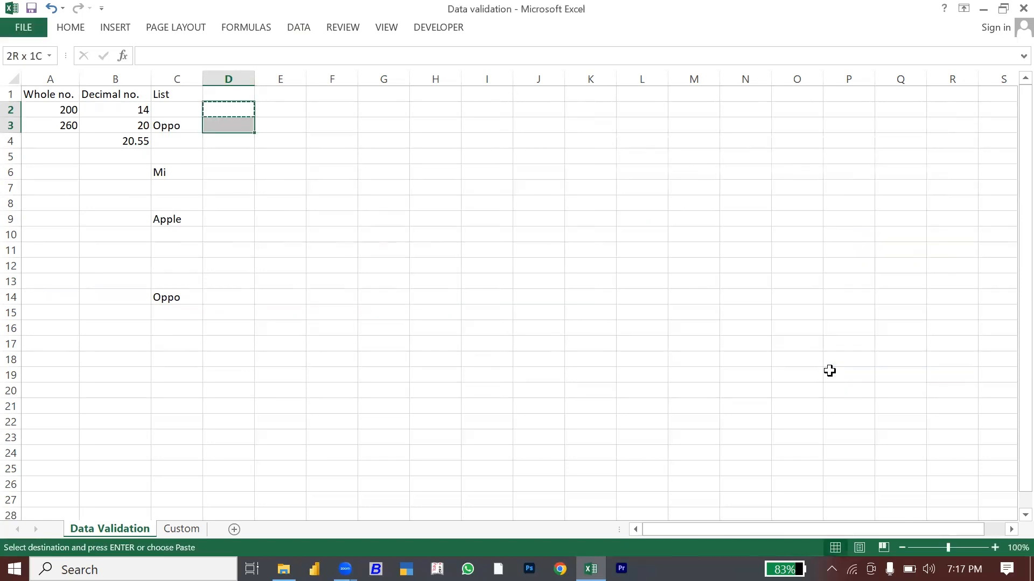
key("shift+Down")
key("shift+Down")
key("shift+Down")
key("shift+Up")
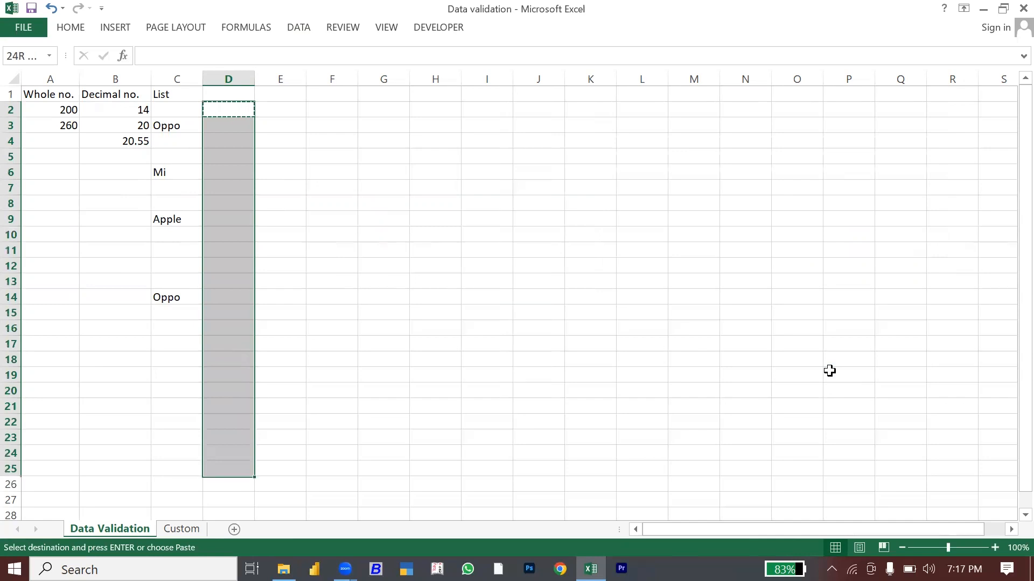
key("Return")
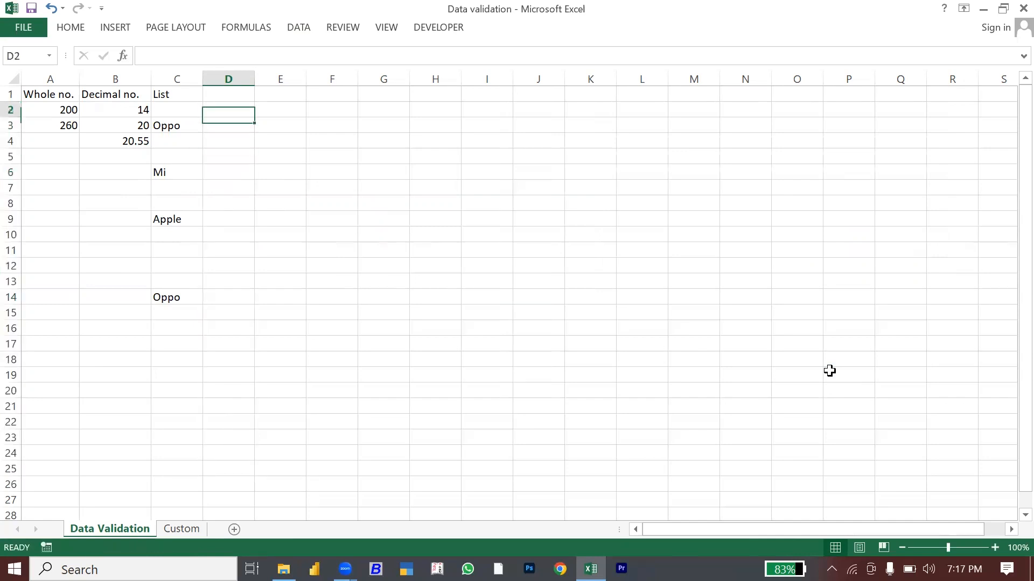
Step: Head column D 'Date' and enter 5 May 2022 in D2
key("Up")
type("Date")
key("Return")
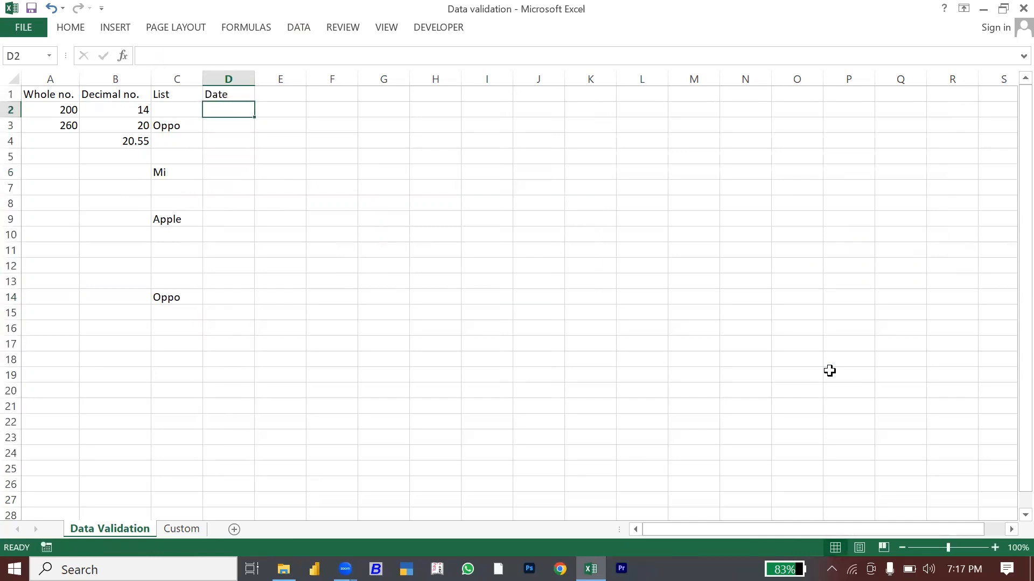
type("5 m")
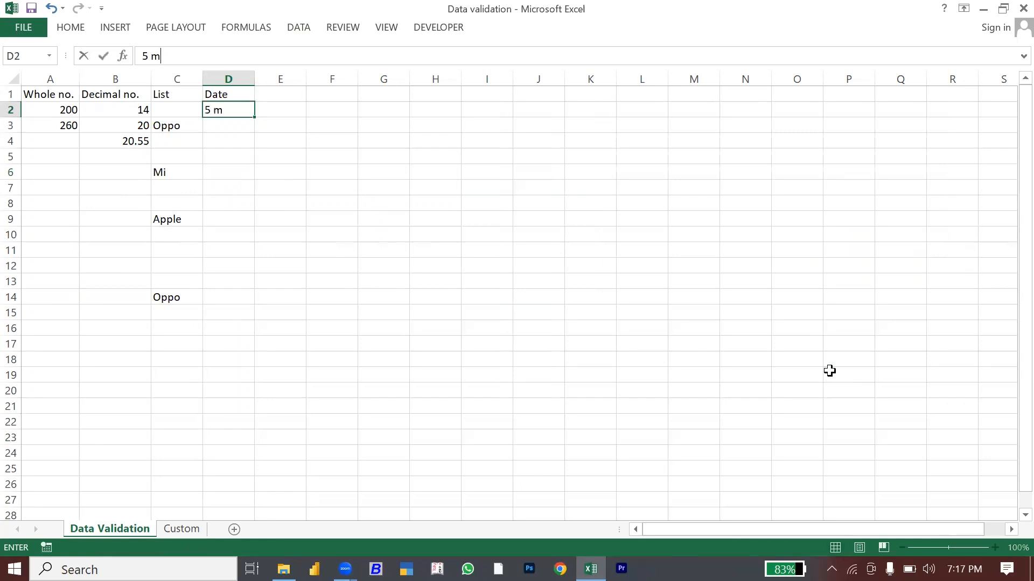
type("ay 2022")
key("Return")
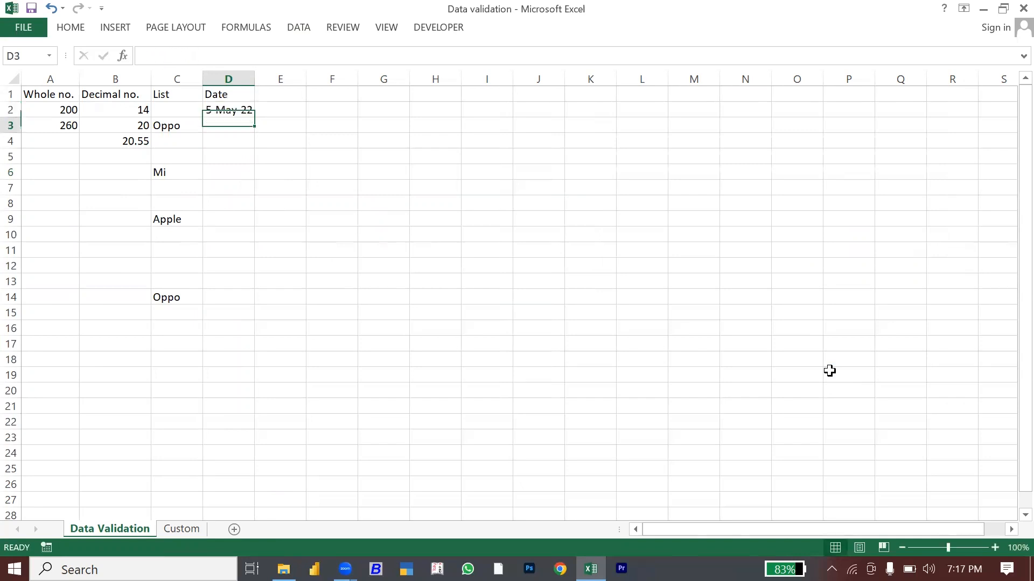
Step: Confirm 1 Jan 2023 is rejected in D3, leaving it empty
type("1")
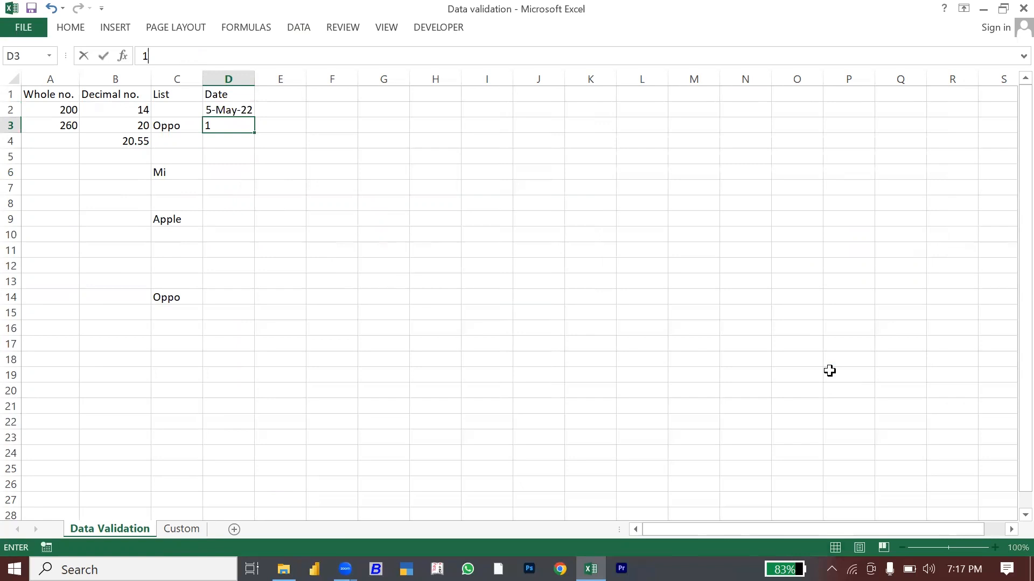
type(" jan 2023")
key("Return")
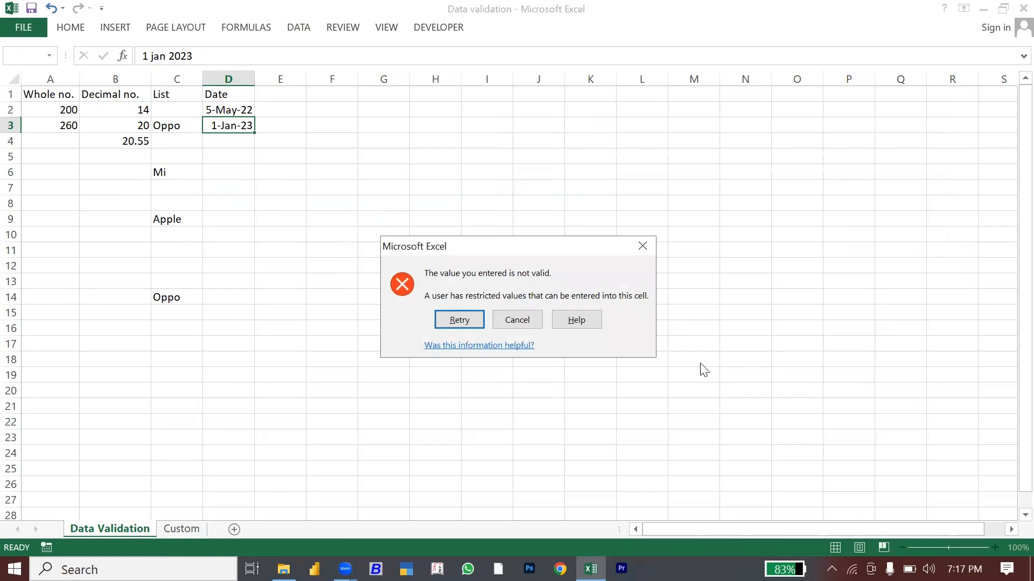
left_click(513, 326)
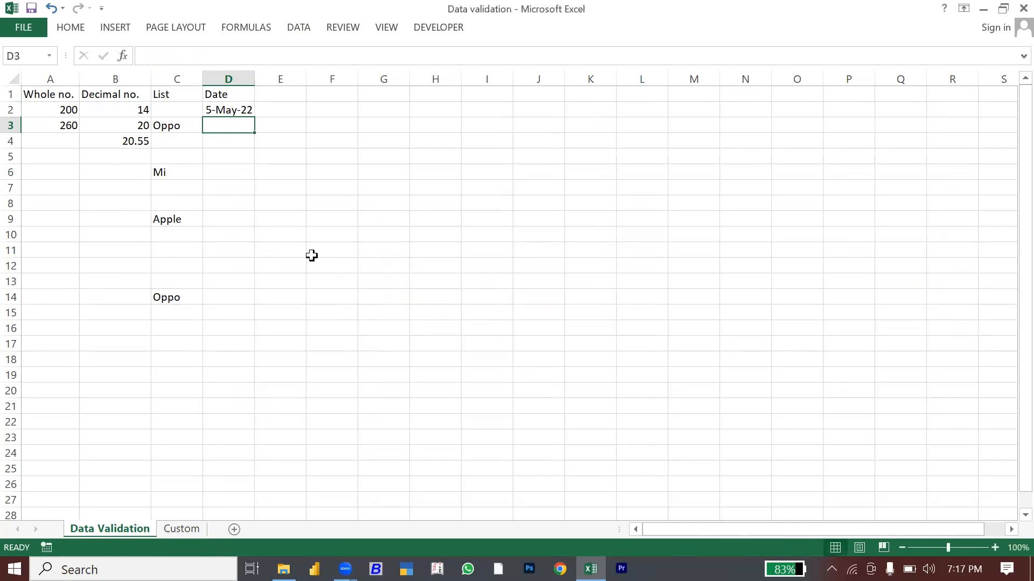
left_click(223, 109)
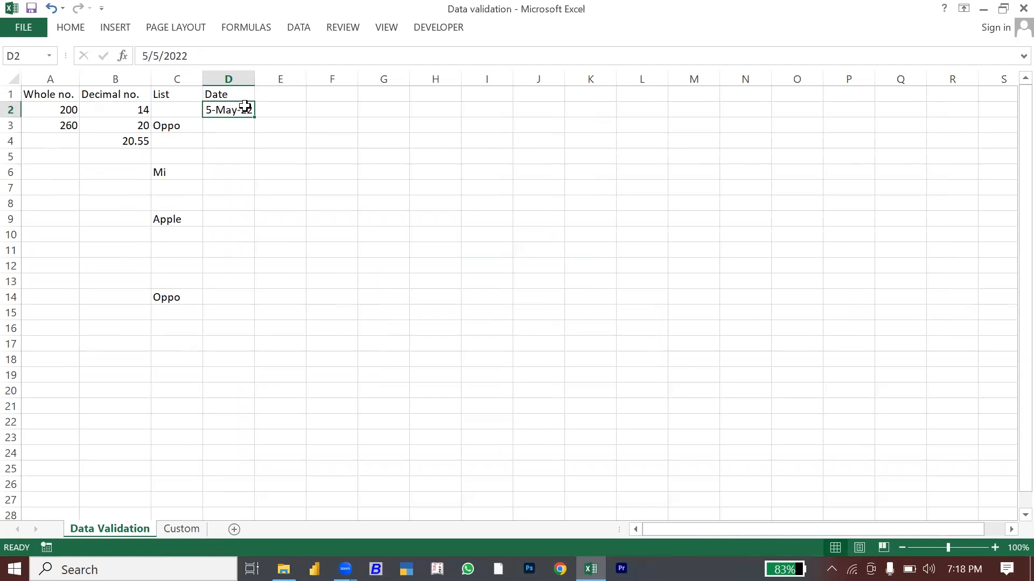
Step: Head column E with 'Time' in E1
left_click(273, 108)
key("Up")
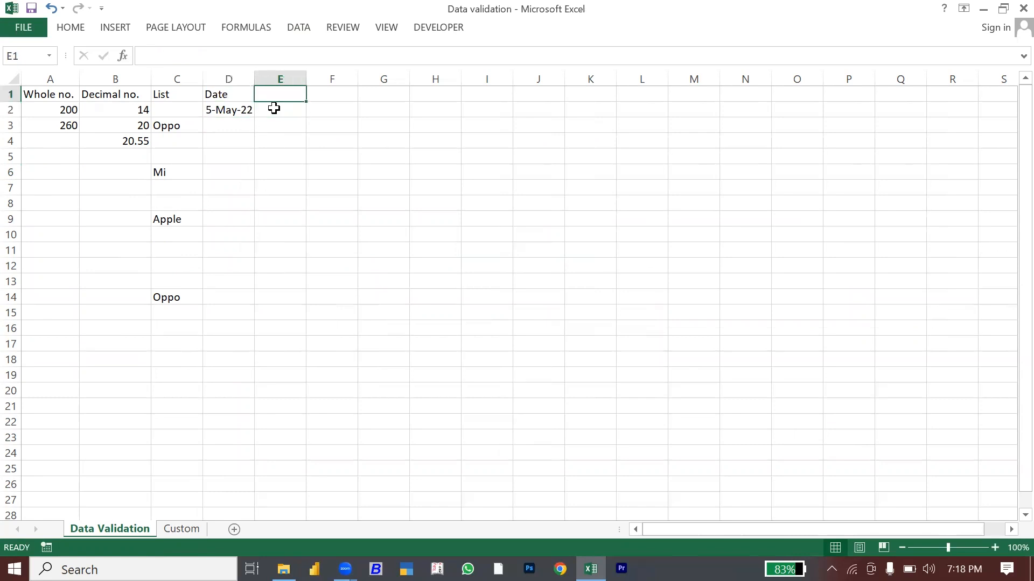
type("Time")
key("Return")
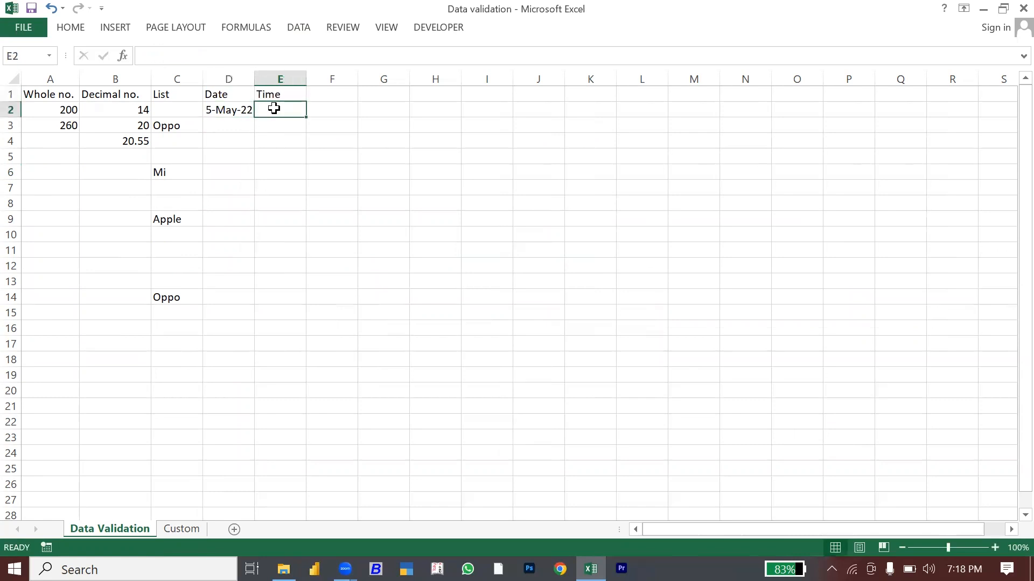
Step: Set E2's validation to Time between 09:00 am and 11:00 am
left_click(298, 27)
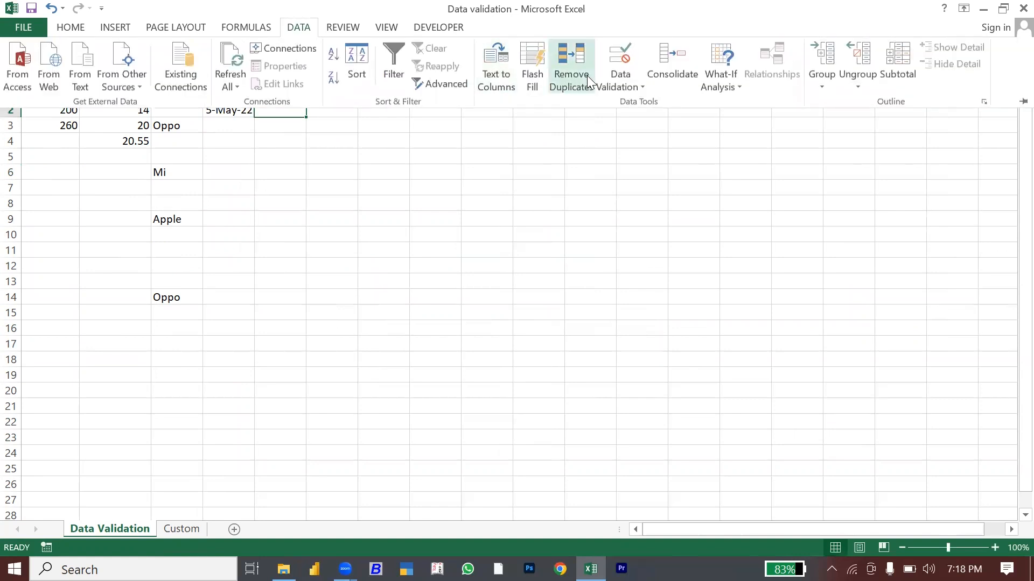
left_click(618, 79)
left_click(723, 217)
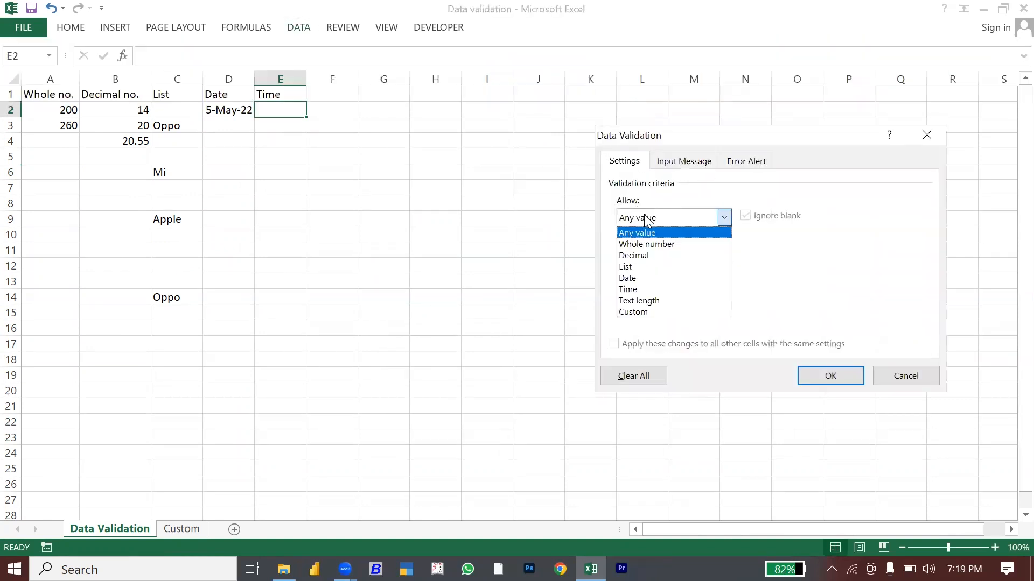
left_click(637, 290)
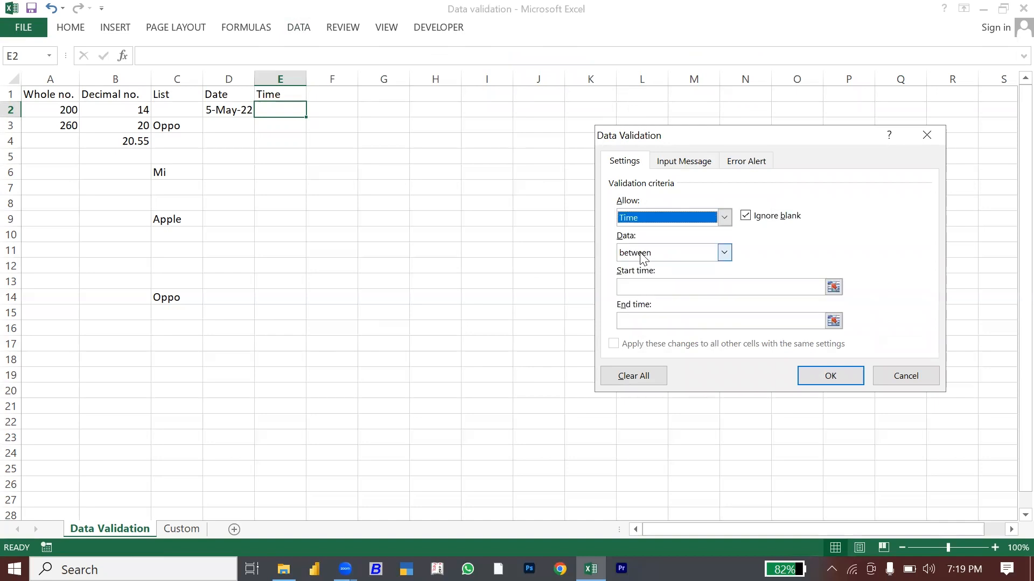
left_click(631, 289)
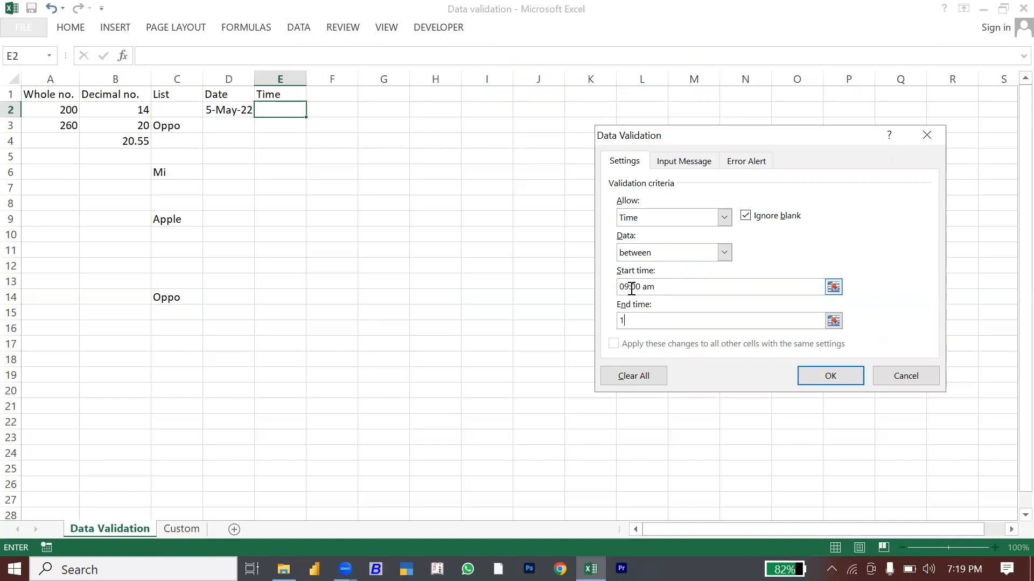
type("11:00 am")
Step: Apply the 09:00–11:00 am time rule and cancel an accidental block copy
left_click(814, 377)
left_click_drag(810, 374, 585, 295)
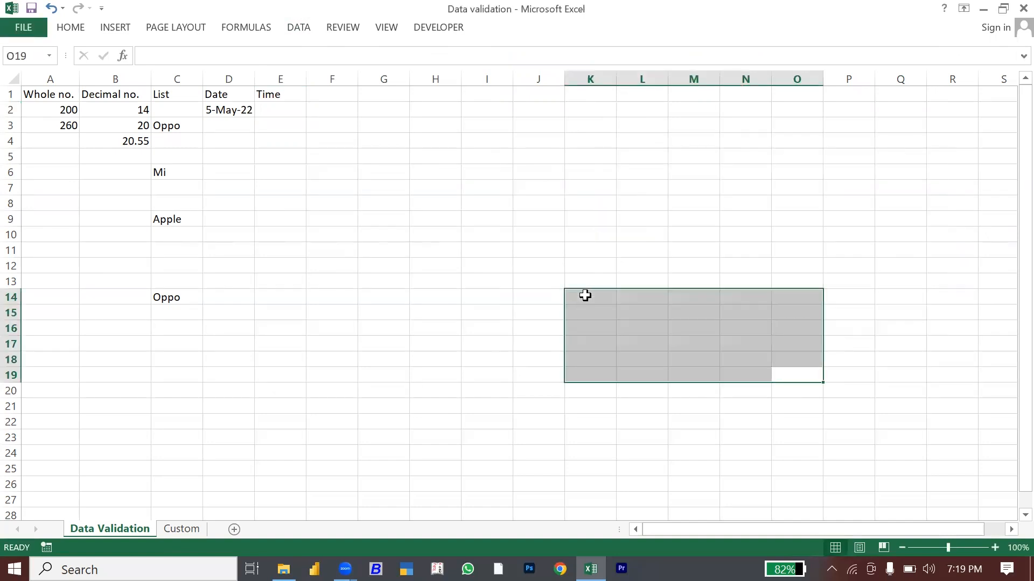
key("ctrl+c")
key("shift+Down")
key("shift+Down")
key("shift+Down")
key("shift+Down")
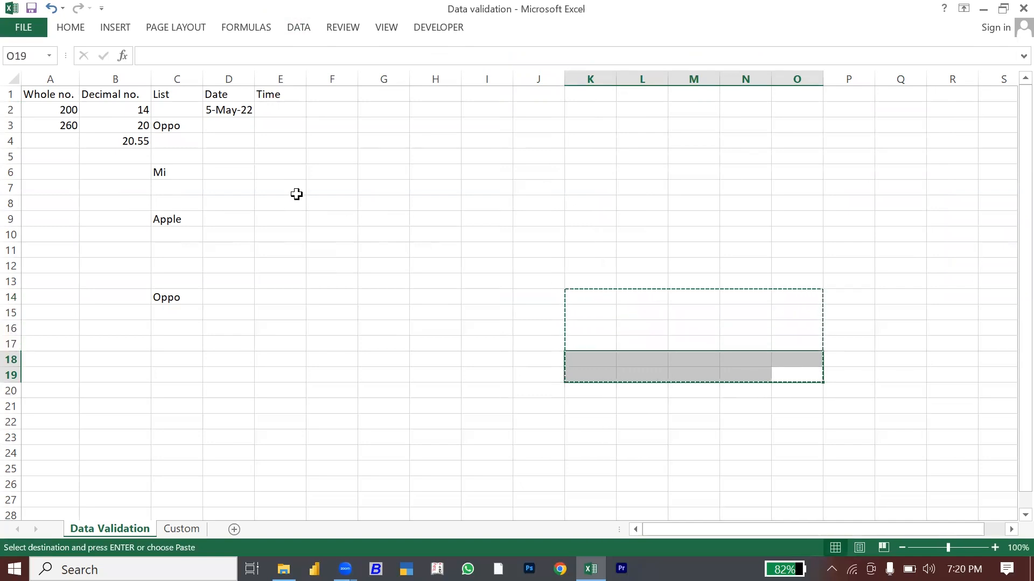
key("Escape")
Step: Copy E2 and select down column E toward row 25 as the paste range
left_click(279, 107)
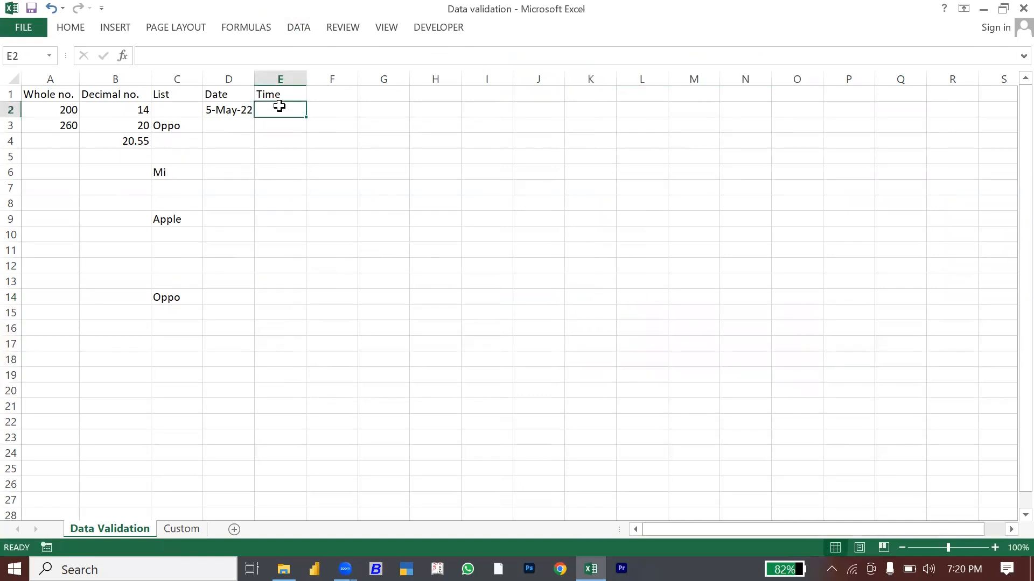
key("ctrl+c")
key("shift+Down")
key("shift+Down")
key("shift+Down")
key("shift+Down")
key("shift+Down")
key("shift+Down")
key("shift+Down")
key("shift+Down")
key("shift+Down")
key("shift+Down")
key("shift+Down")
key("shift+Down")
key("shift+Down")
key("shift+Down")
key("shift+Down")
key("shift+Down")
key("shift+Down")
key("shift+Down")
key("shift+Down")
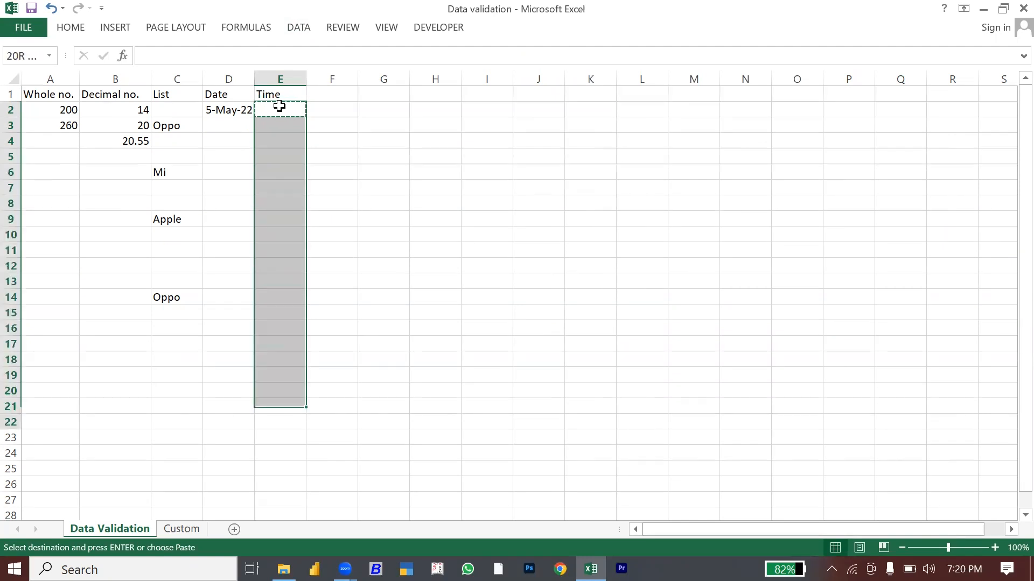
key("shift+Down")
key("shift+Down")
key("shift+Down")
key("shift+Down")
Step: Paste the time rule into E2:E25 and enter 09:00 am in E2
key("ctrl+v")
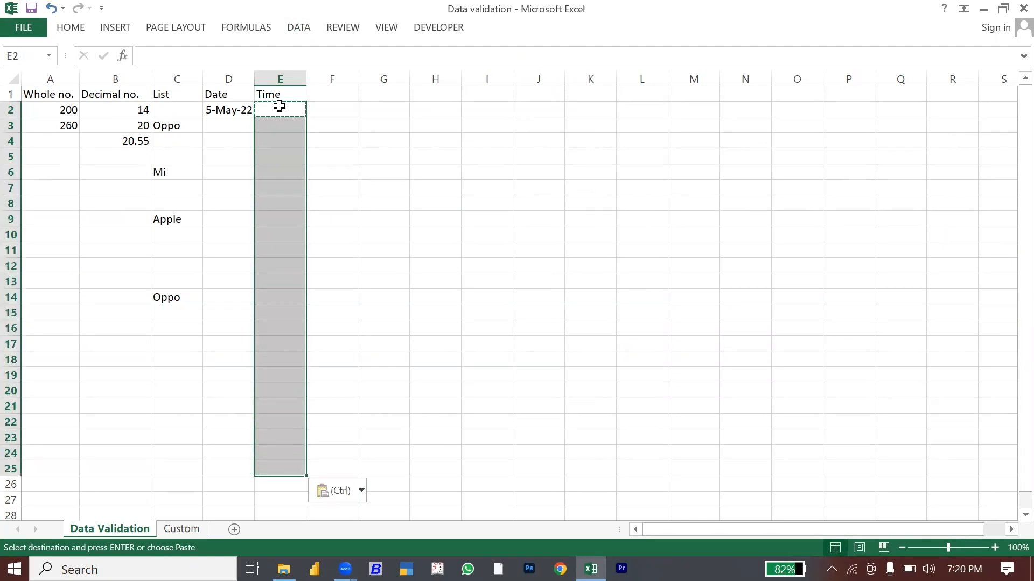
key("Escape")
key("shift+Up")
key("shift+Up")
key("shift+Up")
key("shift+Up")
key("shift+Up")
key("shift+Up")
key("shift+Up")
key("shift+Up")
key("shift+Up")
key("shift+Up")
key("shift+Up")
key("shift+Up")
key("shift+Up")
key("shift+Up")
key("shift+Up")
key("shift+Up")
key("shift+Up")
key("shift+Up")
key("shift+Up")
key("shift+Up")
type("09")
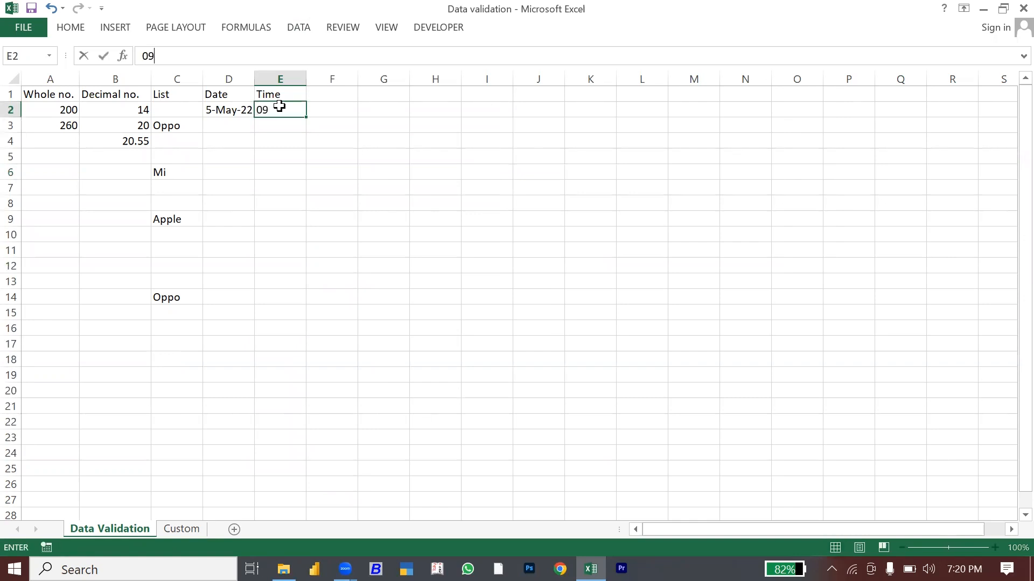
type(":000")
key("BackSpace")
type("am")
key("Return")
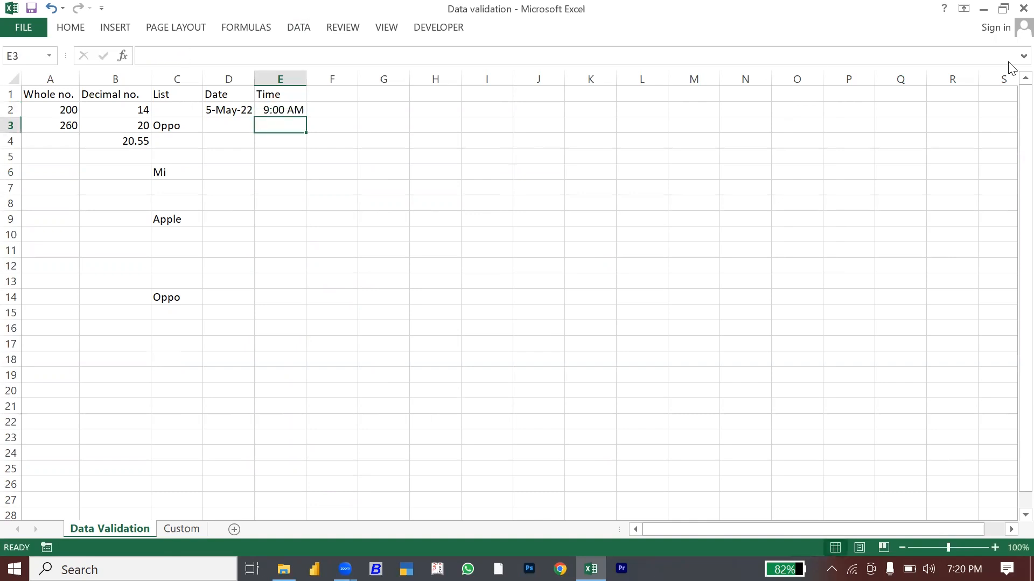
Step: Confirm 11:20 am is rejected in E3, leaving it empty
type("11:20 am")
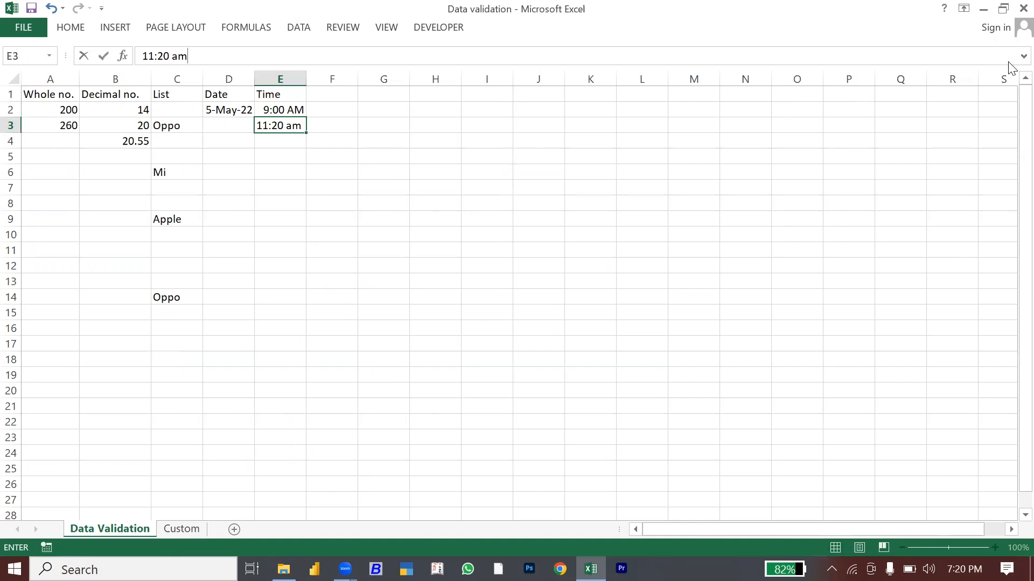
key("Return")
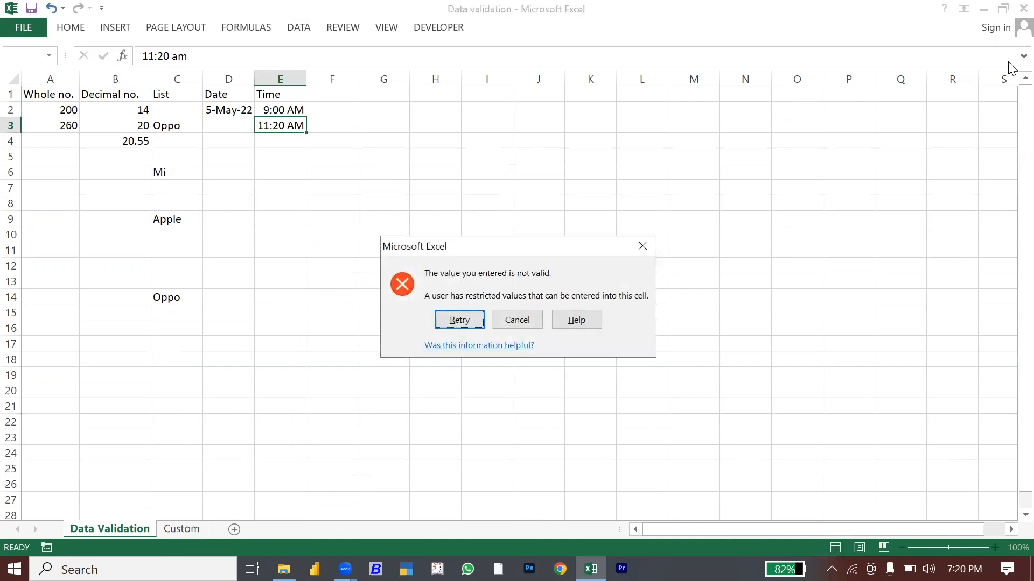
left_click(530, 319)
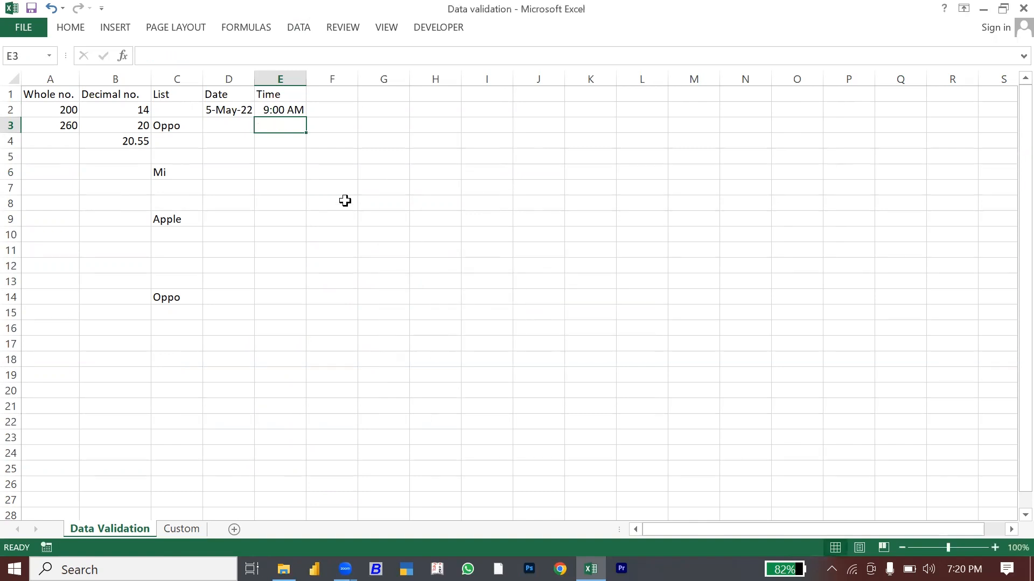
left_click(336, 98)
Step: Head column F 'Text Length' and widen it to fit
type("Text Leng")
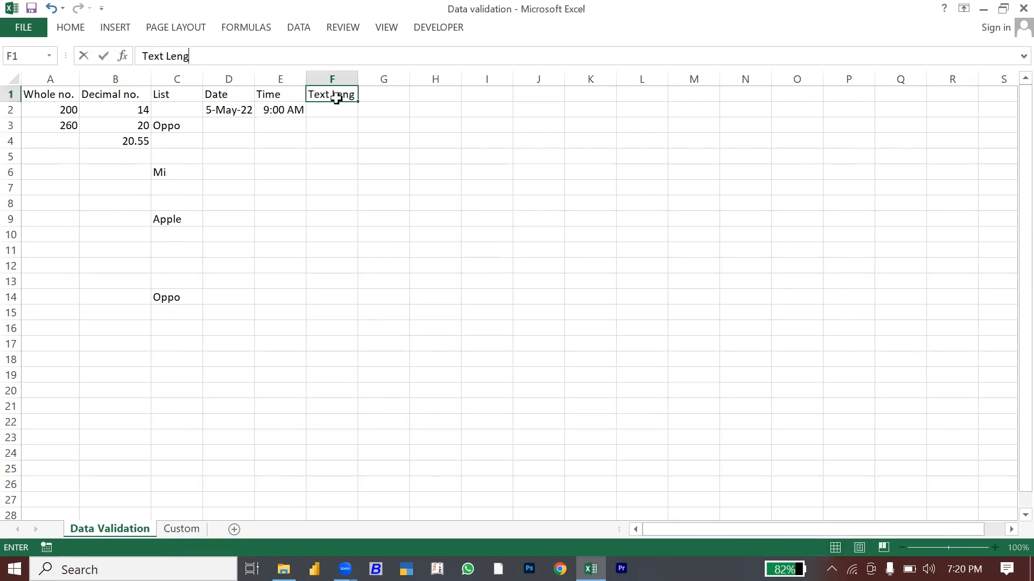
type("th")
key("Return")
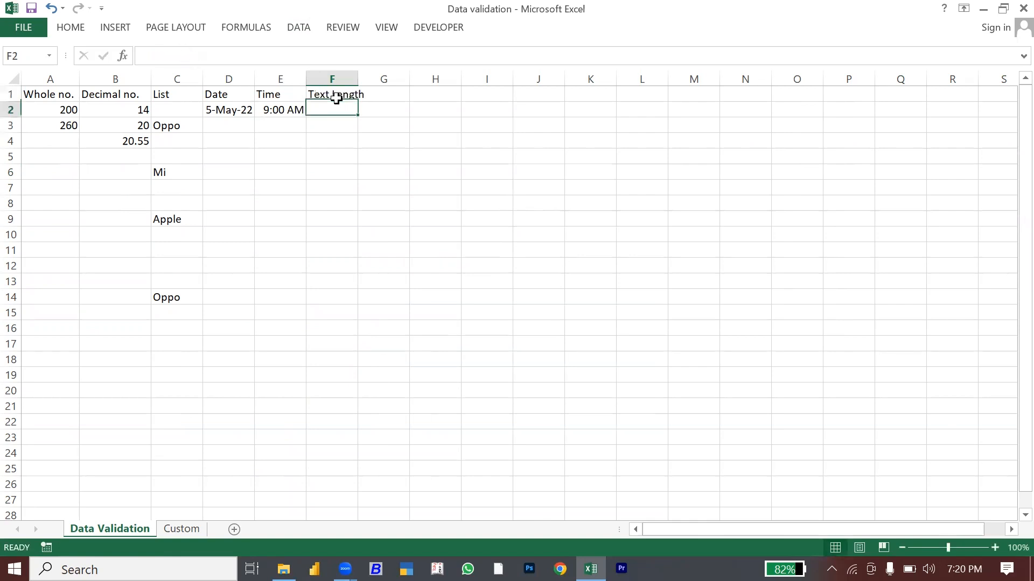
left_click_drag(358, 79, 372, 86)
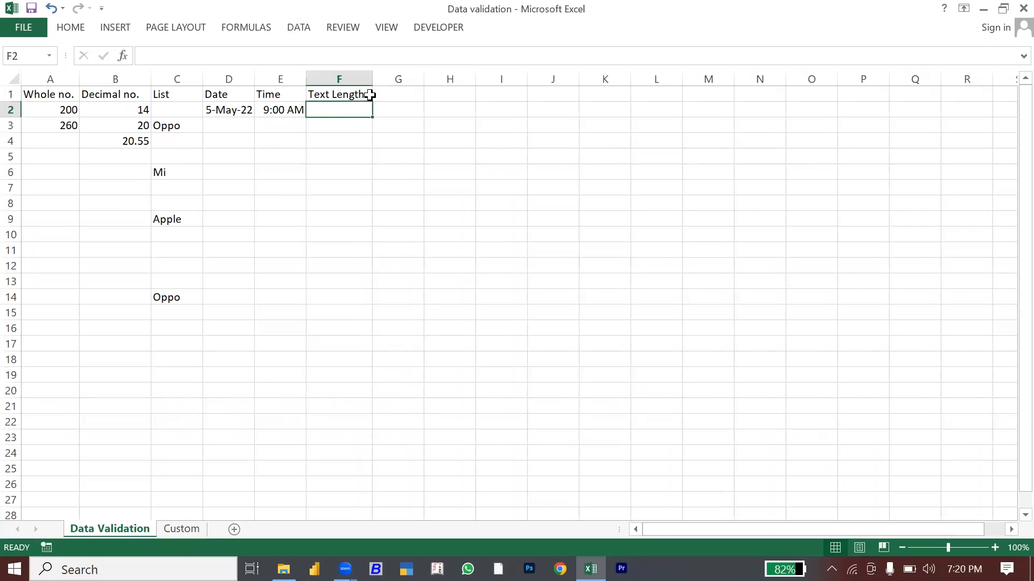
Step: Give F2 a Text length rule requiring length equal to 10
left_click(297, 31)
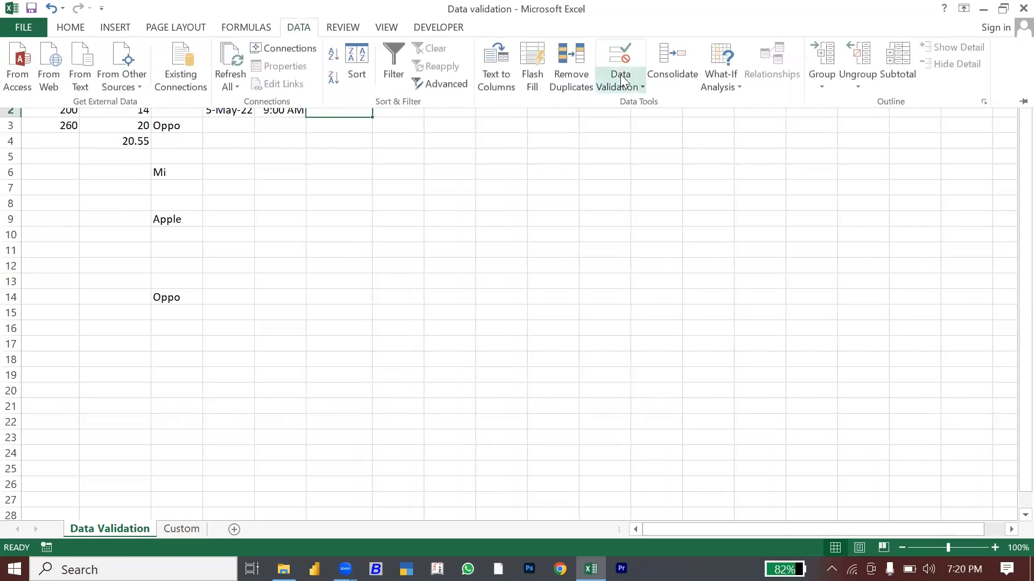
left_click(638, 86)
left_click(643, 103)
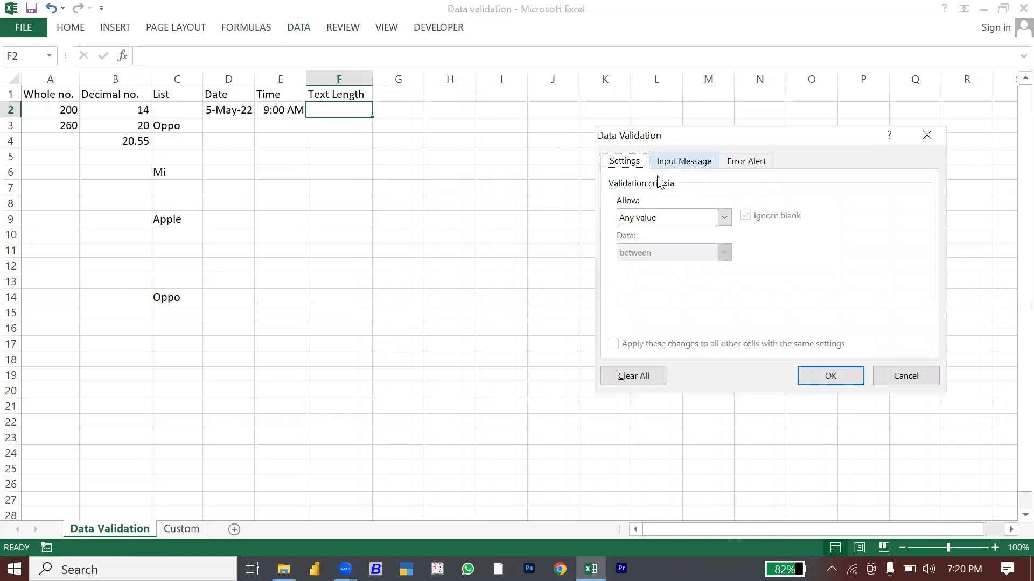
left_click(675, 217)
left_click(638, 301)
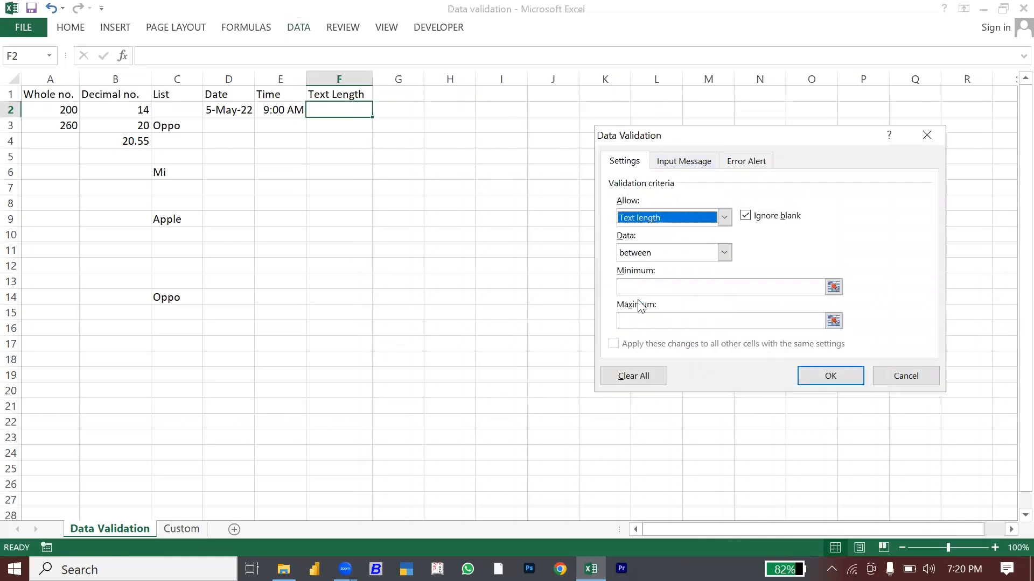
left_click(630, 254)
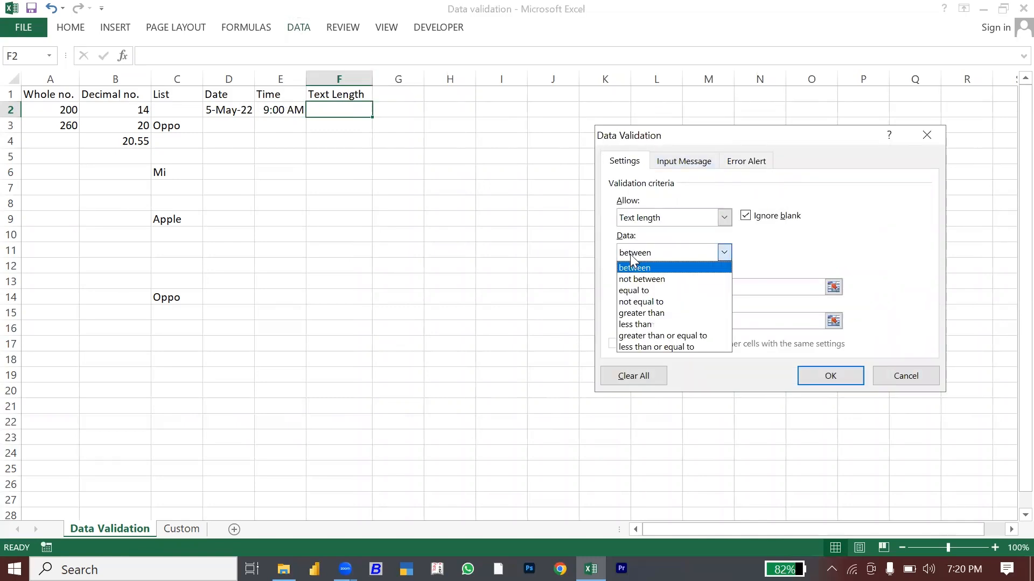
left_click(636, 291)
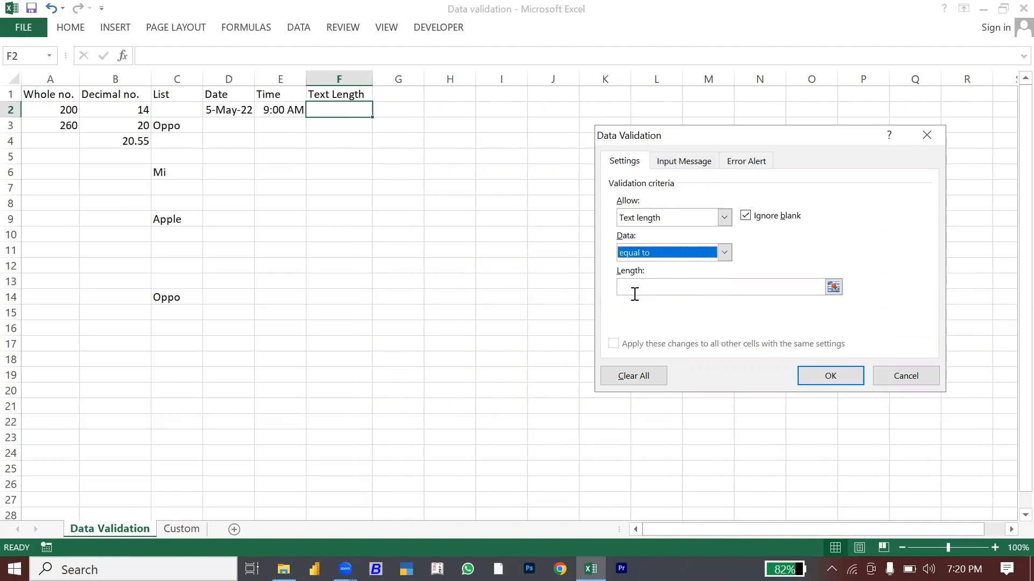
left_click(634, 293)
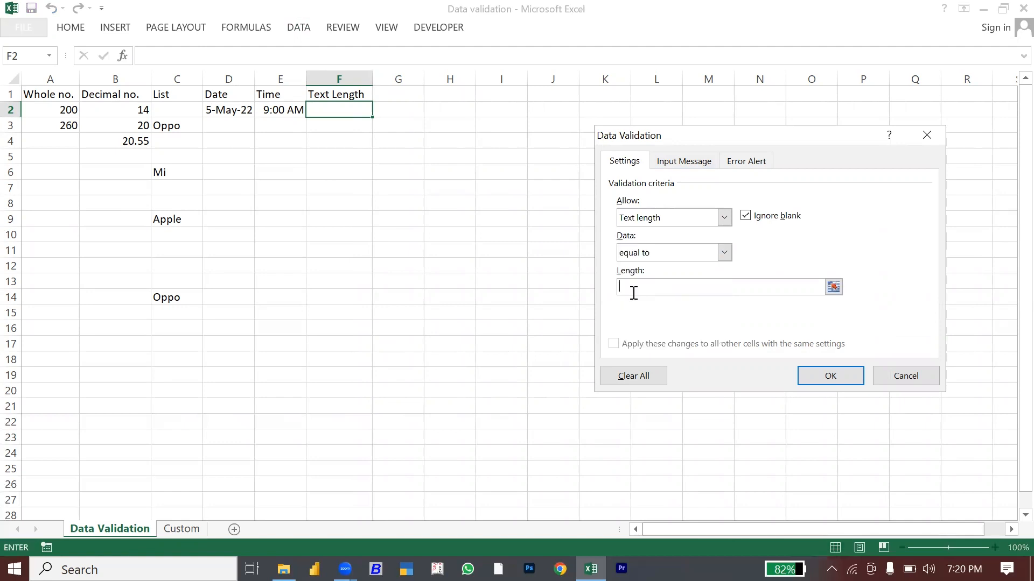
type("10")
left_click(831, 377)
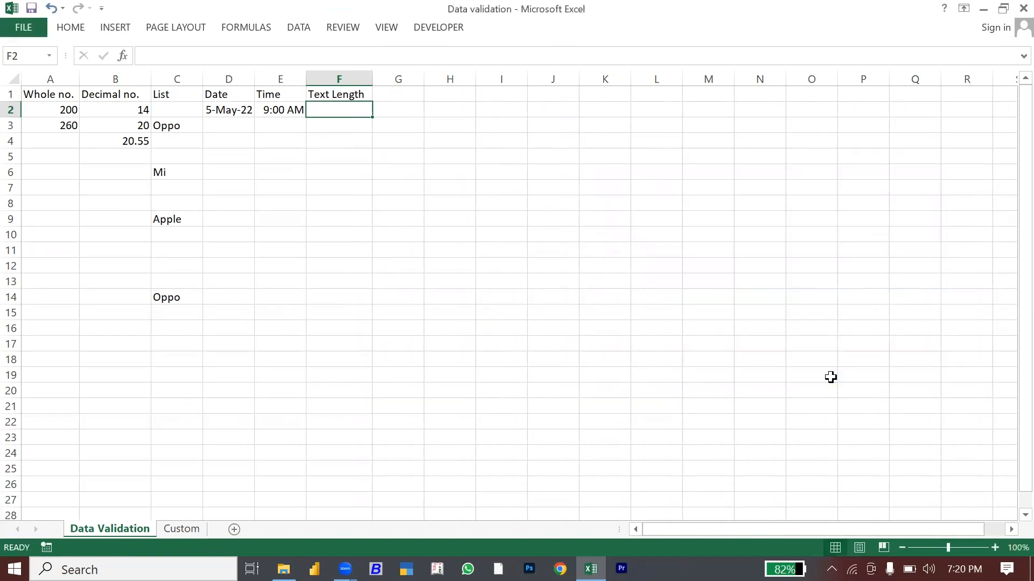
Step: Paste F2's length rule down to F2:F23
key("ctrl+c")
key("shift+Down")
key("shift+Down")
key("shift+Down")
key("shift+Down")
key("shift+Down")
key("shift+Down")
key("shift+Down")
key("shift+Down")
key("shift+Down")
key("shift+Down")
key("shift+Down")
key("shift+Down")
key("shift+Down")
key("shift+Down")
key("shift+Down")
key("shift+Down")
key("shift+Down")
key("shift+Down")
key("shift+Down")
key("shift+Down")
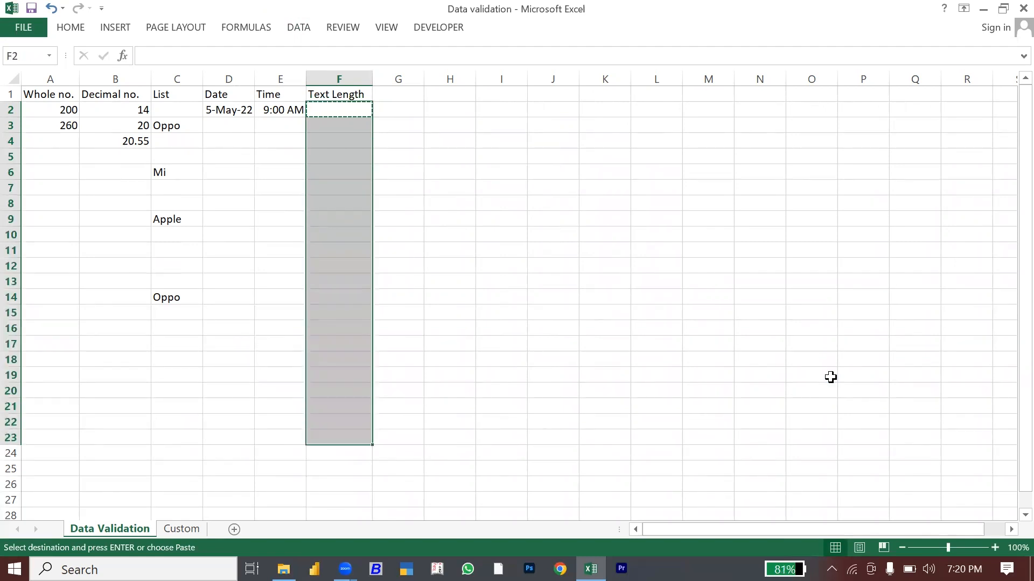
key("ctrl+v")
key("Up")
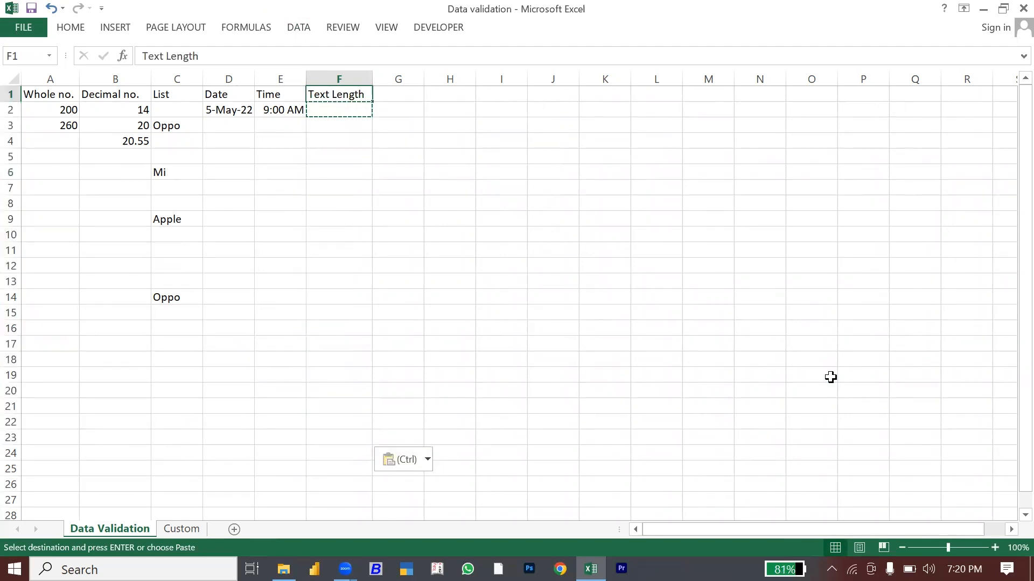
key("Escape")
key("Down")
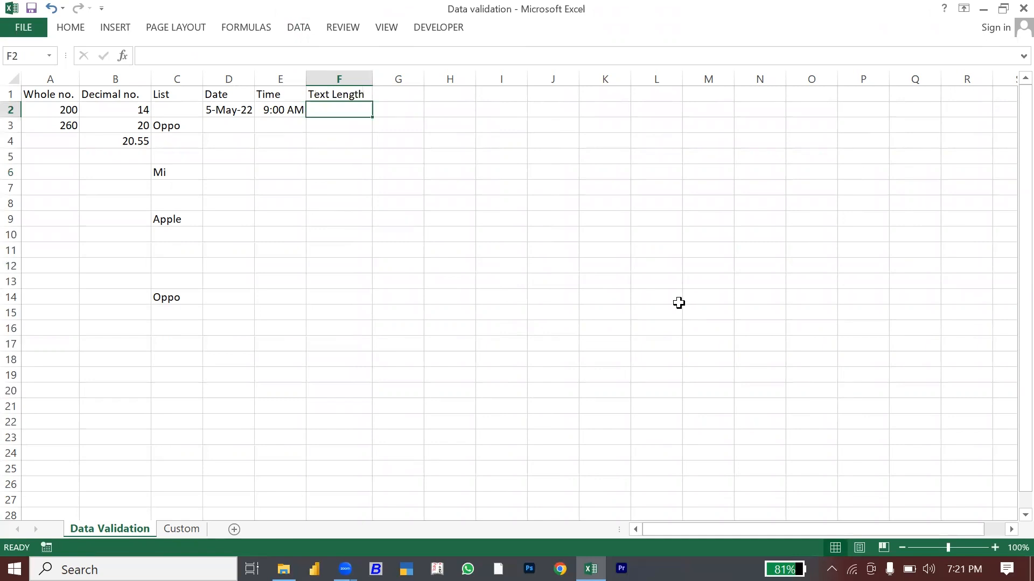
Step: Widen columns E and F and enter a 10-digit mobile number in F2
left_click_drag(306, 82, 314, 81)
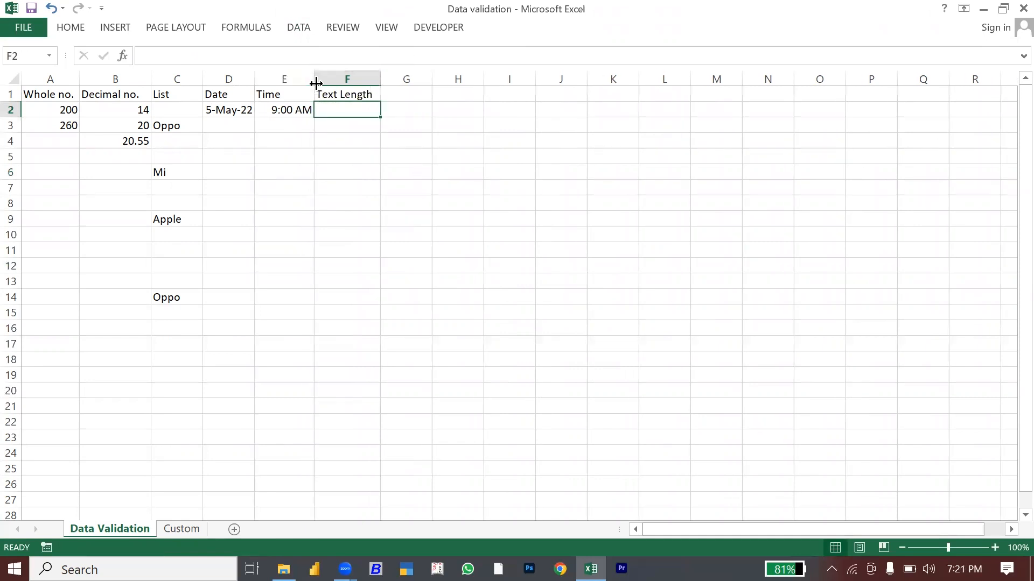
left_click_drag(377, 82, 393, 83)
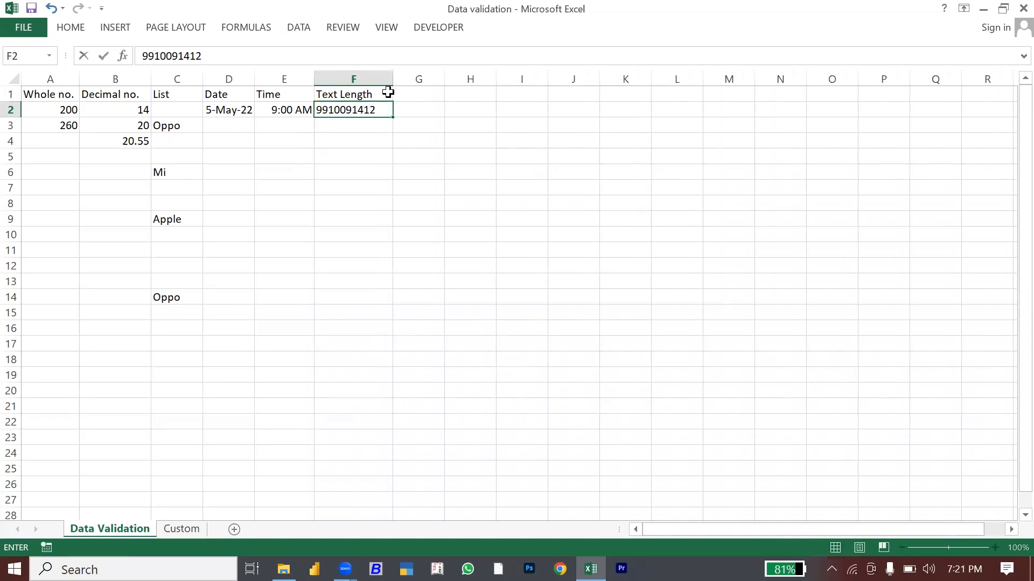
key("Return")
Step: Confirm an 8-digit number is rejected in F3, leaving it empty
type("33245345")
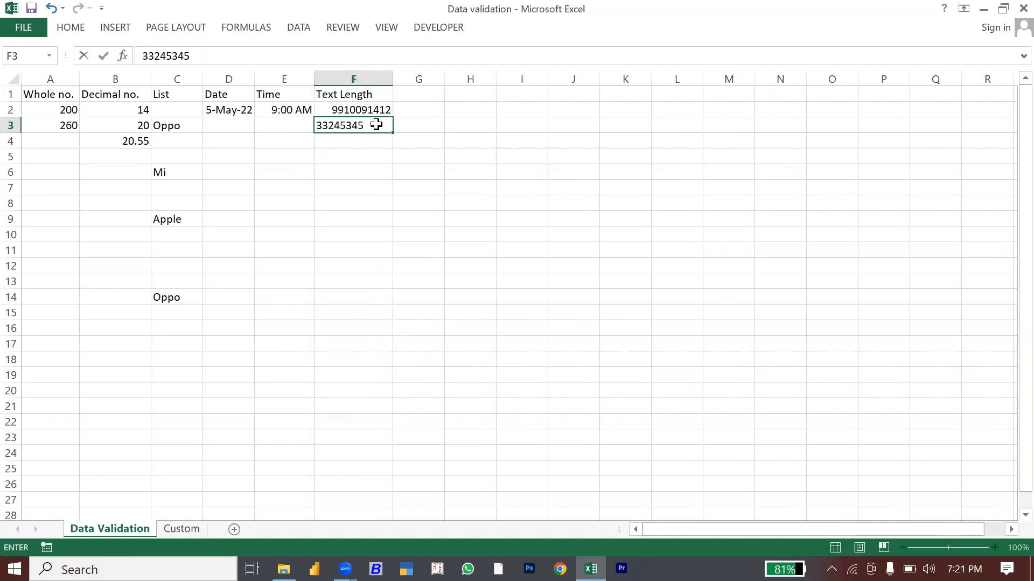
key("Return")
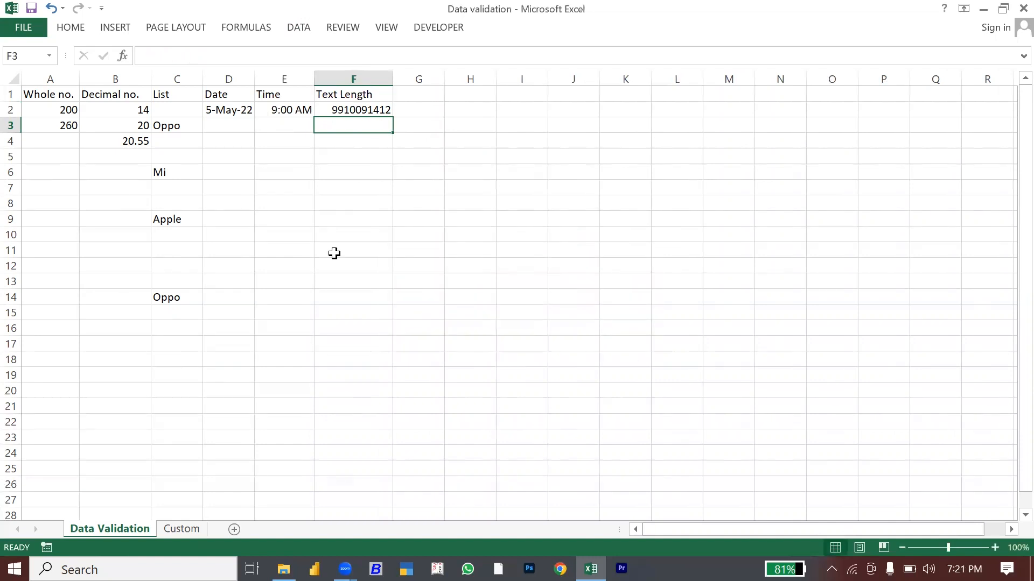
left_click(329, 340)
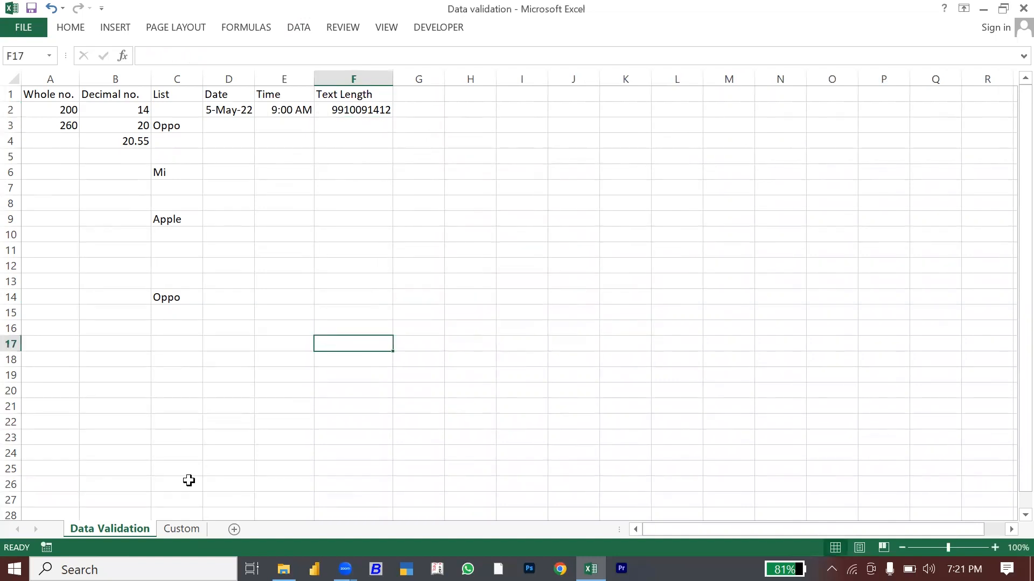
Step: On the Custom sheet, select A4 under Name Starting With M and show the Data tab
left_click(185, 527)
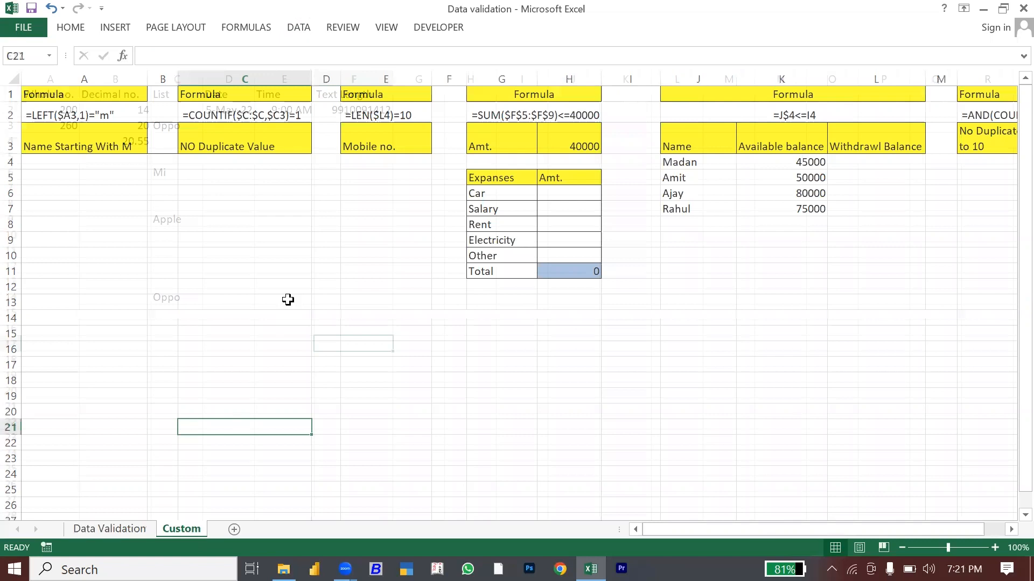
left_click(261, 285)
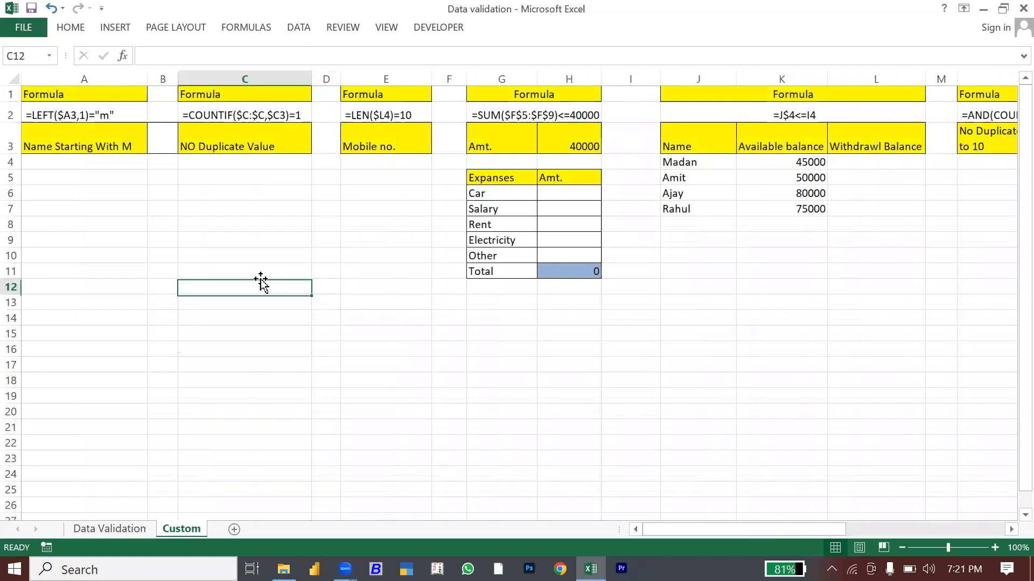
left_click(79, 162)
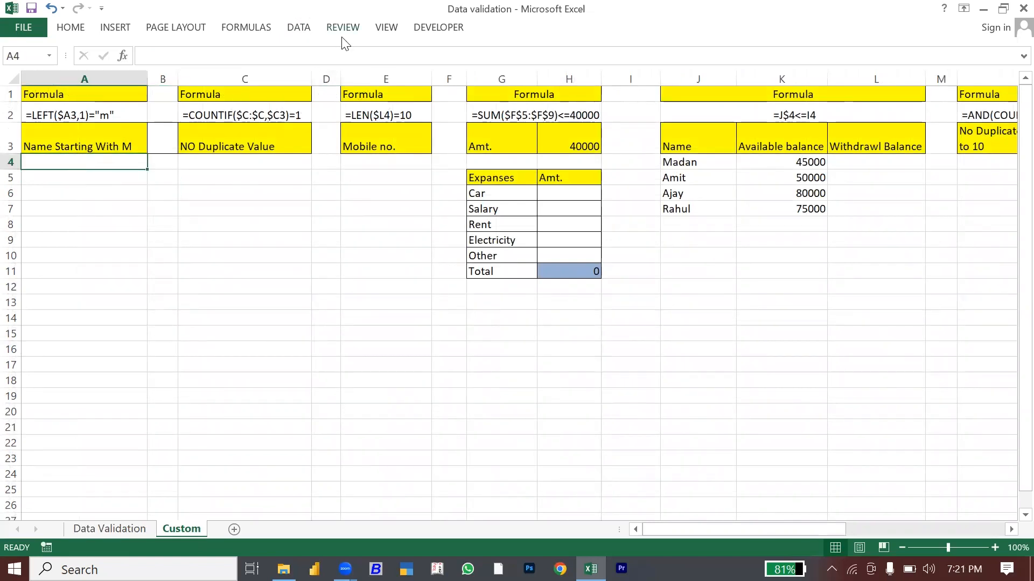
left_click(298, 27)
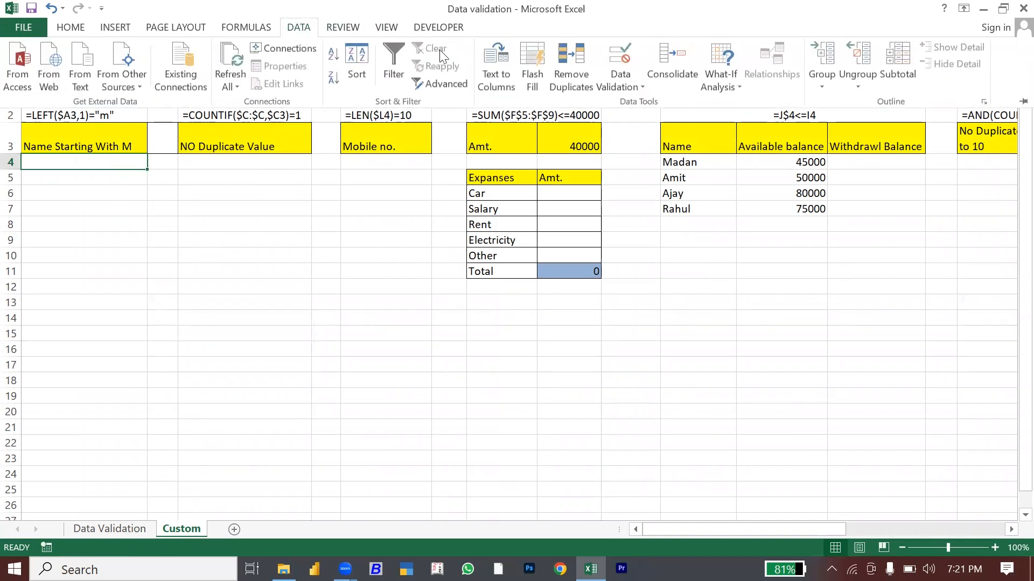
Step: Give A4 a Custom validation formula =LEFT($A4,1)="m"
left_click(627, 82)
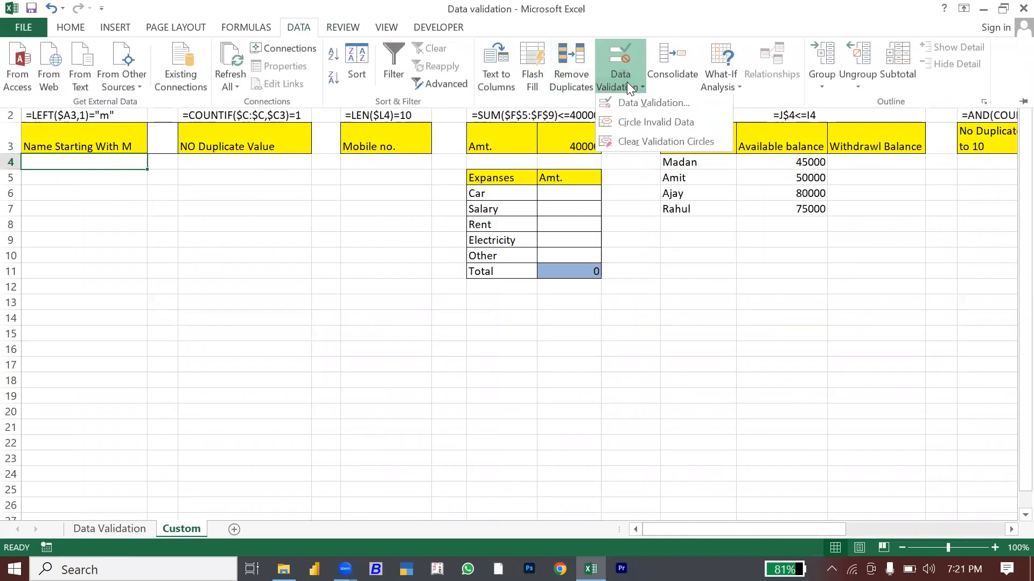
left_click(648, 110)
left_click(676, 217)
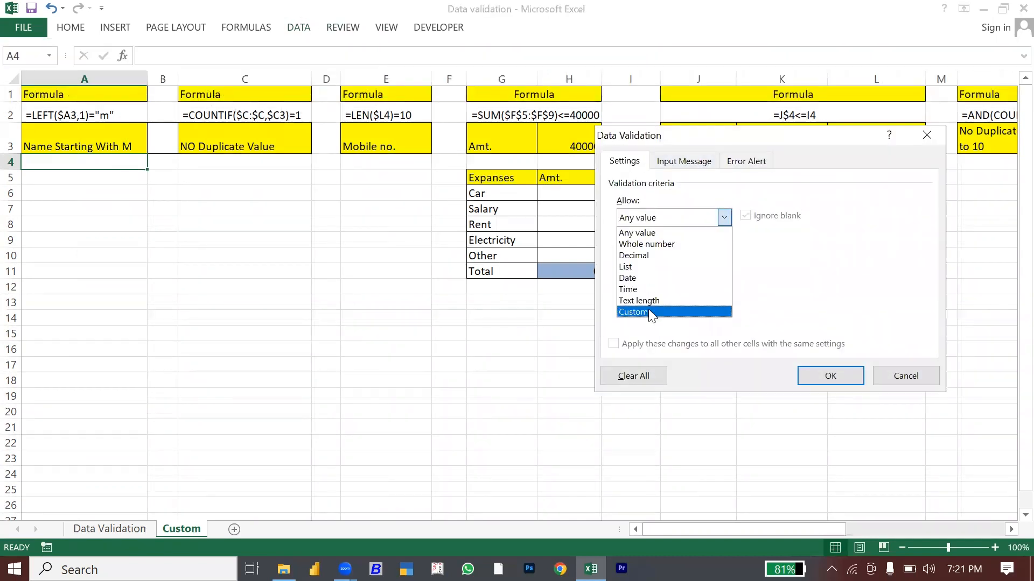
left_click(650, 311)
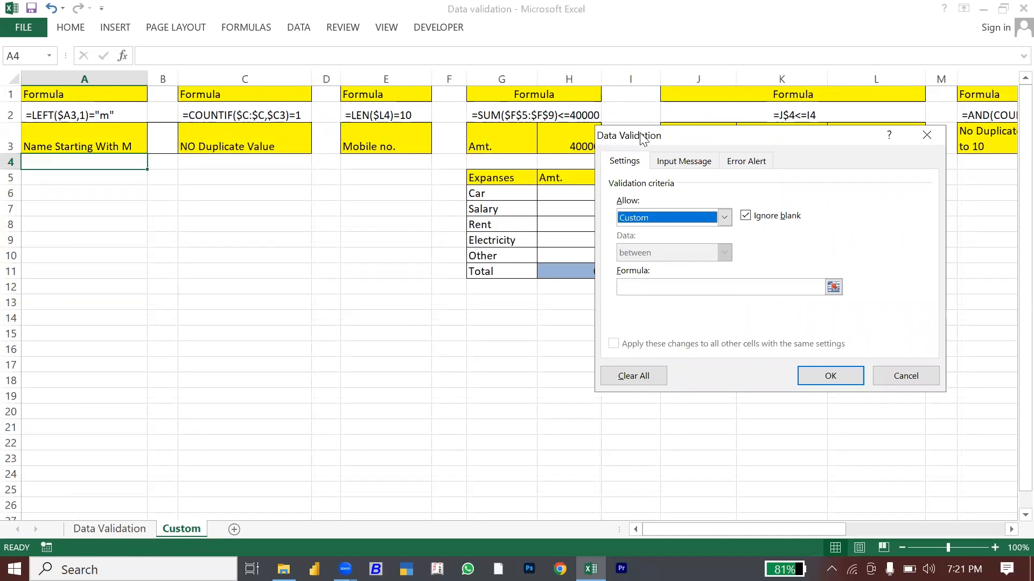
left_click_drag(641, 139, 643, 104)
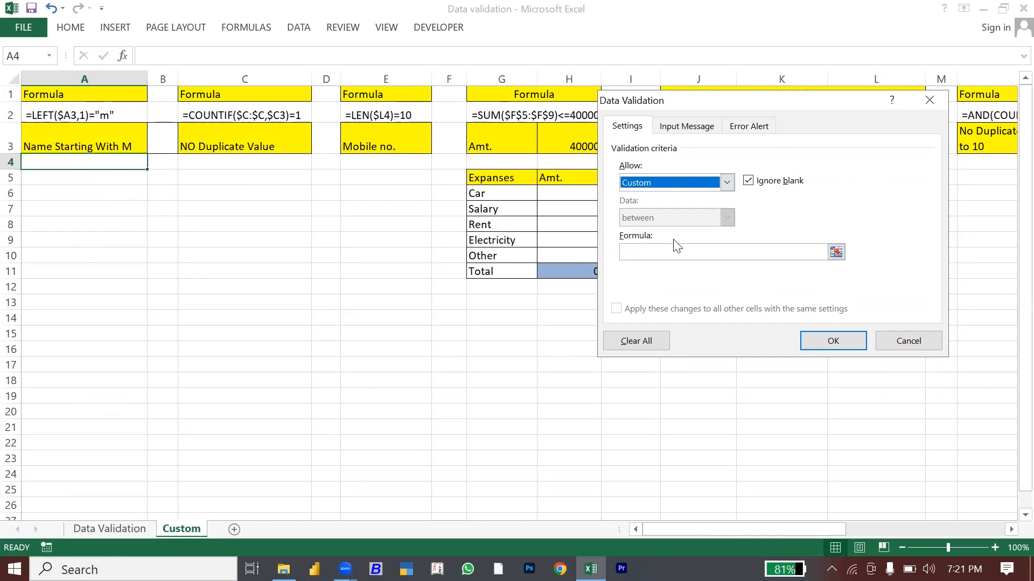
left_click(641, 251)
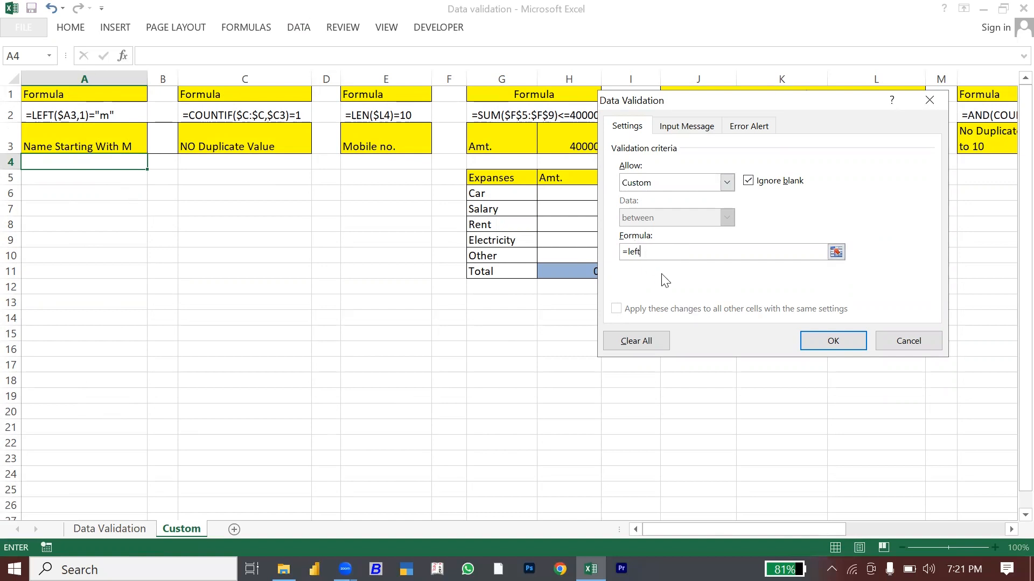
type("=left(")
left_click(93, 164)
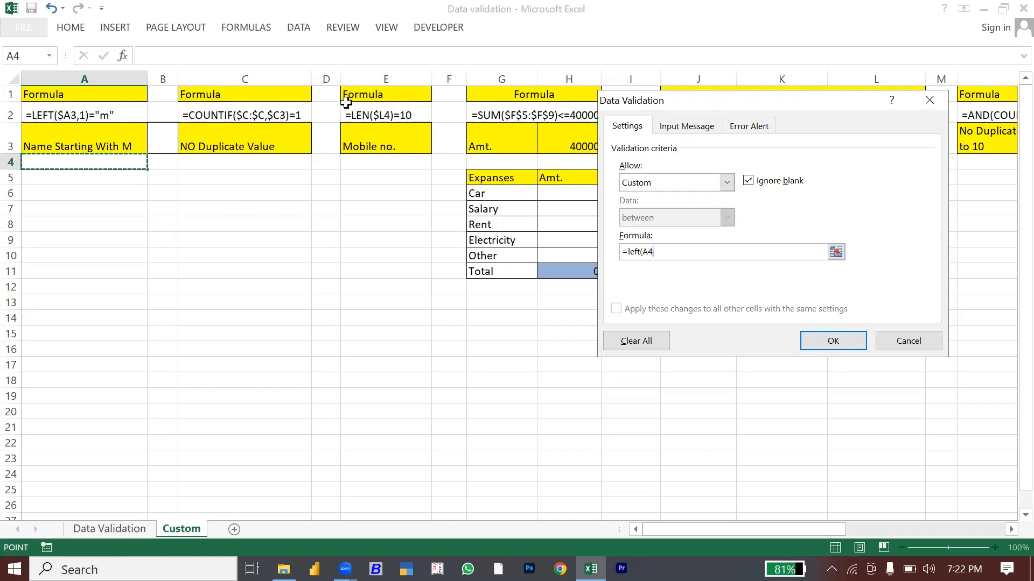
key("F4")
key("F4")
left_click_drag(662, 103, 662, 172)
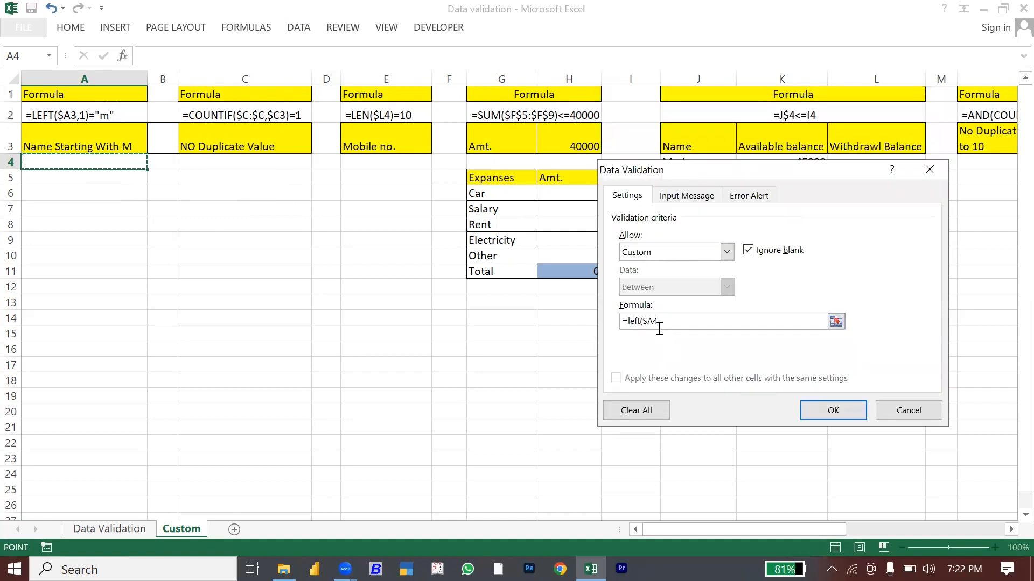
type(",1)=\"m")
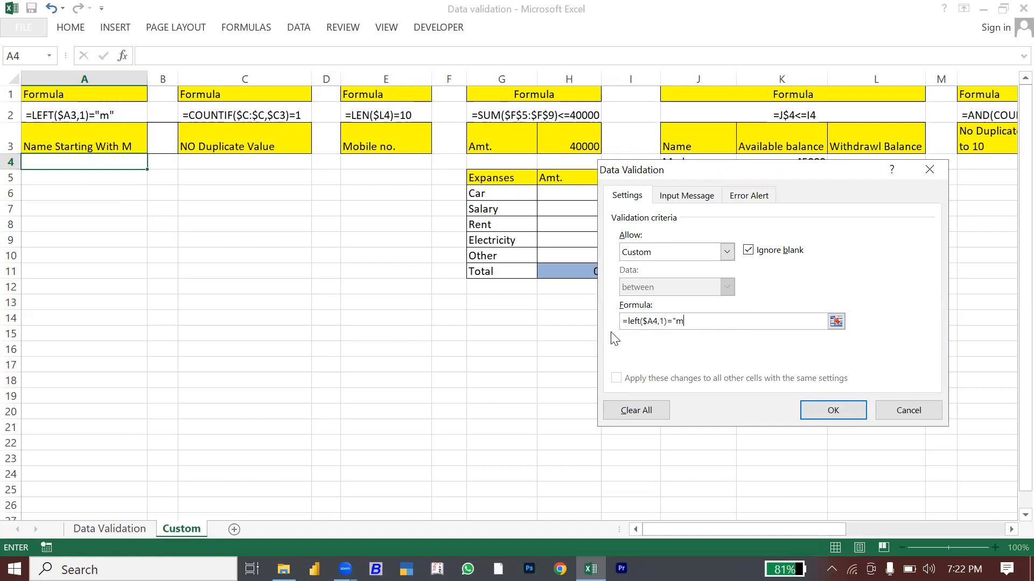
left_click(836, 411)
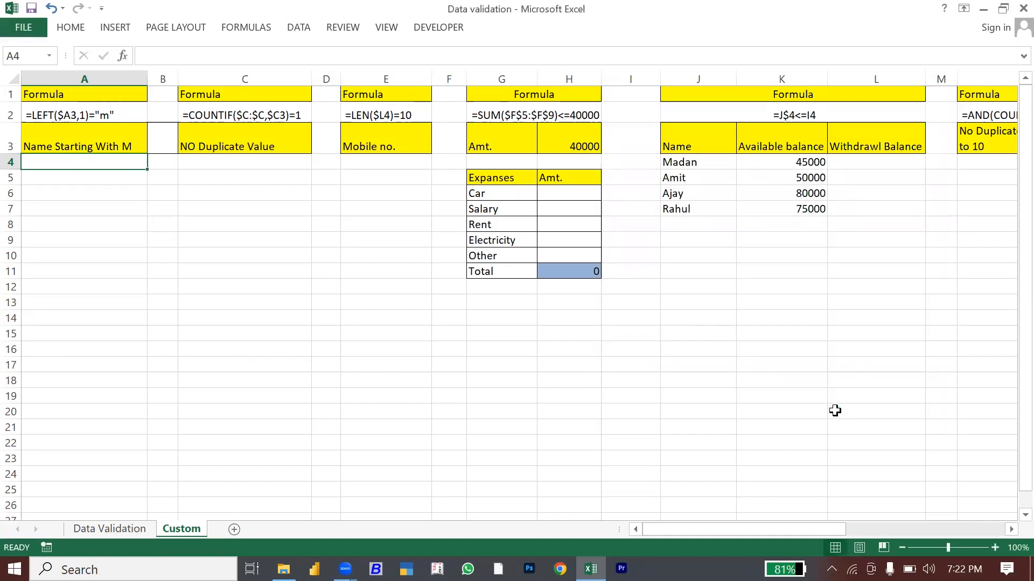
Step: Paste only A4's validation rule onto A4:A25 using Paste Special > Validation
key("ctrl+c")
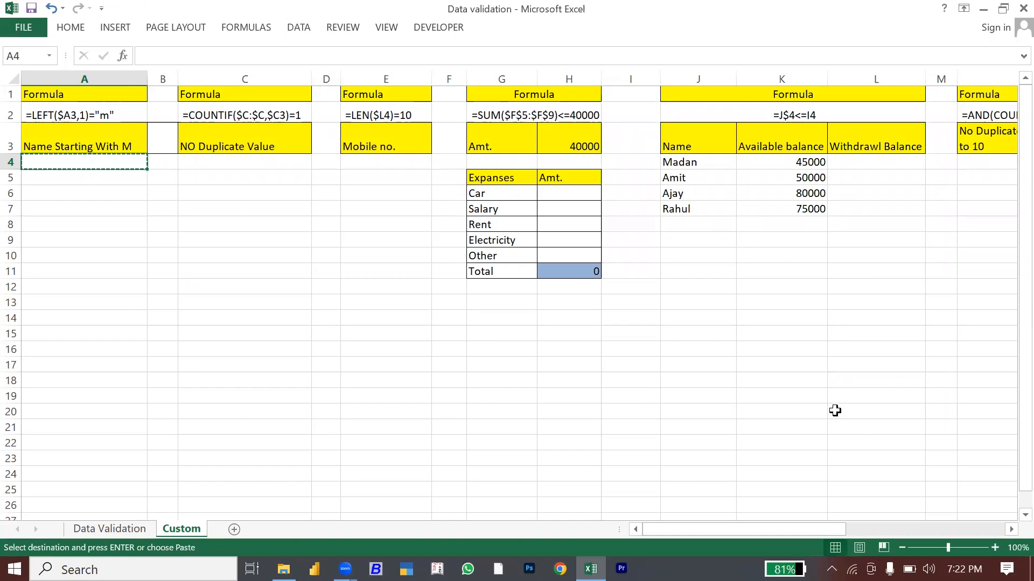
key("shift+Down")
key("shift+Down")
key("shift+Down")
key("shift+Down")
key("shift+Down")
key("shift+Down")
key("shift+Down")
key("shift+Down")
key("shift+Down")
key("shift+Down")
key("shift+Down")
key("shift+Down")
key("shift+Down")
key("shift+Down")
key("shift+Down")
key("shift+Down")
key("shift+Down")
key("shift+Down")
key("shift+Down")
key("shift+Down")
key("shift+Down")
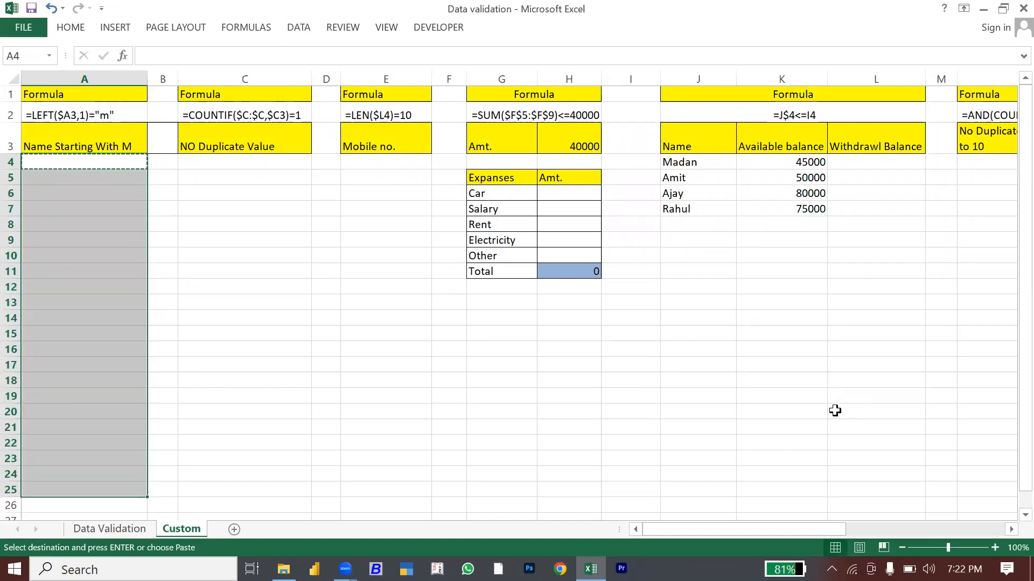
key("ctrl+alt+v")
key("v")
key("n")
left_click(835, 411)
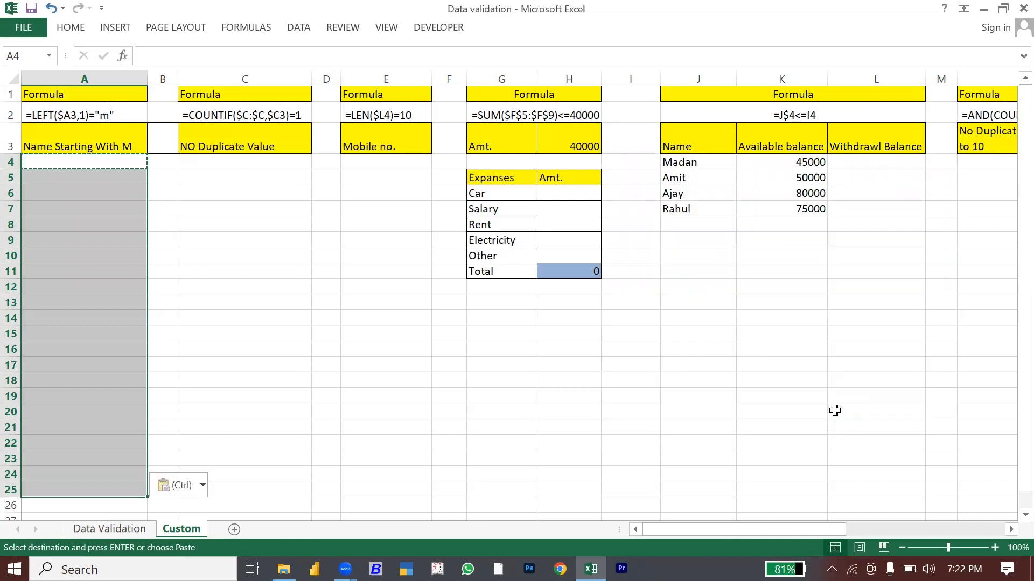
key("Escape")
key("Down")
key("Up")
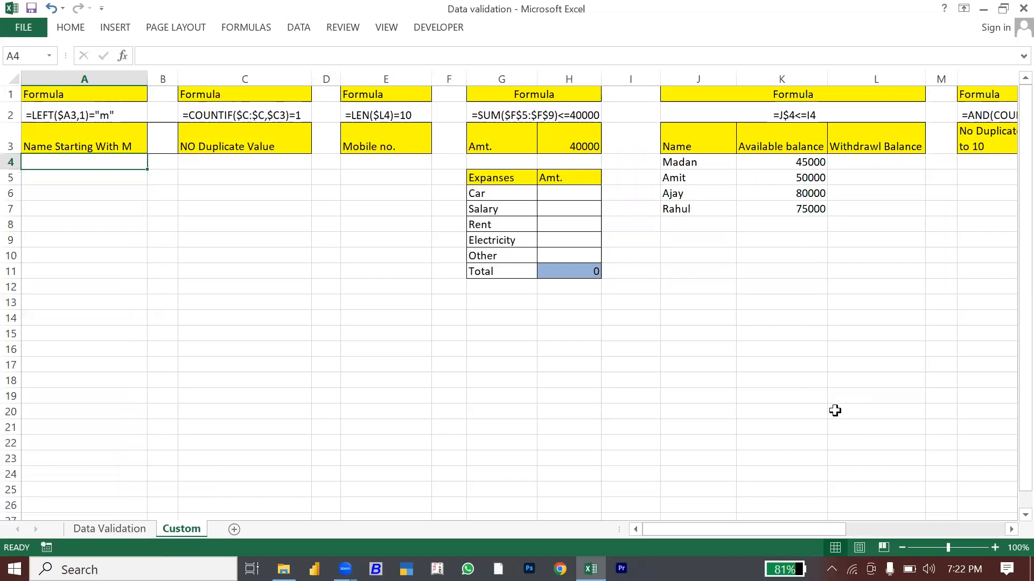
Step: Enter three test names starting with m in A4:A6
type("mohit")
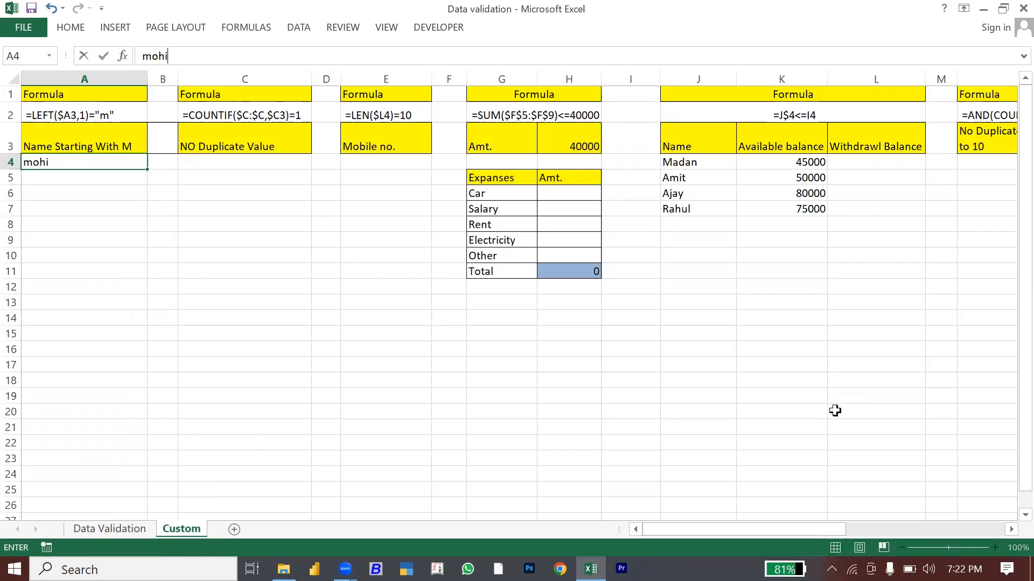
key("Return")
type("mukesh")
key("Return")
type("mahender")
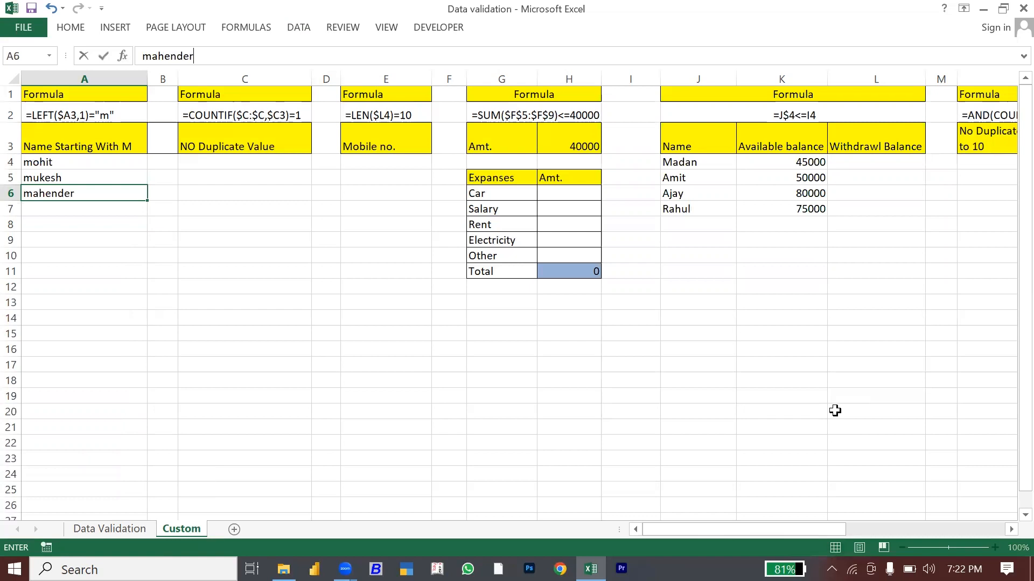
key("Return")
Step: Confirm a name starting with p is rejected in A7, leaving it empty
type("punit")
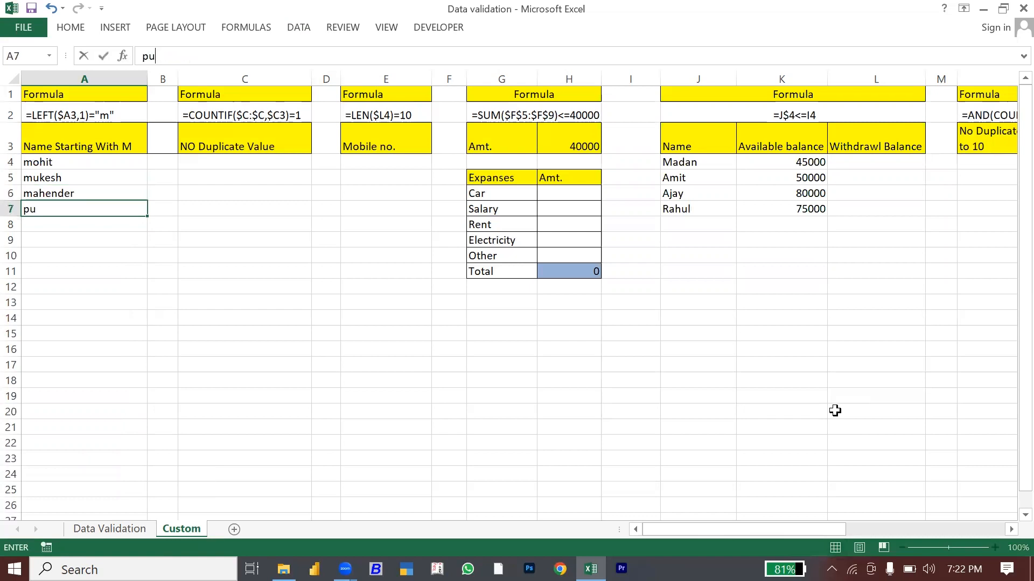
key("Return")
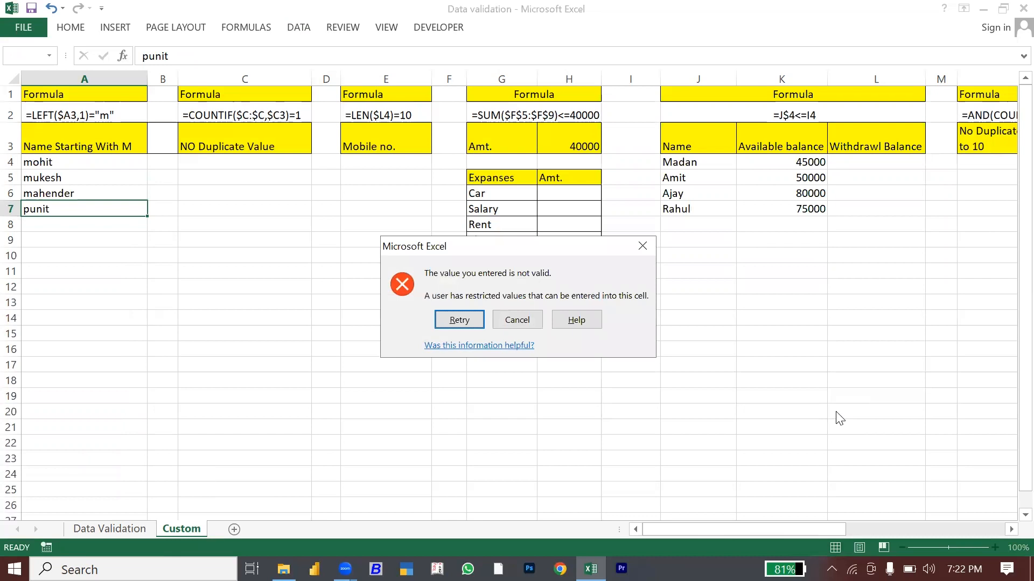
key("Escape")
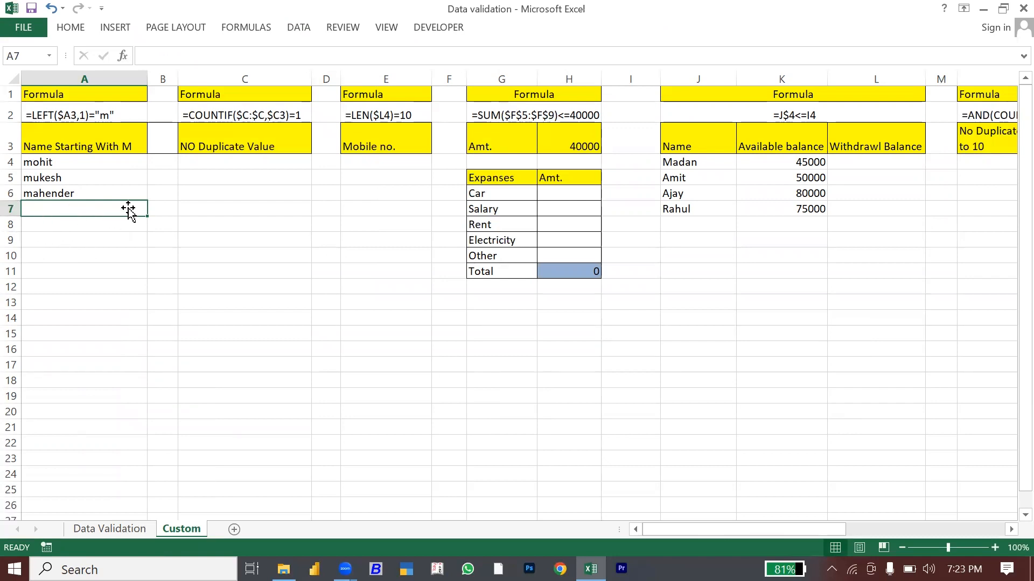
left_click(223, 161)
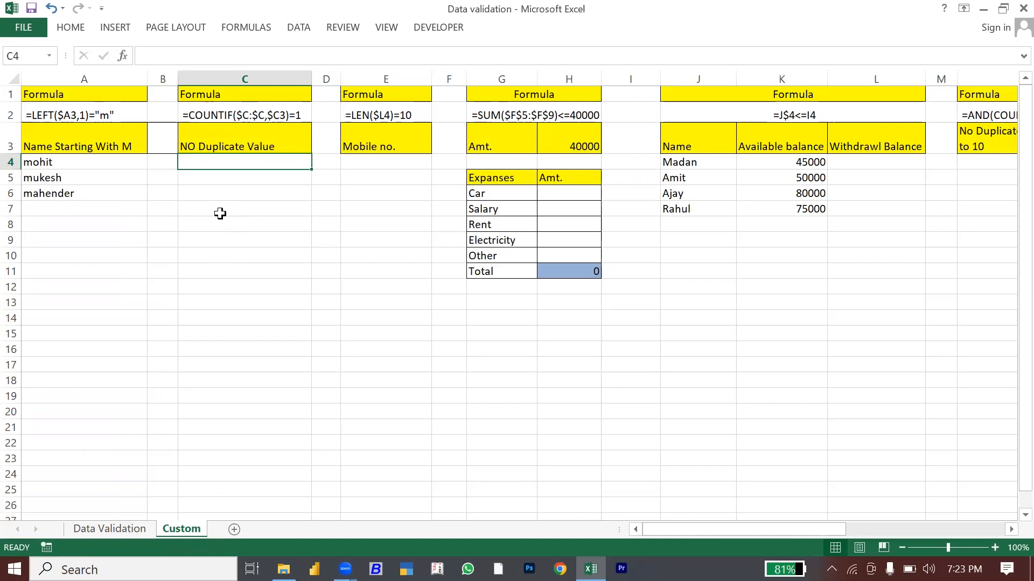
Step: Open Data Validation for C4 and set Allow to Custom
left_click(299, 27)
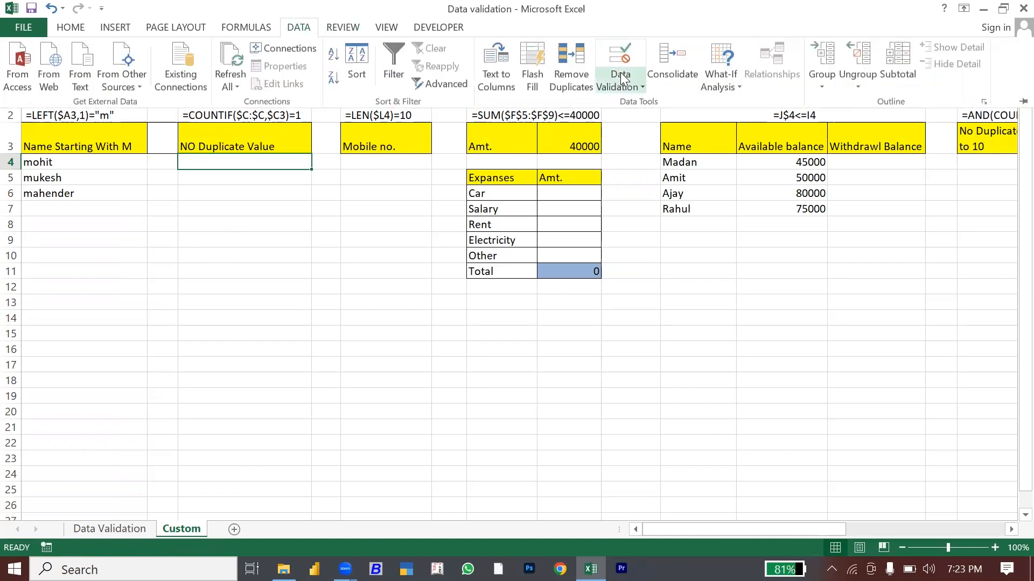
left_click(642, 88)
left_click(653, 104)
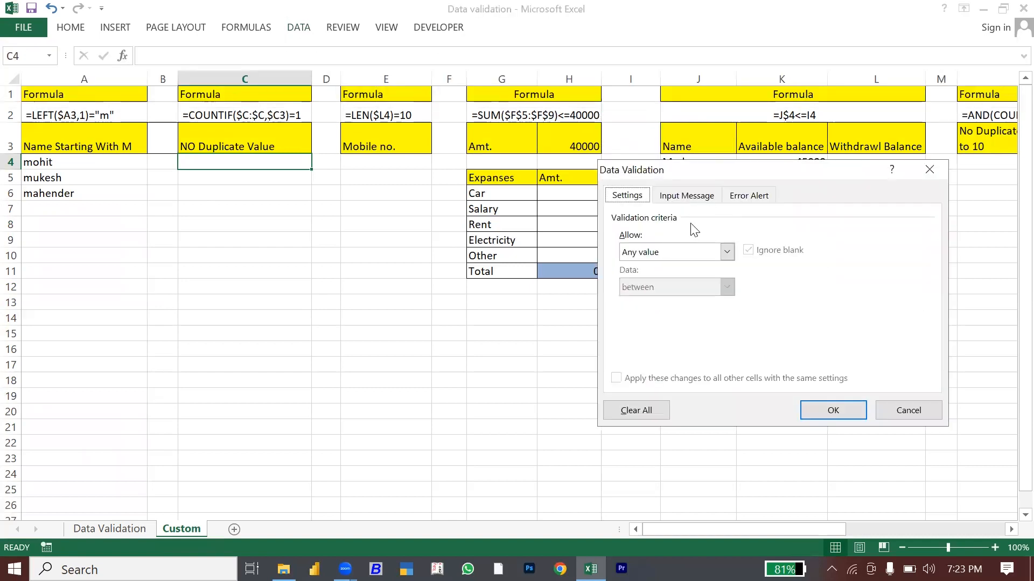
left_click(664, 251)
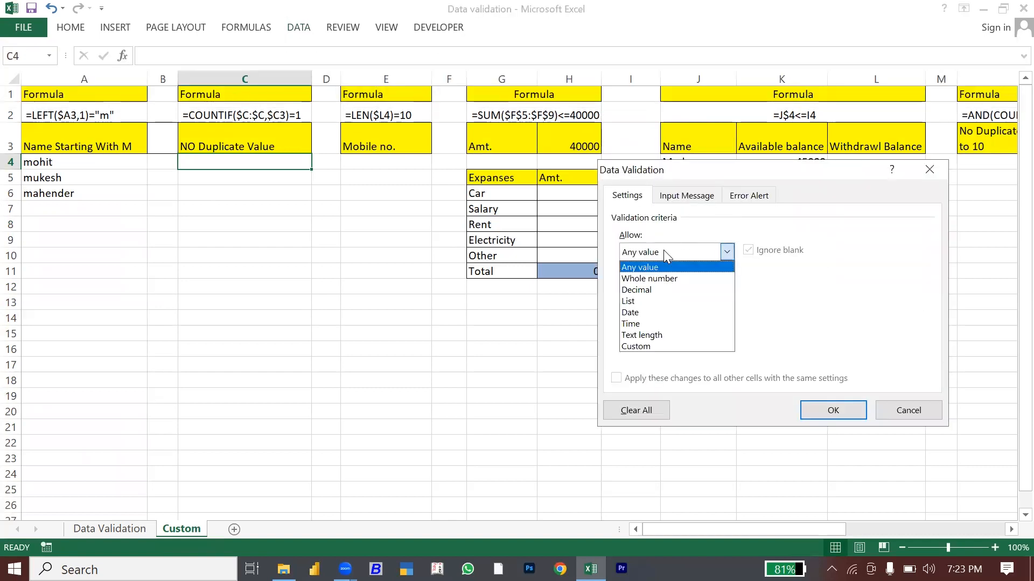
left_click(637, 345)
Step: Enter the uniqueness formula =countif($C:$C,$C4)=1 with an absolute column C reference
left_click(633, 321)
type("=countif")
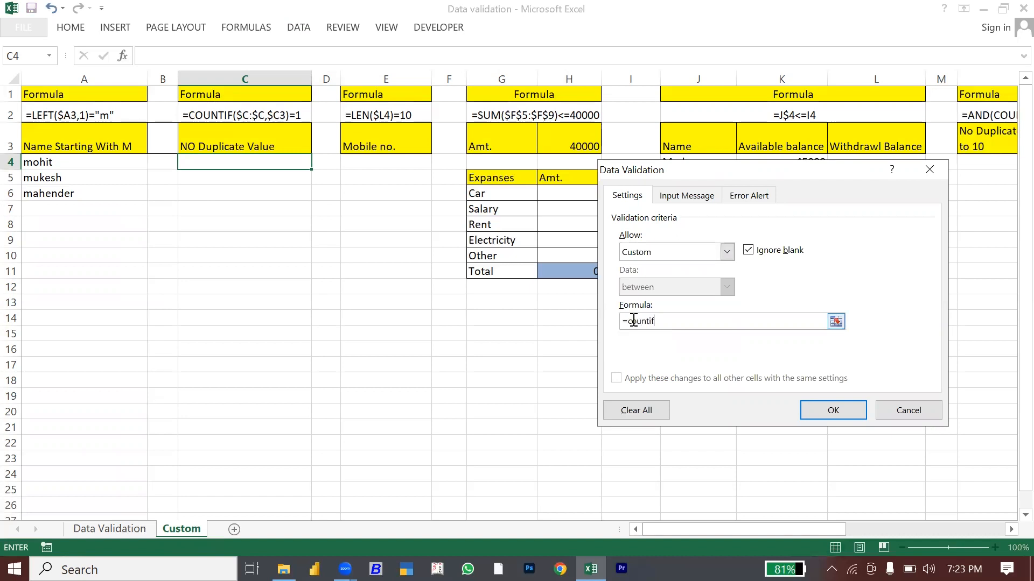
type("(")
left_click(219, 80)
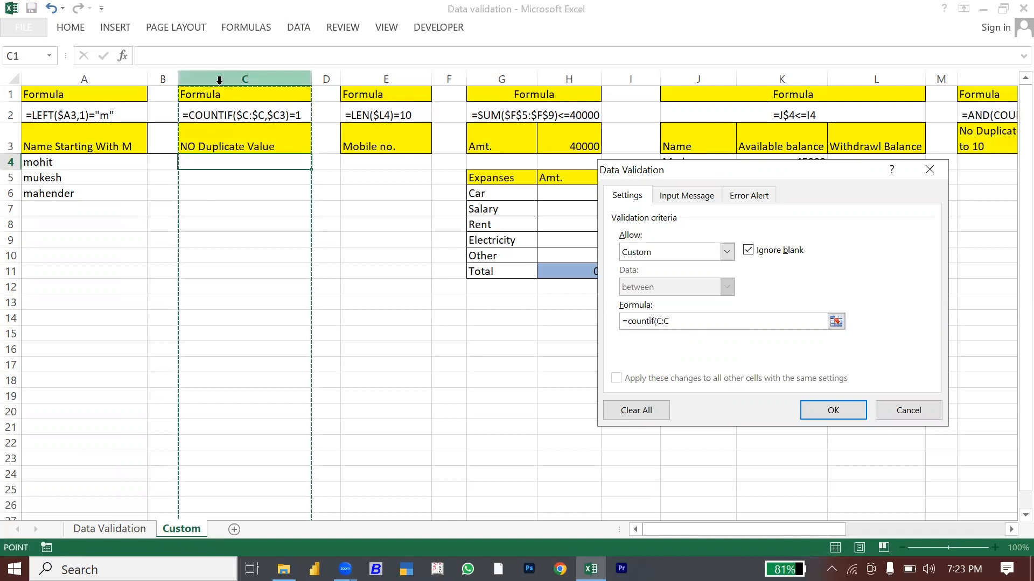
key("F4")
type(",")
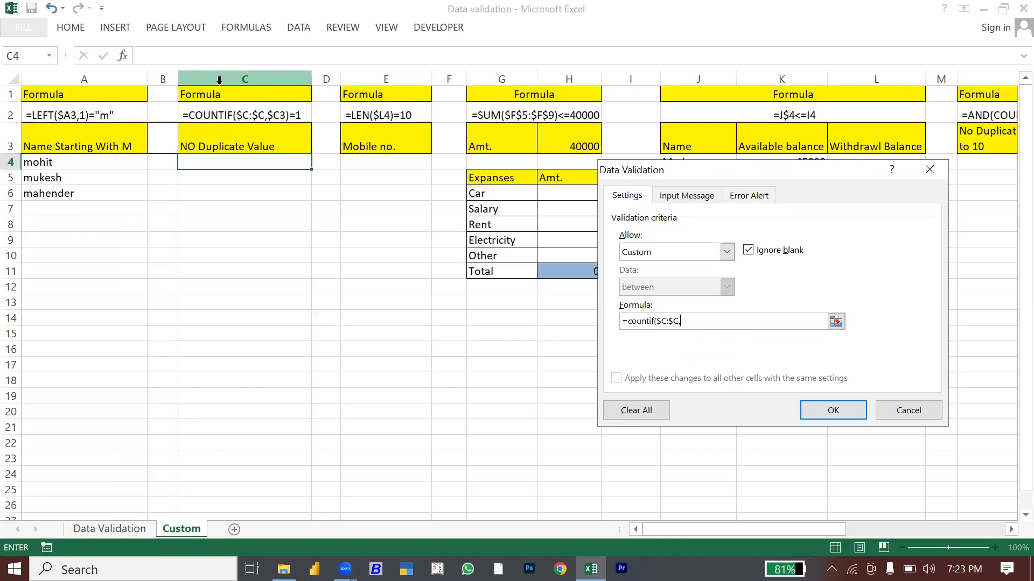
left_click(252, 161)
key("F4")
key("F4")
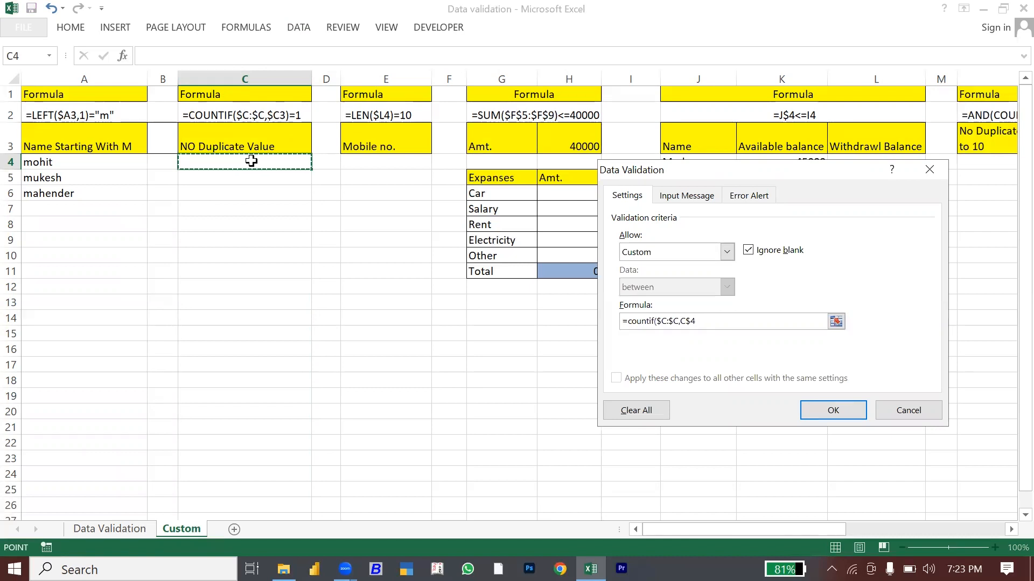
key("F4")
type(")=1")
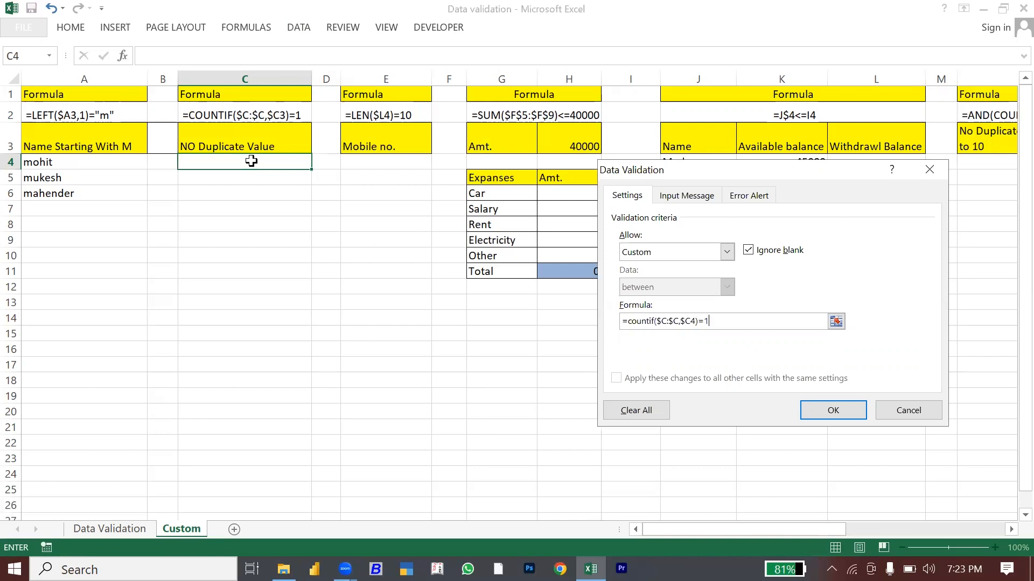
Step: Apply the no-duplicate rule to C4 and paste its validation down through C25
left_click(833, 410)
key("ctrl+c")
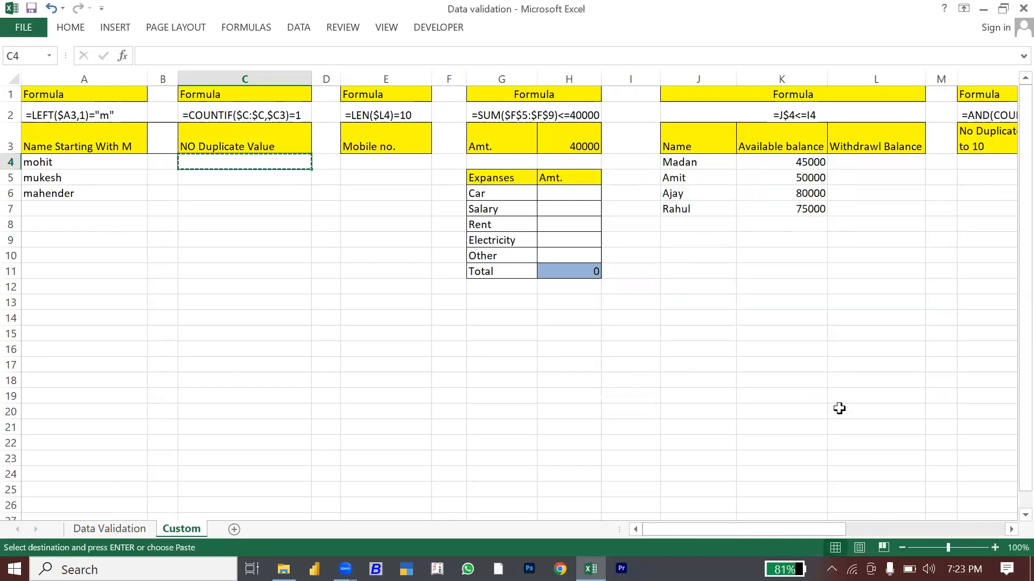
key("shift+Down")
key("shift+Down")
key("shift+Down")
key("shift+Down")
key("shift+Down")
key("shift+Down")
key("shift+Down")
key("shift+Down")
key("shift+Down")
key("shift+Down")
key("shift+Down")
key("shift+Down")
key("shift+Down")
key("shift+Down")
key("shift+Down")
key("shift+Down")
key("shift+Down")
key("shift+Down")
key("shift+Down")
key("shift+Down")
key("shift+Down")
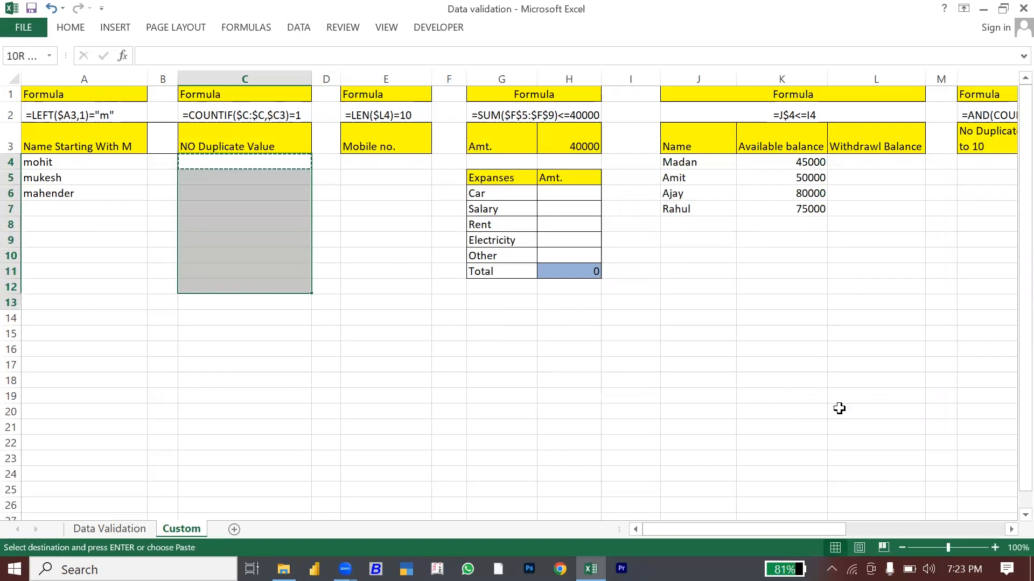
key("shift+Up")
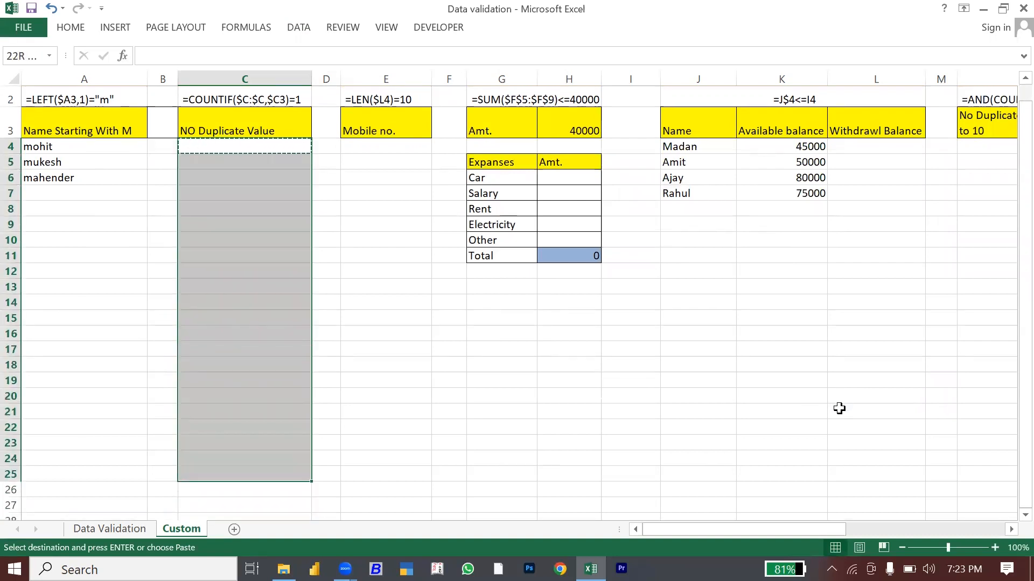
key("ctrl+alt+v")
key("Down")
key("Down")
key("Down")
key("Down")
key("Down")
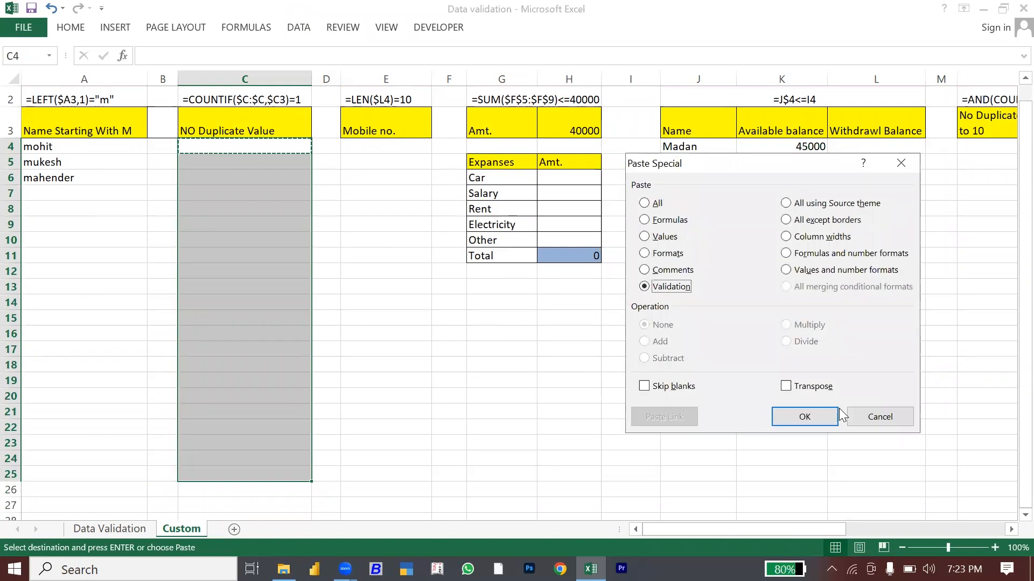
key("Return")
key("Escape")
Step: Enter the test value 345 in C4
key("Down")
key("Up")
type("345")
key("Return")
Step: Enter 234, 123 and 534 in C5 through C7
type("234")
key("Return")
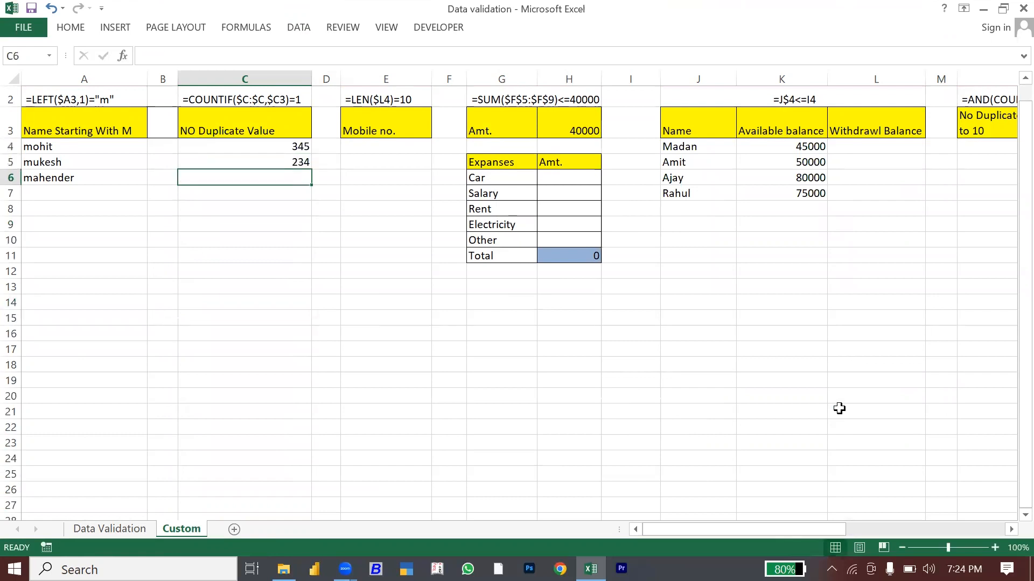
type("123")
key("Return")
type("534")
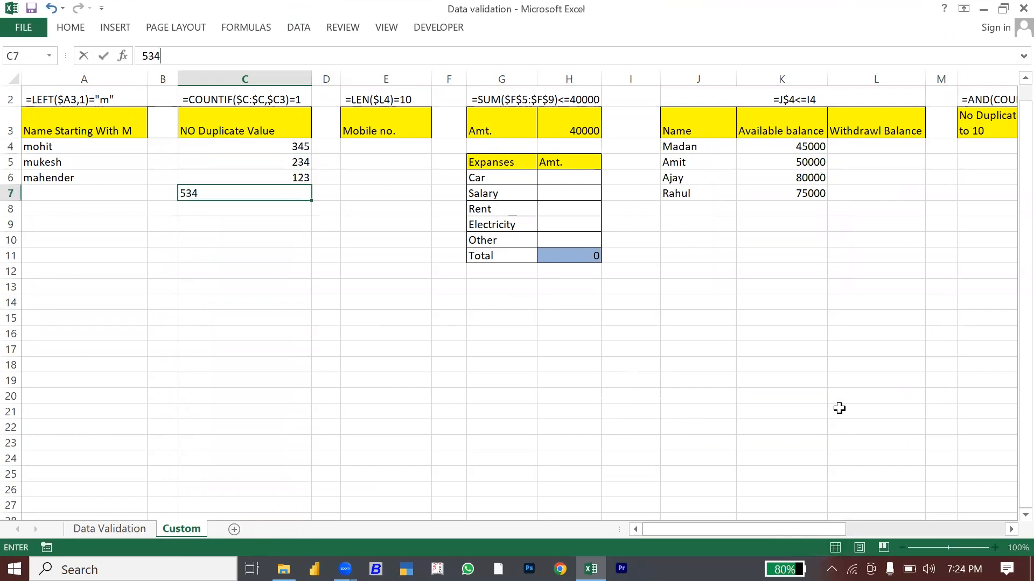
key("Return")
Step: Confirm a duplicate 123 in C8 is rejected, then move to the first Mobile no. cell
type("123")
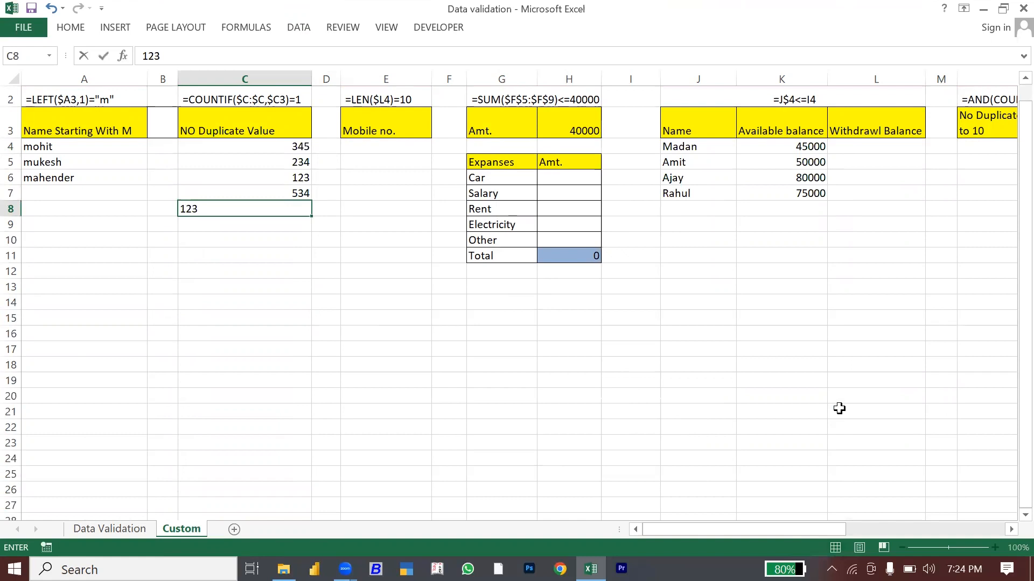
key("Return")
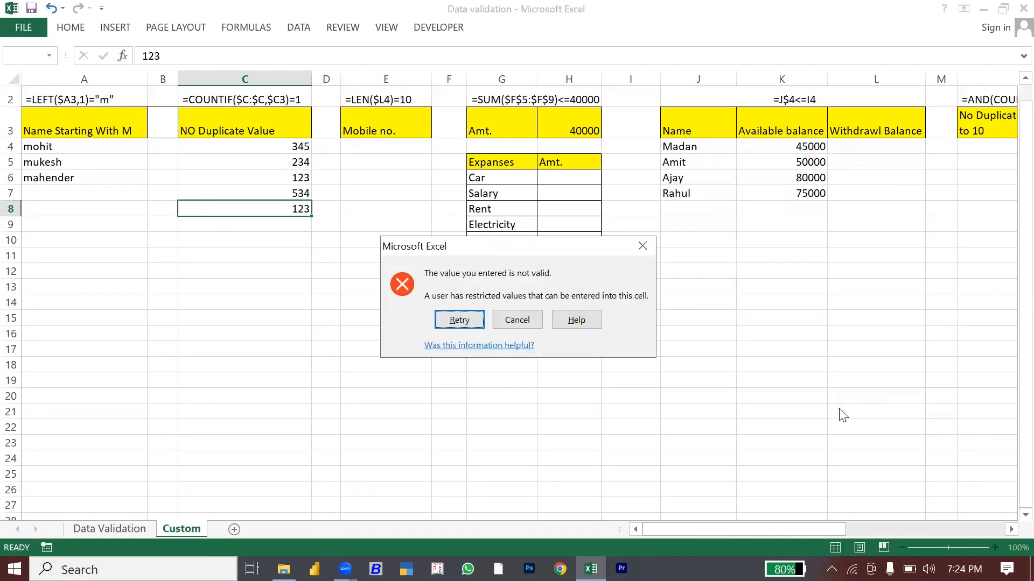
key("Escape")
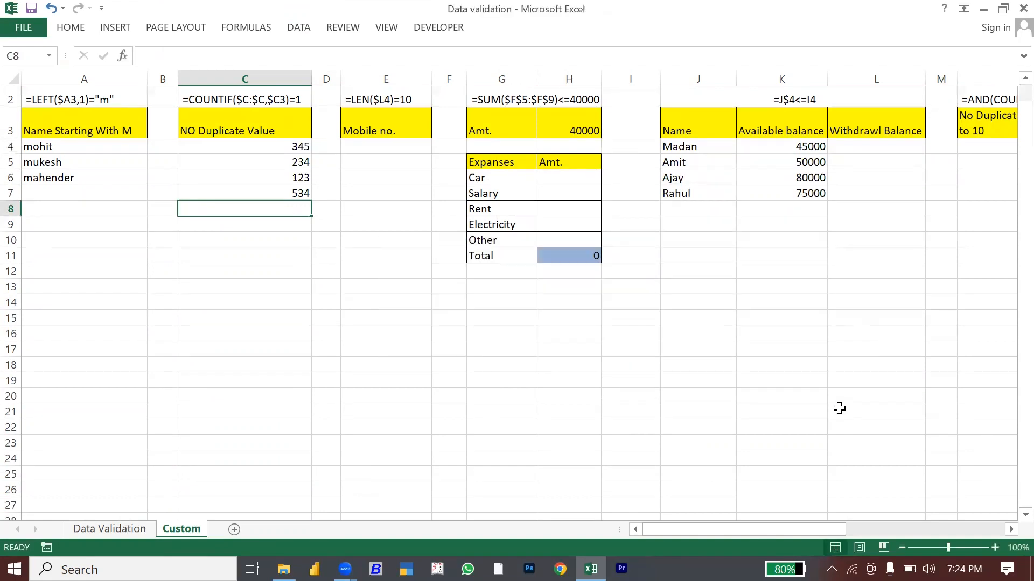
key("Right")
key("Right")
key("Up")
key("Up")
key("Up")
key("Up")
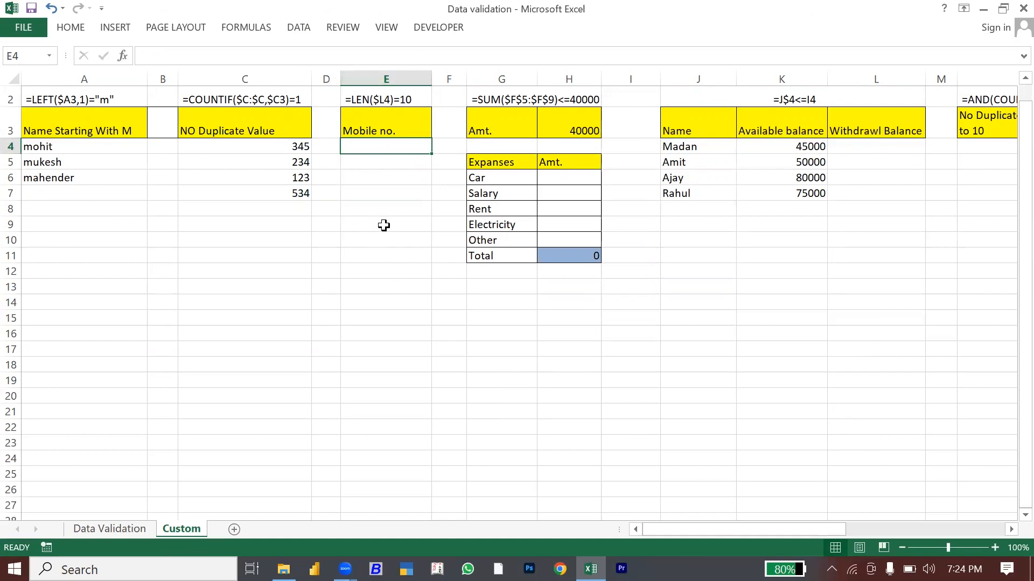
Step: Set E4's validation to Custom with the formula =len($E4)=10 and apply it
left_click(297, 28)
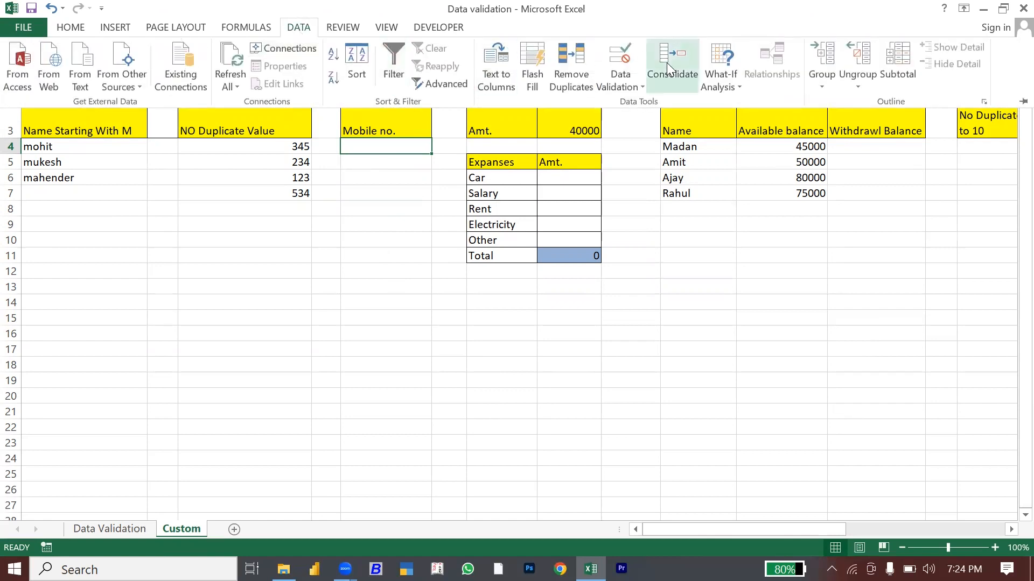
left_click(628, 81)
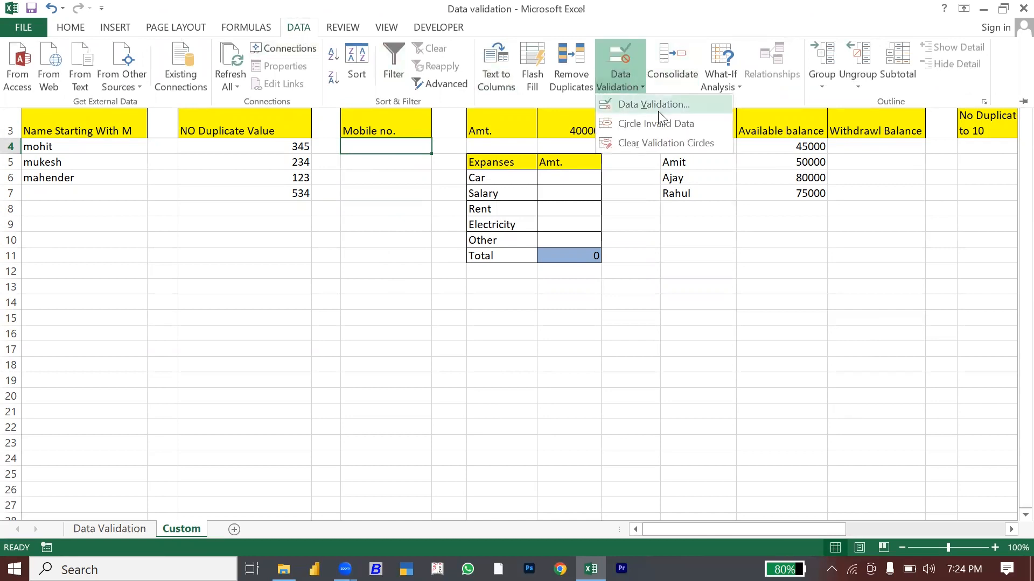
left_click(658, 111)
left_click(653, 252)
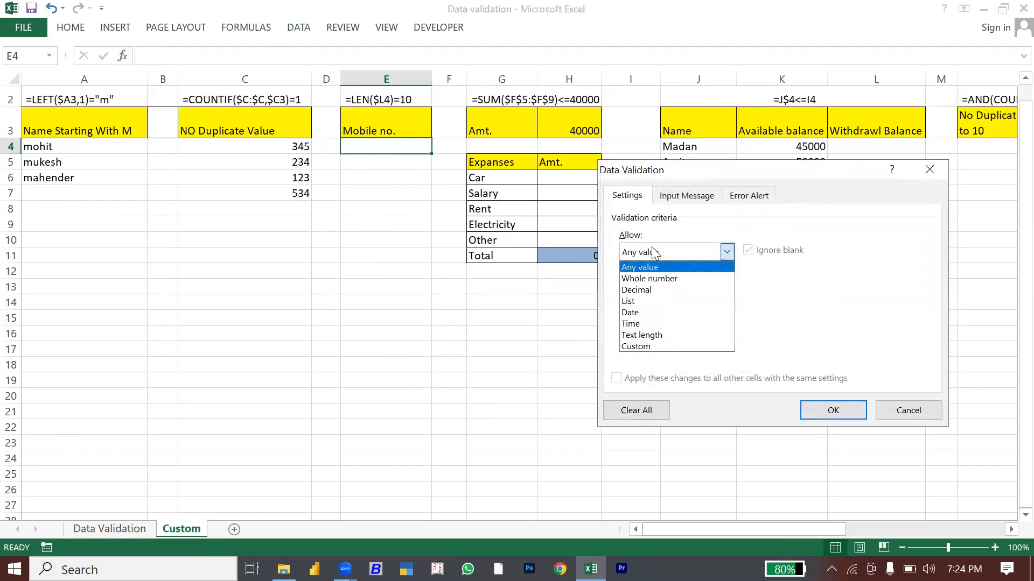
left_click(628, 346)
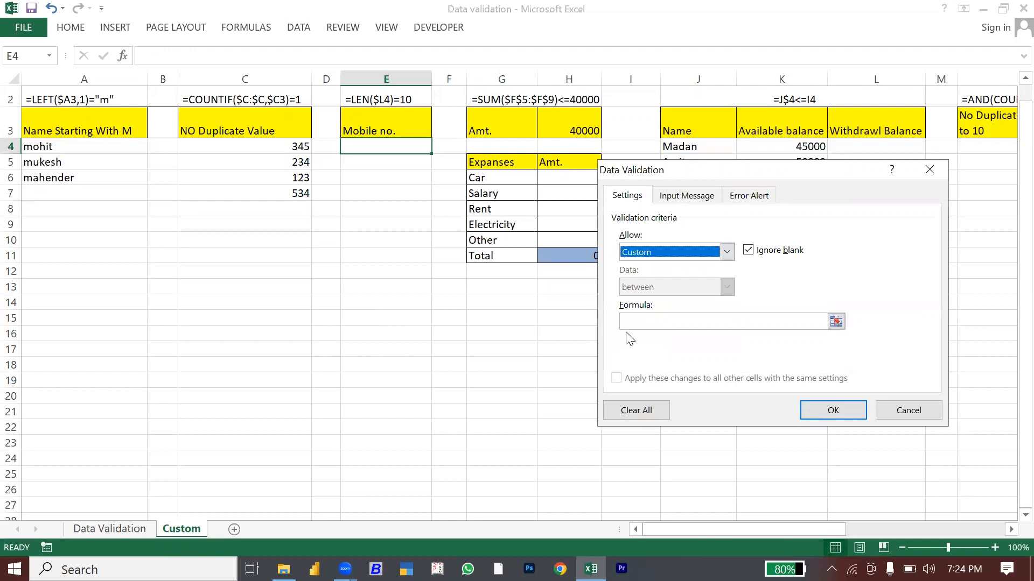
left_click(628, 323)
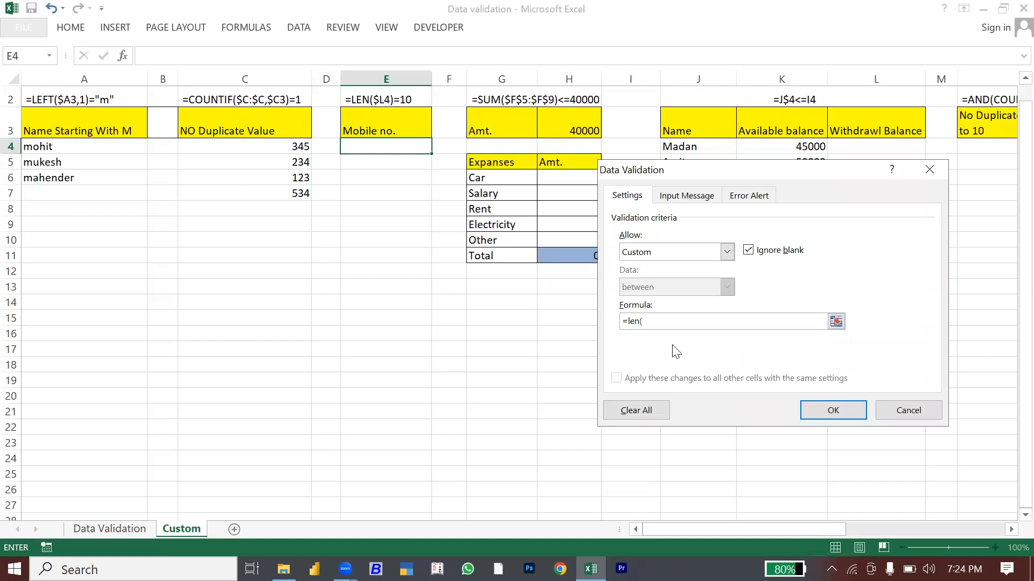
left_click(365, 148)
key("F4")
key("F4")
key("F4")
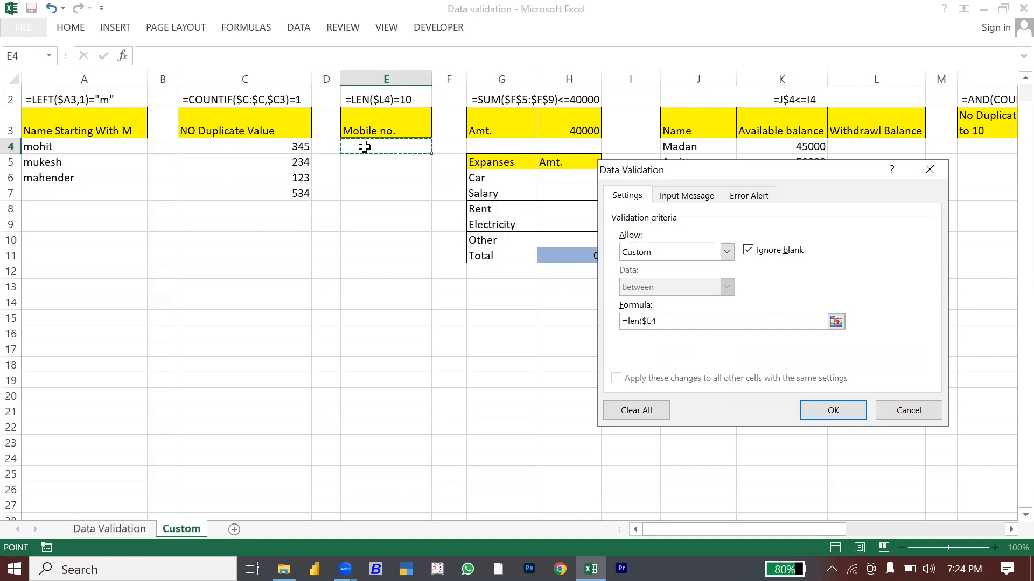
type(")=10")
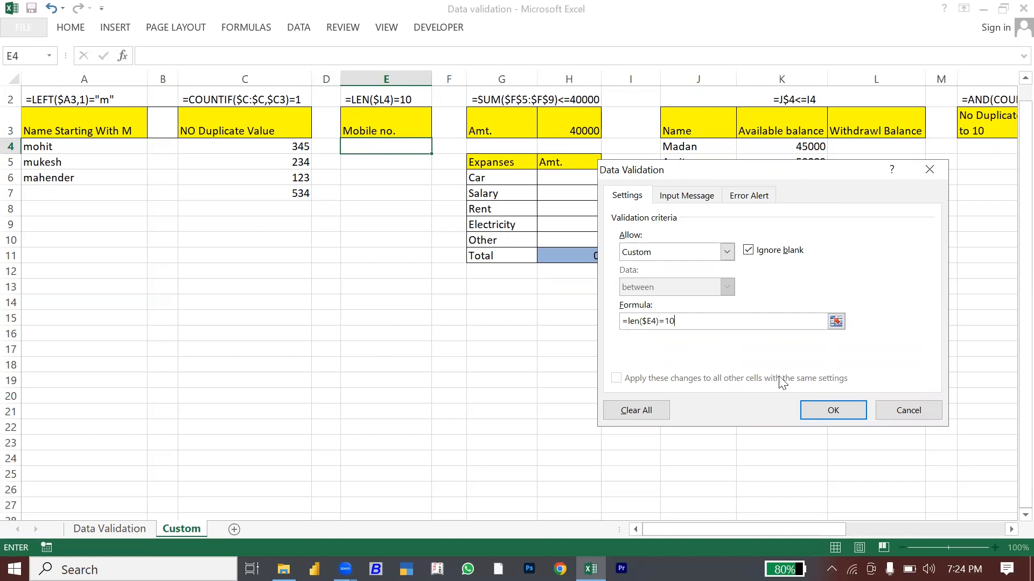
left_click(833, 410)
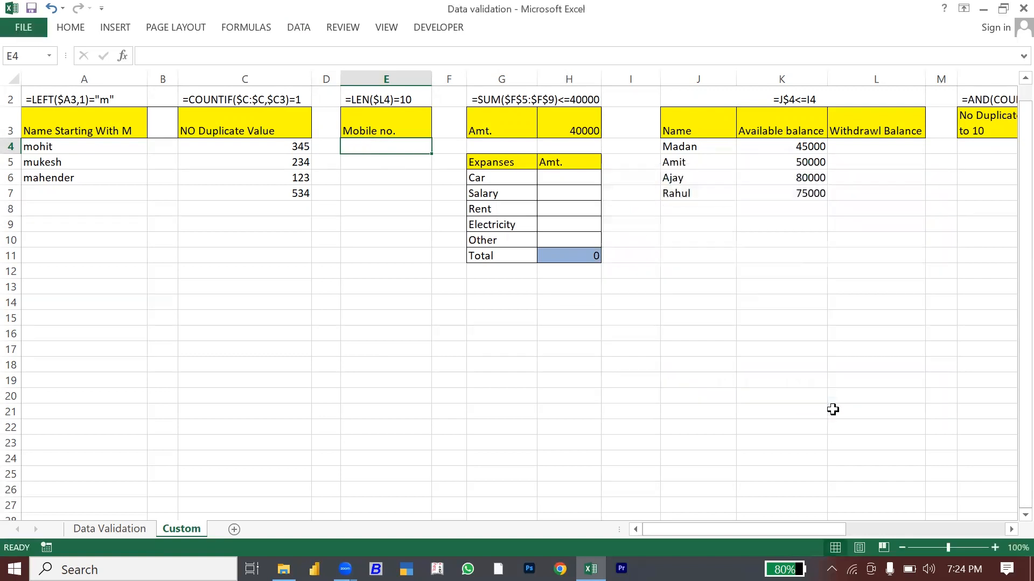
Step: Paste E4's validation rule down the Mobile no. column through E31
key("ctrl+c")
key("shift+Down")
key("shift+Down")
key("shift+Down")
key("shift+Down")
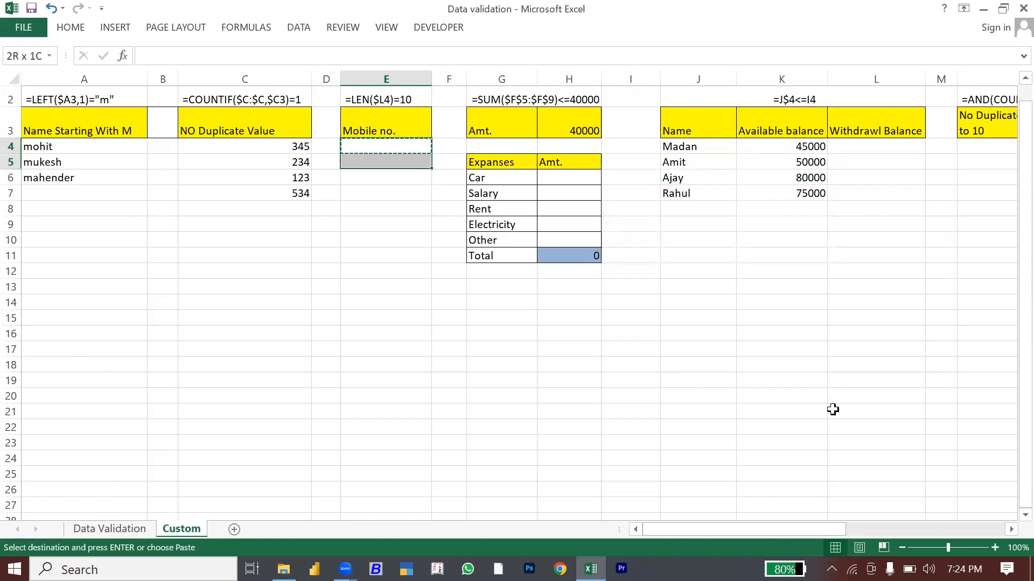
key("shift+Down")
key("shift+Down")
key("shift+Down")
key("shift+Down")
key("shift+Down")
key("shift+Down")
key("shift+Down")
key("shift+Down")
key("shift+Down")
key("shift+Down")
key("shift+Down")
key("shift+Down")
key("shift+Down")
key("shift+Down")
key("shift+Down")
key("shift+Down")
key("shift+Down")
key("shift+Down")
key("shift+Down")
key("shift+Down")
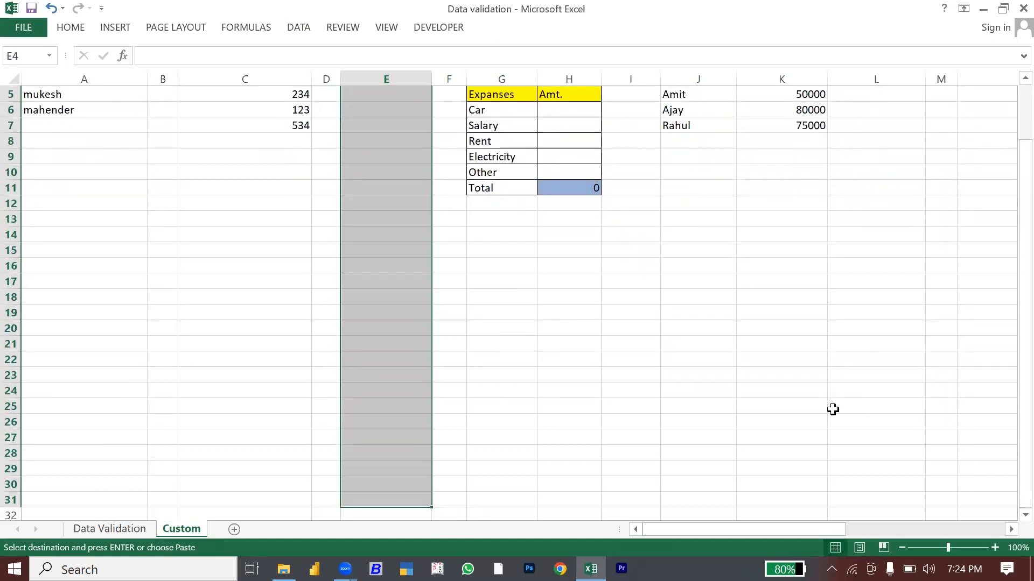
key("ctrl+alt+v")
key("Down")
key("Down")
key("Down")
key("Down")
key("Down")
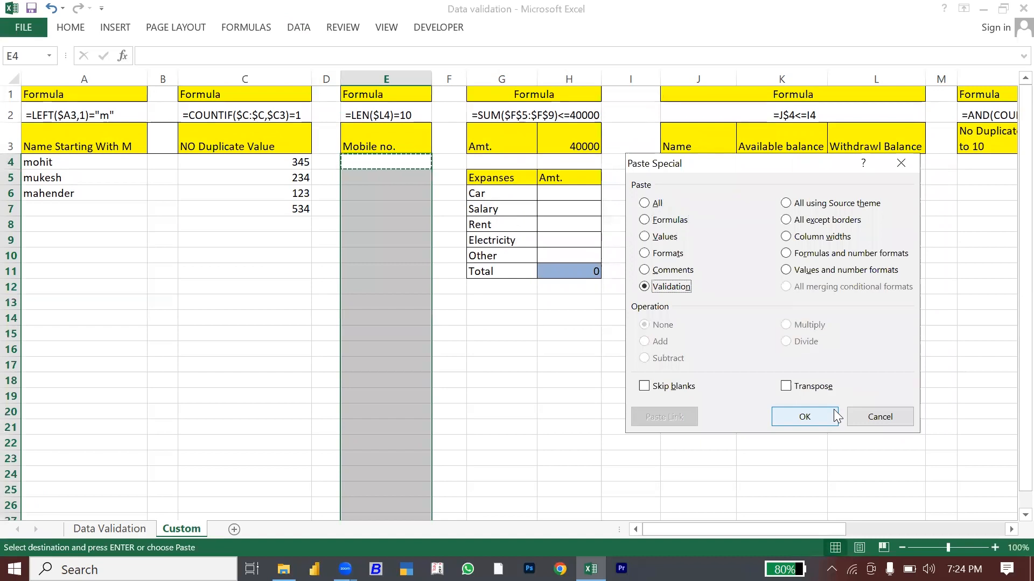
key("Return")
key("Escape")
Step: Start typing a 10-digit mobile number into E4
key("Up")
key("Down")
key("Down")
key("Up")
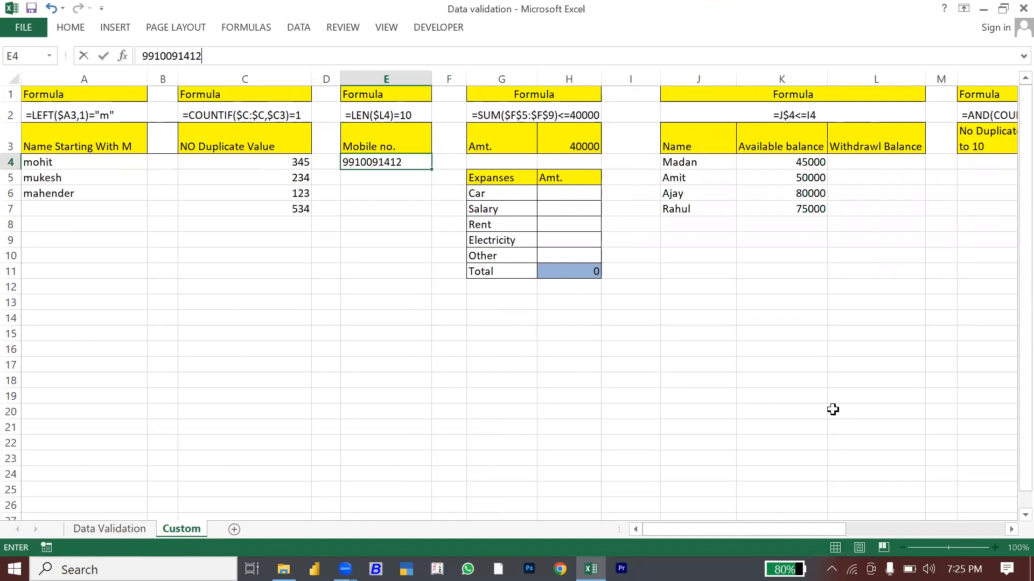
Step: Commit 10-digit mobile numbers in E4, E5 and E6
key("Return")
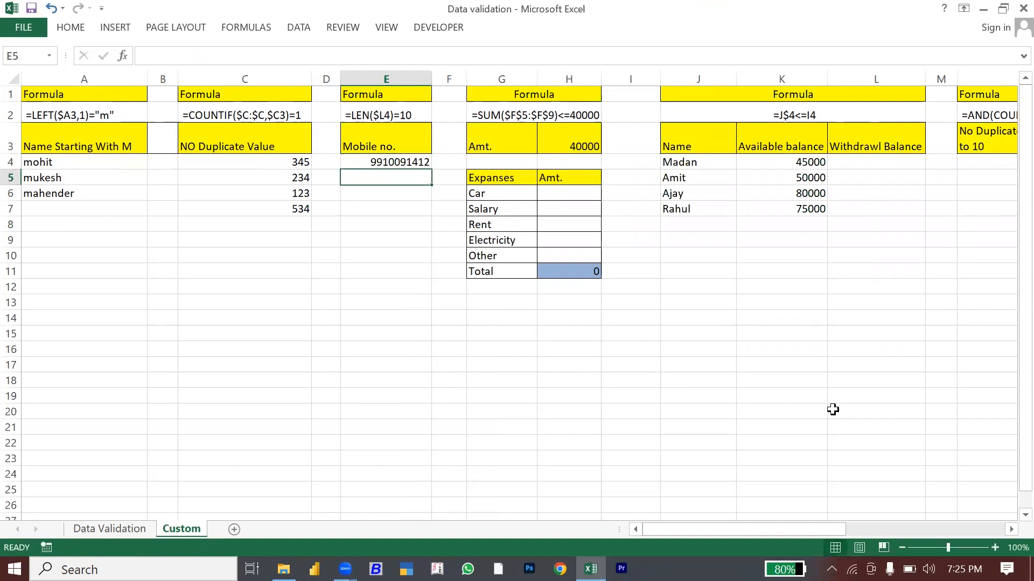
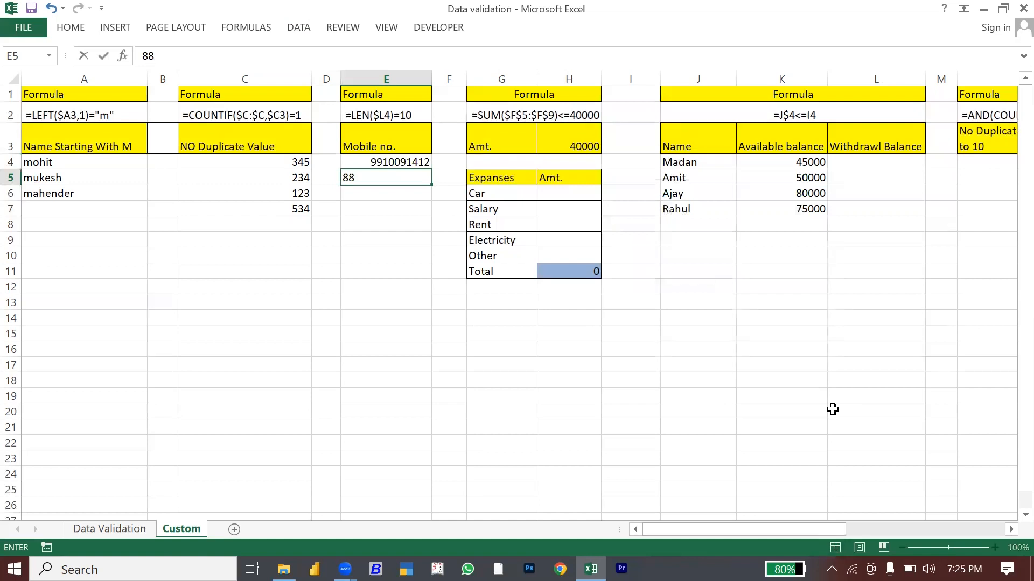
key("Return")
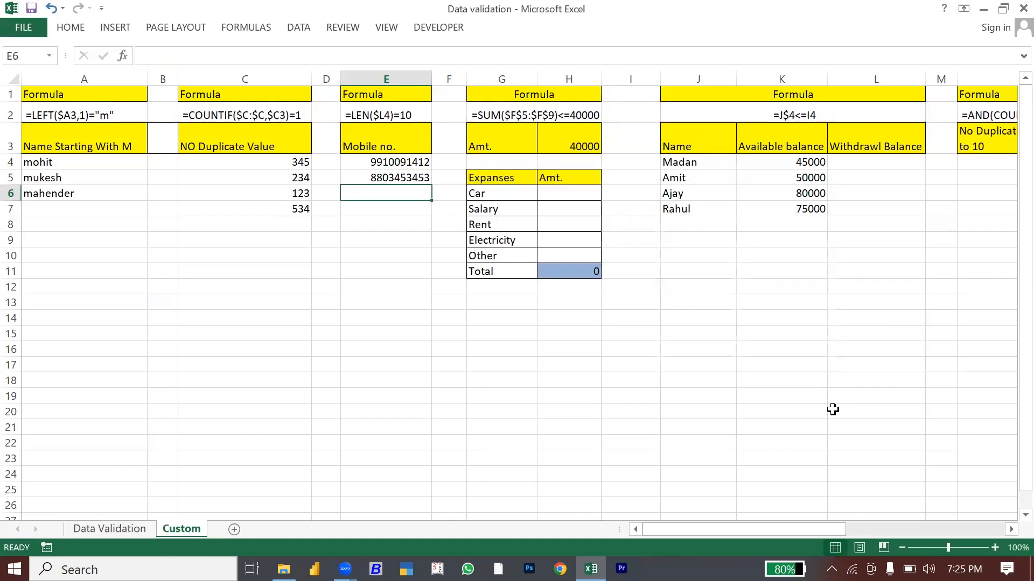
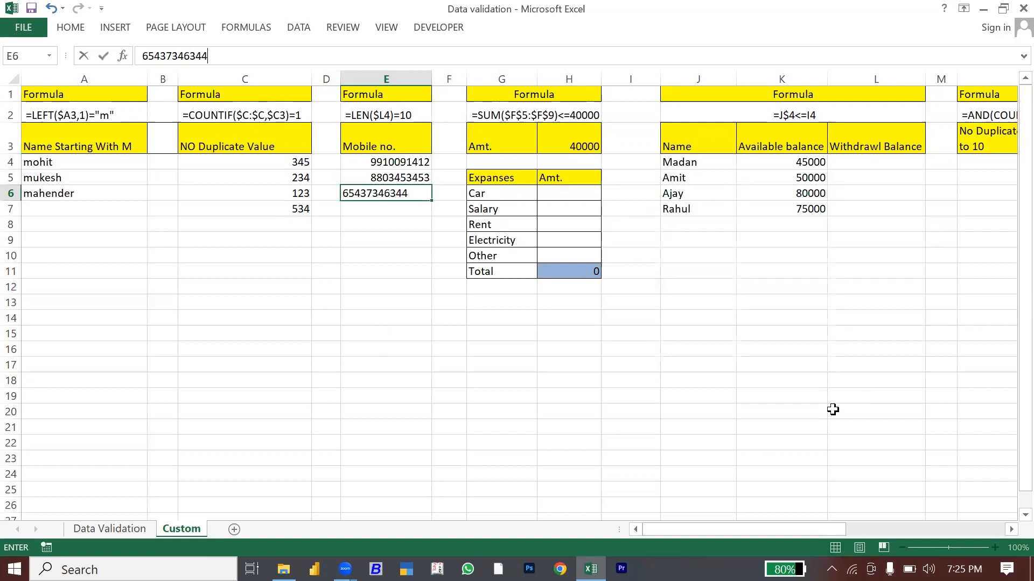
key("Return")
Step: Check that a 9-digit number in E7 is rejected and cancel the entry
type("434534534")
key("Return")
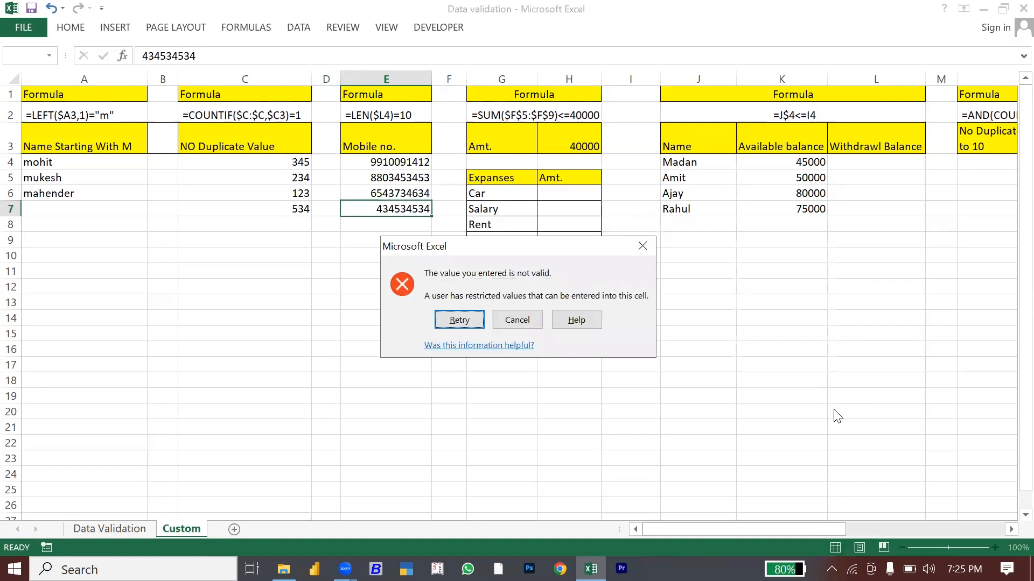
key("Escape")
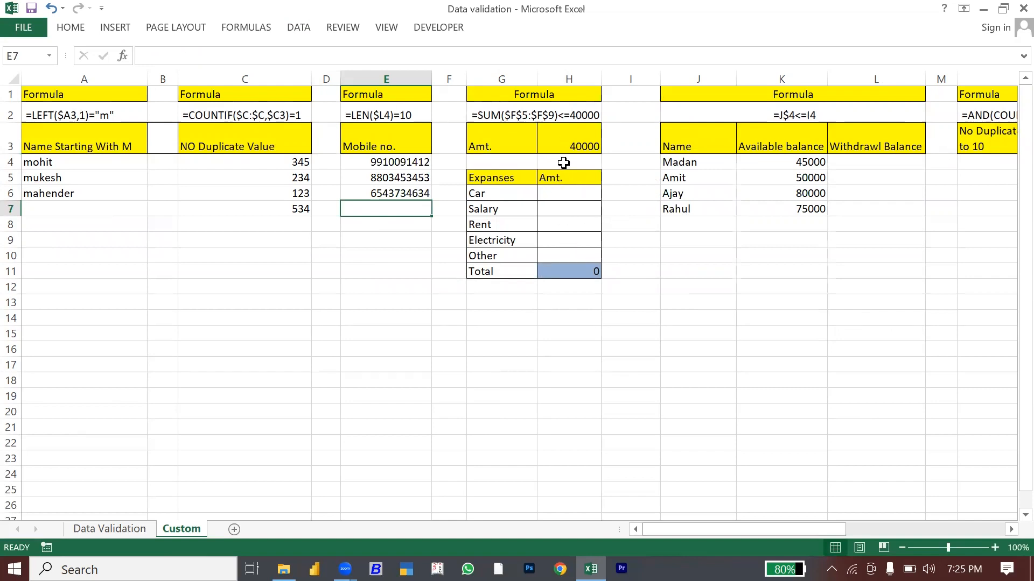
Step: Select the expense amount cells H6:H10 and open Data Validation
left_click(569, 142)
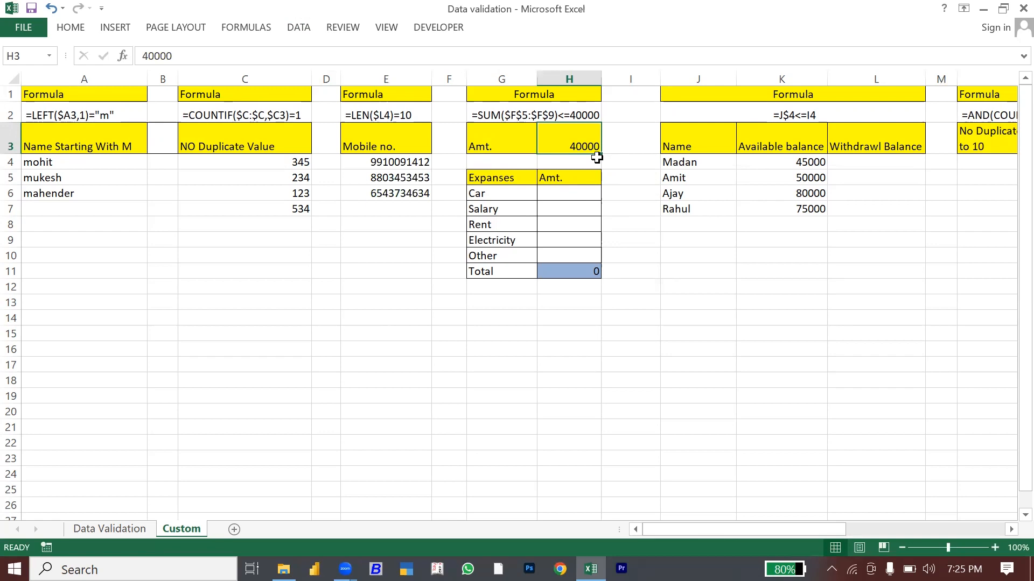
left_click(561, 190)
left_click_drag(561, 190, 565, 256)
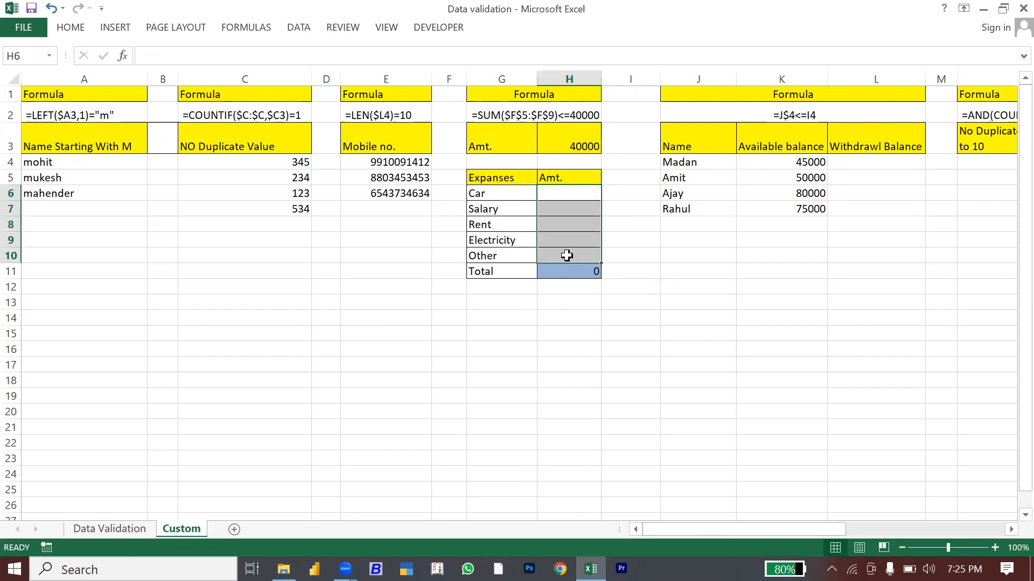
left_click(564, 197)
left_click_drag(562, 190, 570, 253)
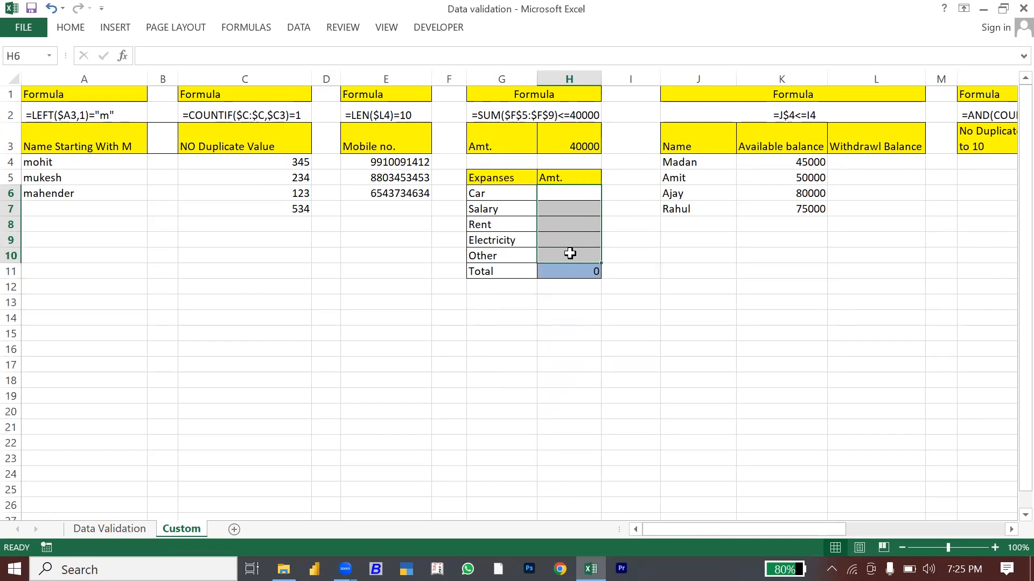
left_click(304, 30)
left_click(624, 82)
Step: Give H6:H10 the custom rule =SUM($H$6:$H$10)<=40000 and apply it
left_click(663, 105)
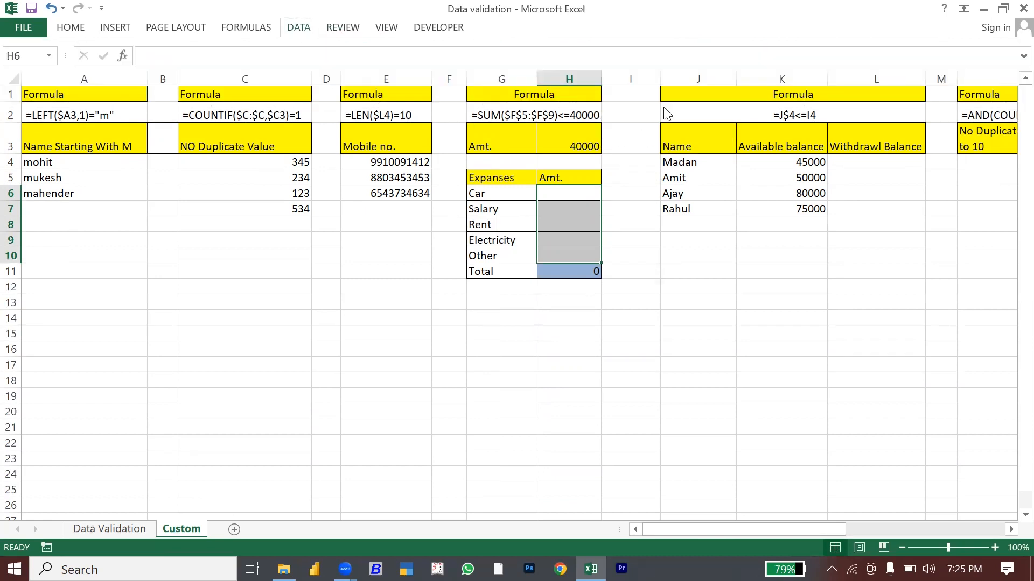
left_click(680, 256)
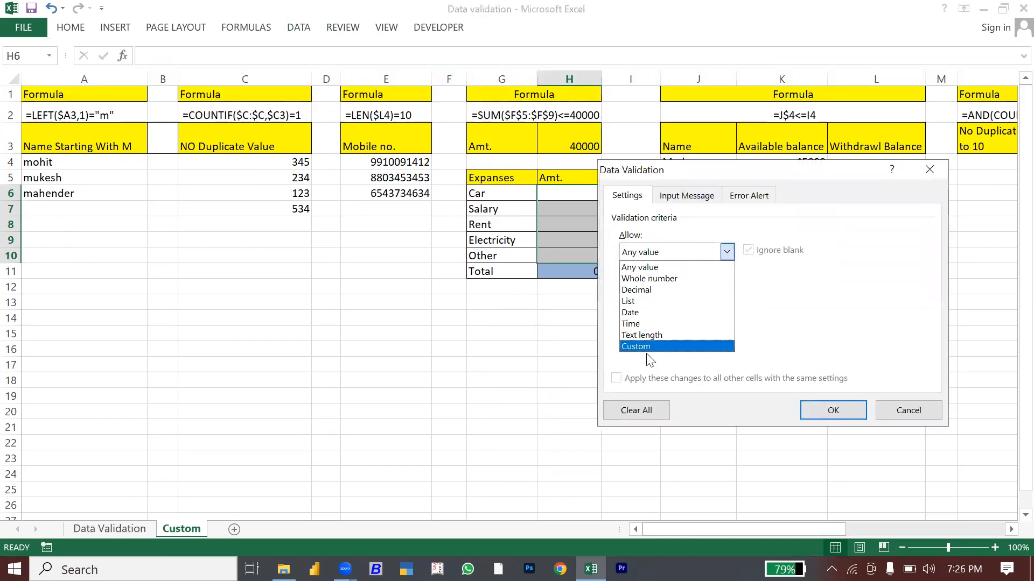
left_click(644, 348)
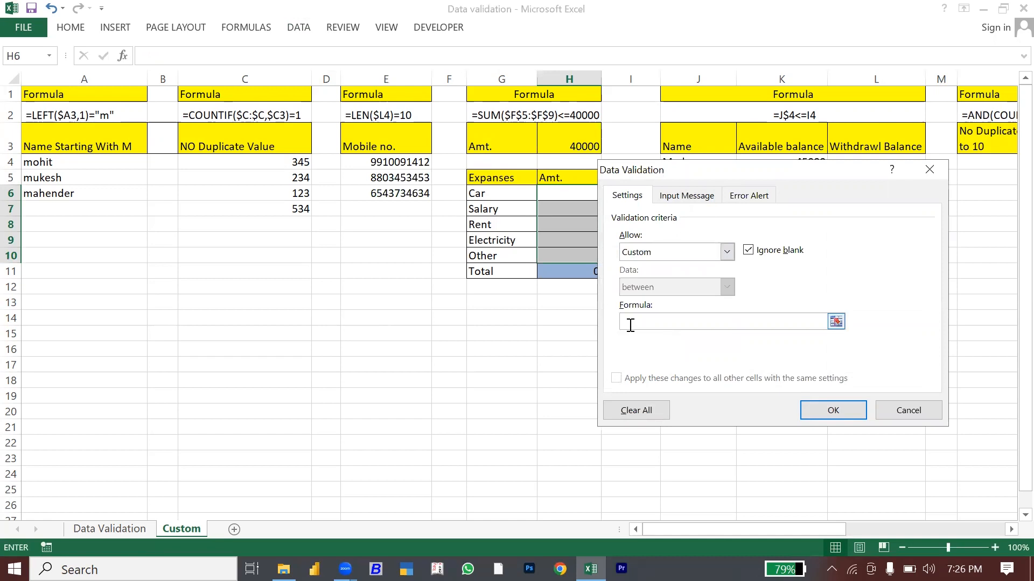
left_click_drag(656, 179, 765, 184)
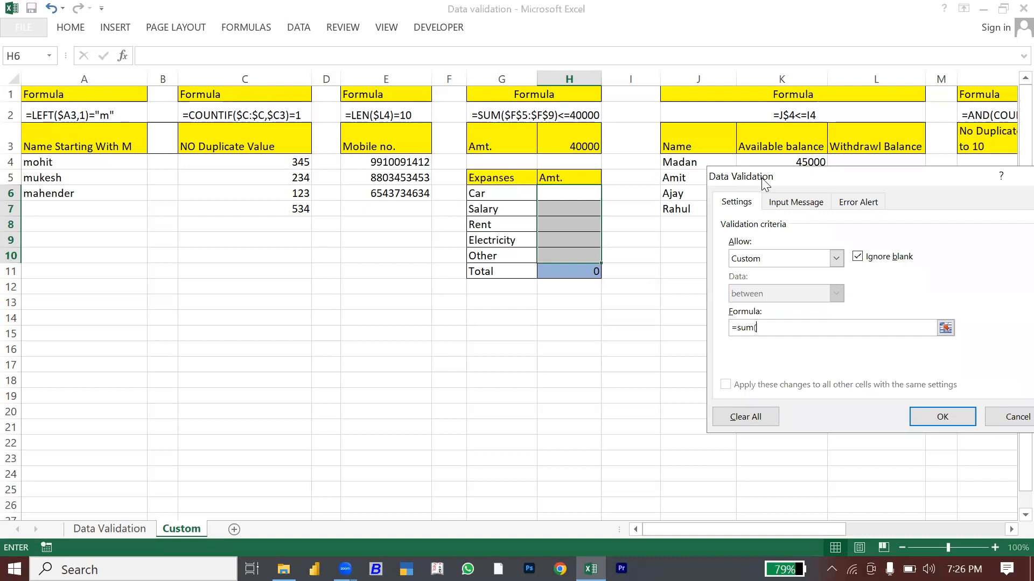
left_click_drag(558, 192, 565, 257)
key("F4")
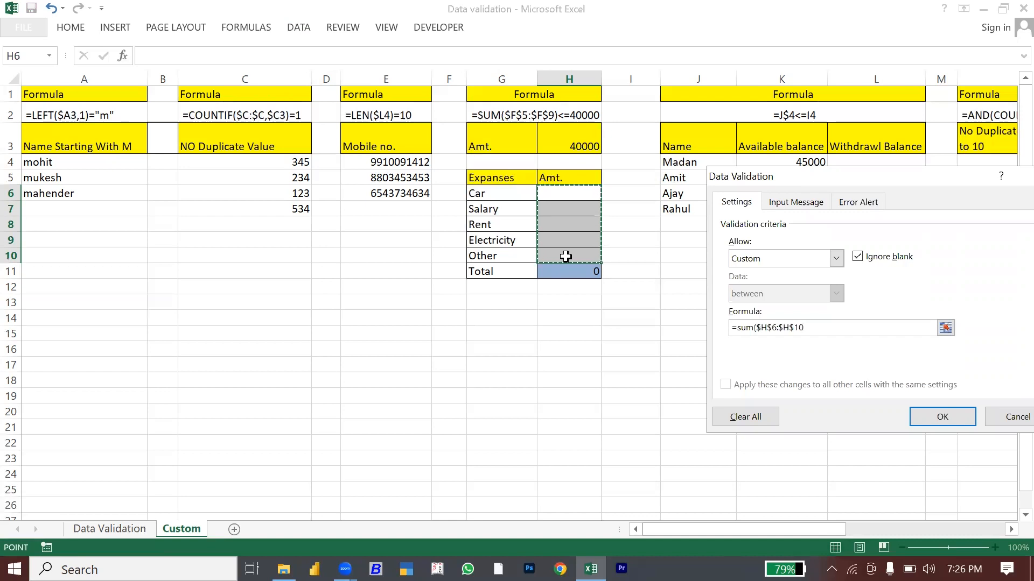
type(")<=4")
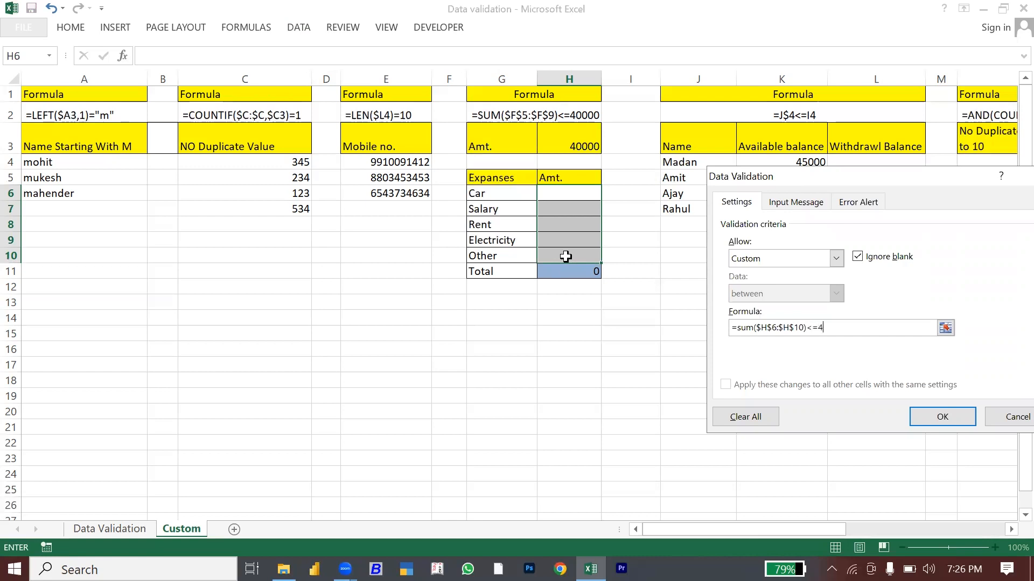
left_click(941, 420)
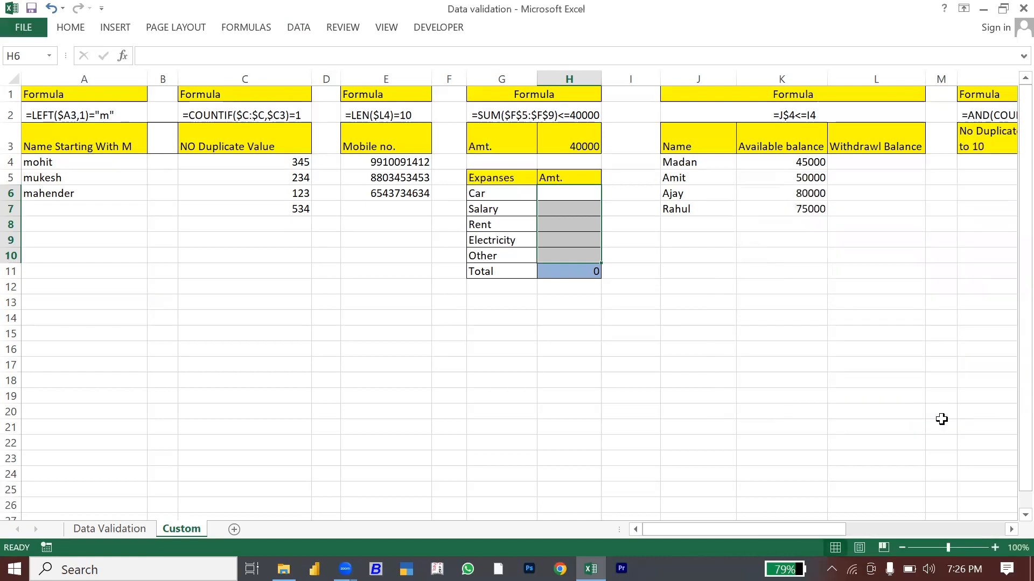
Step: Replace the Total in H11 with the formula =SUM(H6:H10)
left_click(587, 272)
key("Delete")
type("=sum")
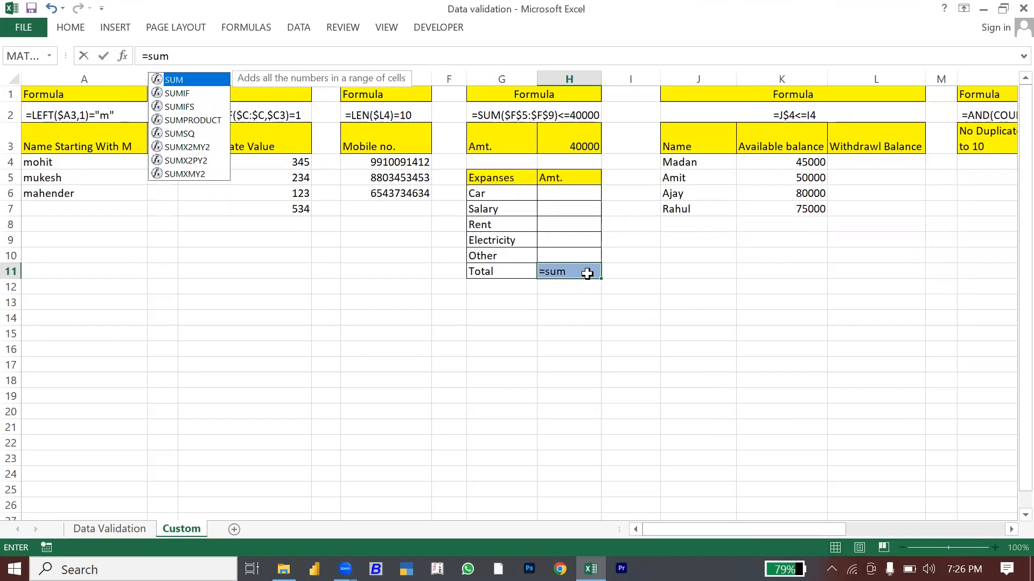
type("(")
left_click(559, 197)
left_click_drag(559, 197, 558, 247)
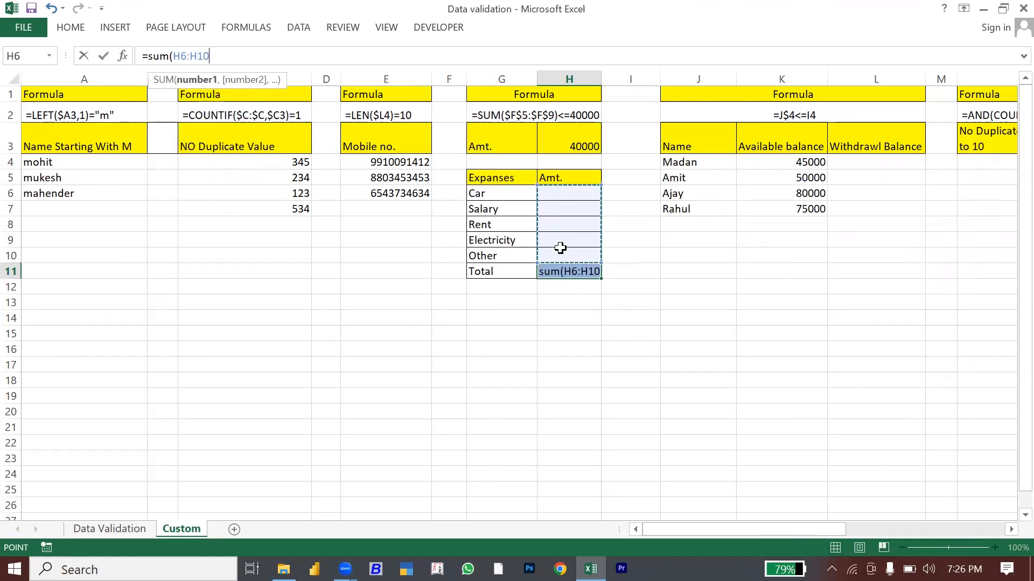
type(")")
key("Return")
Step: Enter Car 12000, Salary 15000 and Rent 10000 as expense amounts
key("Up")
key("Up")
key("Up")
key("Up")
key("Up")
key("Up")
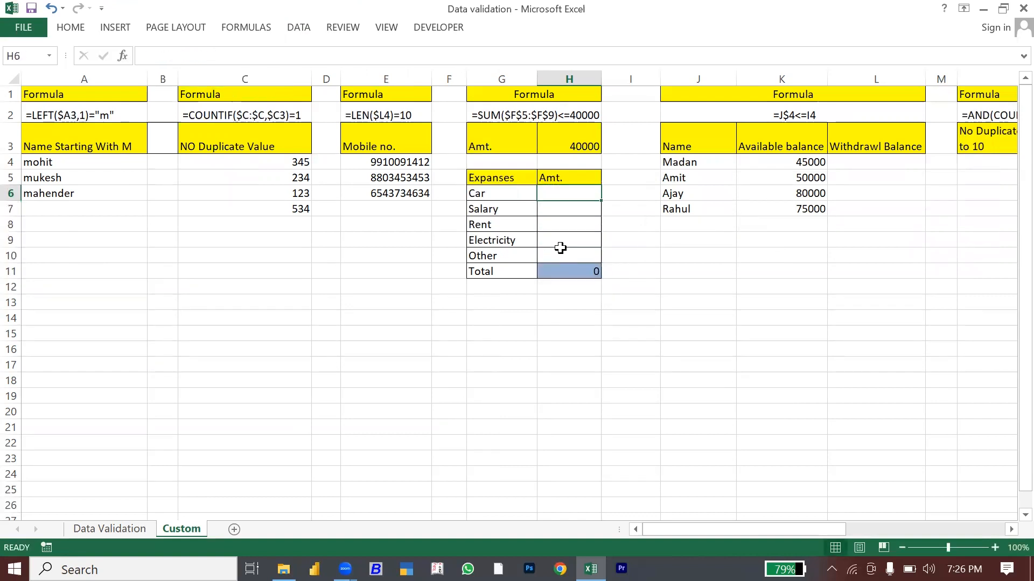
type("12000")
key("Return")
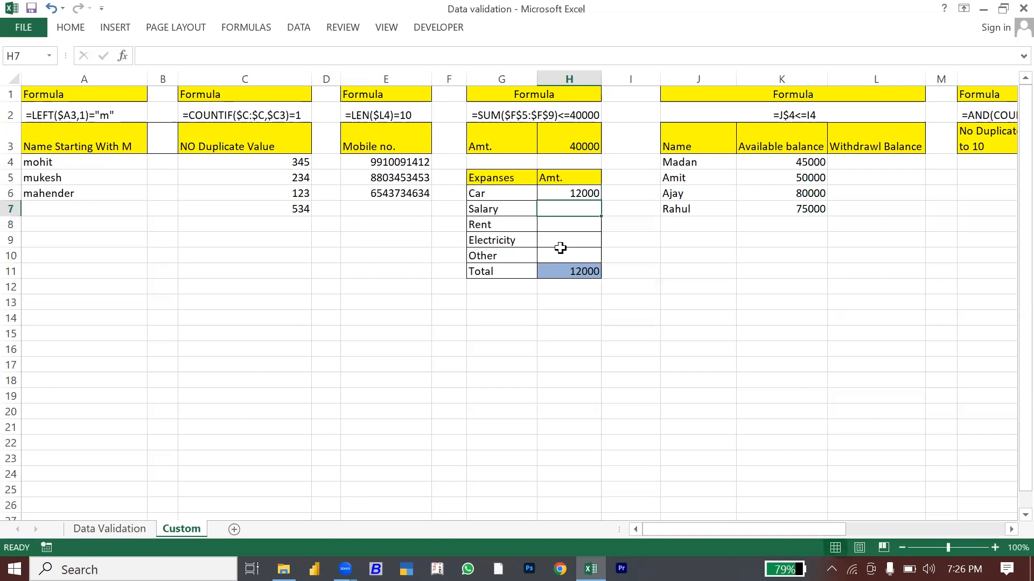
type("180000")
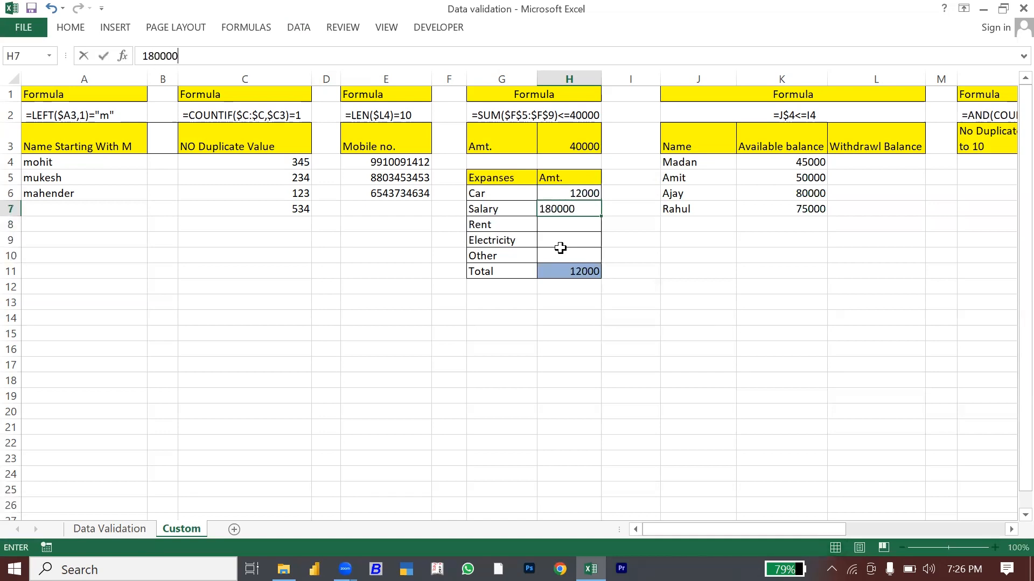
key("Return")
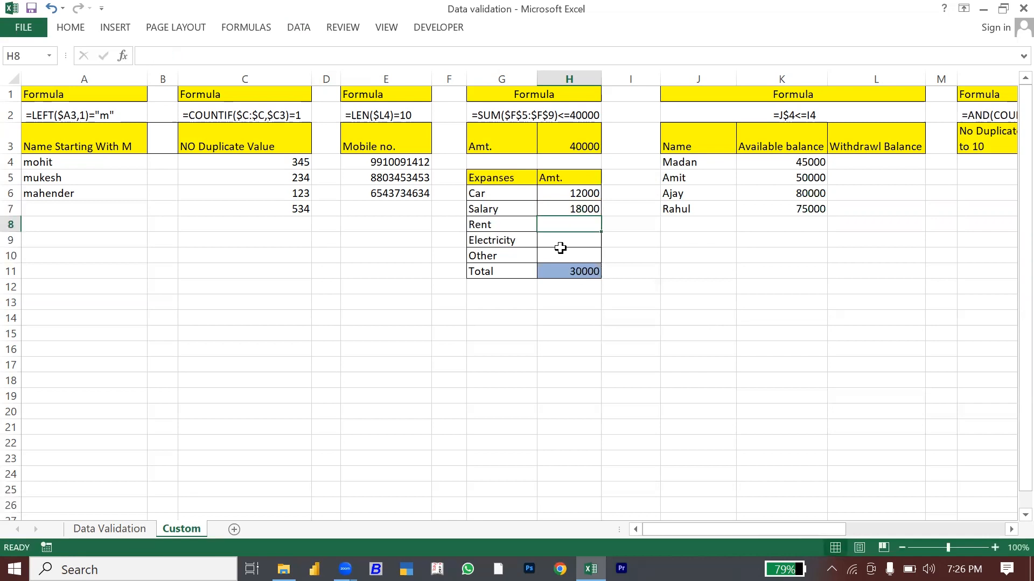
type("10000")
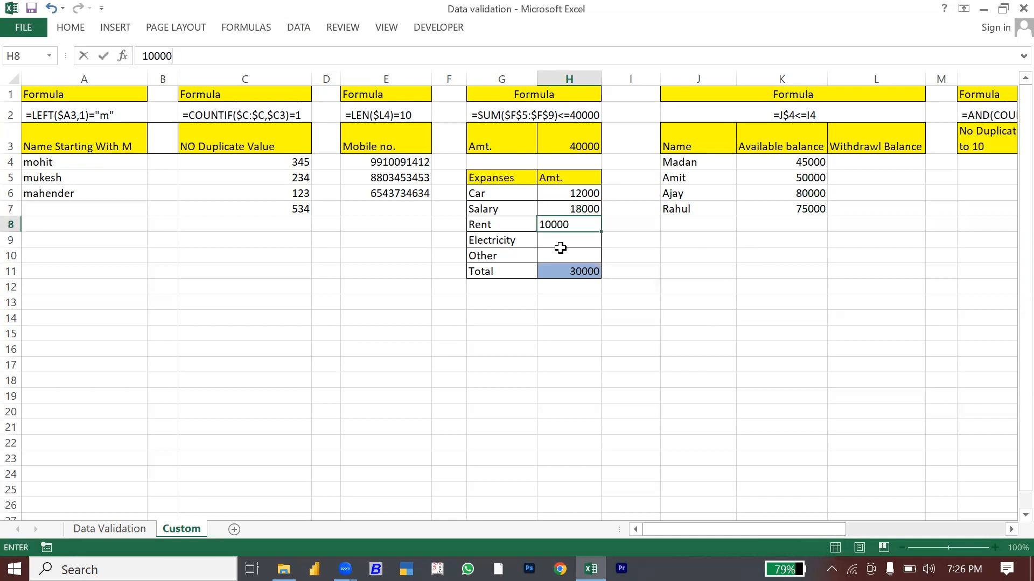
key("Return")
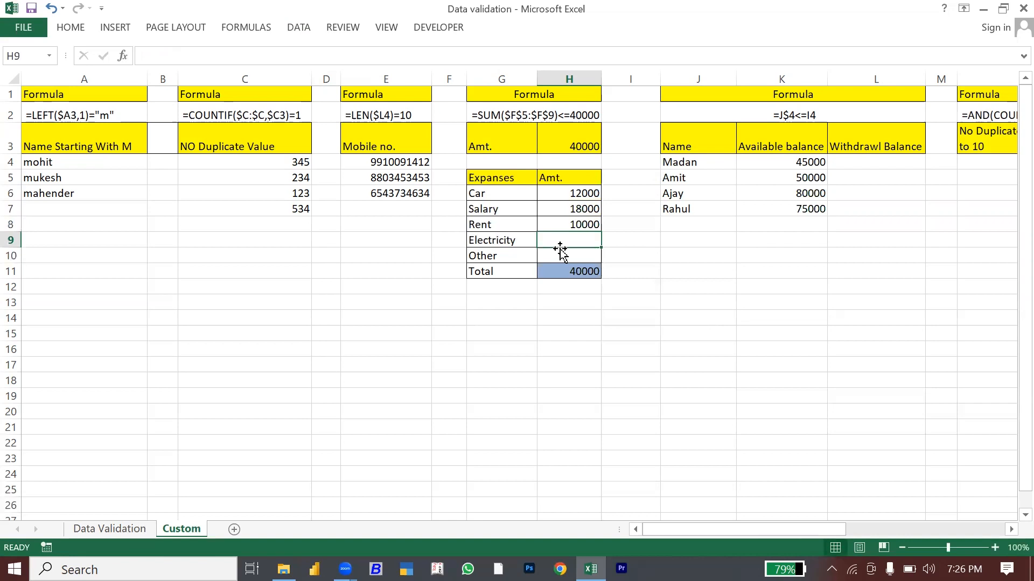
key("Up")
key("Up")
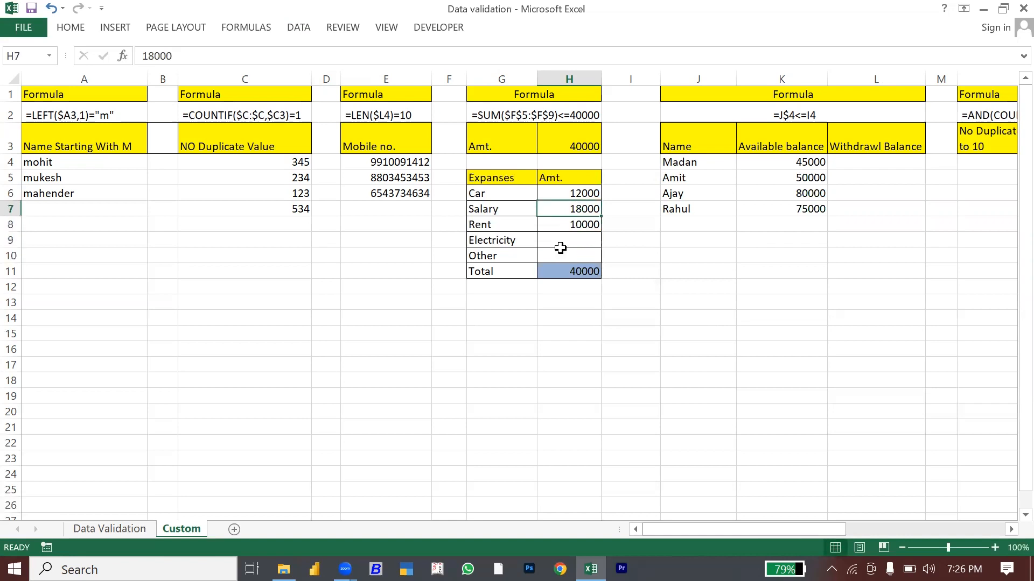
type("1")
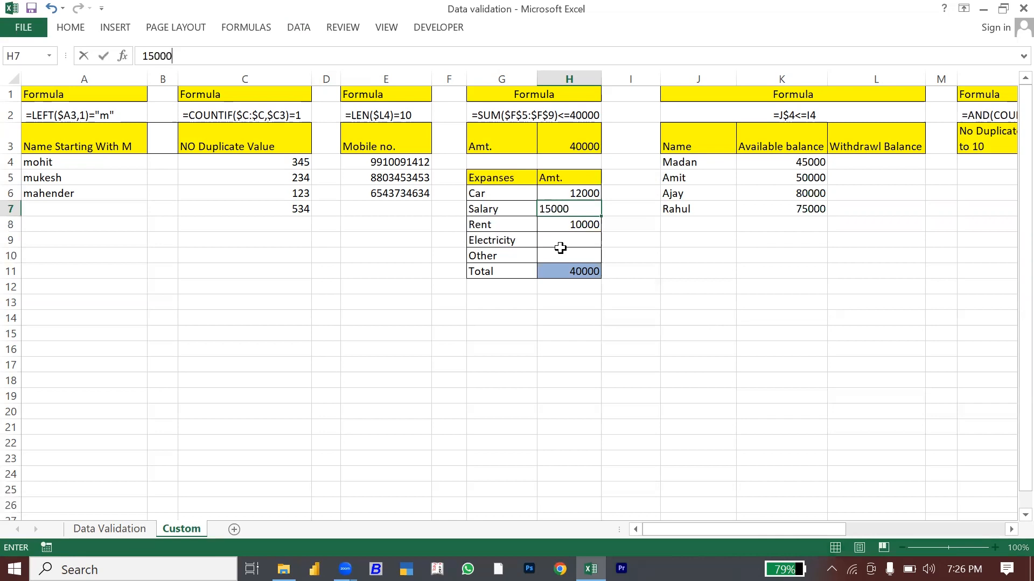
key("Return")
key("Return")
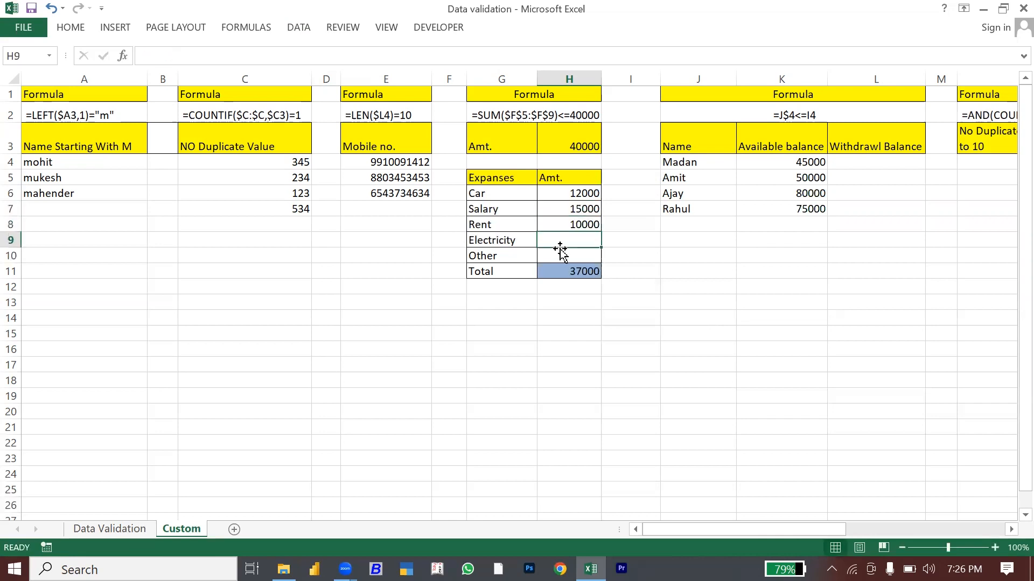
Step: Test the cap with 4000 for Electricity and cancel the rejection
type("4000")
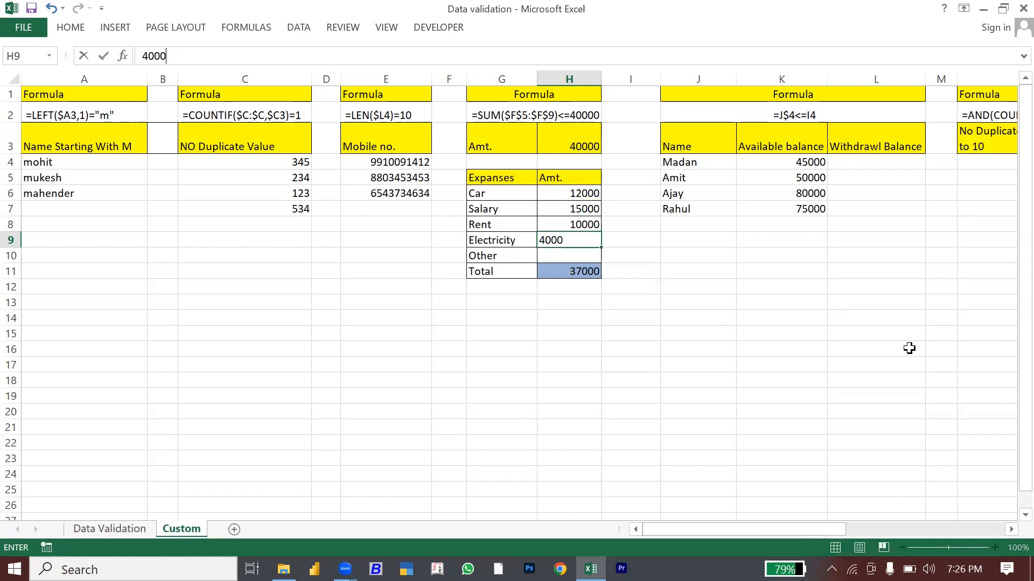
key("Return")
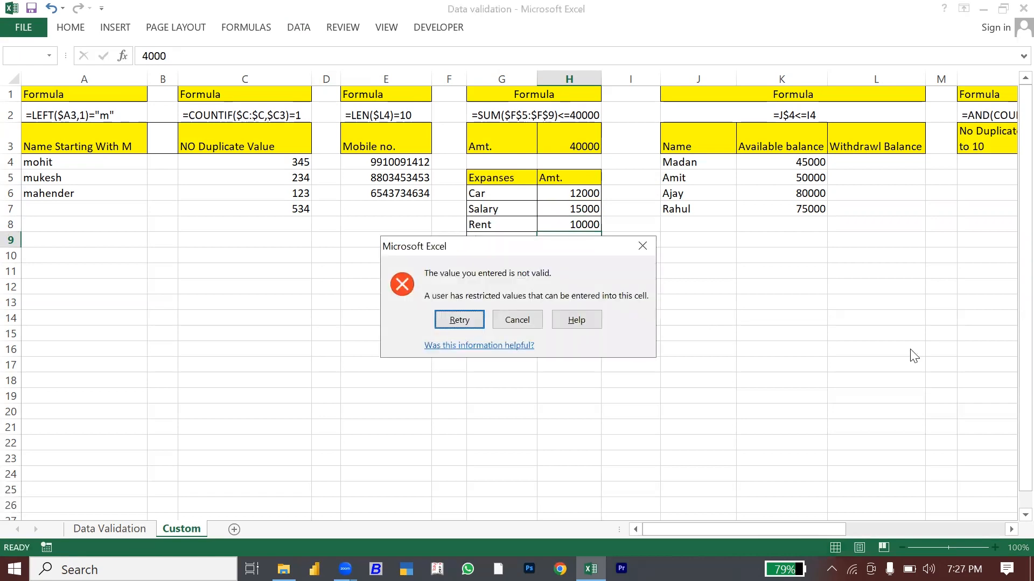
key("Escape")
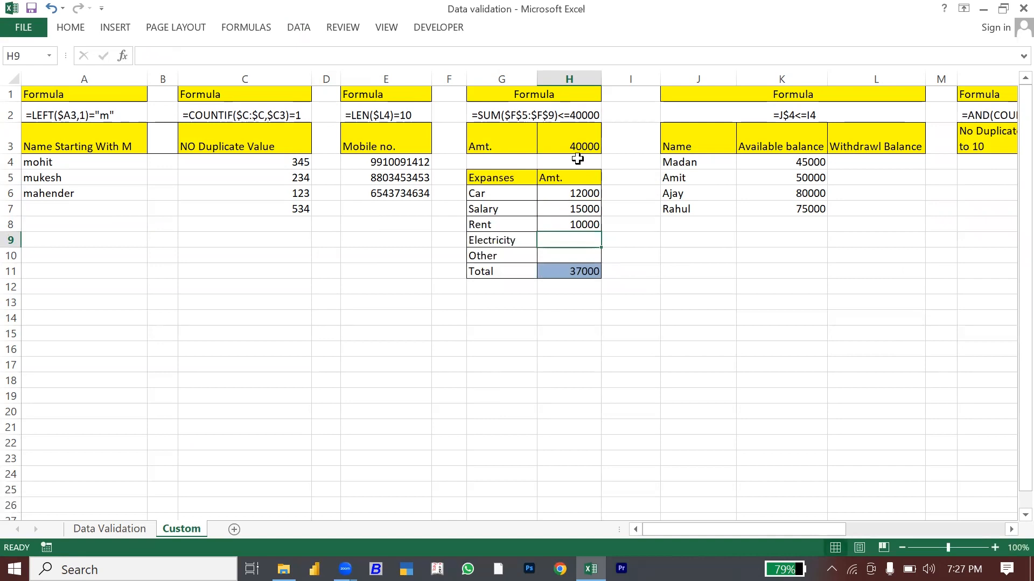
left_click(570, 195)
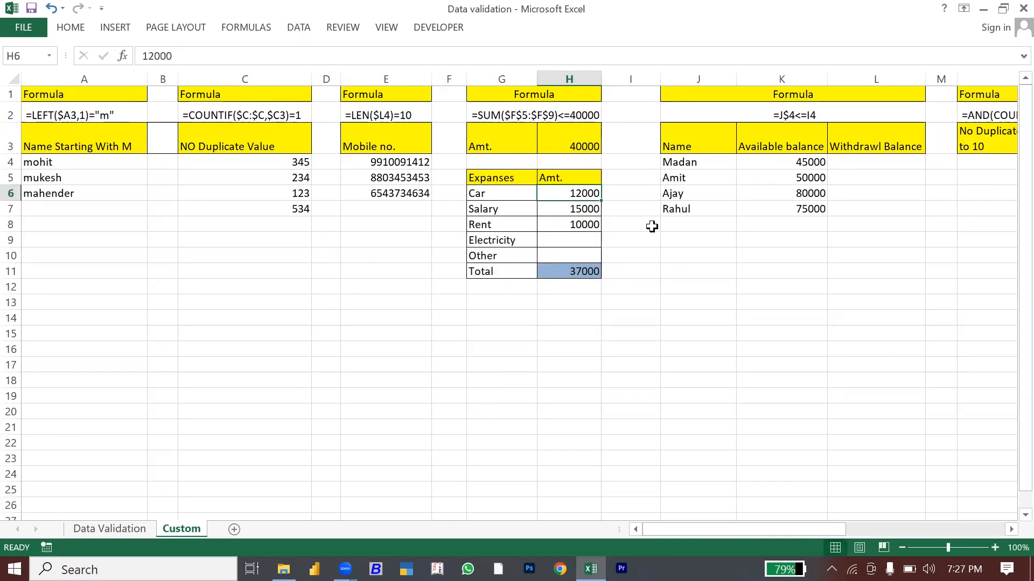
Step: Navigate to the withdrawal table and select the first Withdrawl Balance cell, L4
left_click(881, 236)
key("Right")
key("Right")
key("Right")
key("Right")
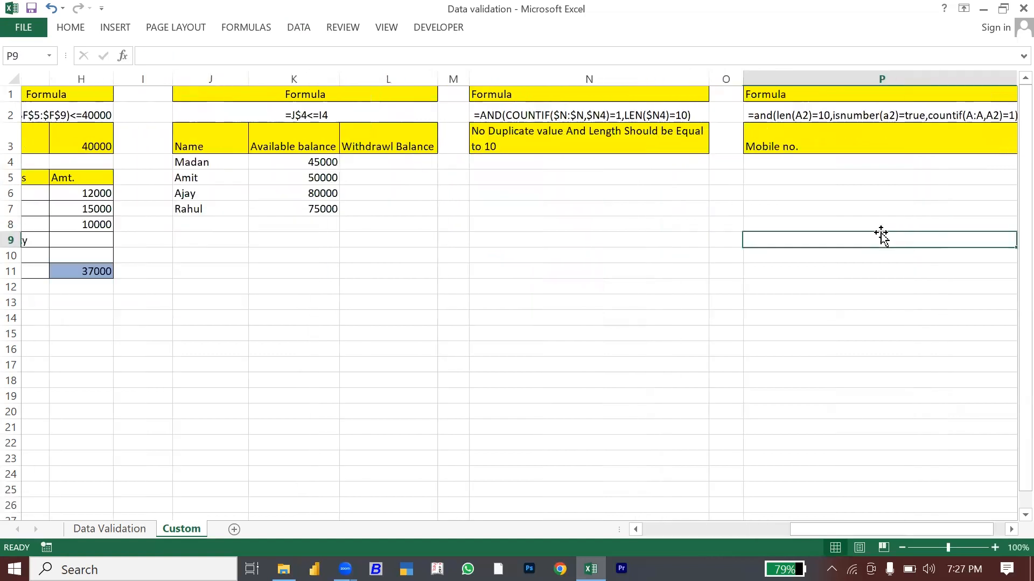
key("Left")
key("Left")
key("Left")
key("Left")
key("Up")
key("Up")
key("Up")
key("Up")
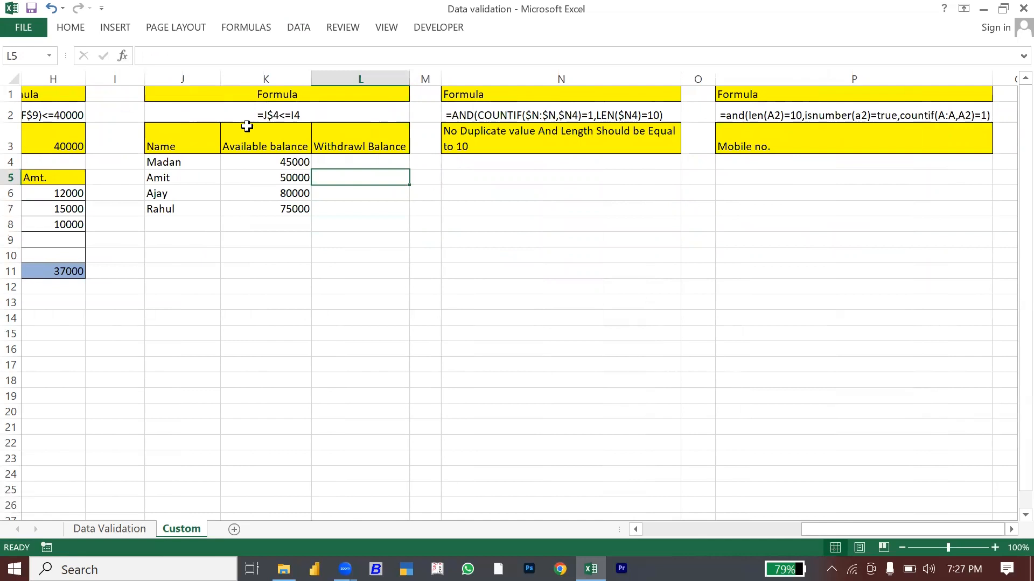
left_click(251, 164)
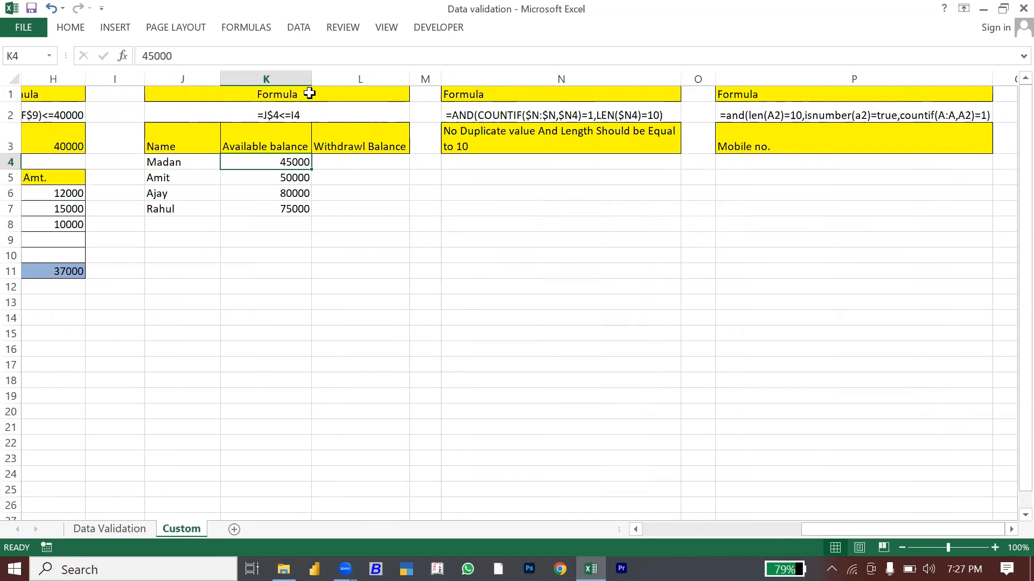
left_click(337, 164)
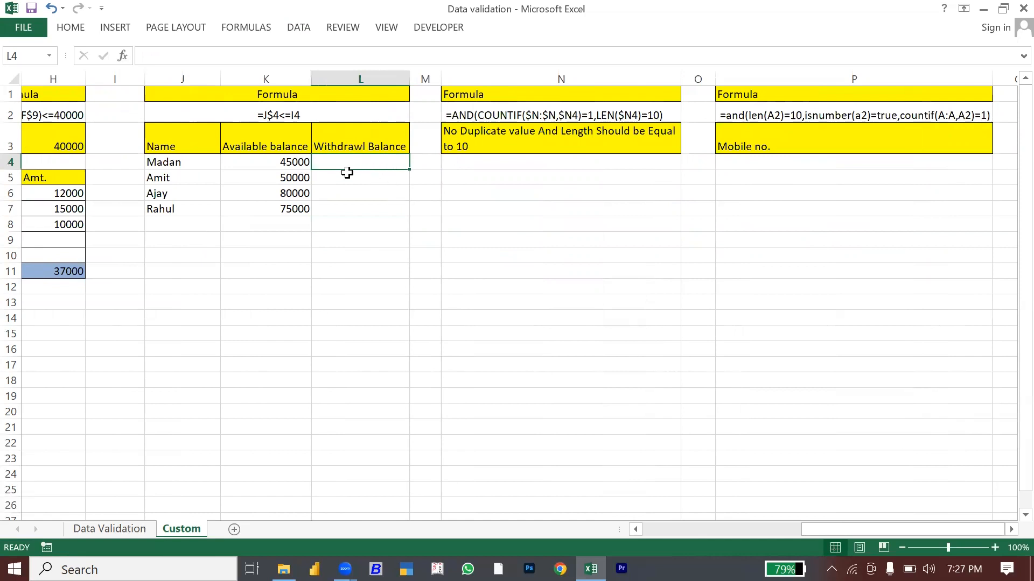
Step: Start a Custom validation formula for the Withdrawl Balance cell, then discard it without applying a rule
left_click(305, 32)
left_click(627, 78)
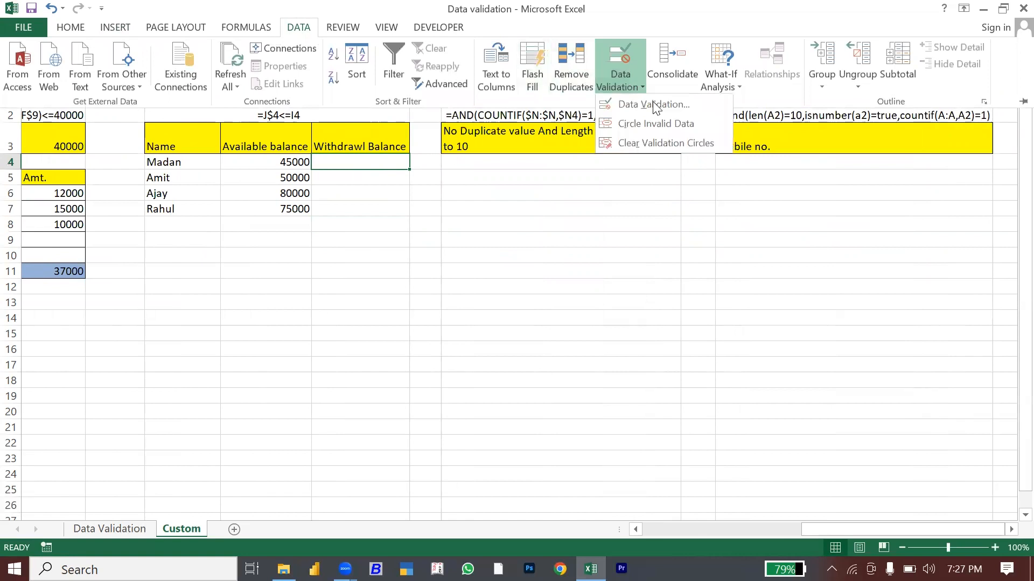
left_click(653, 106)
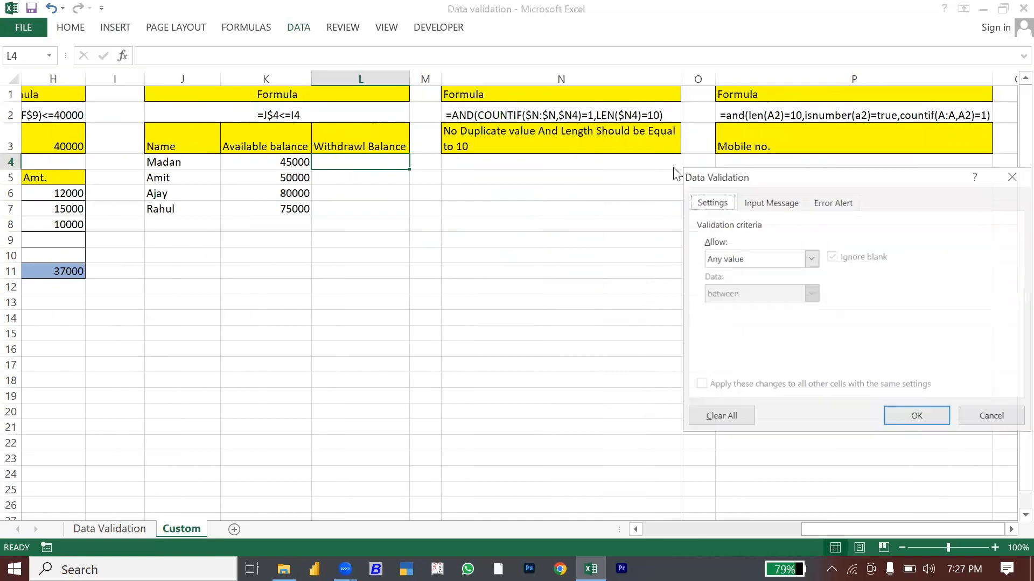
left_click(748, 266)
left_click(732, 352)
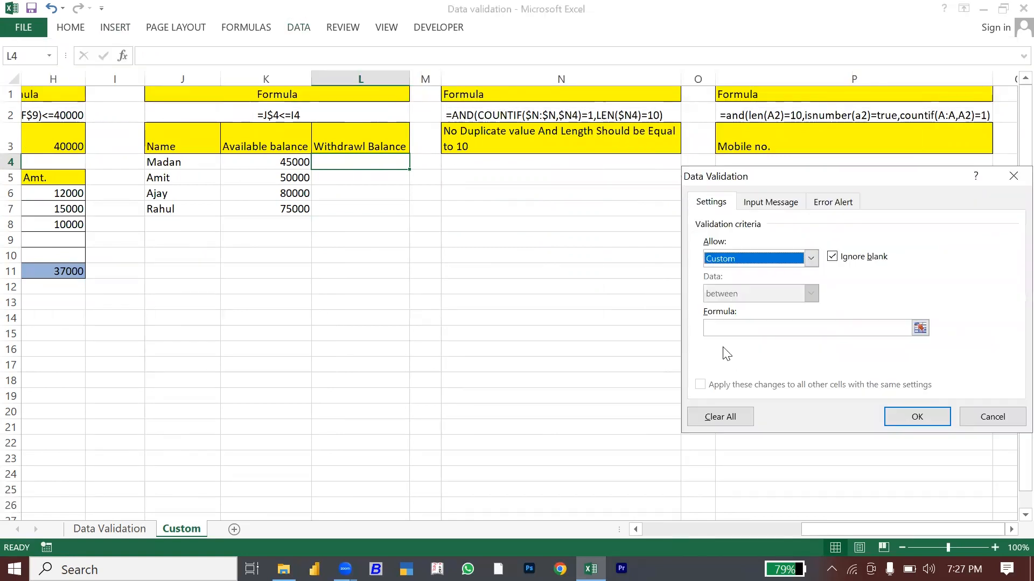
left_click(716, 328)
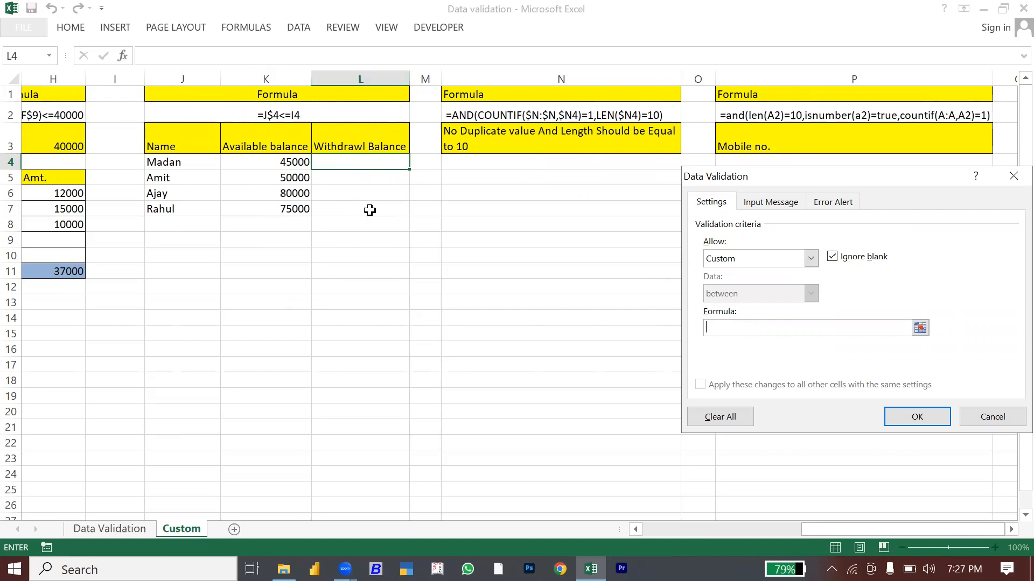
type("=")
left_click(348, 162)
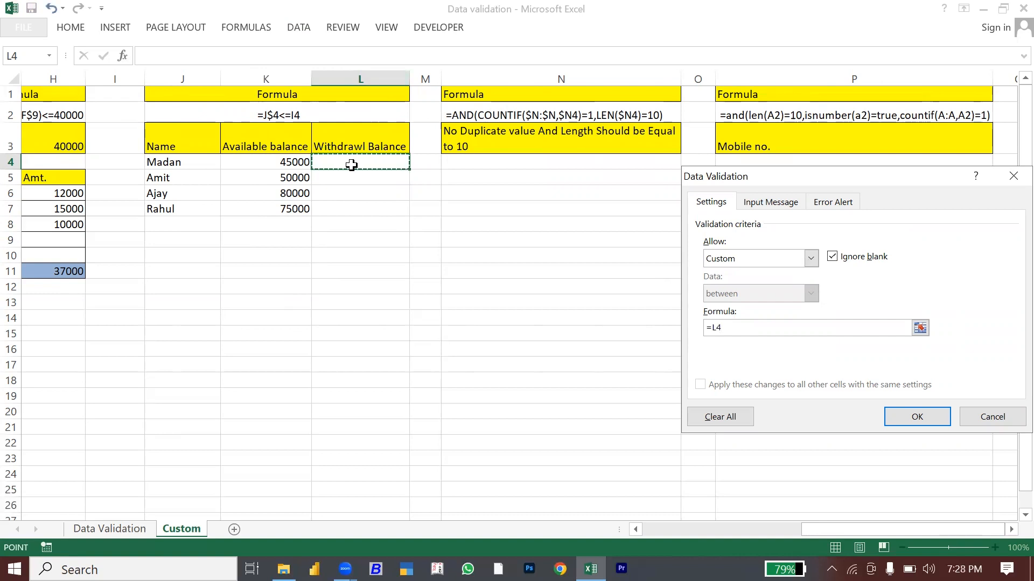
key("Return")
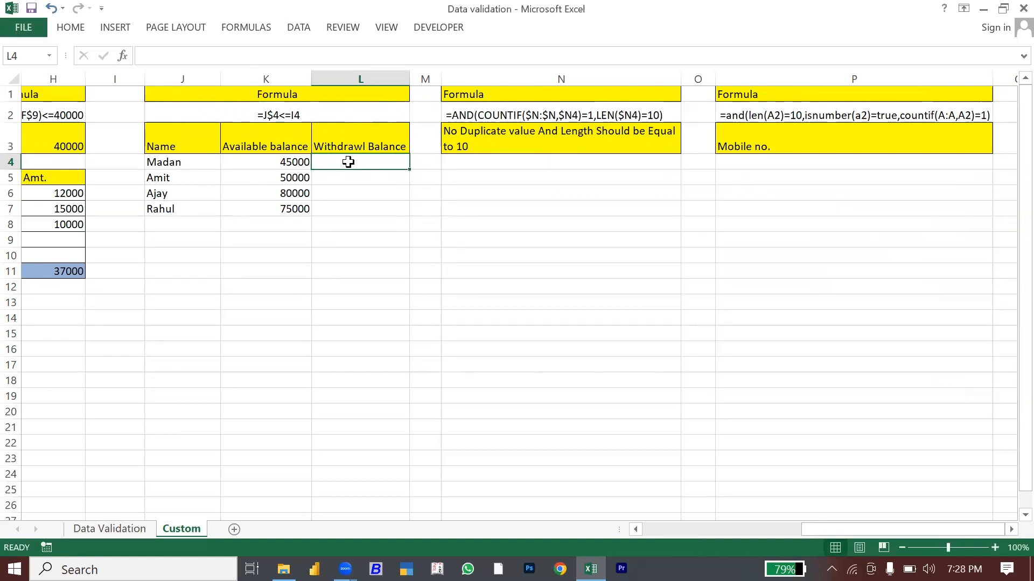
Step: Give L4 a Custom validation rule =$L4<=$K4 so withdrawals can't exceed the available balance
left_click(299, 29)
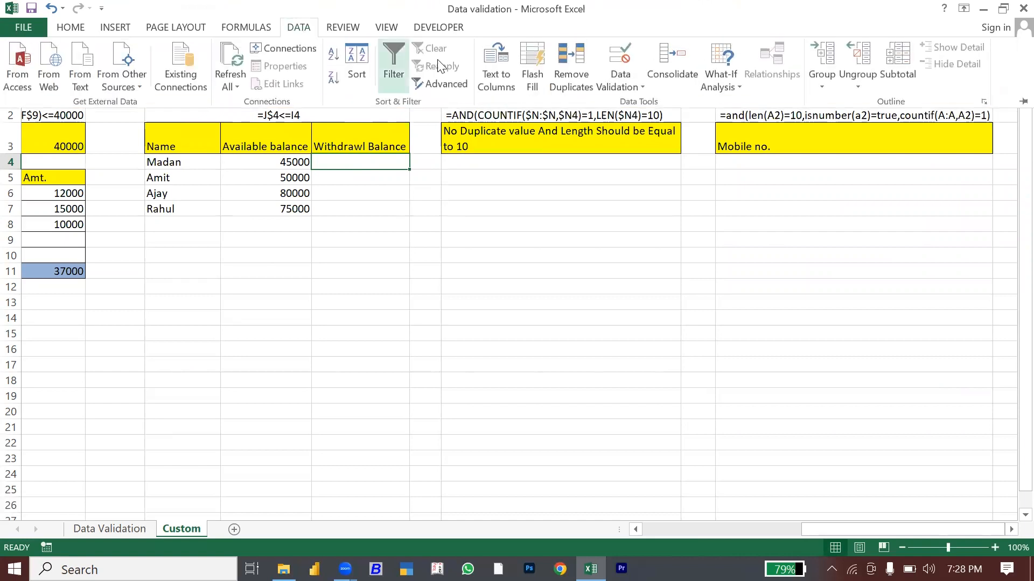
left_click(630, 82)
left_click(659, 109)
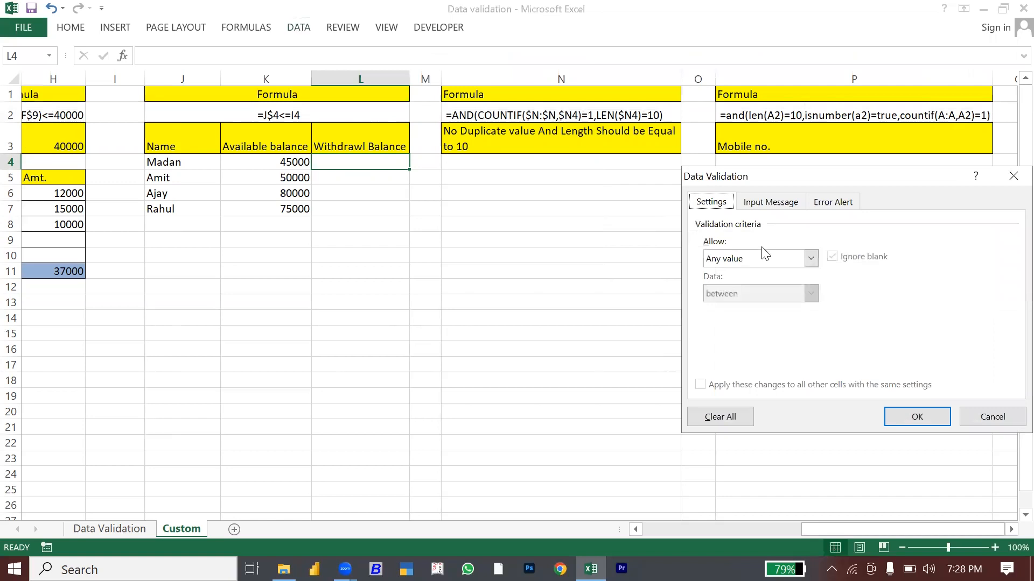
left_click(755, 261)
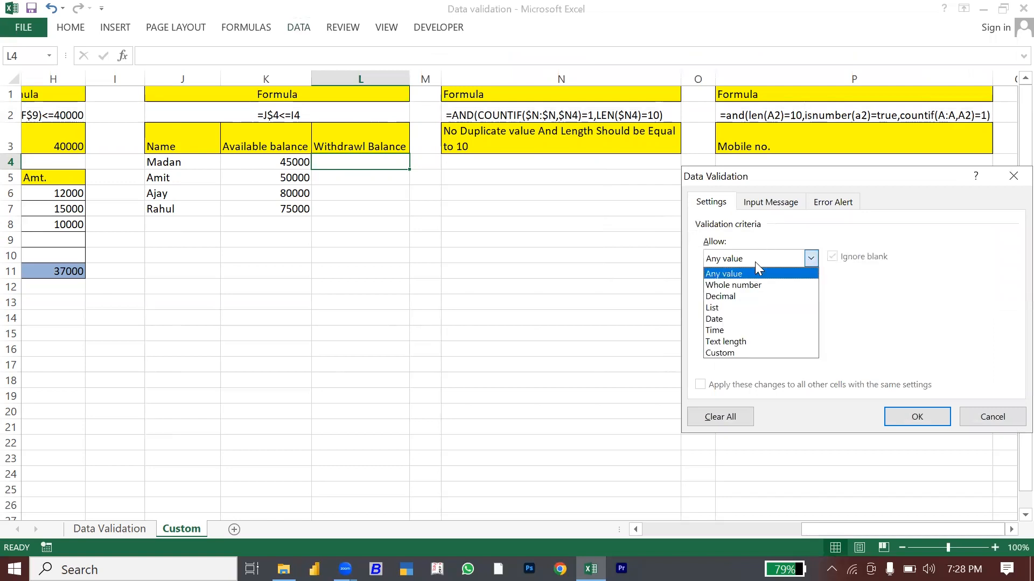
left_click(743, 352)
left_click(721, 329)
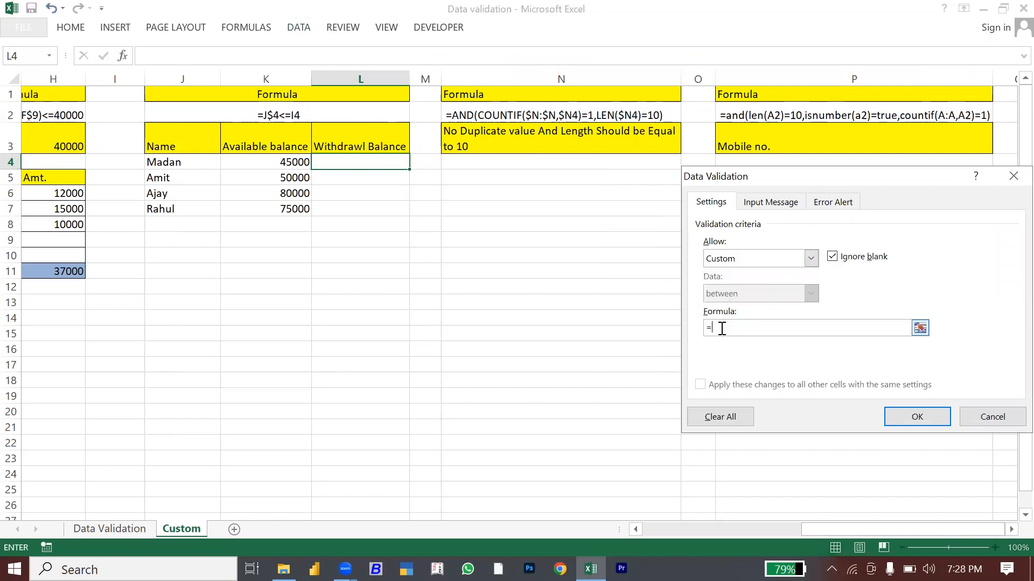
type("=")
left_click(340, 165)
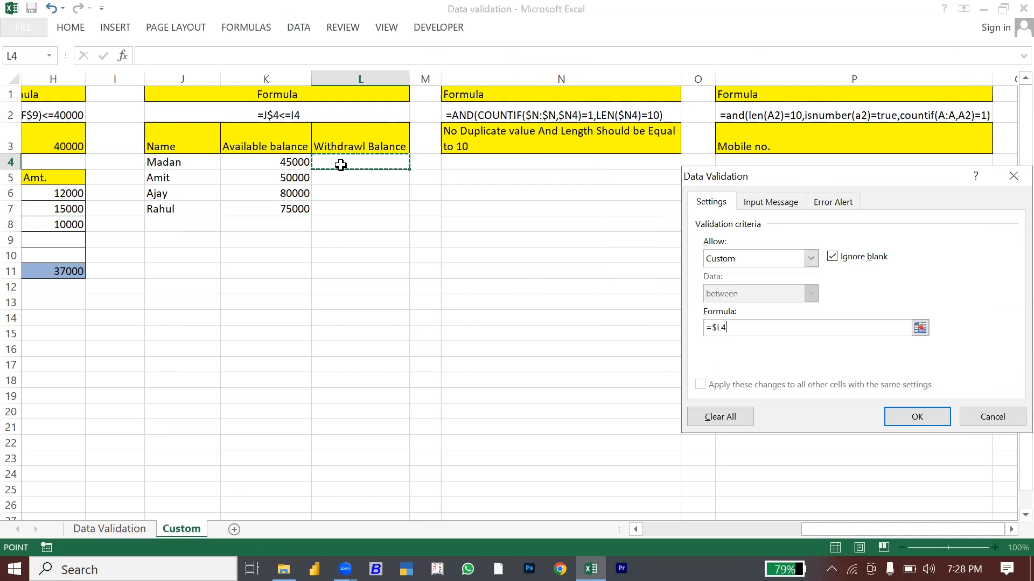
type("<")
left_click(289, 164)
key("F4")
key("F4")
key("F4")
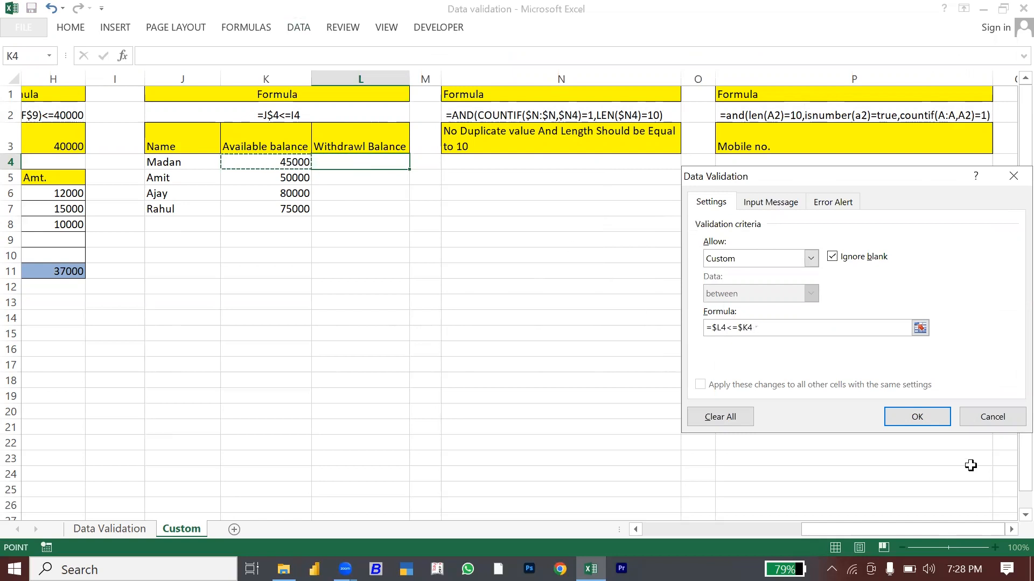
left_click(915, 417)
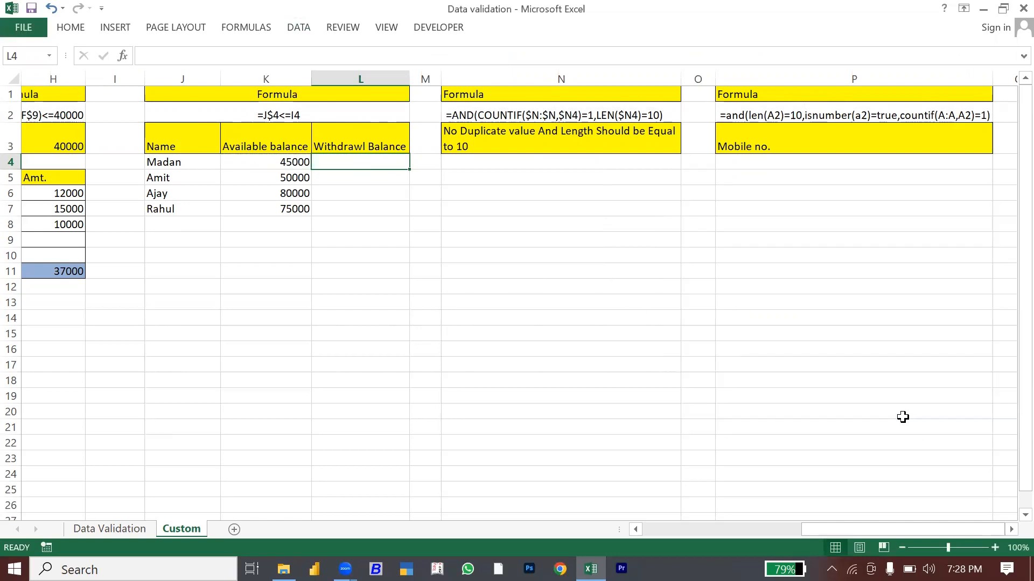
Step: Copy L4's validation rule down to L4:L7 using Paste Special > Validation
key("ctrl+c")
key("shift+Down")
key("shift+Down")
key("shift+Down")
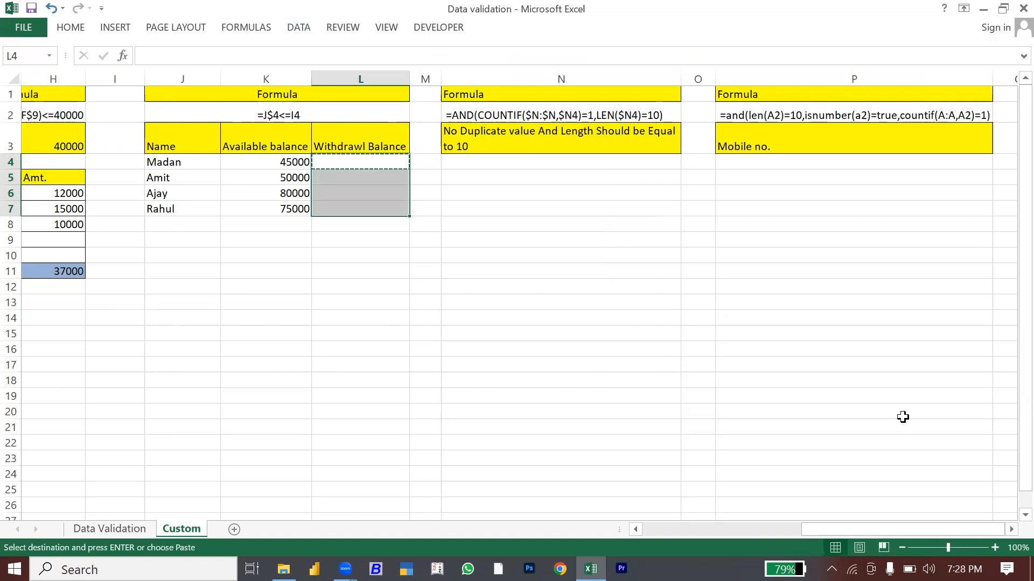
key("ctrl+alt+v")
key("Down")
key("Down")
key("Down")
key("Down")
key("Down")
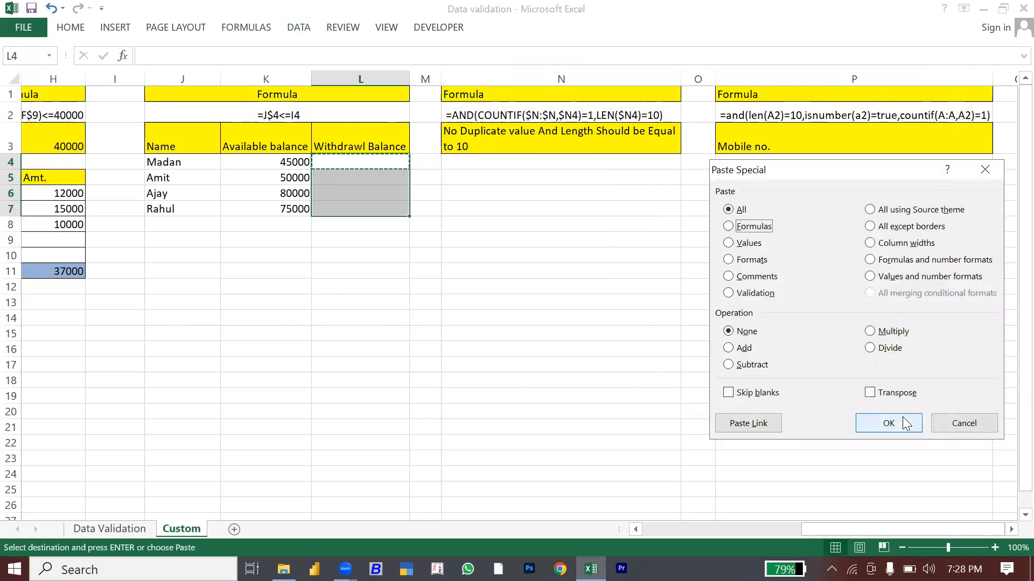
left_click(902, 417)
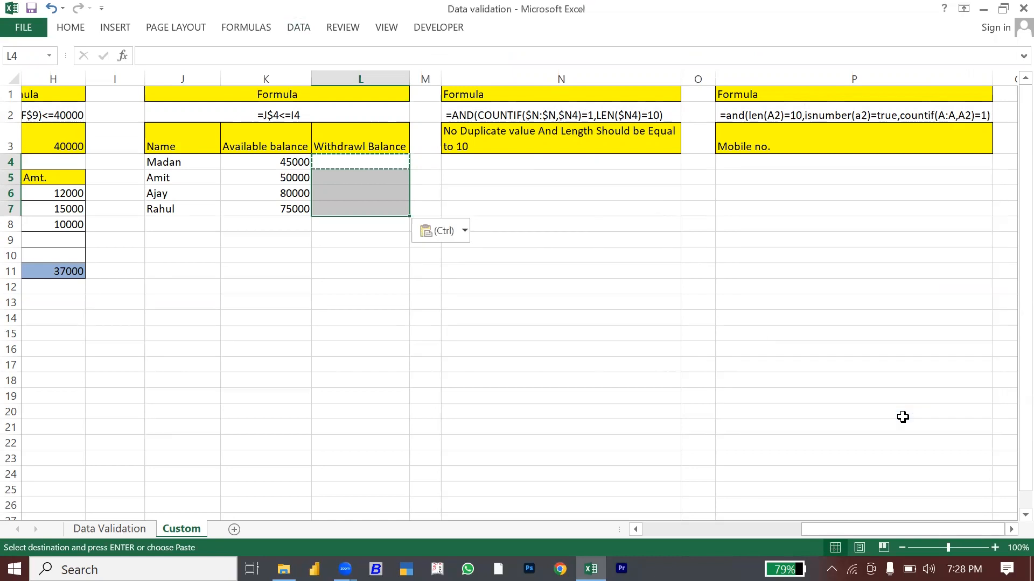
key("Escape")
key("shift+Up")
key("shift+Up")
key("shift+Up")
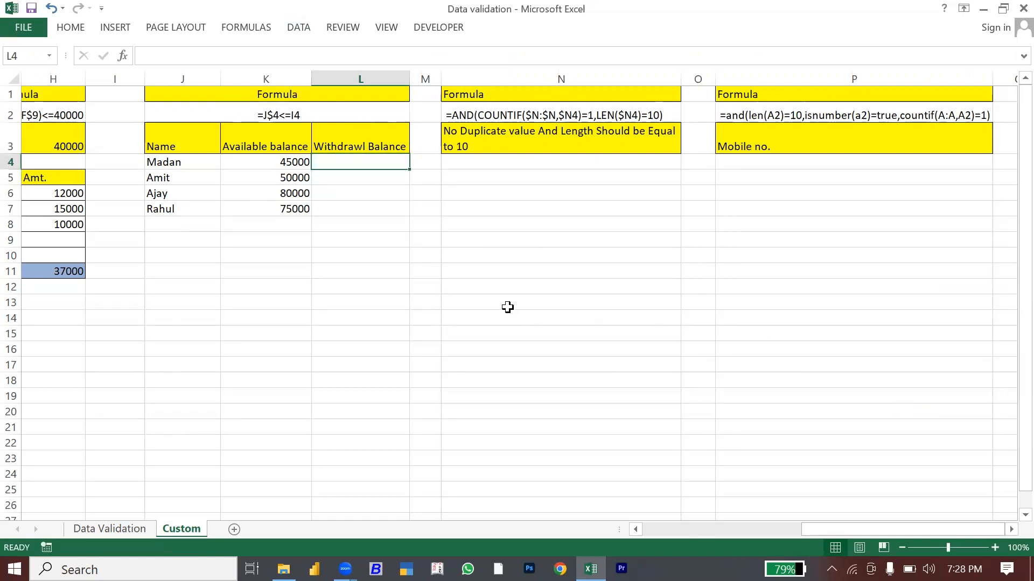
Step: Test the rule: Madan's withdrawal in L4 is accepted; Amit's amount above 50000 is rejected and cancelled
type("40000")
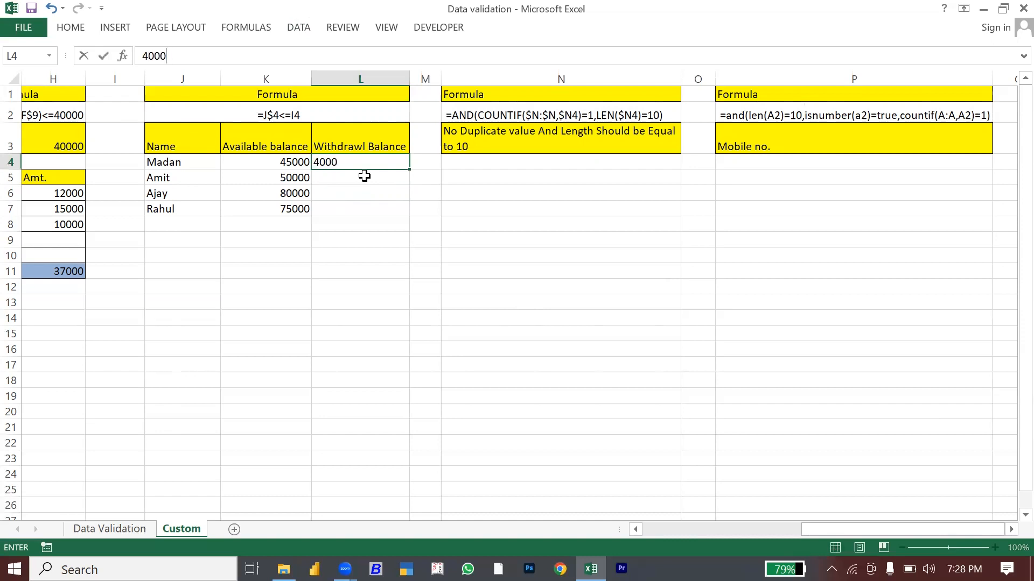
key("Return")
type("555")
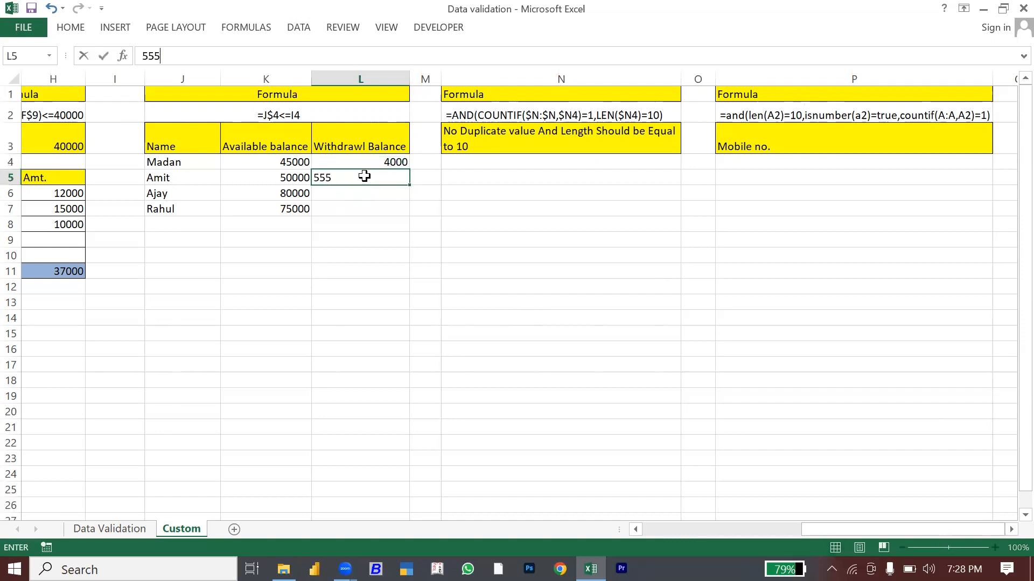
type("000")
key("Return")
key("Escape")
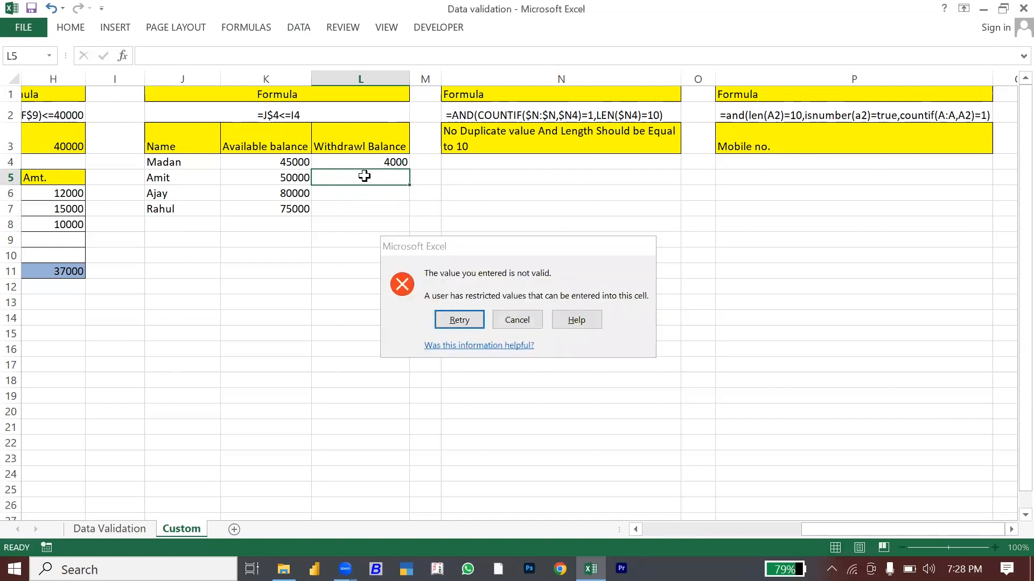
key("Right")
key("Right")
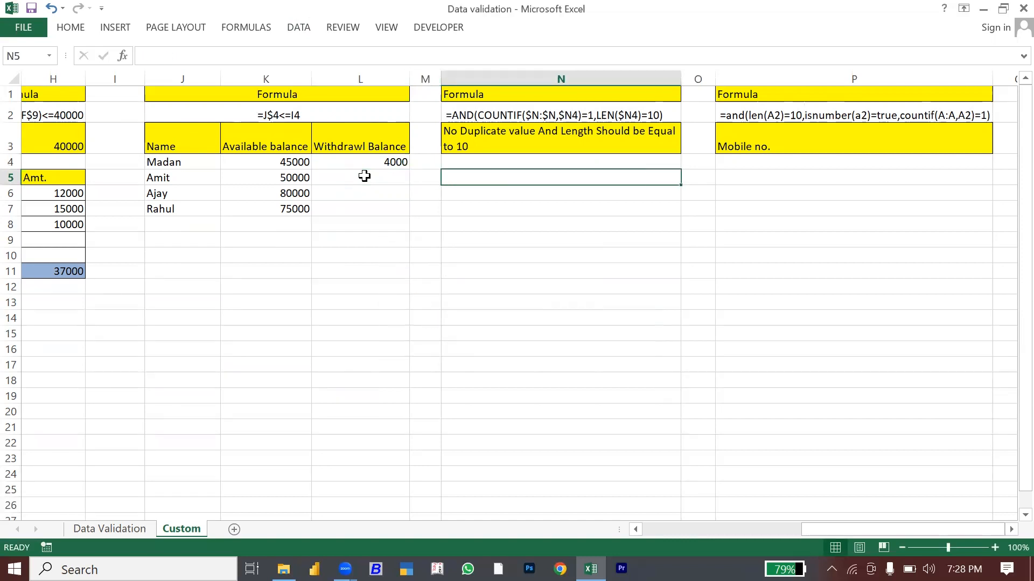
key("Up")
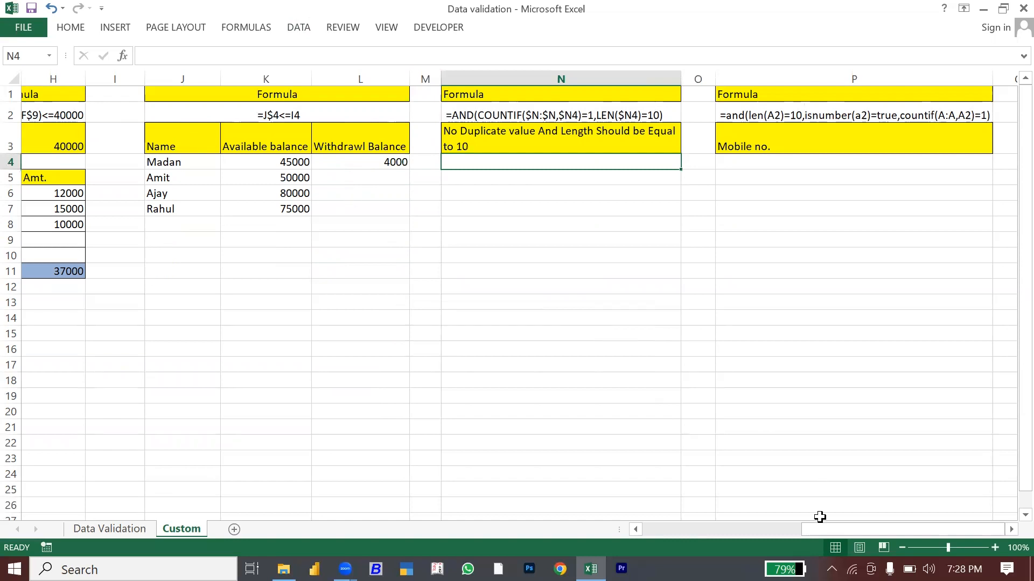
mouse_move(821, 530)
left_mouse_down()
mouse_move(725, 530)
mouse_move(820, 529)
left_mouse_up()
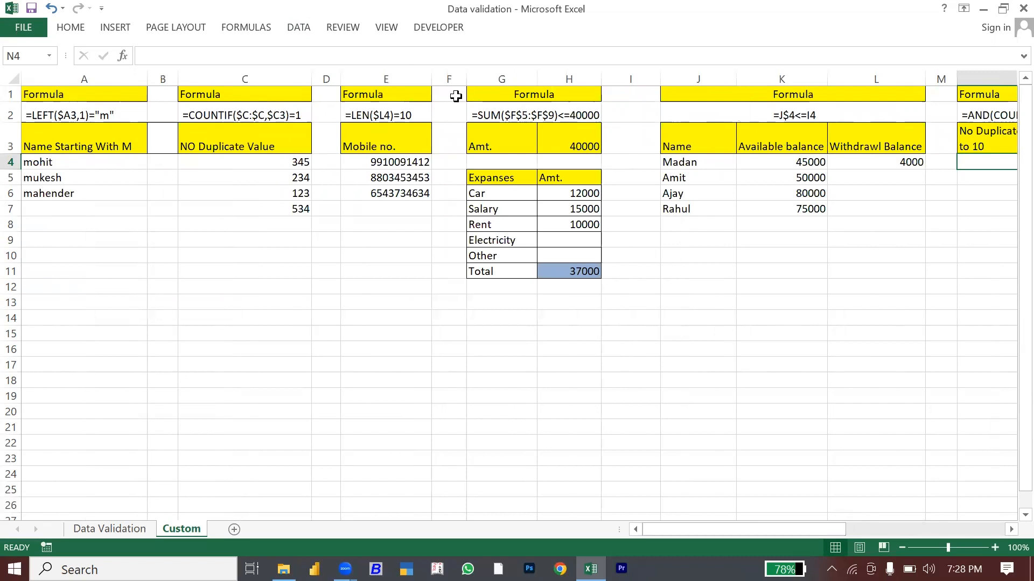
left_click(75, 90)
key("ctrl+space")
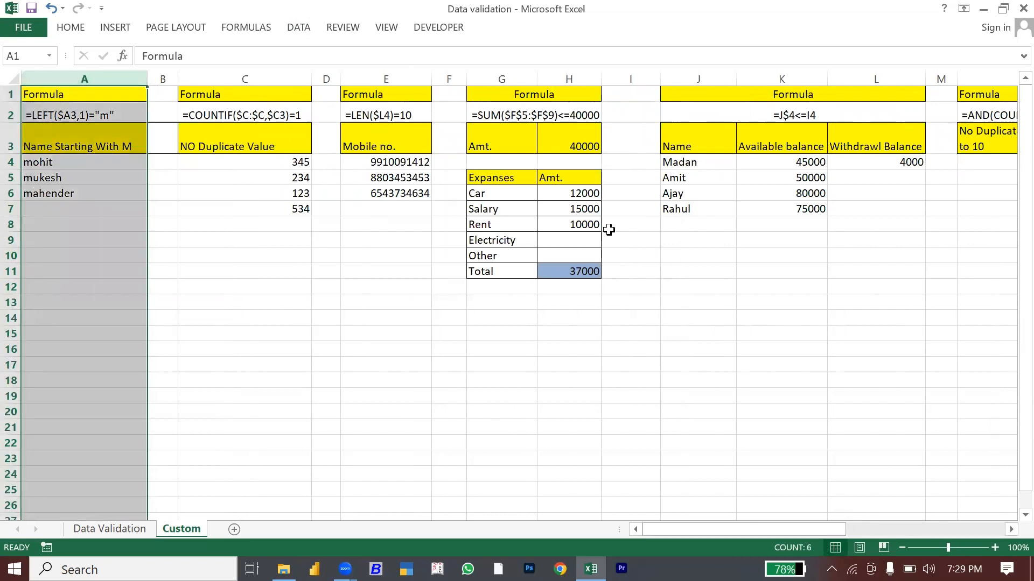
left_click_drag(570, 192, 570, 256)
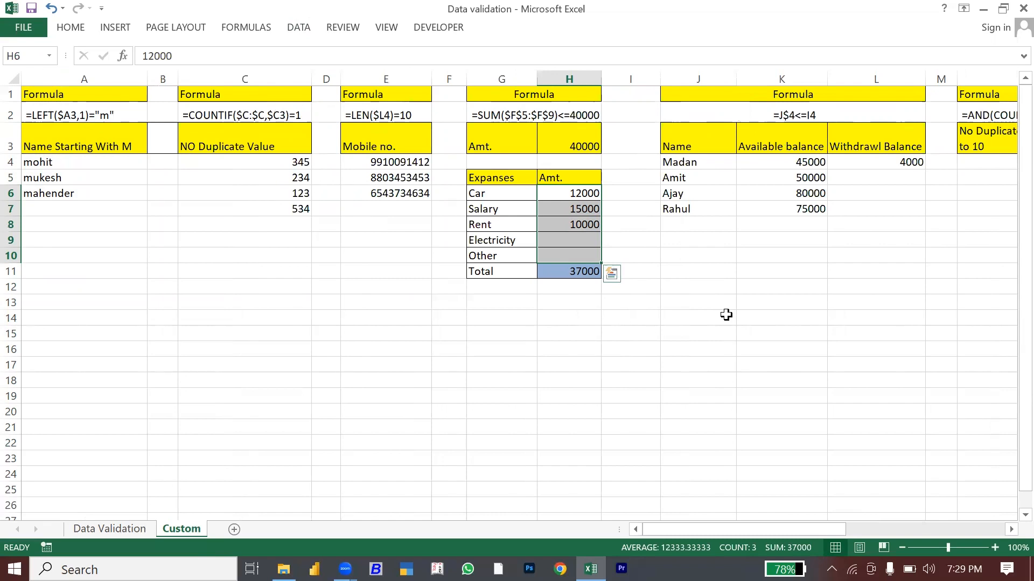
key("Right")
key("Right")
key("Right")
key("Right")
key("Right")
key("Right")
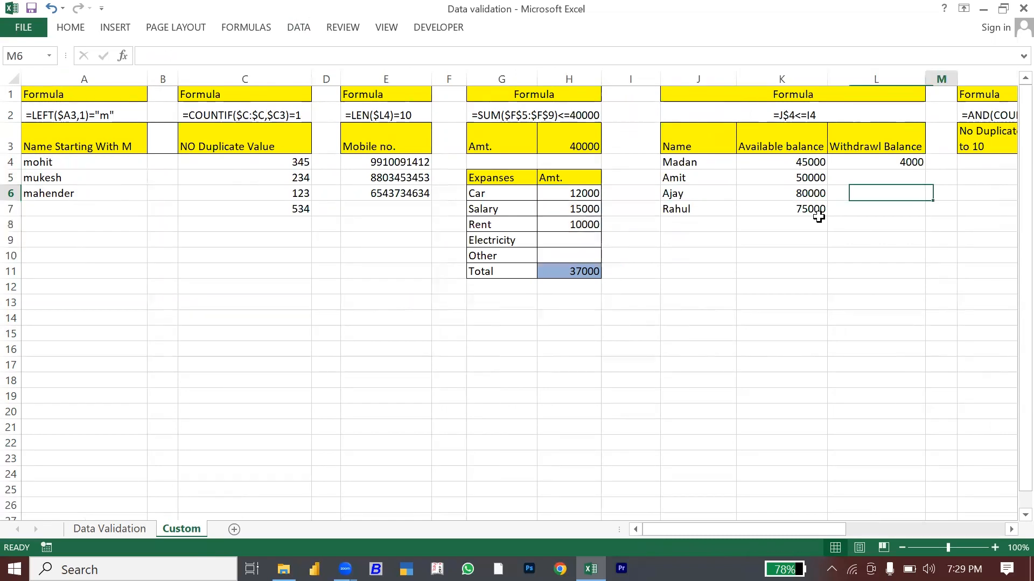
key("Right")
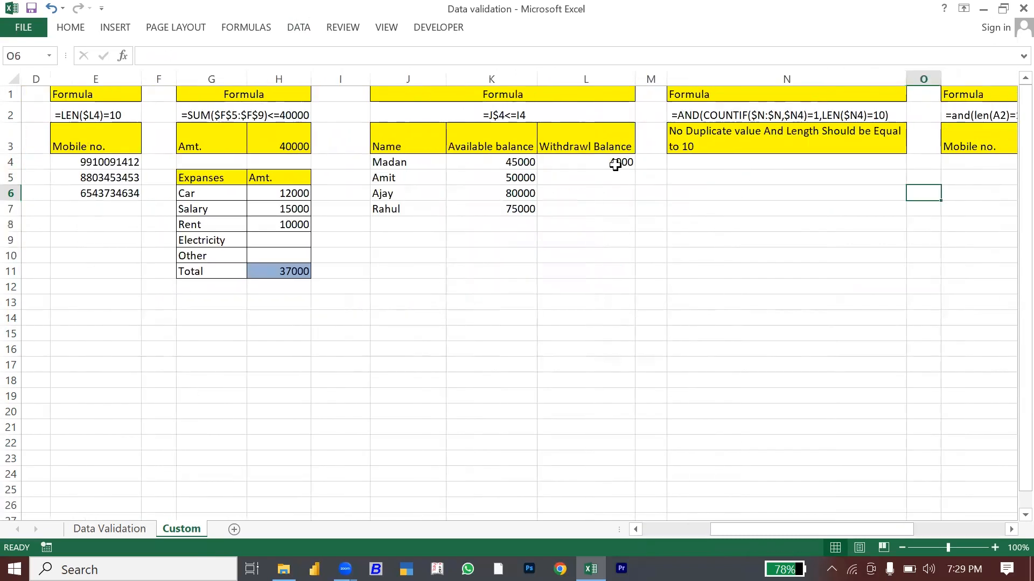
left_click(615, 164)
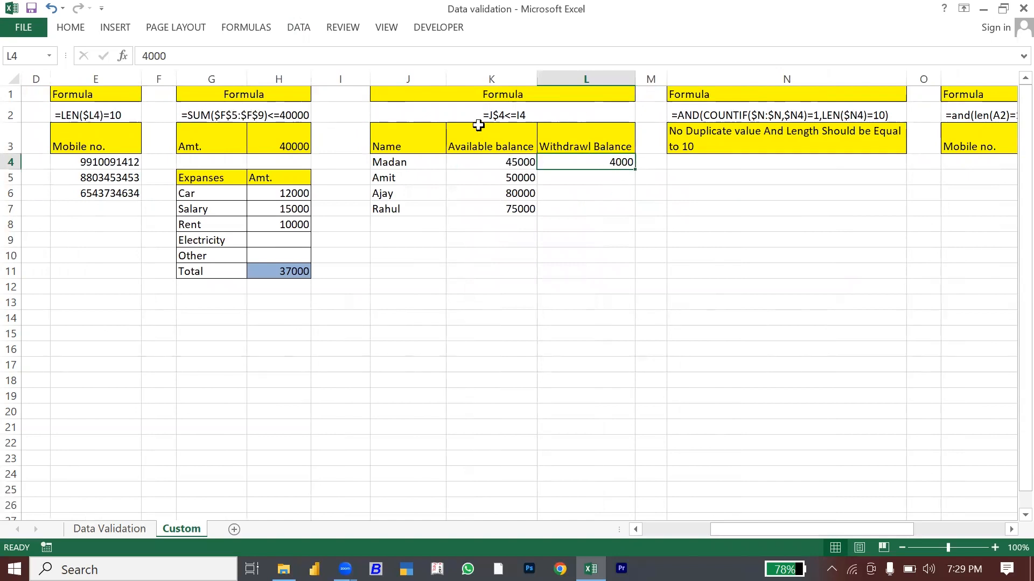
left_click(719, 165)
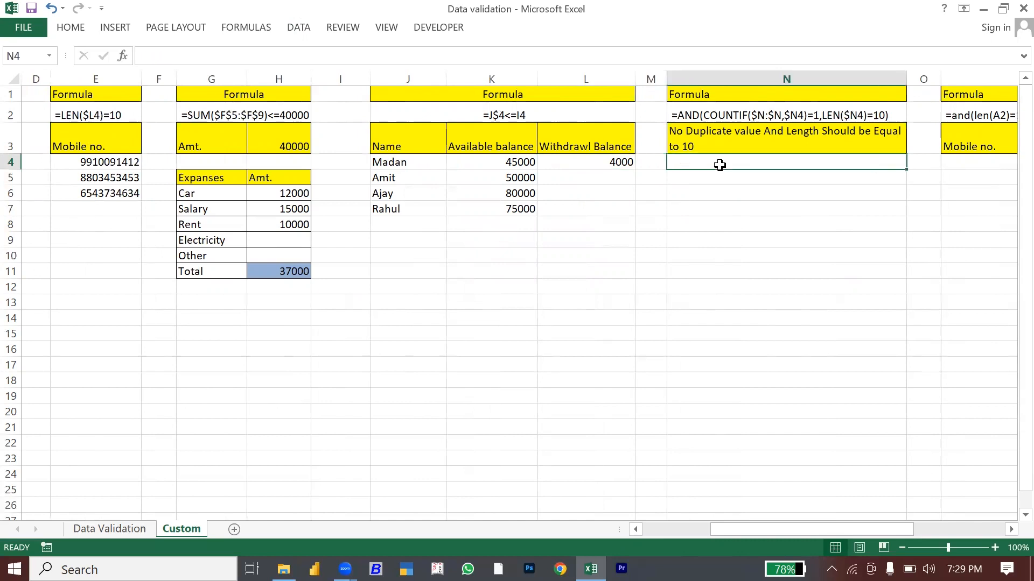
left_click(703, 141)
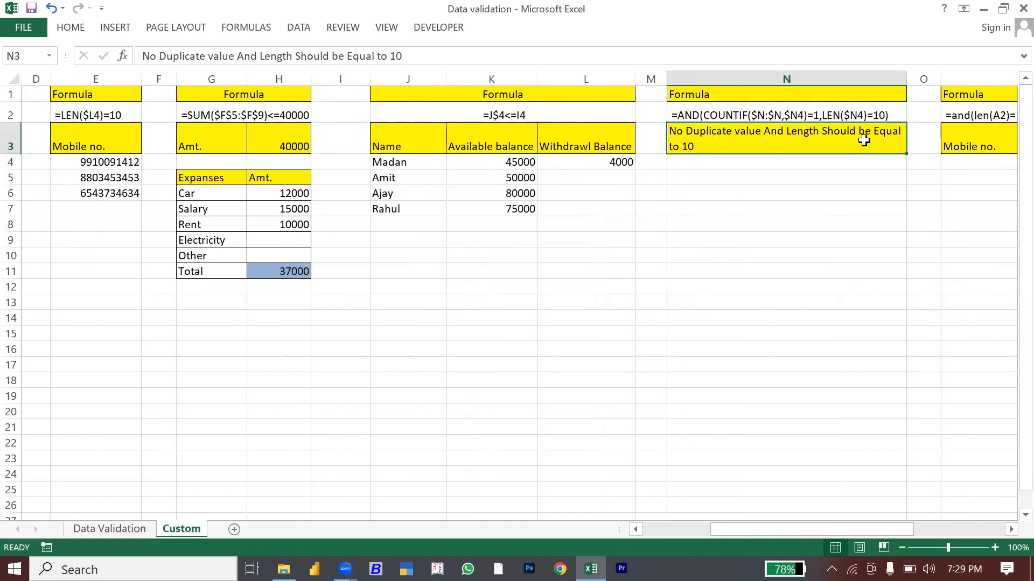
left_click(715, 168)
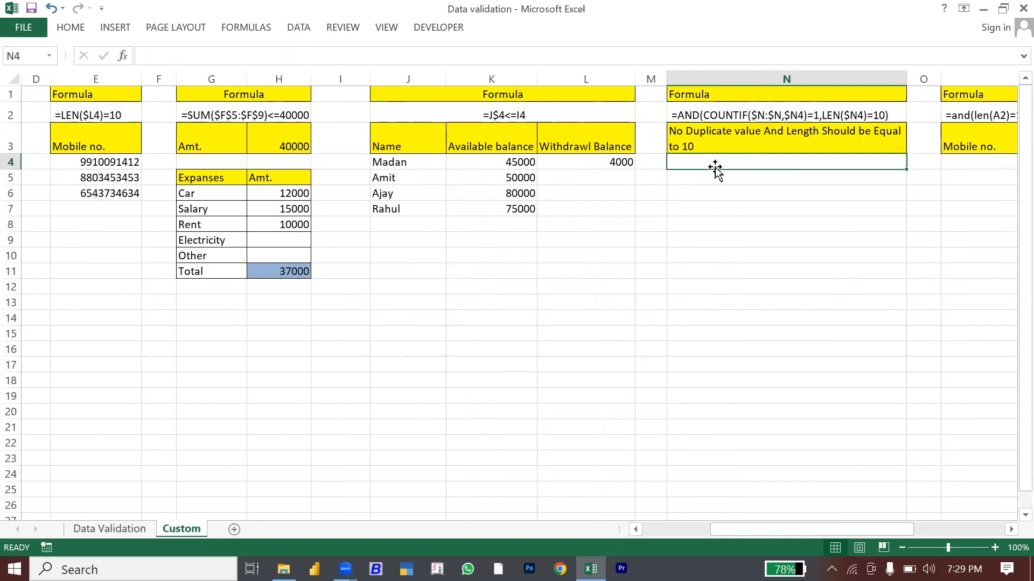
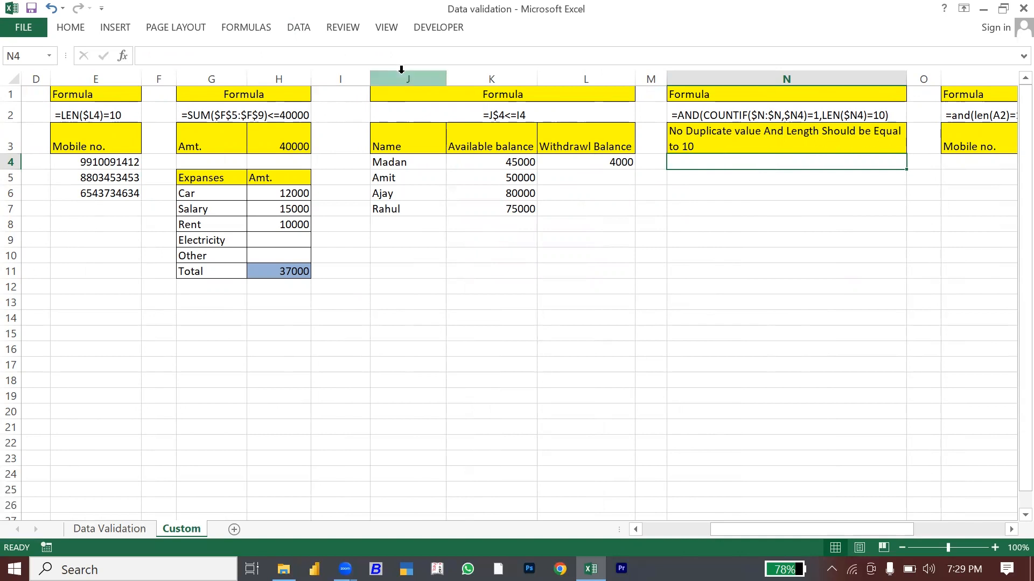
Step: Open Data Validation for N4 and set Allow to Custom
left_click(298, 28)
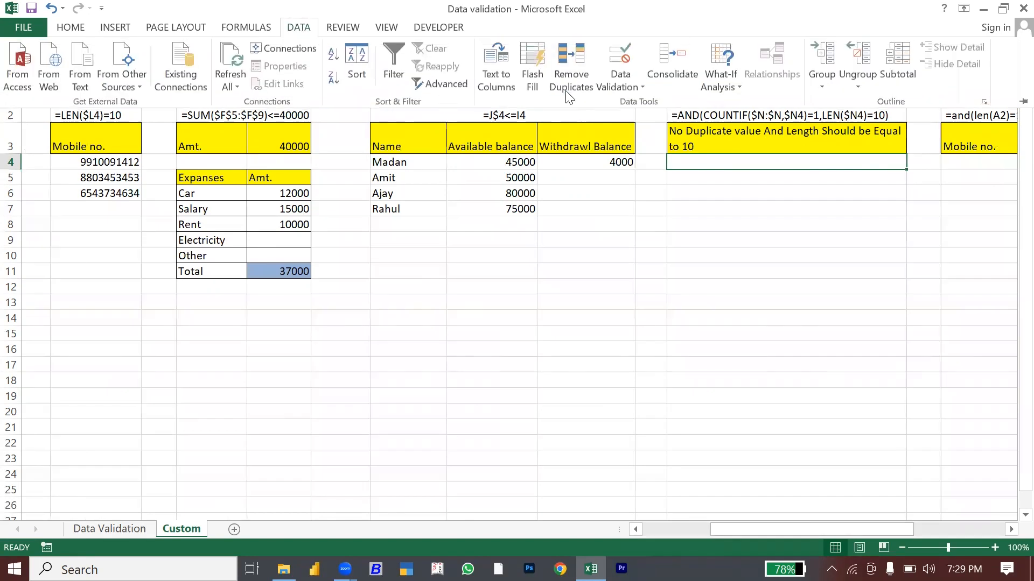
left_click(622, 83)
left_click(663, 104)
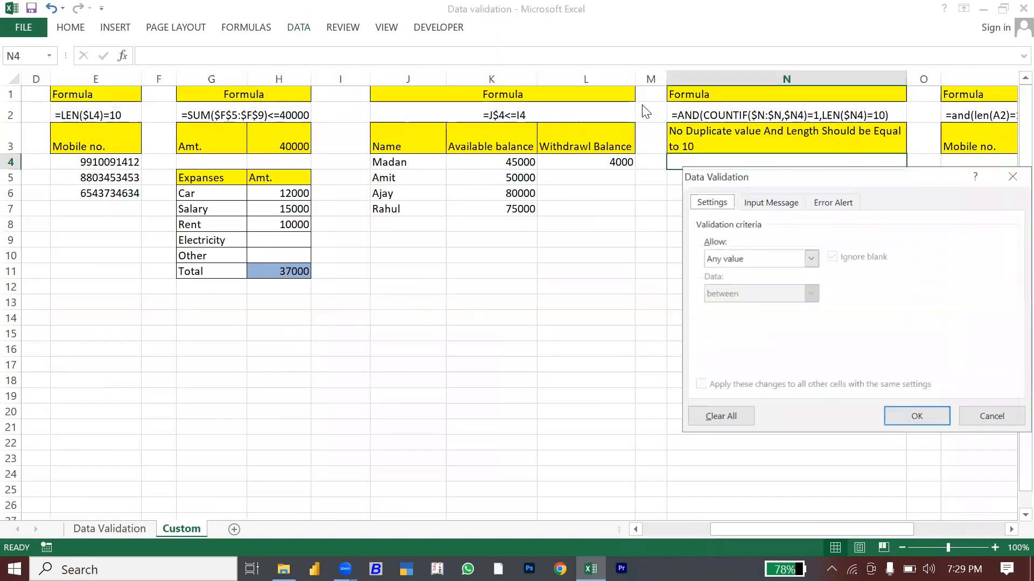
left_click(810, 259)
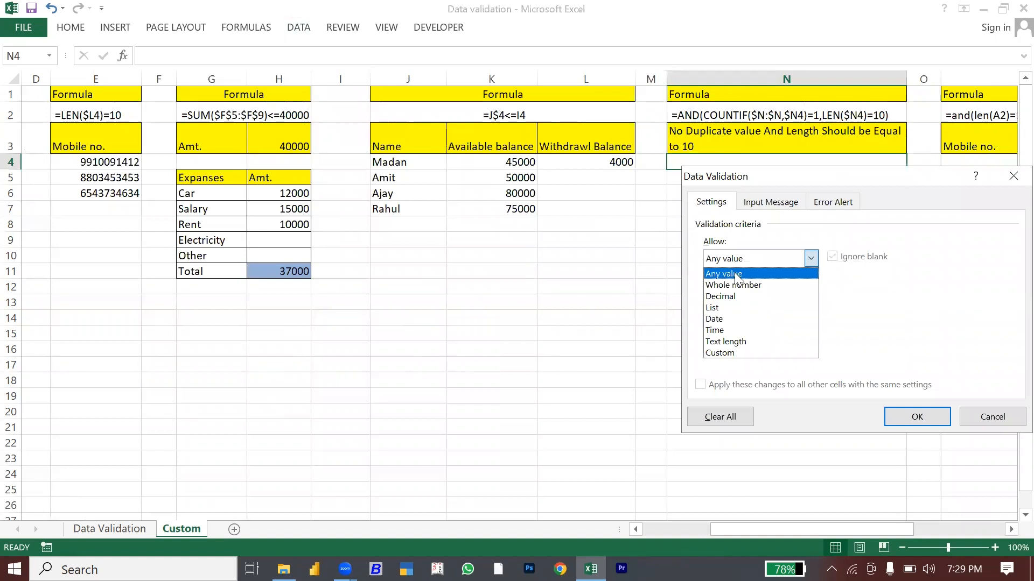
left_click(723, 353)
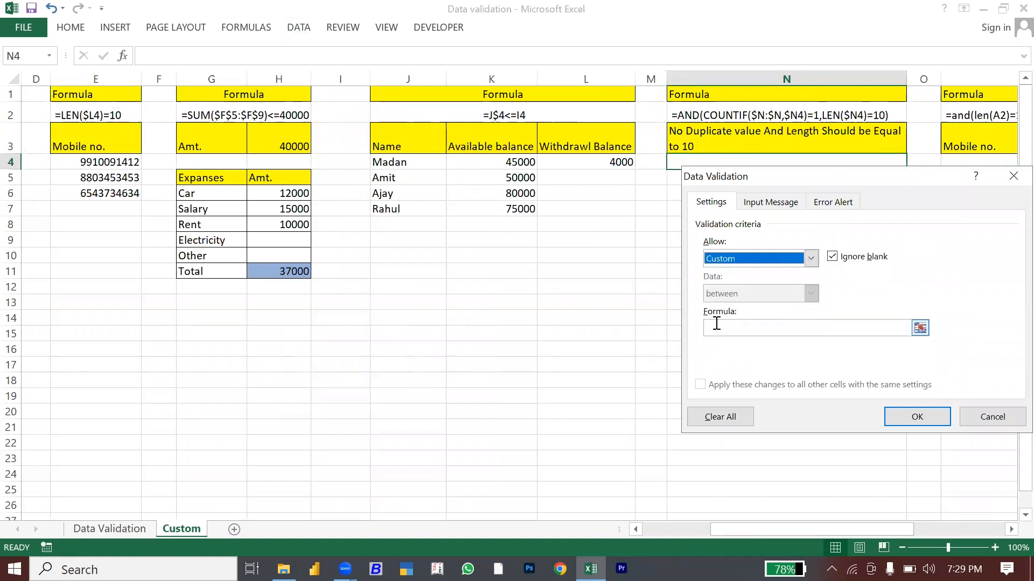
left_click(716, 327)
left_click_drag(759, 177, 333, 172)
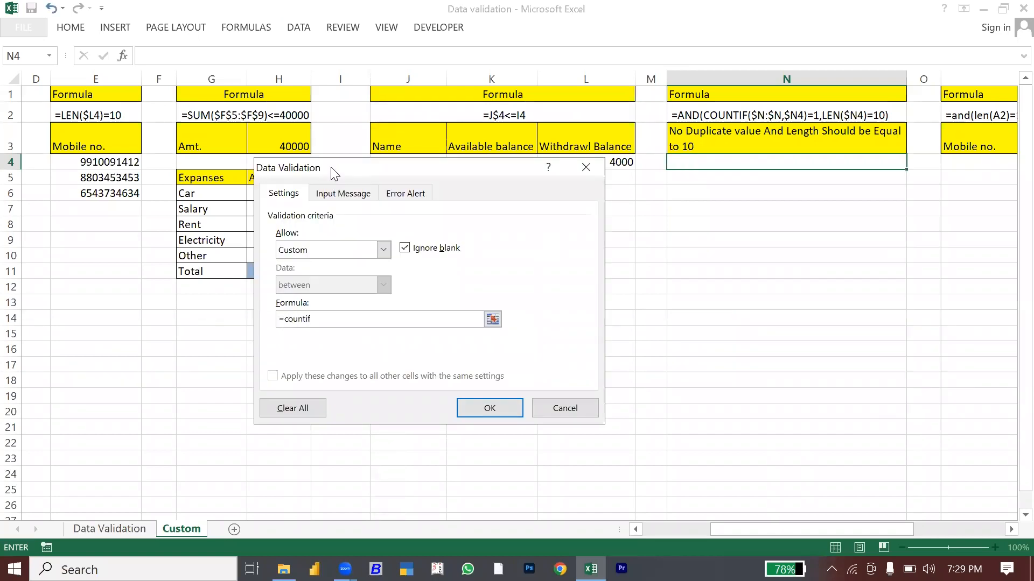
Step: Enter the uniqueness check =COUNTIF($N:$N,$N4) as the validation formula
type("=countif(")
left_click(689, 77)
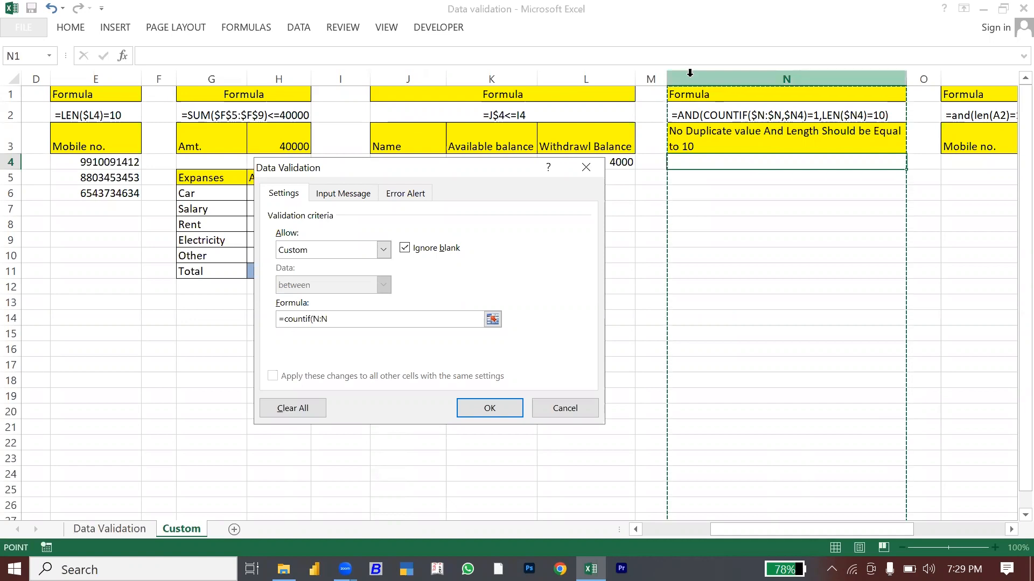
left_click(723, 164)
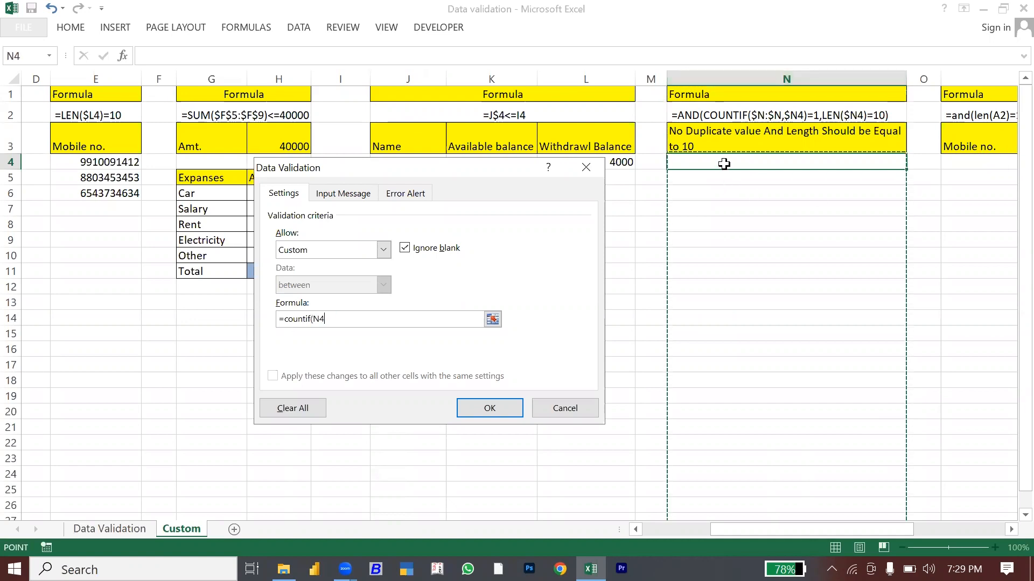
key("F4")
key("F4")
key("F4")
key("BackSpace")
key("BackSpace")
key("BackSpace")
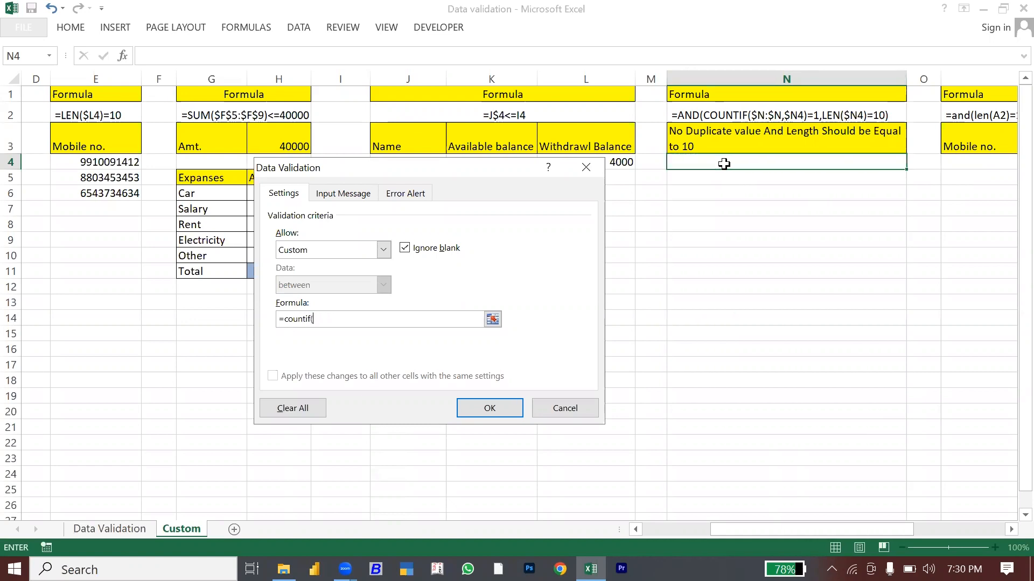
left_click(712, 70)
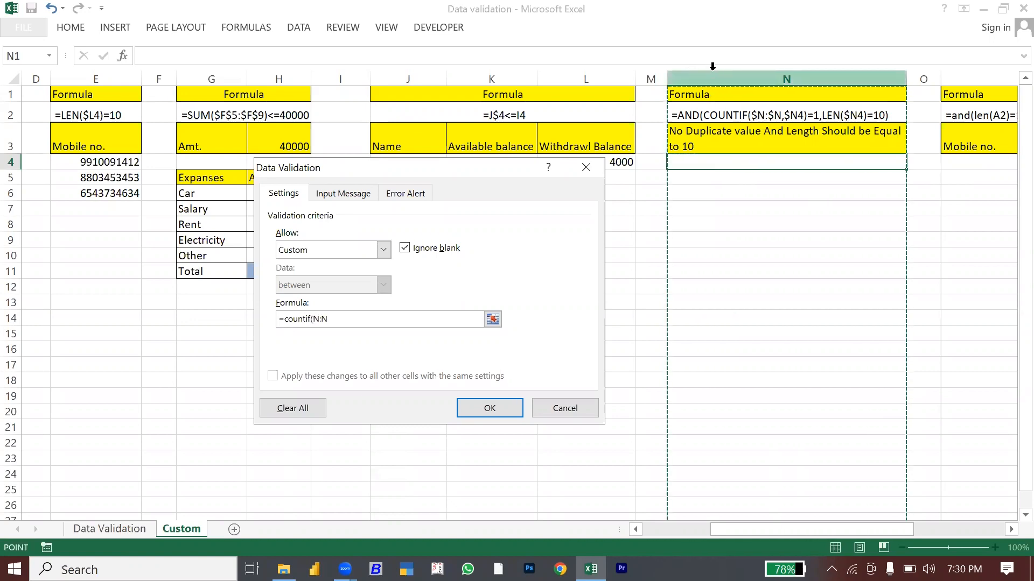
key("F4")
type(",")
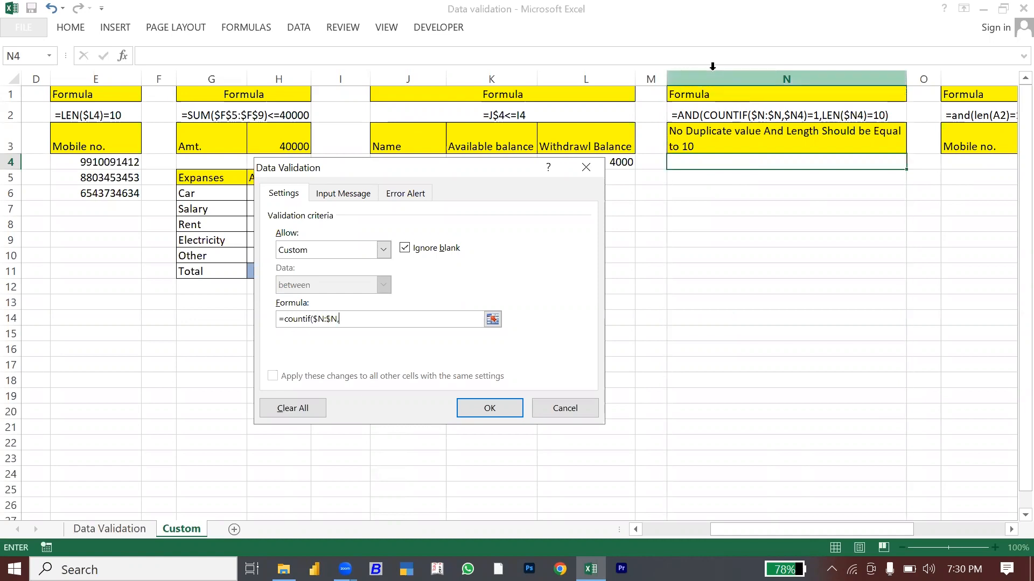
left_click(742, 157)
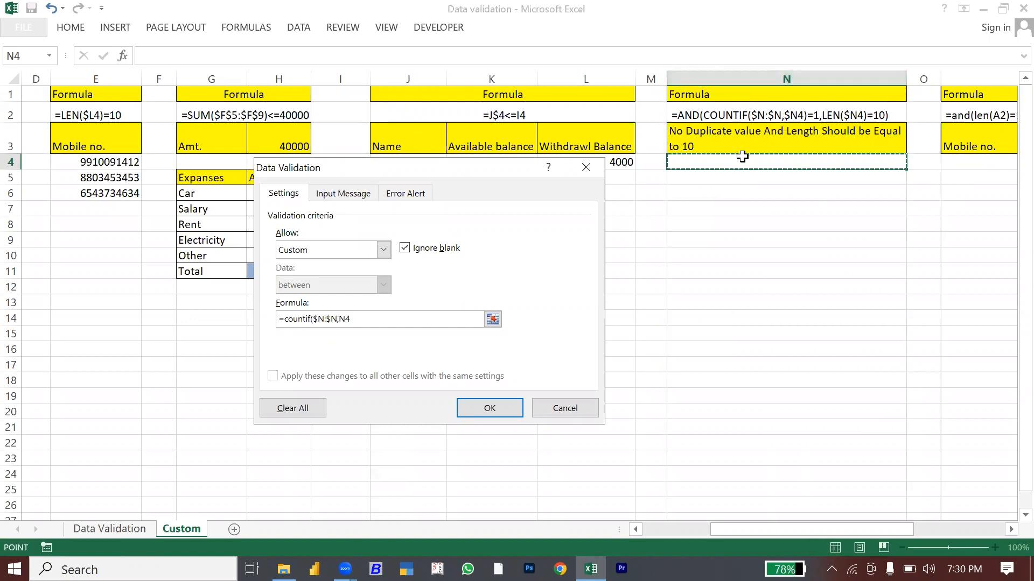
key("F4")
key("F4")
key("F4")
type(")=1,len(")
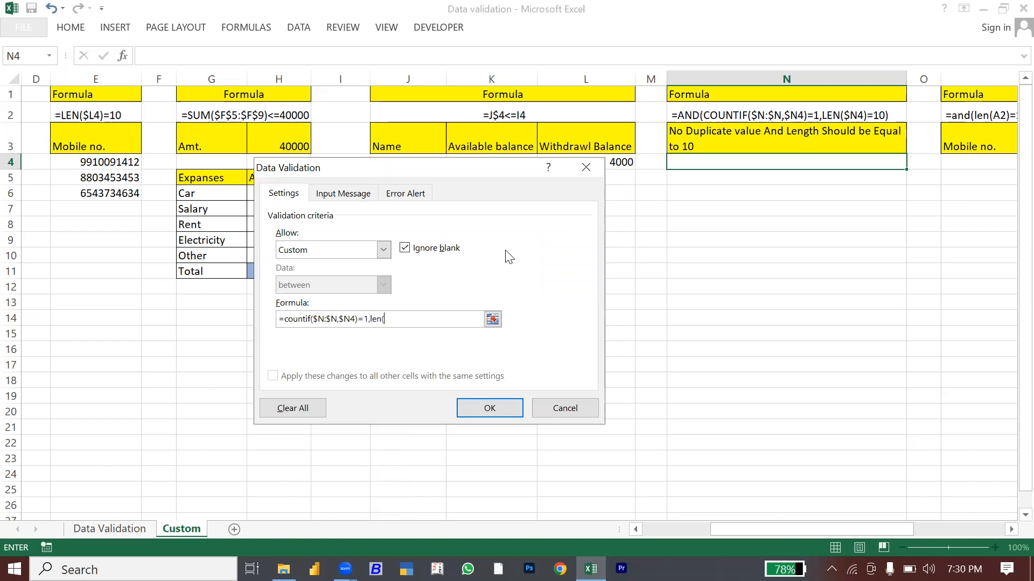
Step: Add the LEN($N4)=10 check and wrap both conditions in AND
left_click(688, 159)
key("F4")
key("F4")
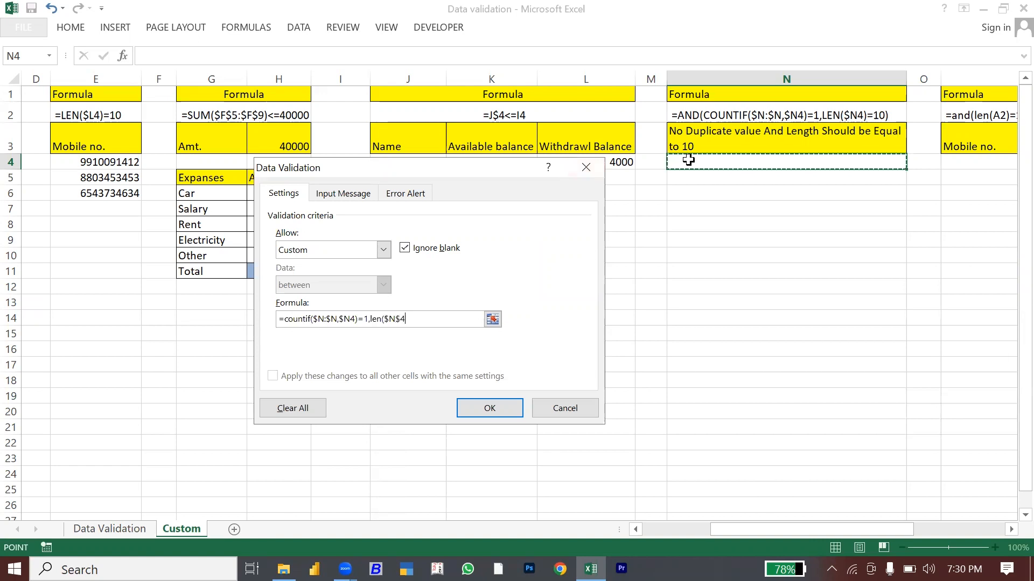
key("F4")
type(")=10")
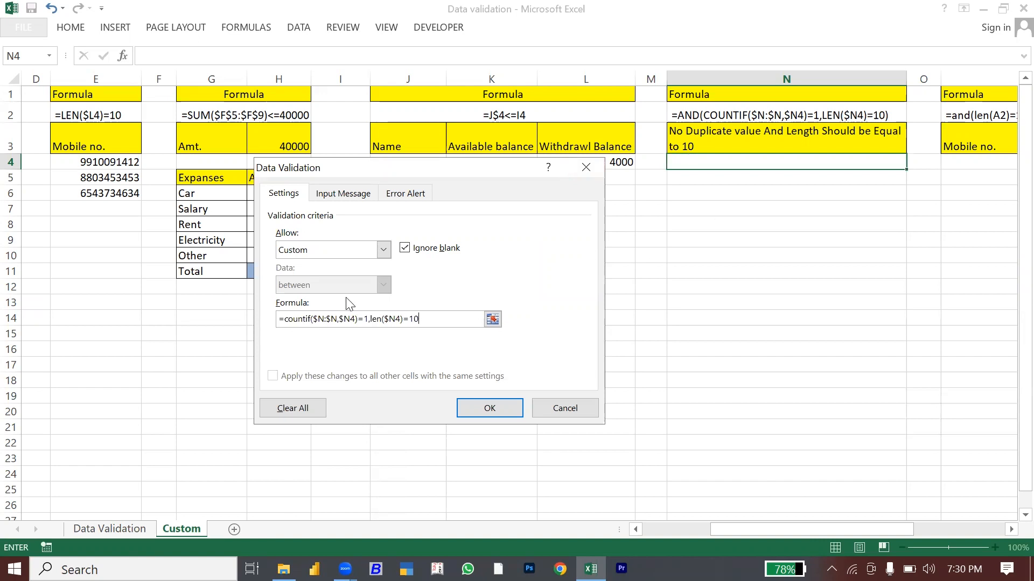
left_click(286, 321)
type("and(")
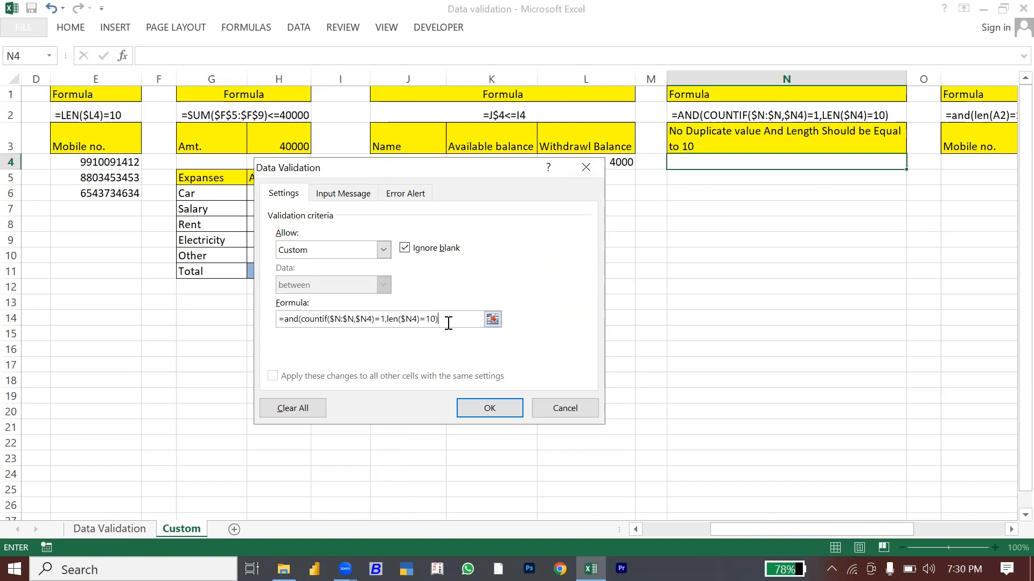
Step: Confirm N4's rule and paste it as validation-only down column N to row 26
left_click(489, 409)
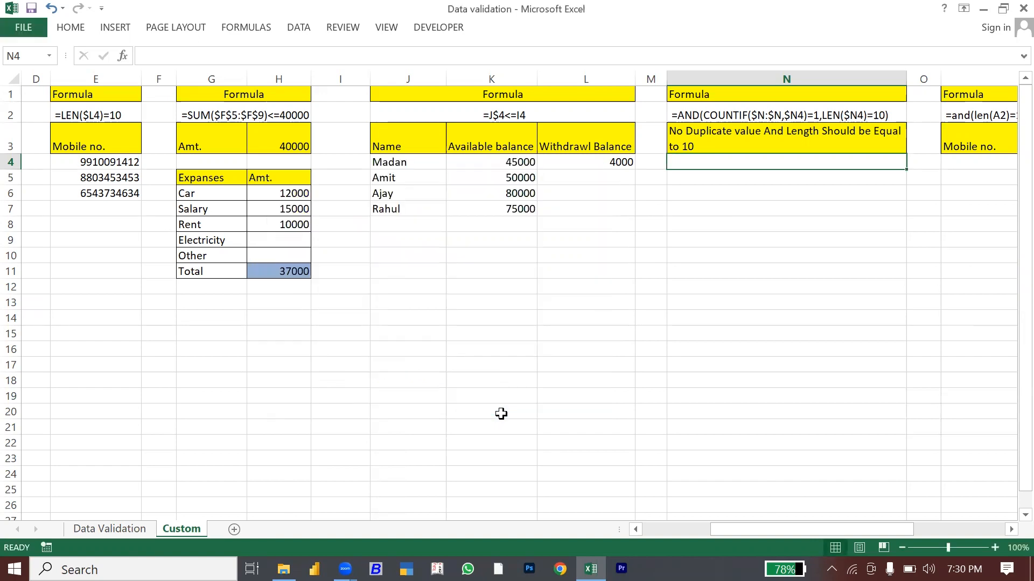
key("ctrl+c")
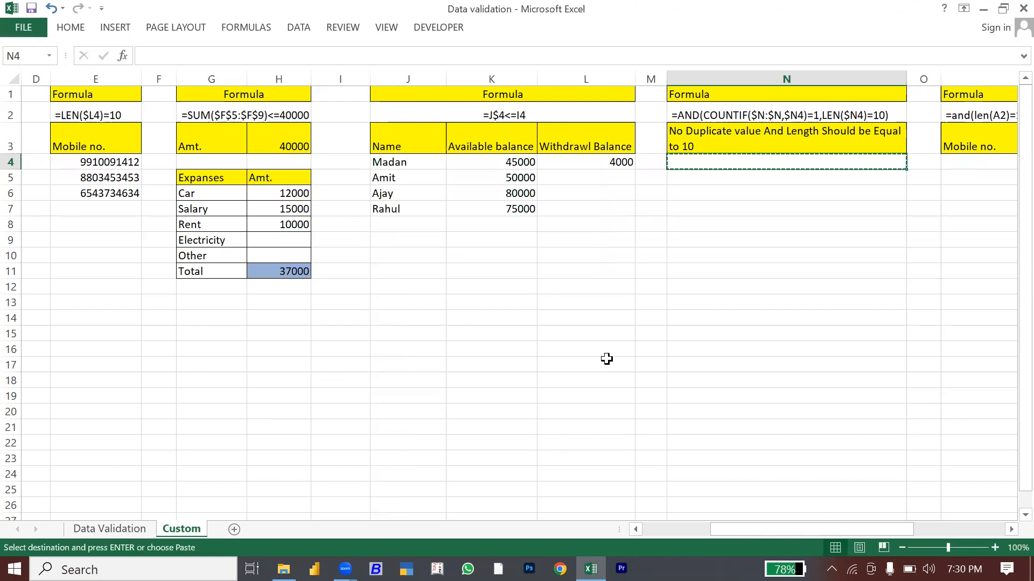
key("shift+Down")
key("shift+Down")
key("shift+Down")
key("shift+Down")
key("shift+Down")
key("shift+Down")
key("shift+Down")
key("shift+Down")
key("shift+Down")
key("shift+Down")
key("shift+Down")
key("shift+Down")
key("shift+Down")
key("shift+Down")
key("shift+Down")
key("shift+Down")
key("shift+Down")
key("shift+Down")
key("shift+Down")
key("shift+Down")
key("shift+Down")
key("shift+Down")
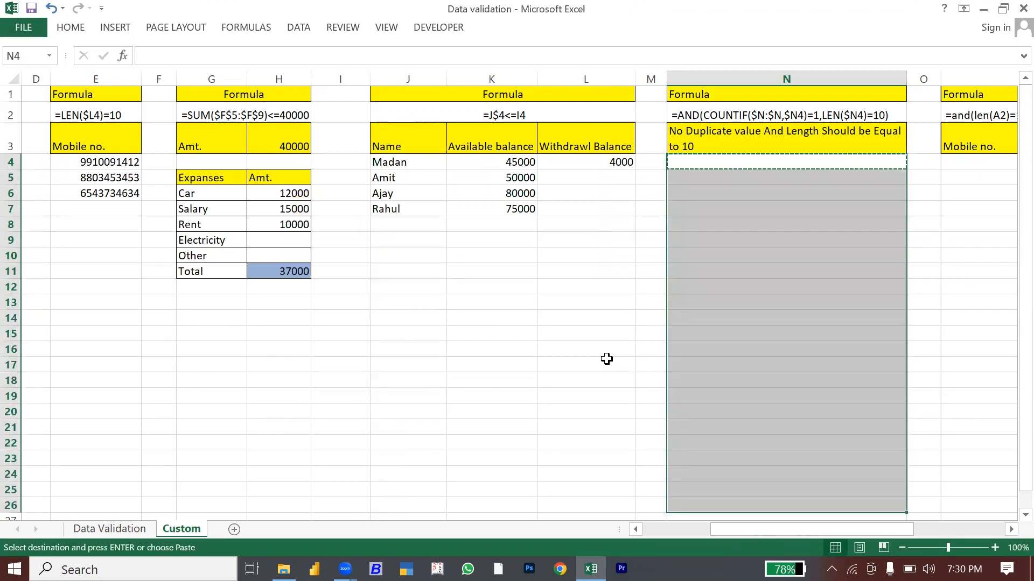
key("ctrl+alt+v")
key("c")
key("n")
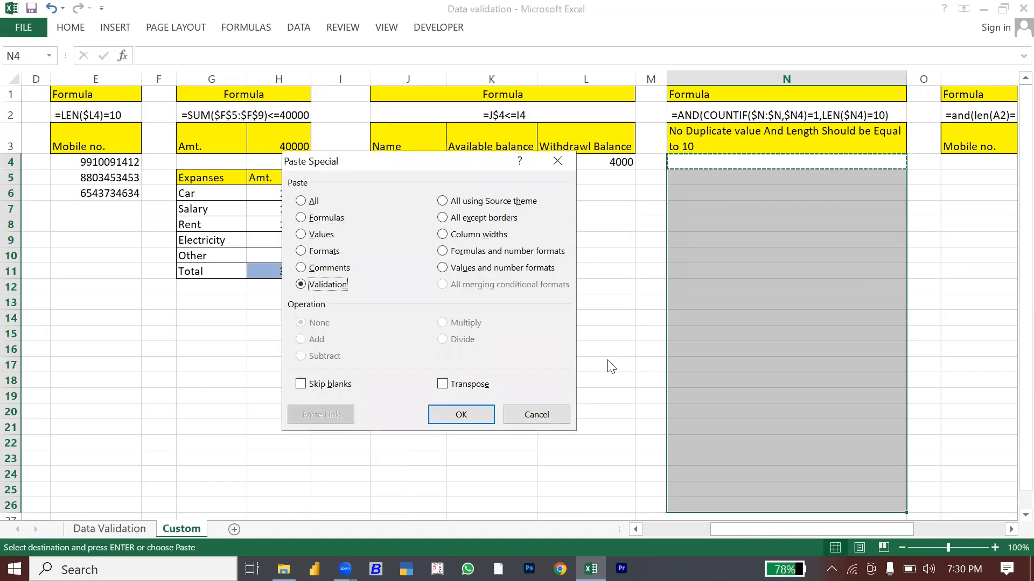
key("Return")
key("Escape")
key("Right")
key("Left")
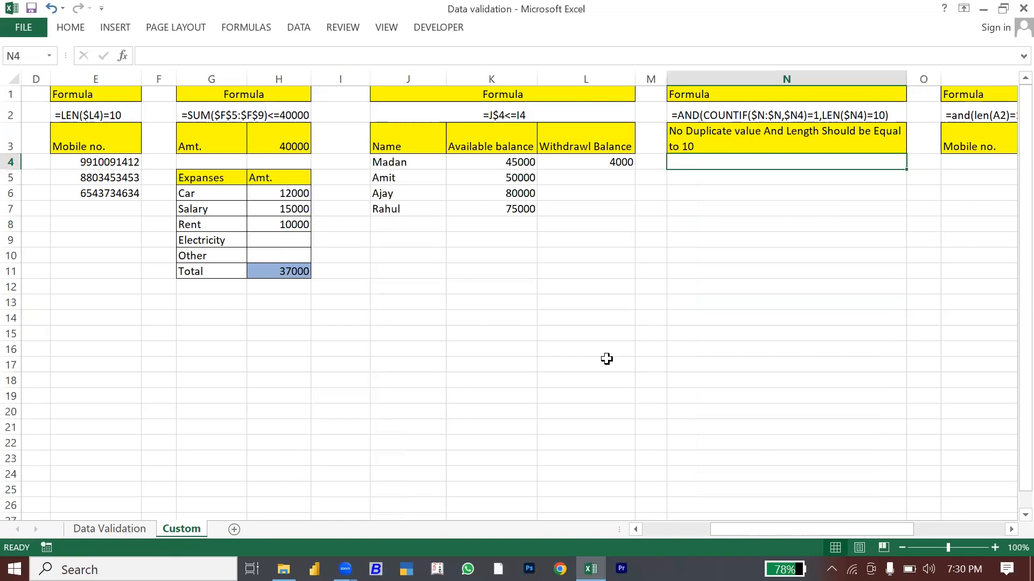
key("Return")
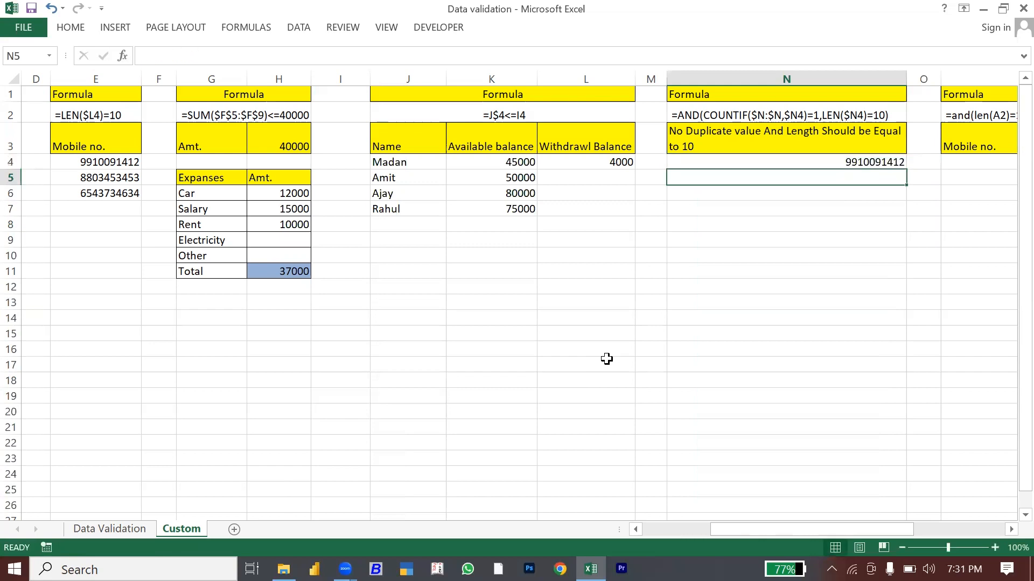
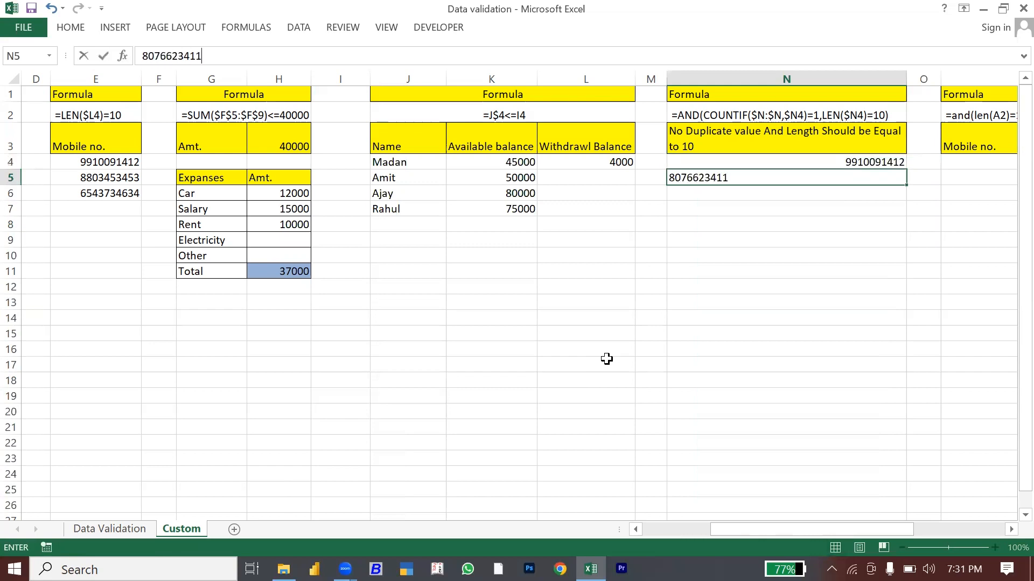
key("Return")
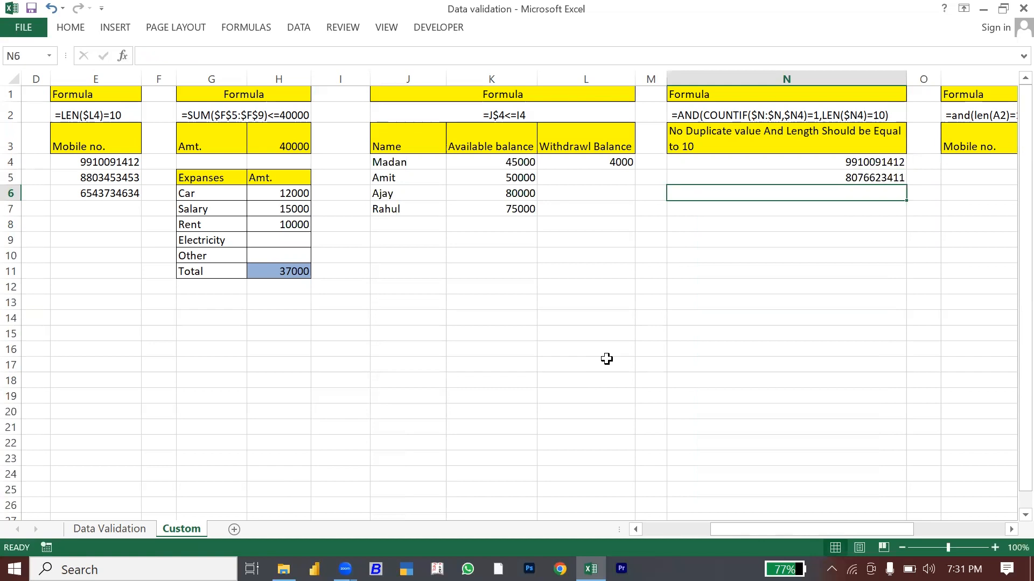
type("6876867")
key("Return")
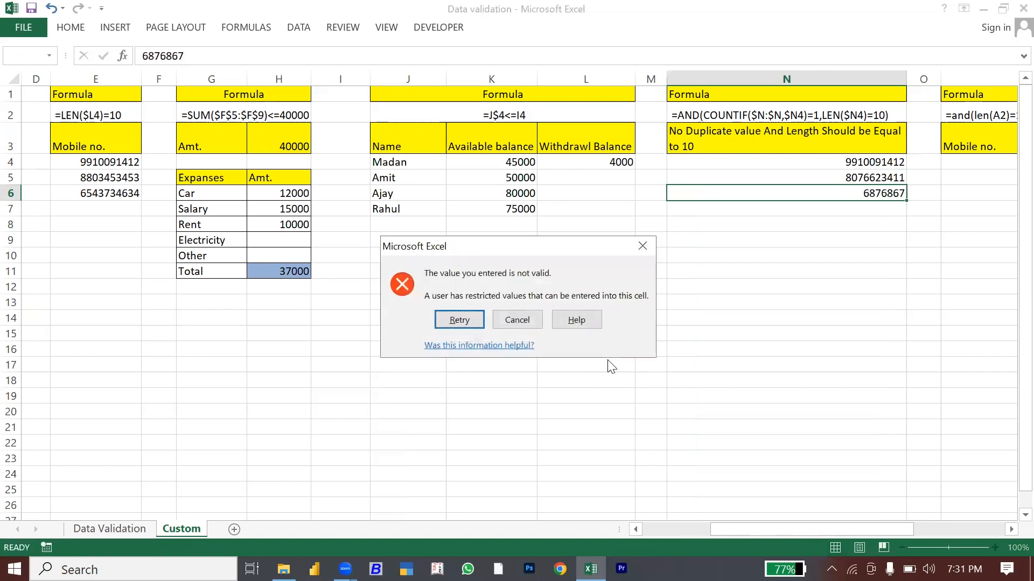
key("Escape")
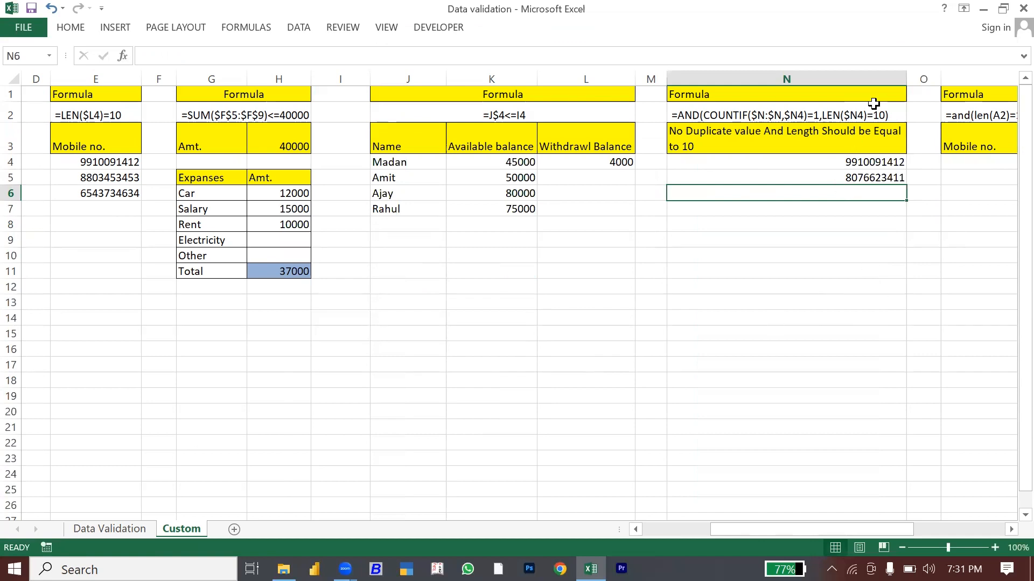
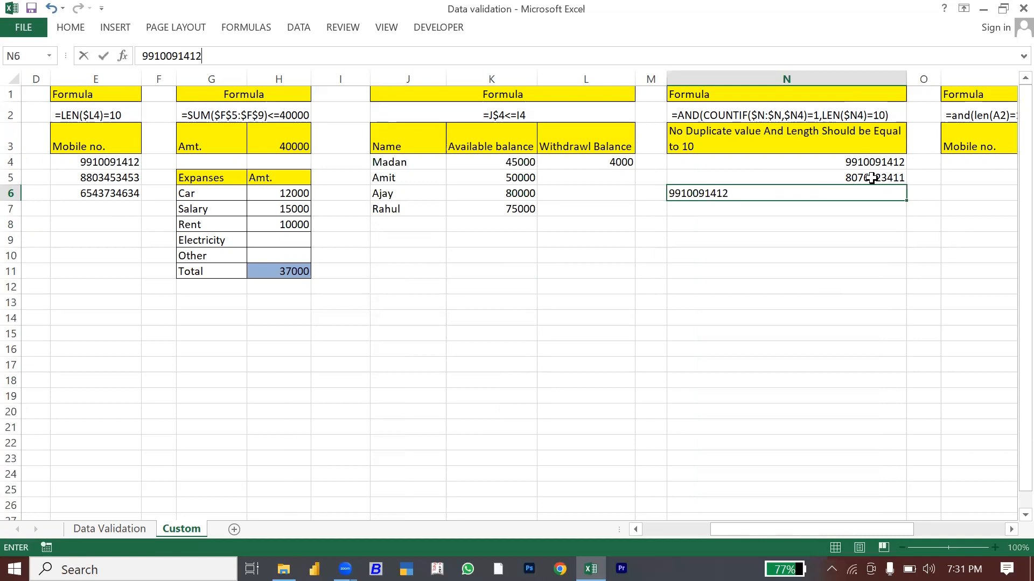
key("Return")
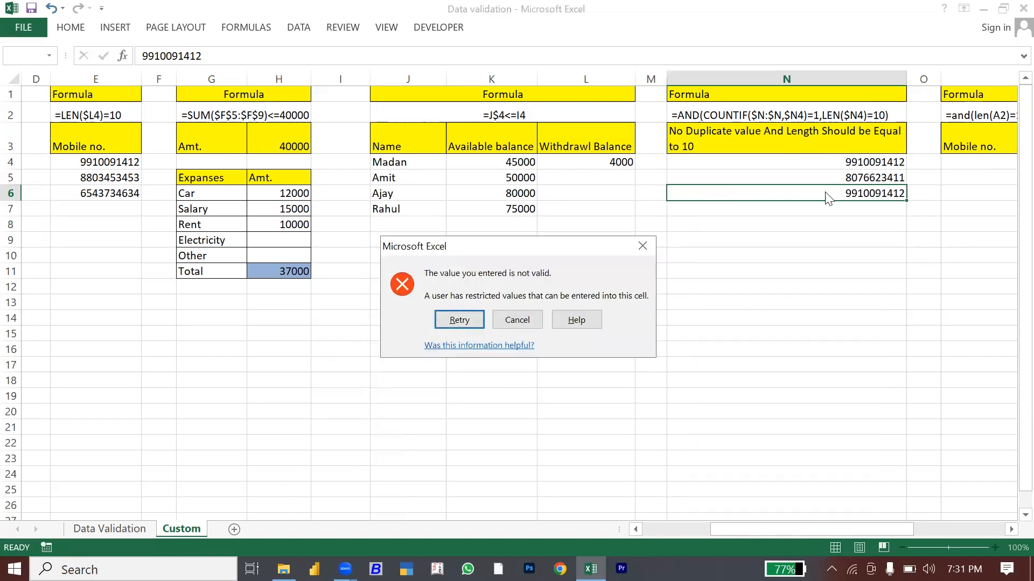
key("Escape")
key("Right")
key("Right")
Step: Enter asdfg12345 in N6, which the rule accepts
key("Left")
key("Left")
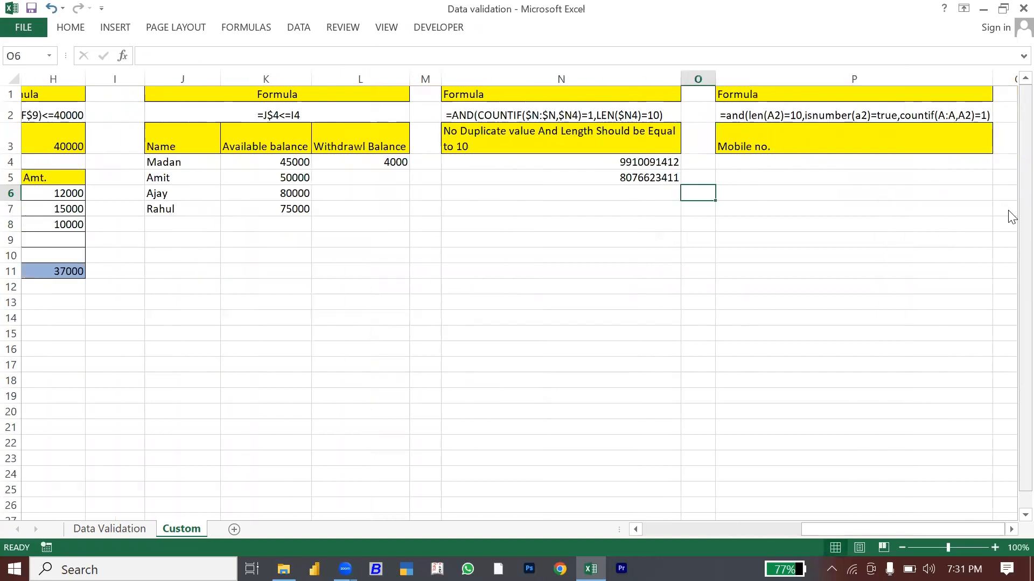
type("asdf")
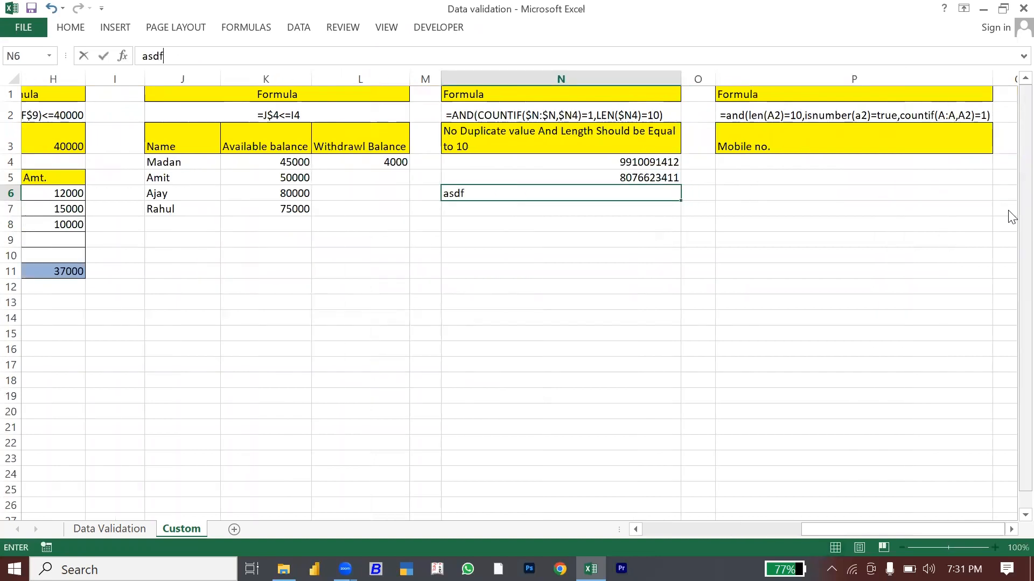
type("g12345")
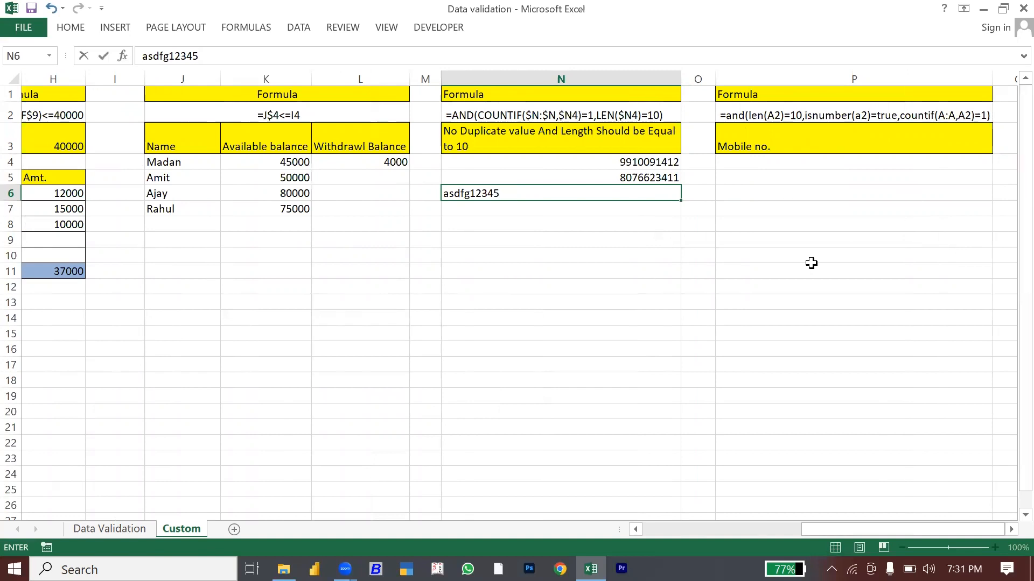
key("Return")
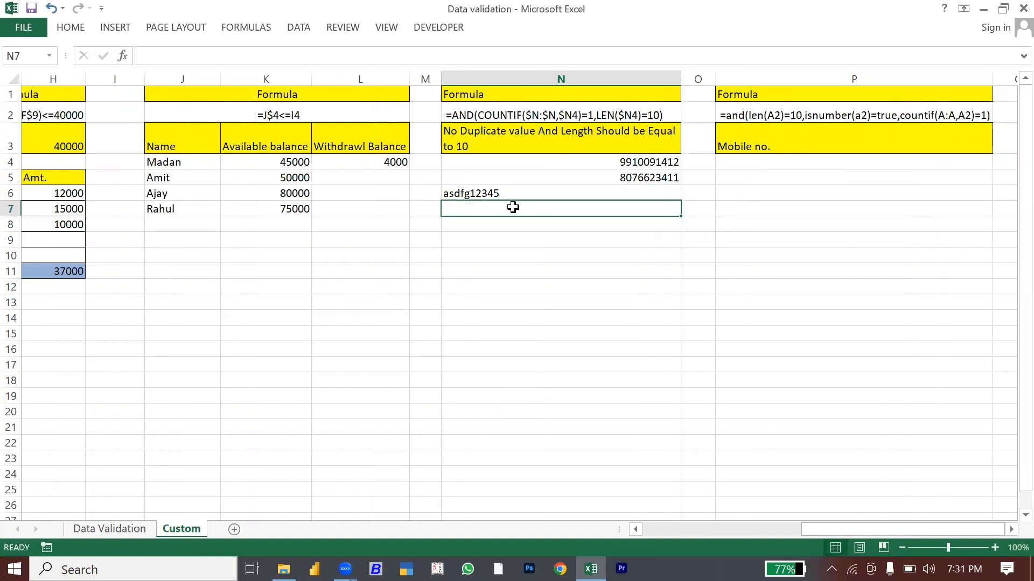
left_click(490, 193)
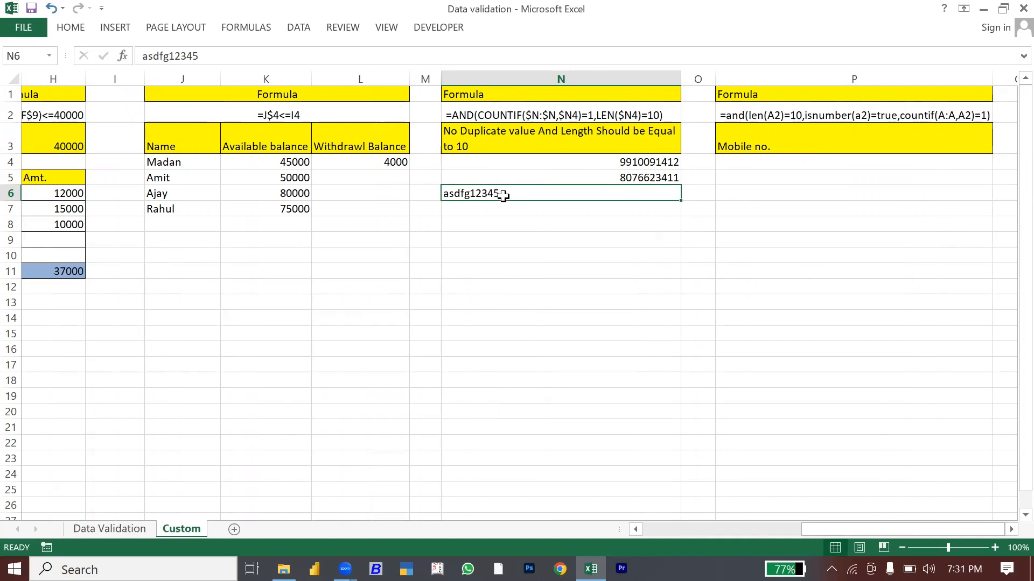
Step: Copy cell P4 under the Mobile no. heading
left_click(753, 187)
left_click(740, 165)
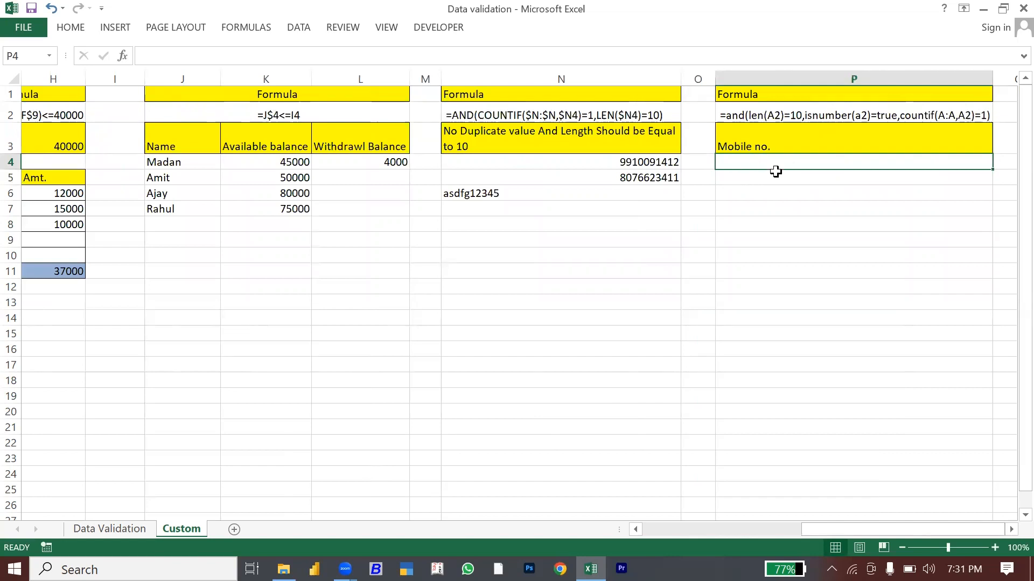
key("ctrl+c")
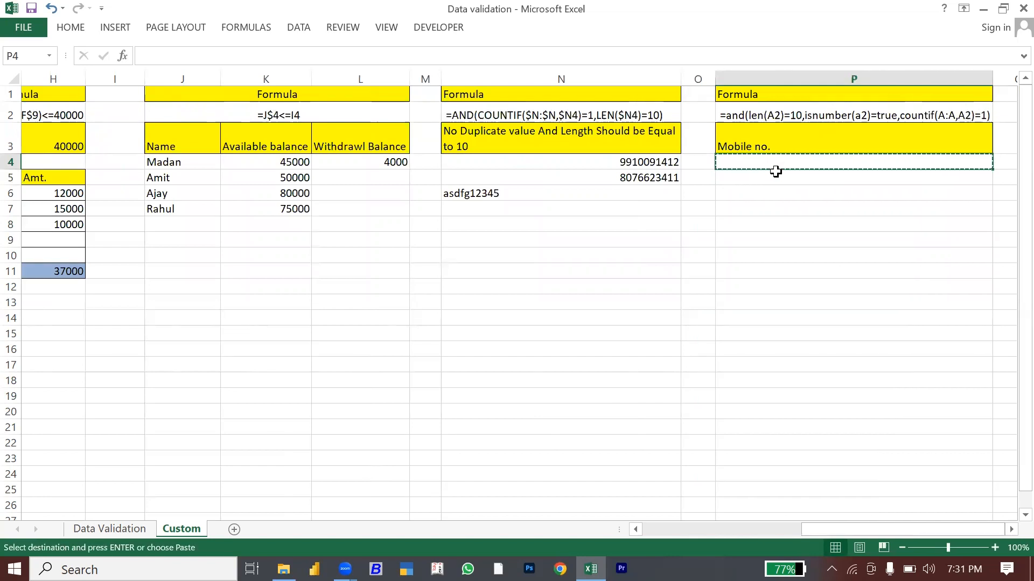
Step: Open Data Validation for P4 and set Allow to Custom
key("Escape")
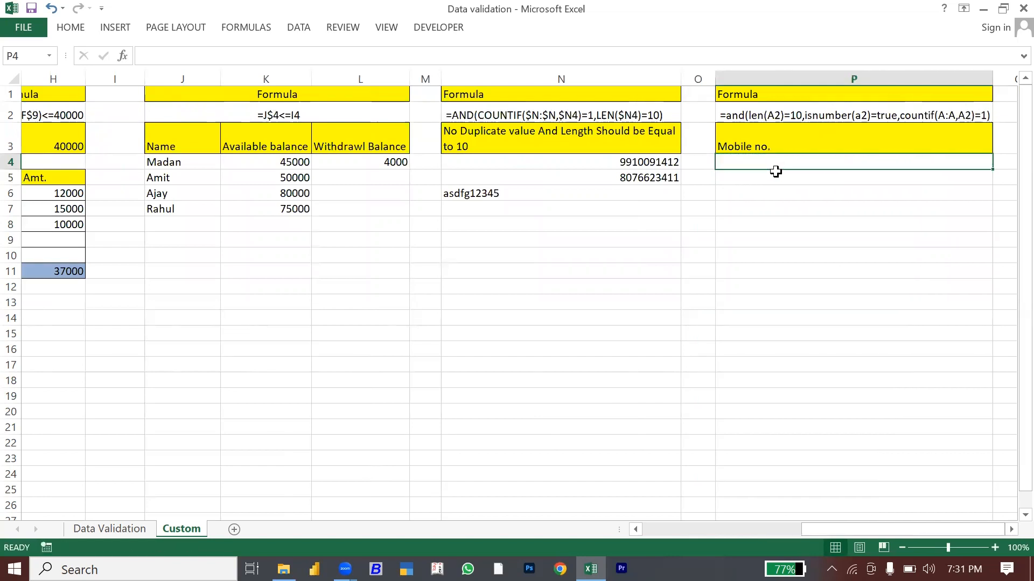
left_click(299, 29)
left_click(612, 79)
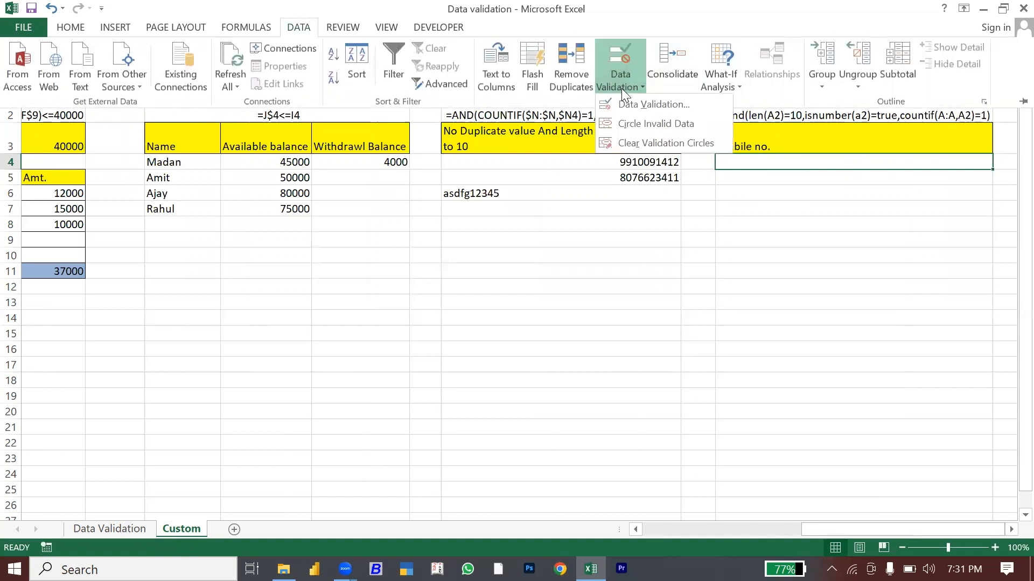
left_click(628, 106)
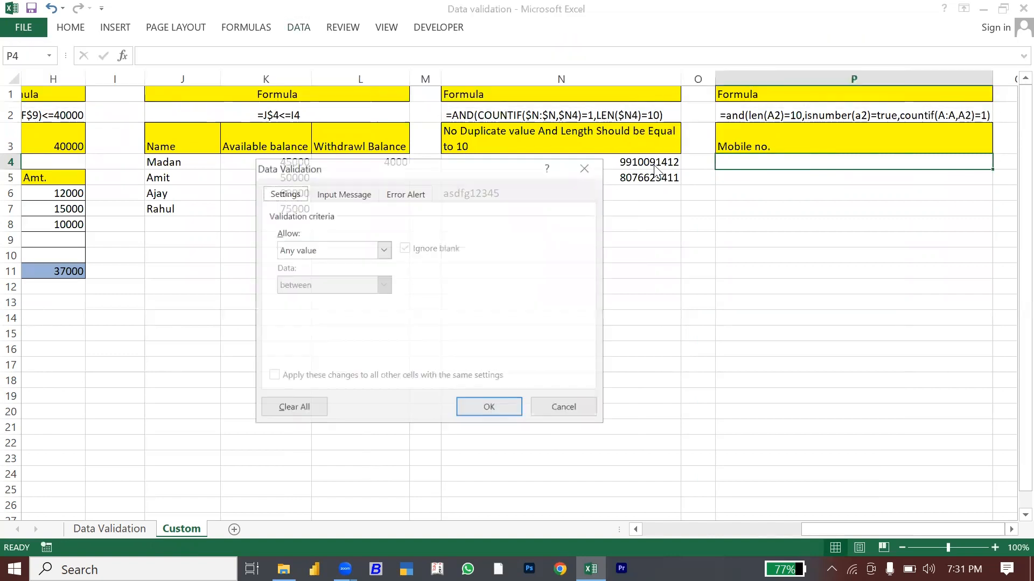
left_click(347, 252)
left_click(311, 343)
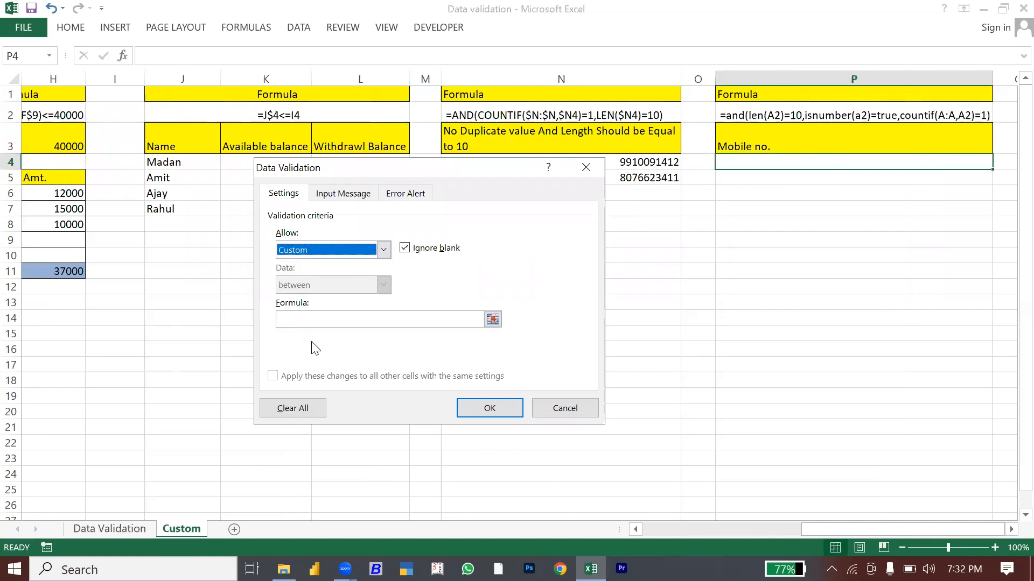
Step: Start the formula as =and(countif($P:$P,$P4) with absolute references
left_click(294, 317)
type("=")
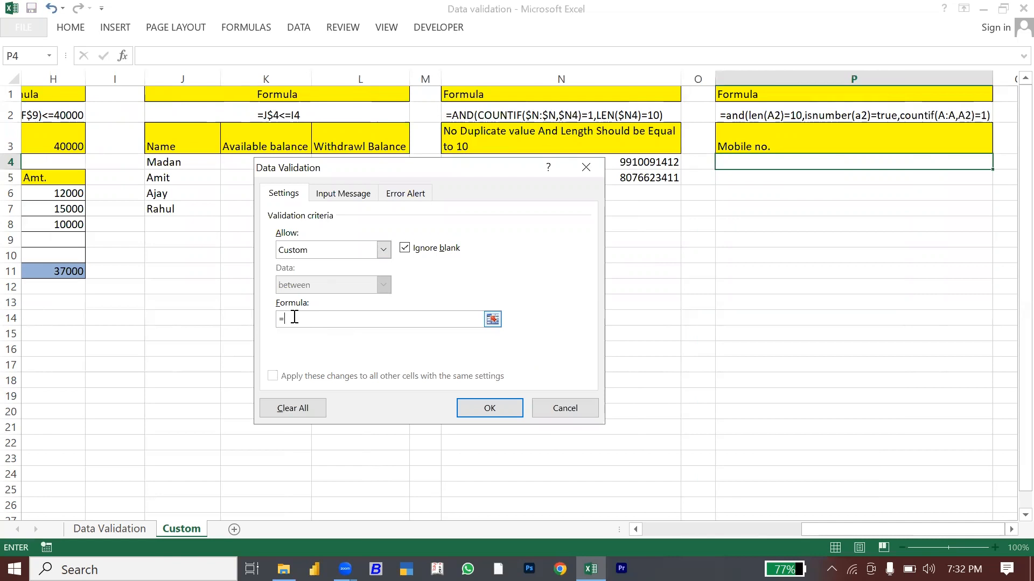
type("and(")
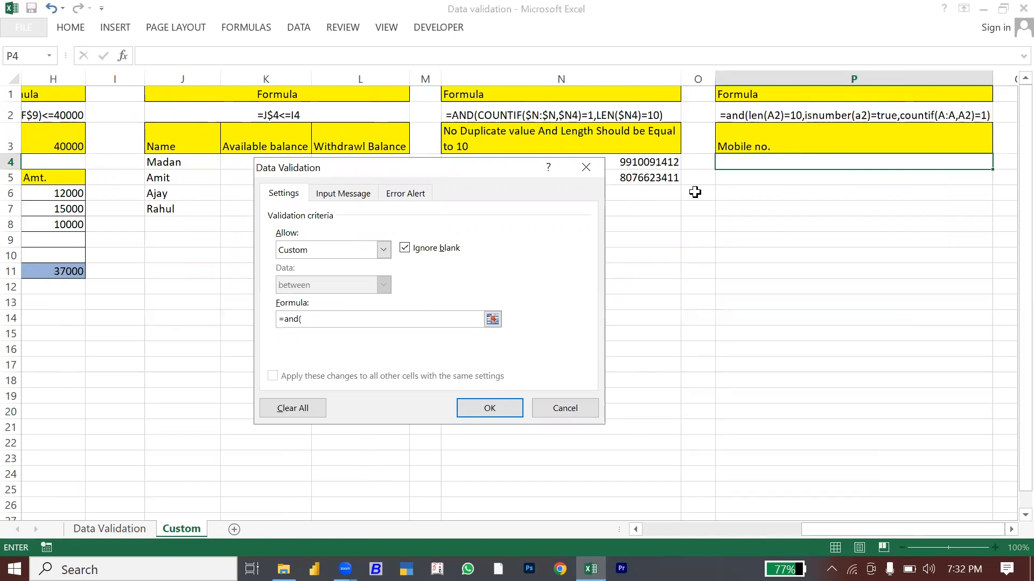
left_click(757, 74)
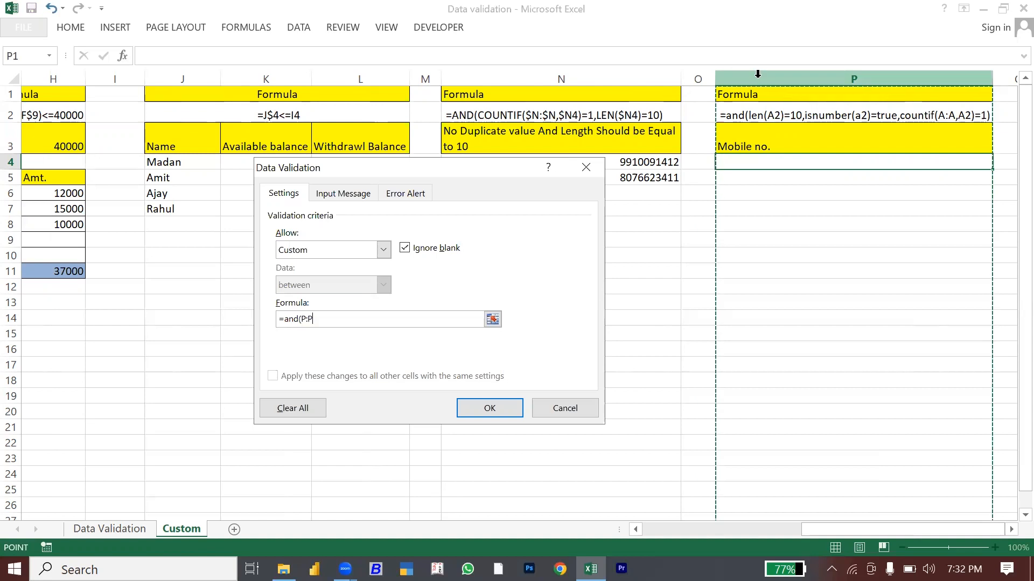
key("BackSpace")
key("BackSpace")
type("countif")
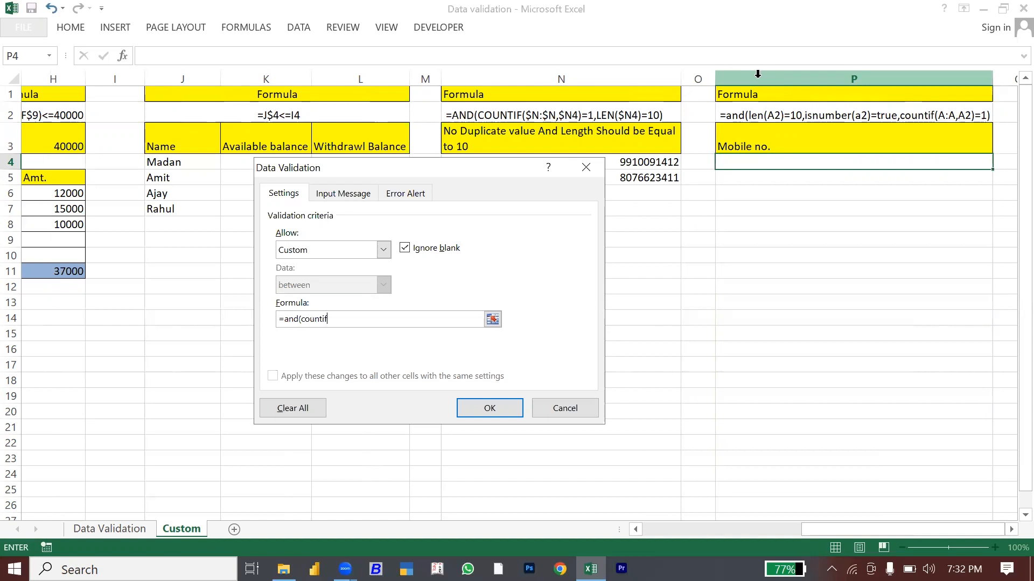
type("(")
left_click(819, 79)
key("F4")
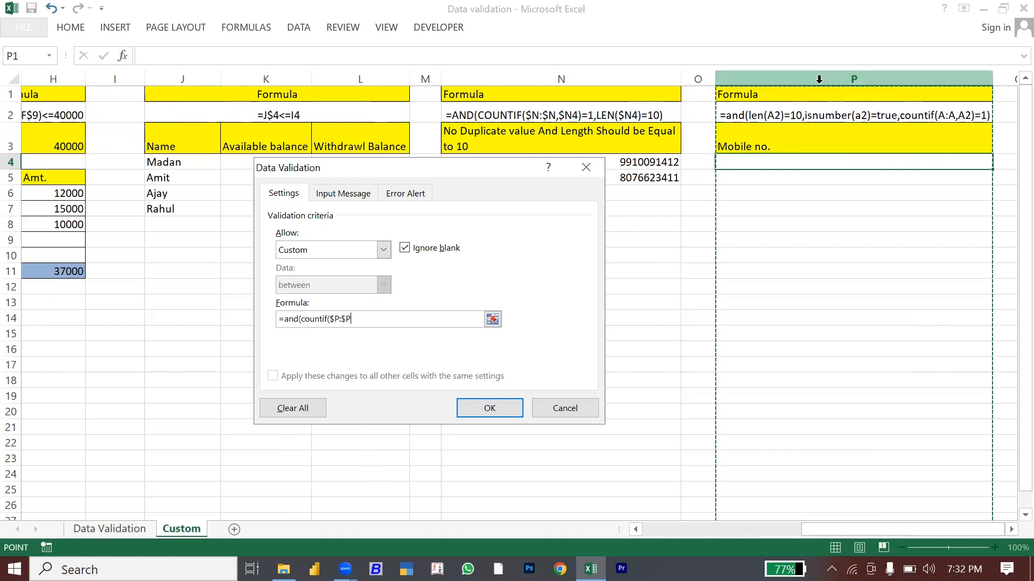
type(",")
left_click(872, 161)
key("F4")
key("F4")
key("F4")
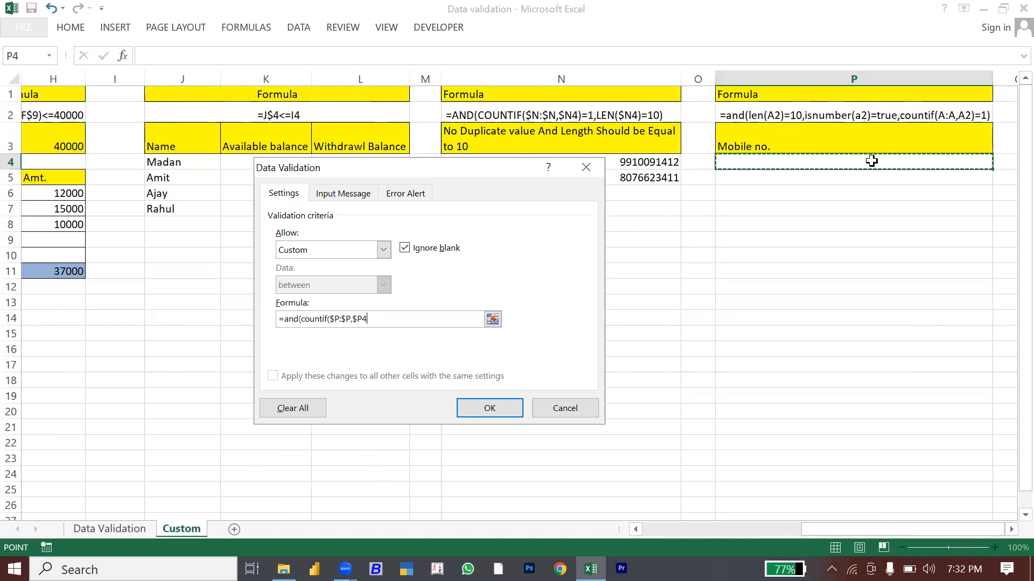
type(")=1,")
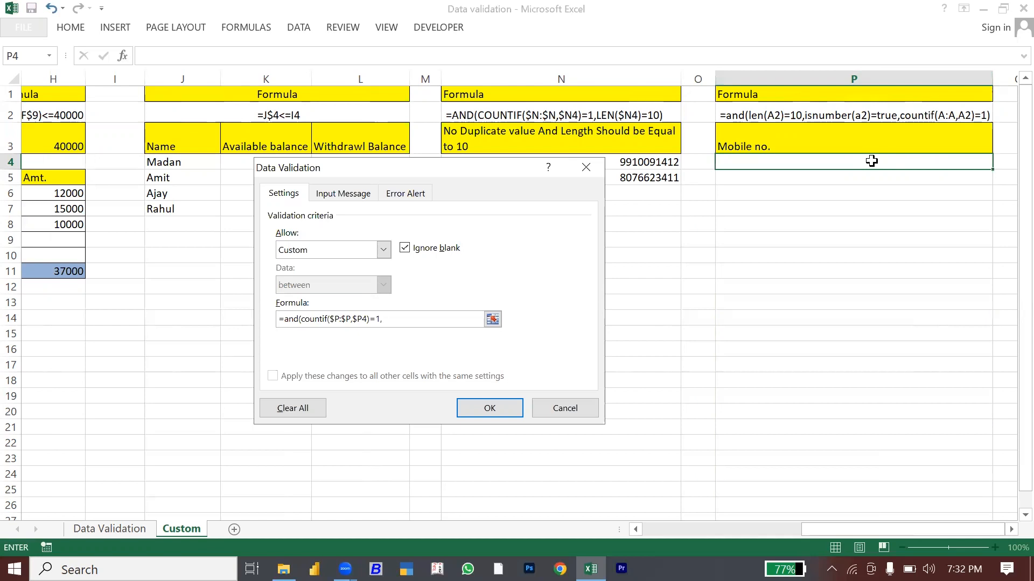
Step: Append =1, LEN($P4)=10 and ISNUMBER($P4)=TRUE conditions to P4's formula
type("len(")
left_click(896, 164)
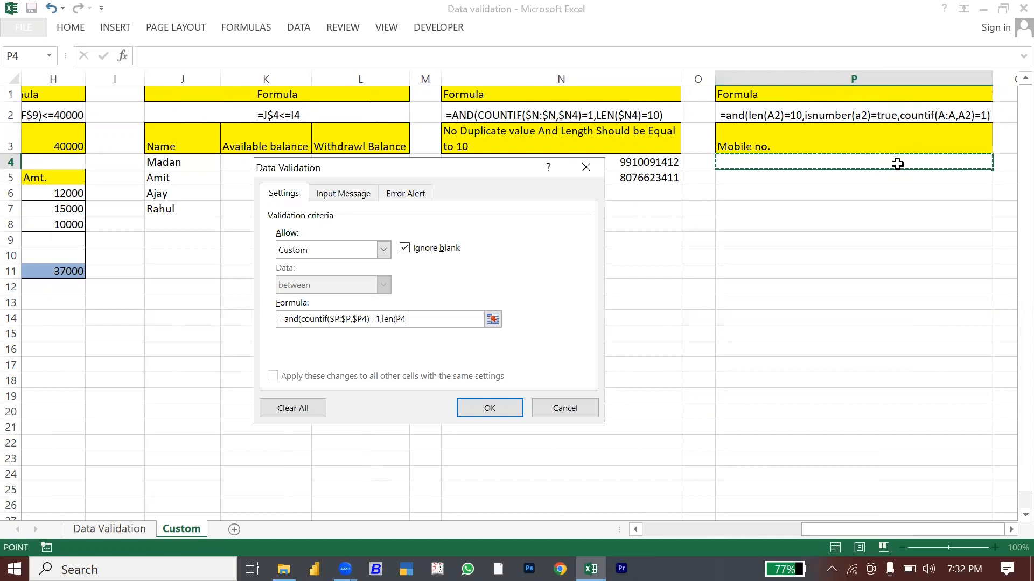
key("F4")
key("F4")
key("F4")
type(")=10,")
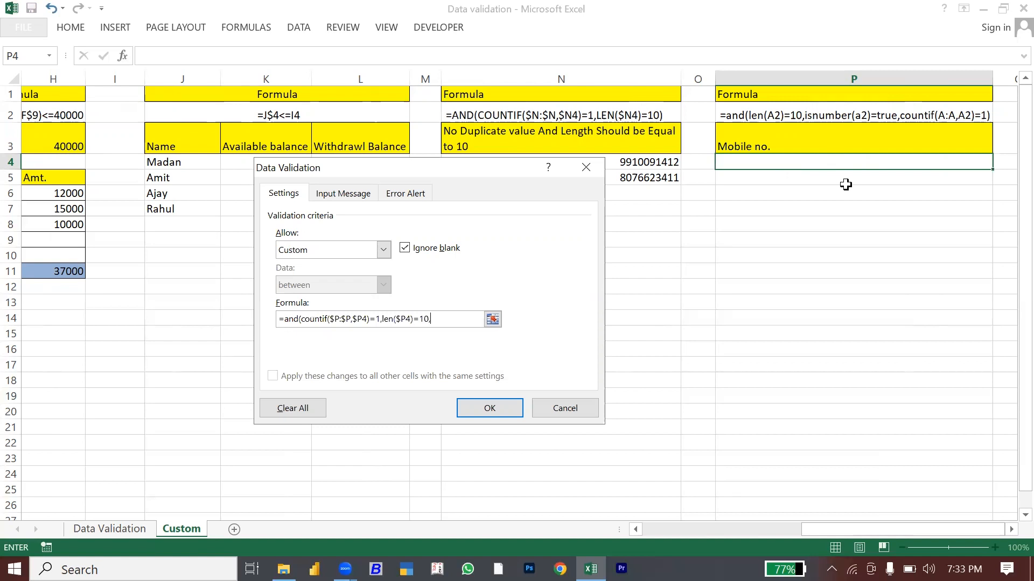
type("isnumbe")
left_click(804, 165)
key("F4")
key("F4")
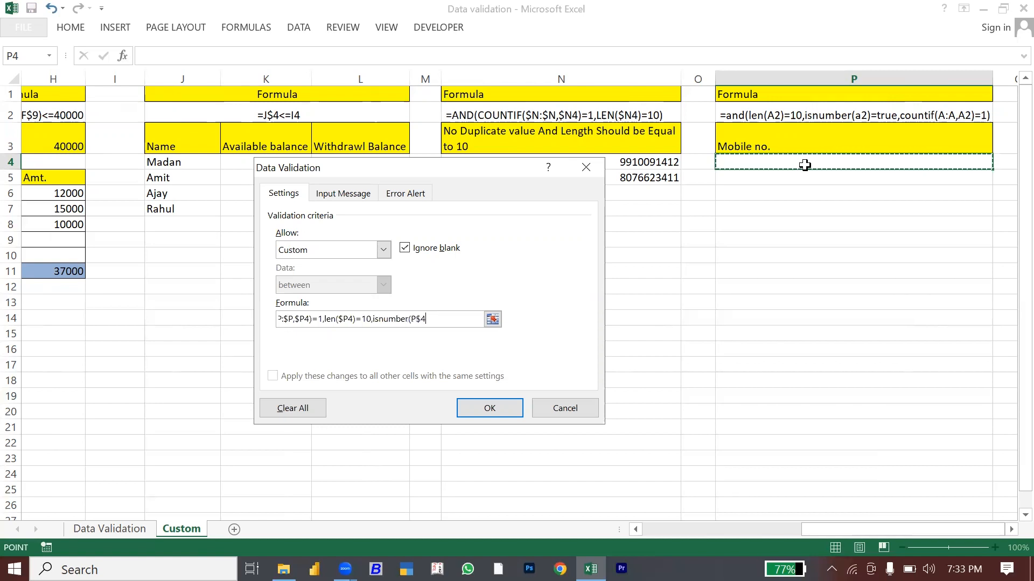
type(")")
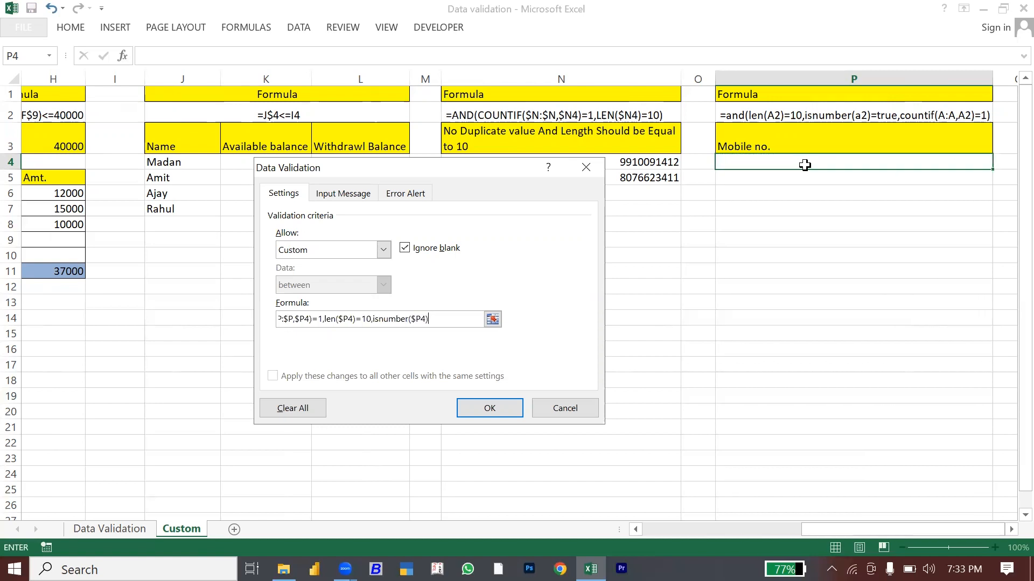
type("=true)")
Step: Confirm P4's rule and paste it as validation-only onto P4:P28
left_click(499, 405)
key("ctrl+c")
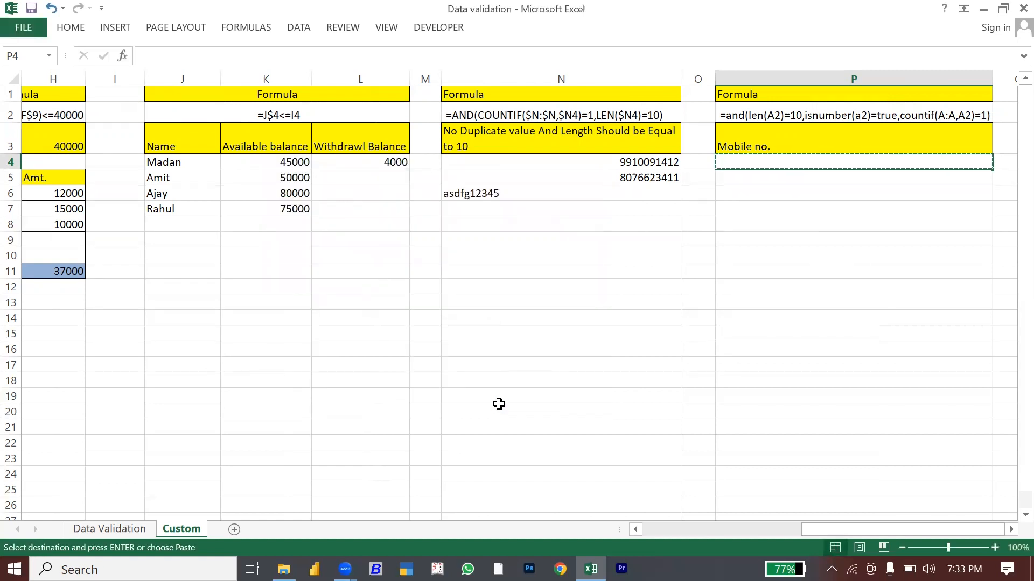
key("shift+Down")
key("shift+Down")
key("shift+Down")
key("shift+Down")
key("shift+Down")
key("shift+Down")
key("shift+Down")
key("shift+Down")
key("shift+Down")
key("shift+Down")
key("shift+Down")
key("shift+Down")
key("shift+Down")
key("shift+Down")
key("shift+Down")
key("shift+Down")
key("shift+Down")
key("shift+Down")
key("shift+Down")
key("shift+Down")
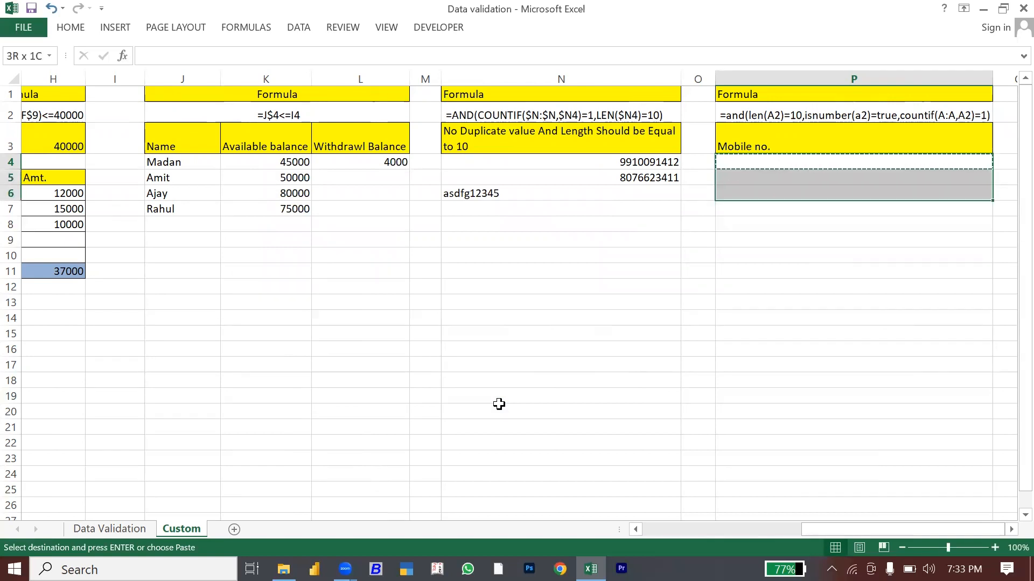
key("shift+Down")
key("shift+Down")
key("shift+Down")
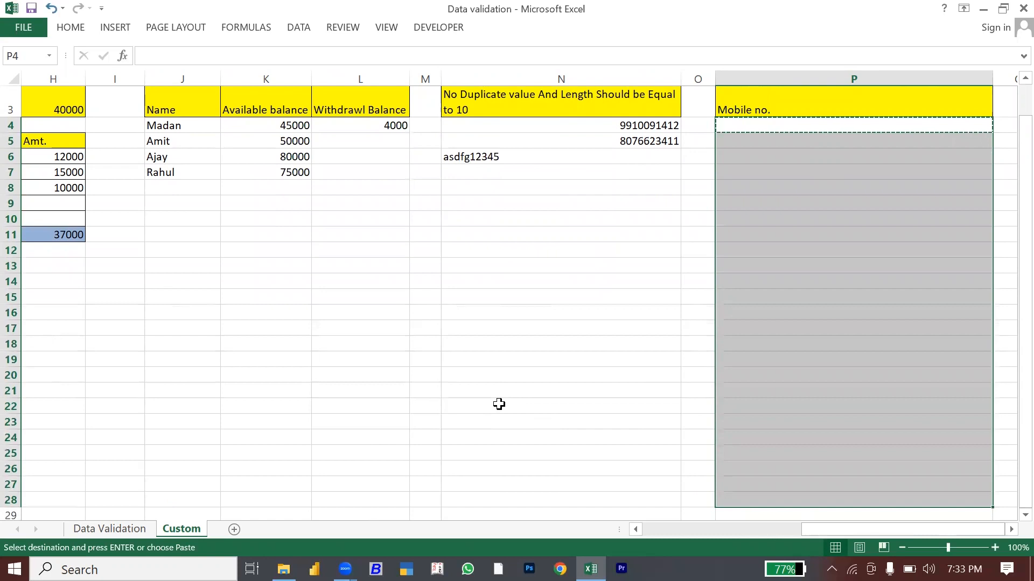
key("ctrl+alt+v")
key("Down")
key("Down")
key("Down")
key("Down")
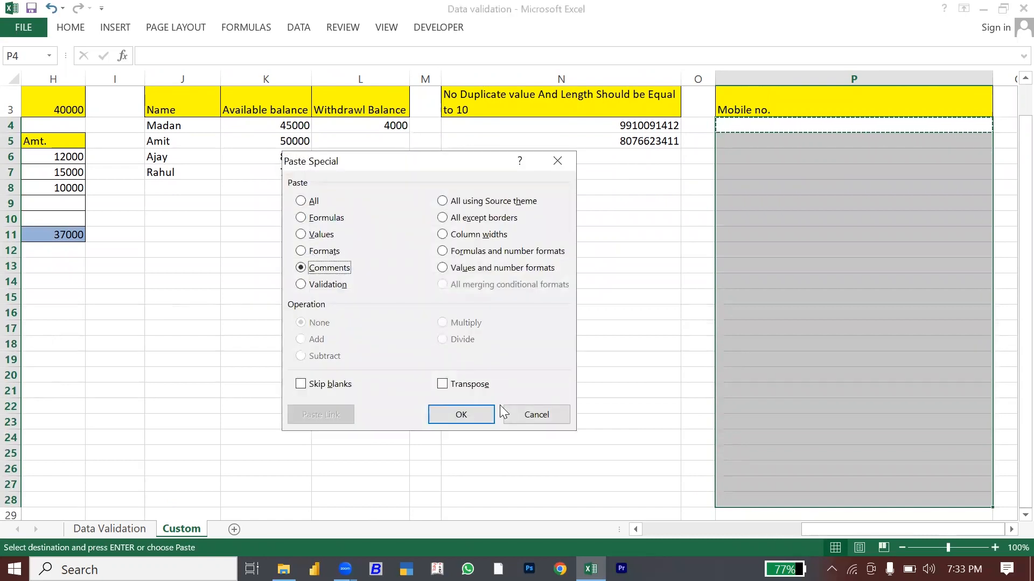
key("Down")
key("Return")
key("Escape")
key("Up")
key("Down")
key("Up")
key("Up")
key("Up")
key("Down")
key("Down")
key("Down")
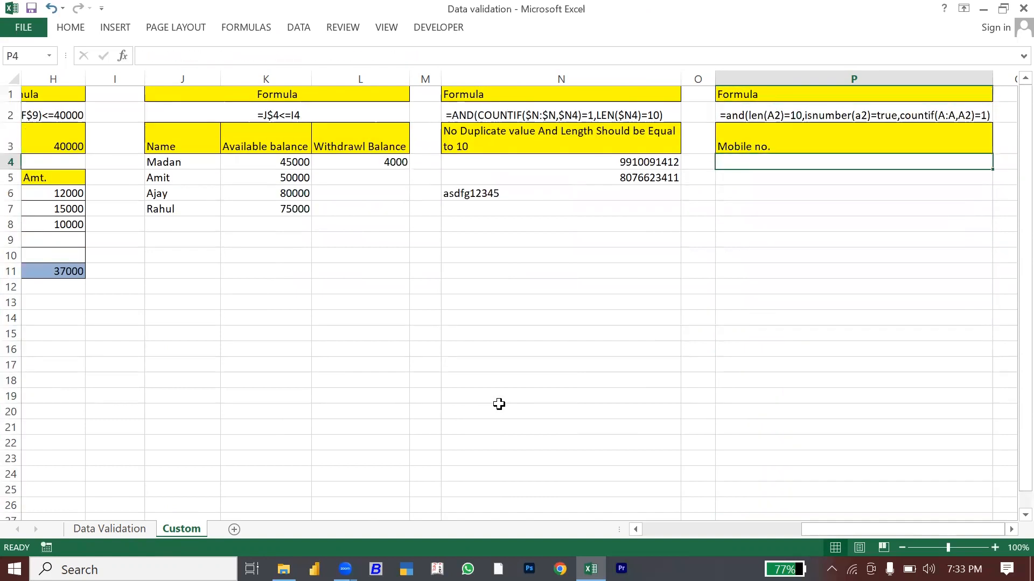
type("123")
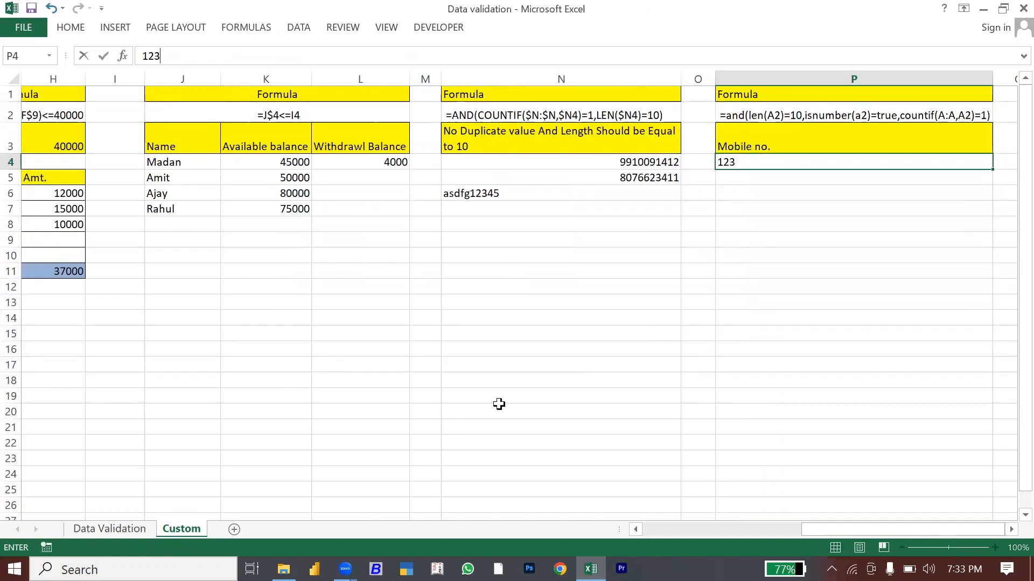
key("Return")
key("Escape")
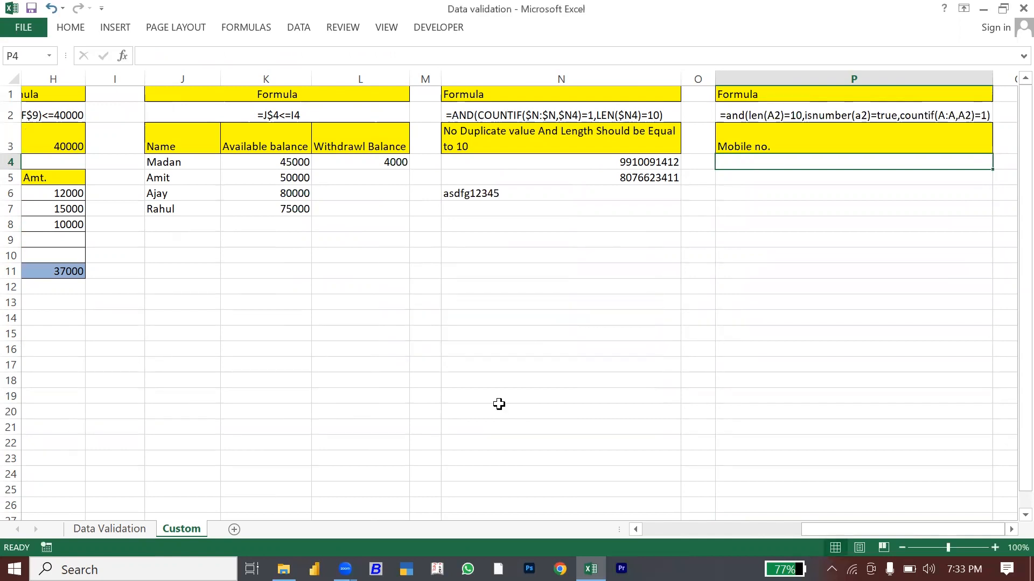
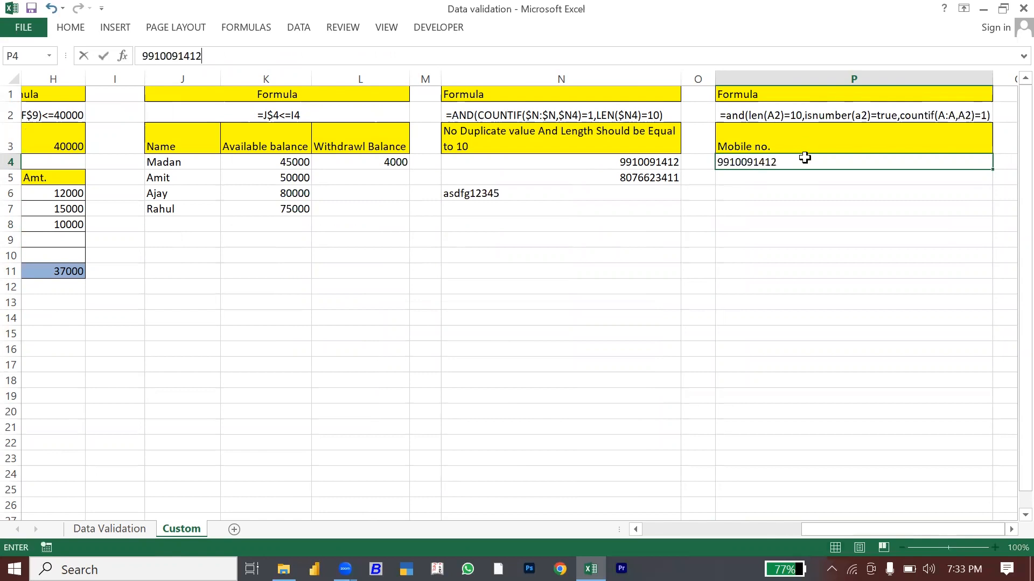
key("Return")
type("78878")
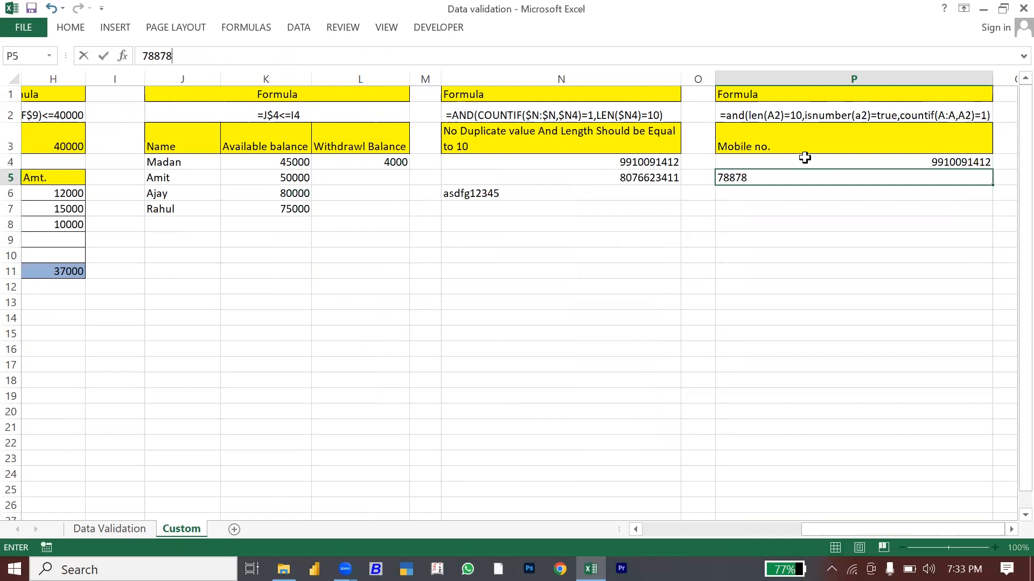
key("Return")
key("Escape")
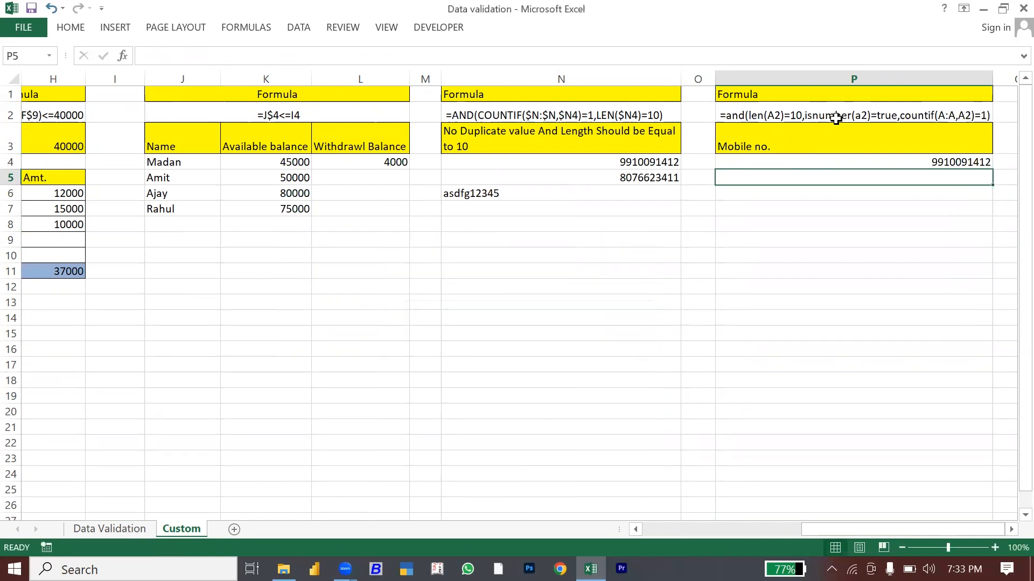
type("jkskdf")
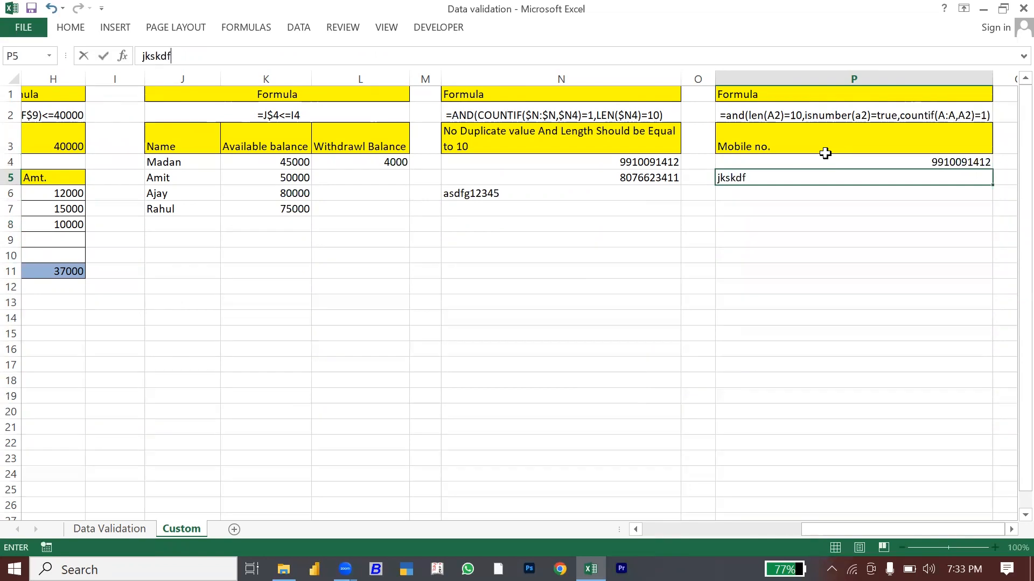
key("Return")
key("Escape")
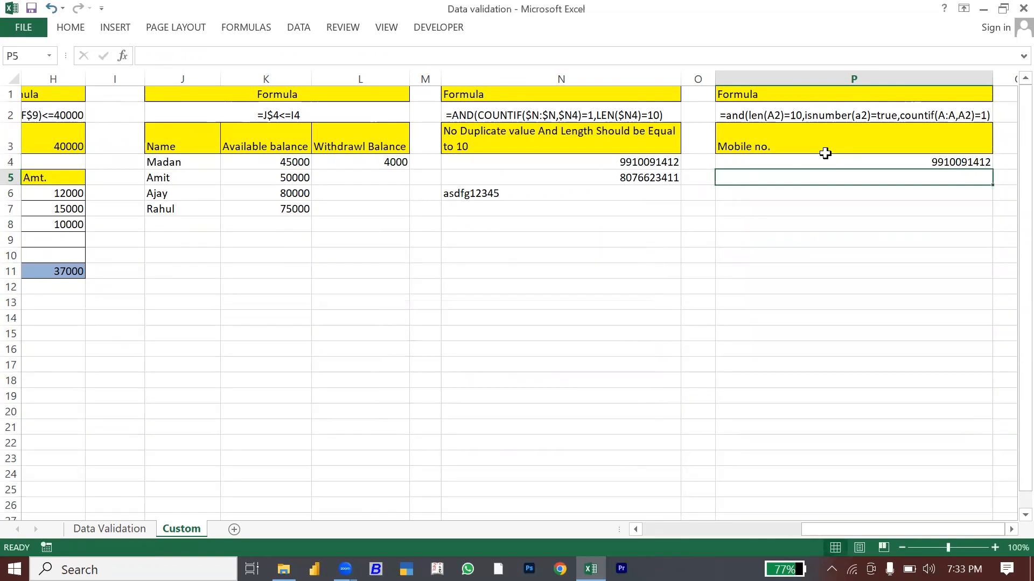
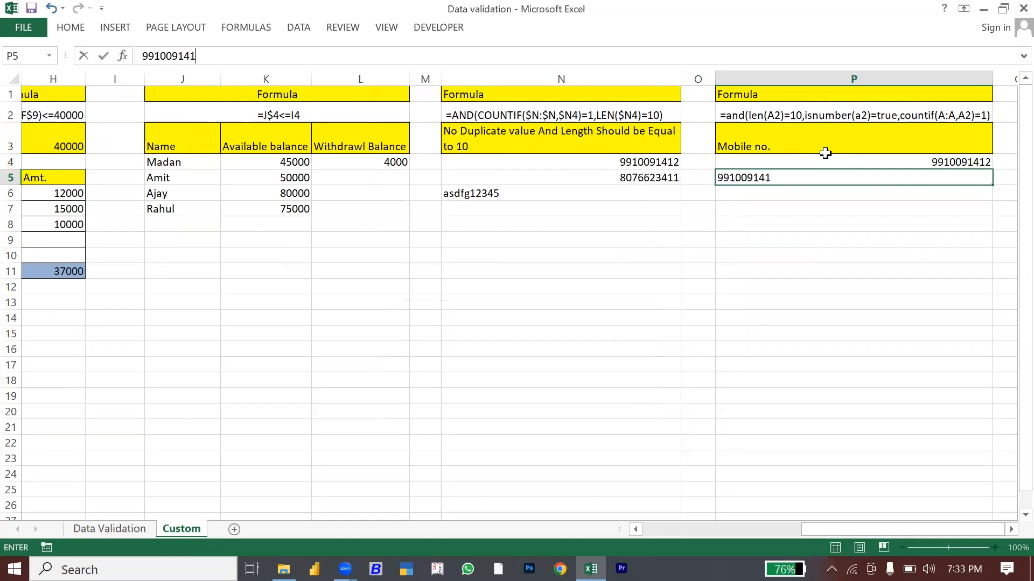
key("Return")
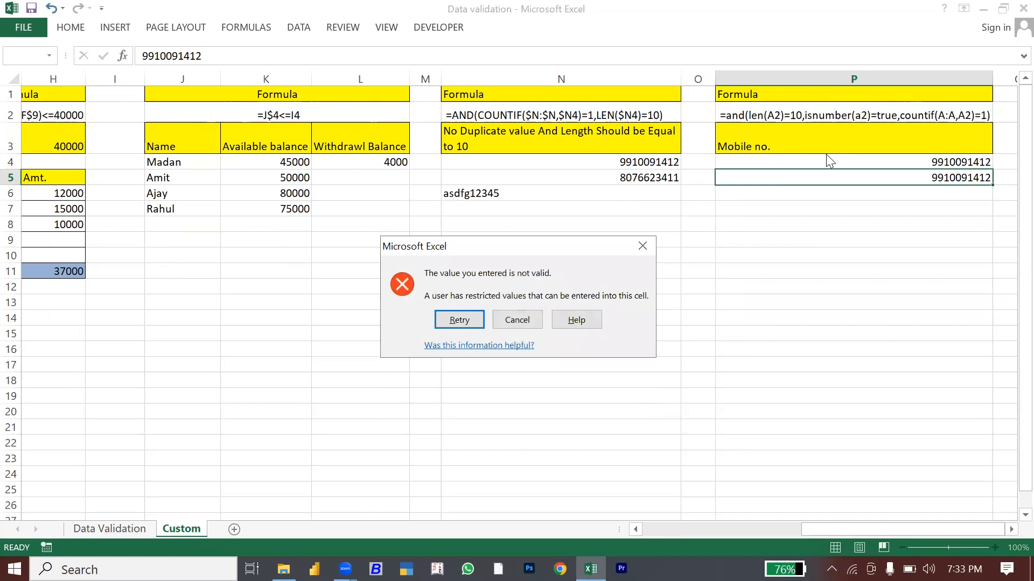
key("Escape")
Step: Clear the sample names from A4:A6
left_click(668, 255)
left_click(245, 303)
key("Left")
key("Left")
key("Home")
key("Up")
key("Up")
key("Up")
key("Up")
key("Up")
key("Up")
key("Up")
key("Up")
key("Up")
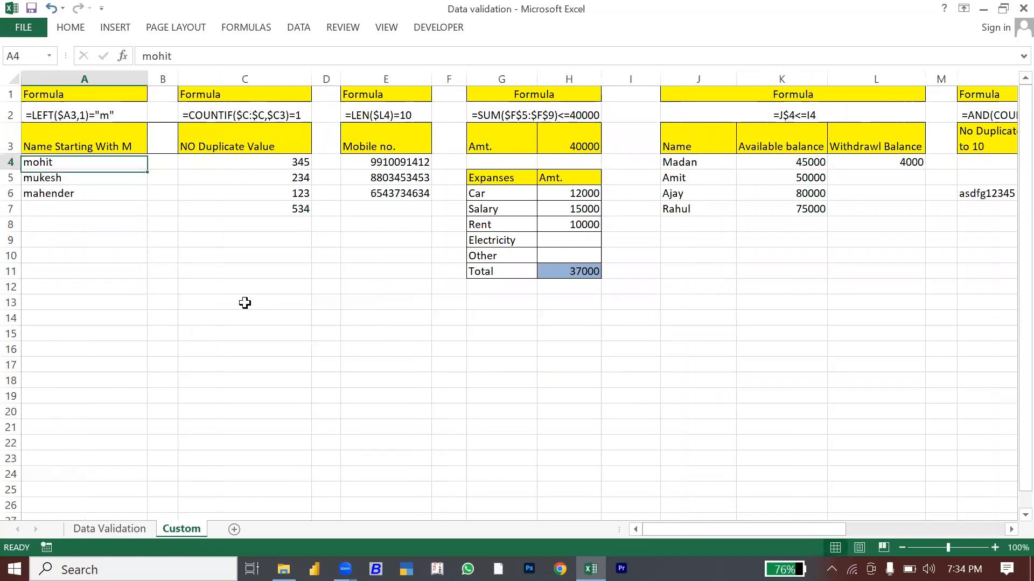
key("shift+Down")
key("shift+Down")
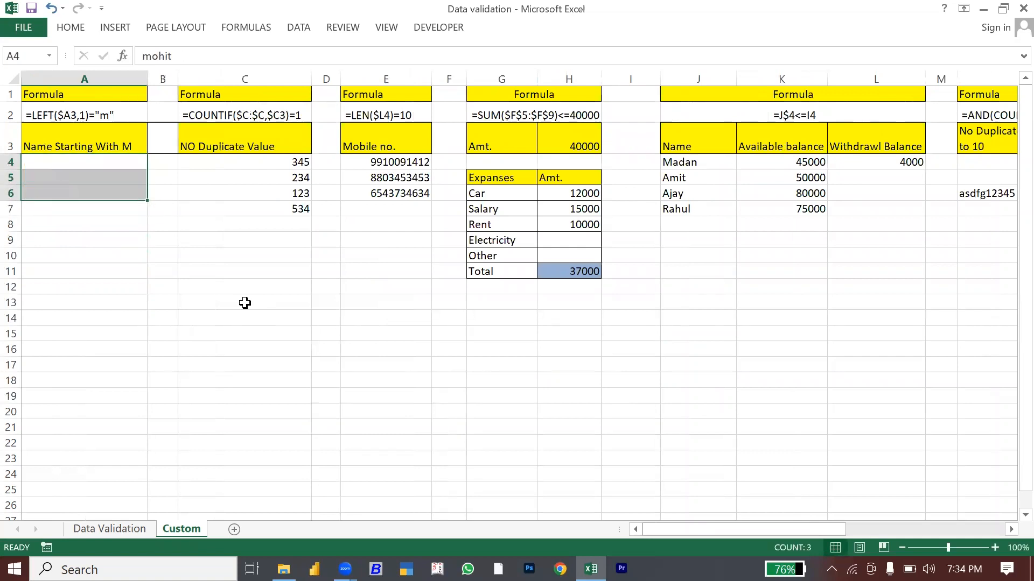
key("Delete")
Step: Open A4's Data Validation settings showing the rule =LEFT($A4,1)="m"
left_click(64, 168)
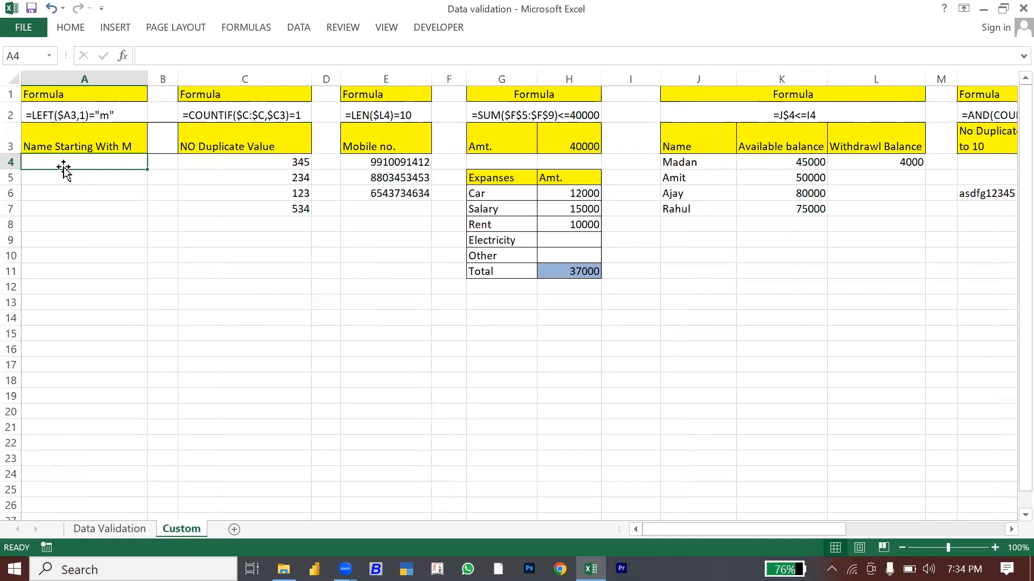
left_click(300, 28)
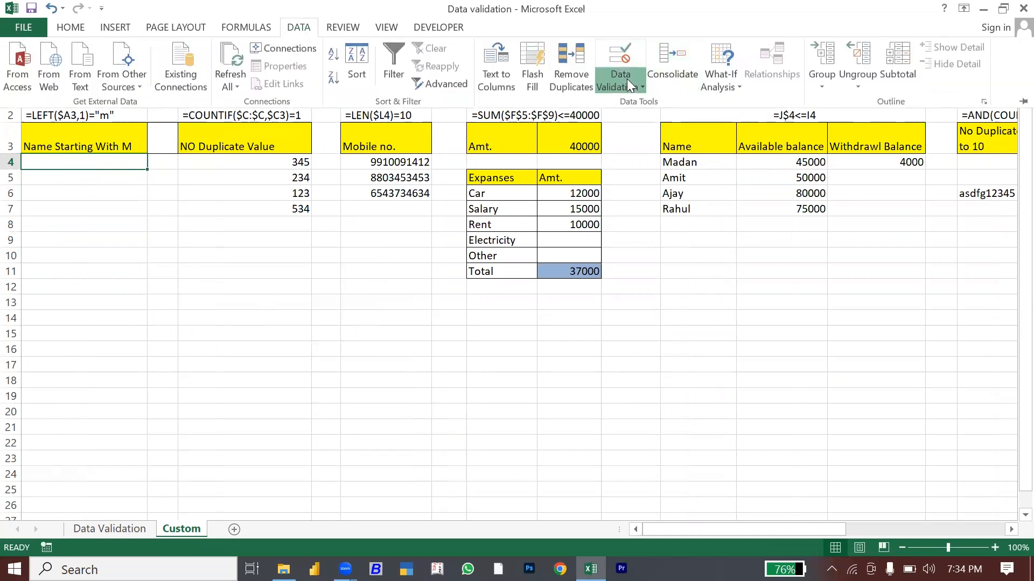
left_click(626, 81)
left_click(636, 102)
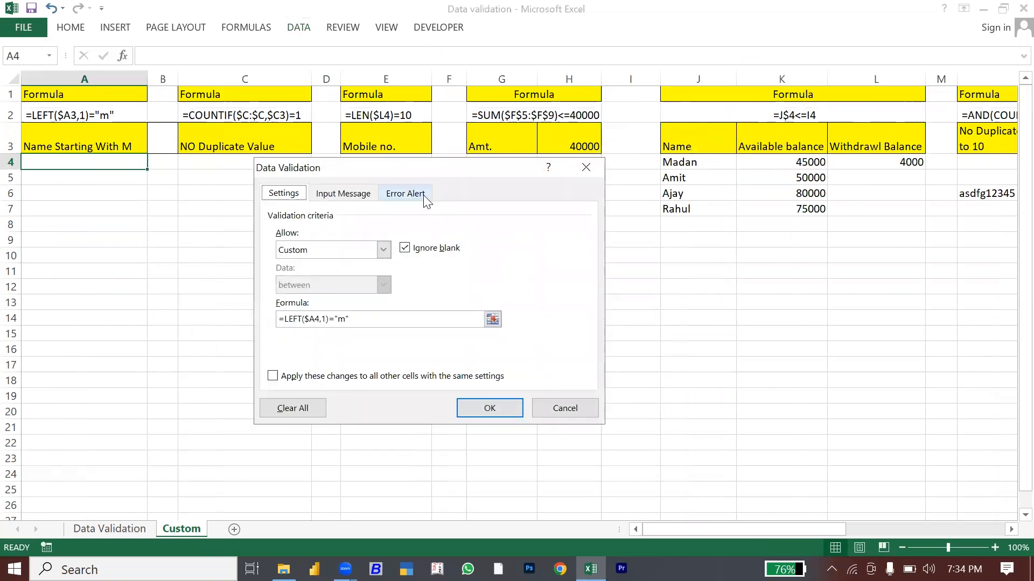
Step: Give A4 the input message 'M text only': 'Please Enter text start with M only'
left_click_drag(353, 167, 458, 164)
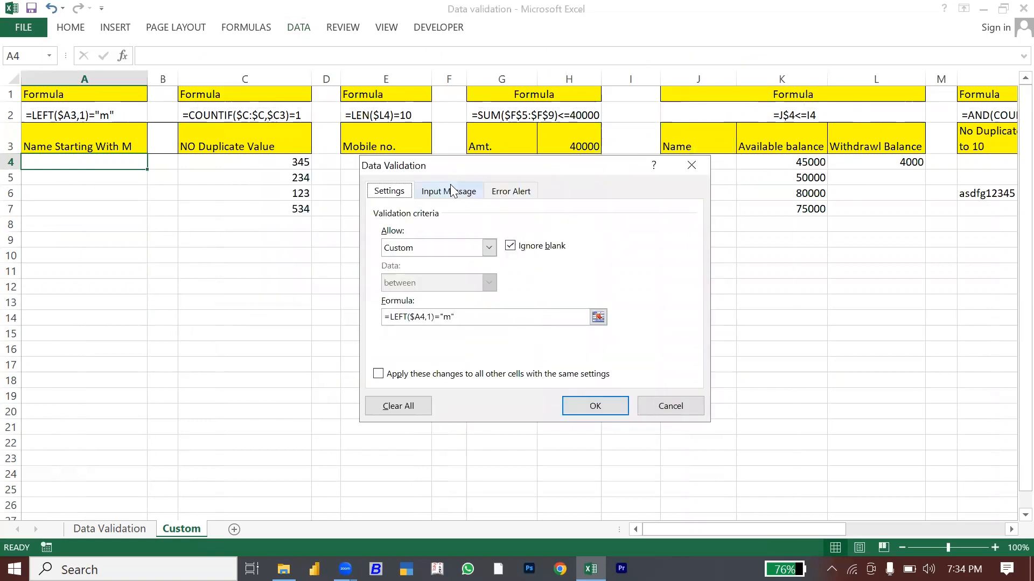
left_click(452, 191)
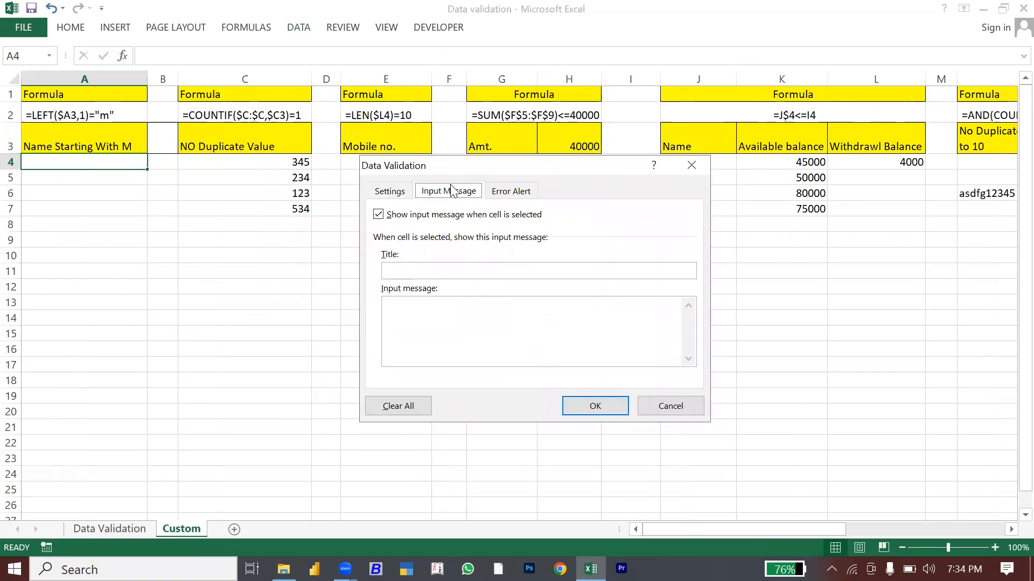
left_click(405, 272)
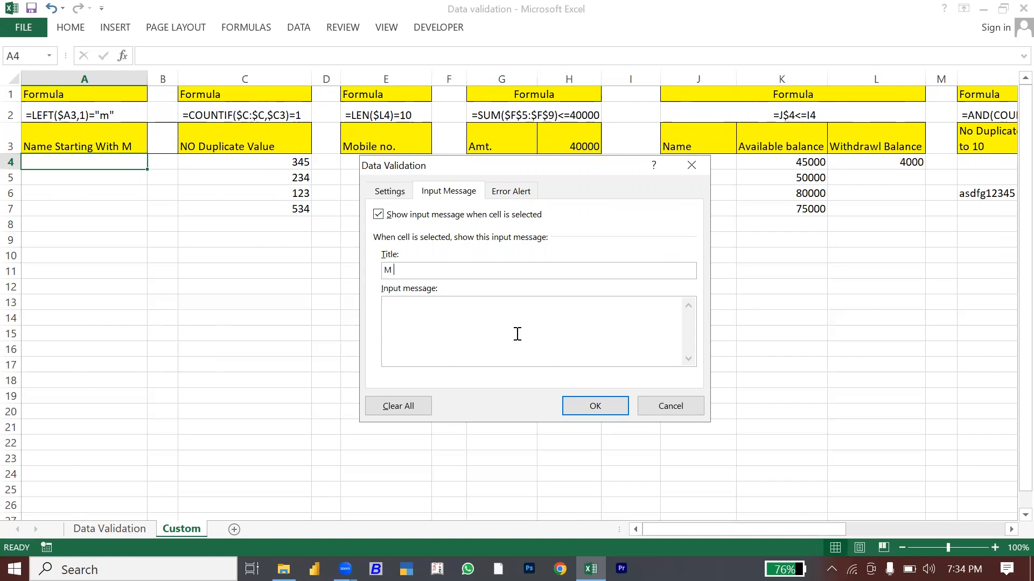
type("M text only")
left_click(440, 326)
type("t start with M only")
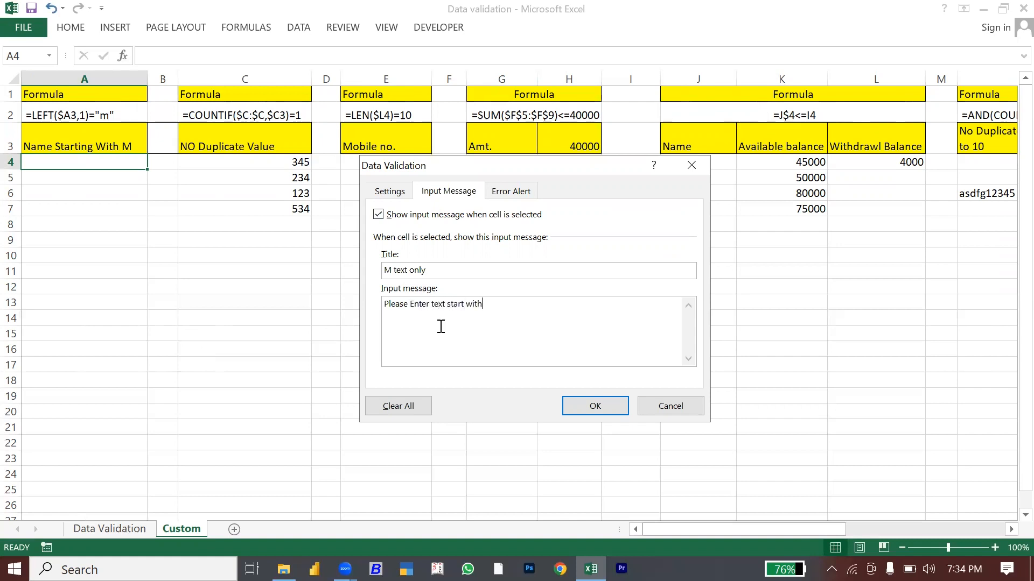
left_click(595, 407)
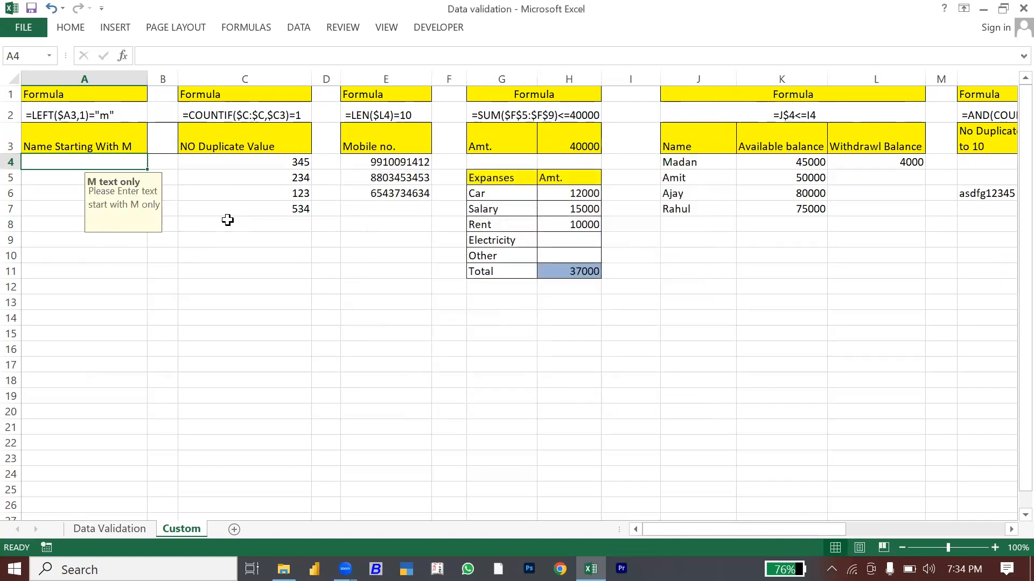
Step: Paste A4's validation rule only onto A4:A24
key("ctrl+c")
key("shift+Down")
key("shift+Down")
key("shift+Down")
key("shift+Down")
key("shift+Down")
key("shift+Down")
key("shift+Down")
key("shift+Down")
key("shift+Down")
key("shift+Down")
key("shift+Down")
key("shift+Down")
key("shift+Down")
key("shift+Down")
key("shift+Down")
key("shift+Down")
key("shift+Down")
key("shift+Down")
key("shift+Down")
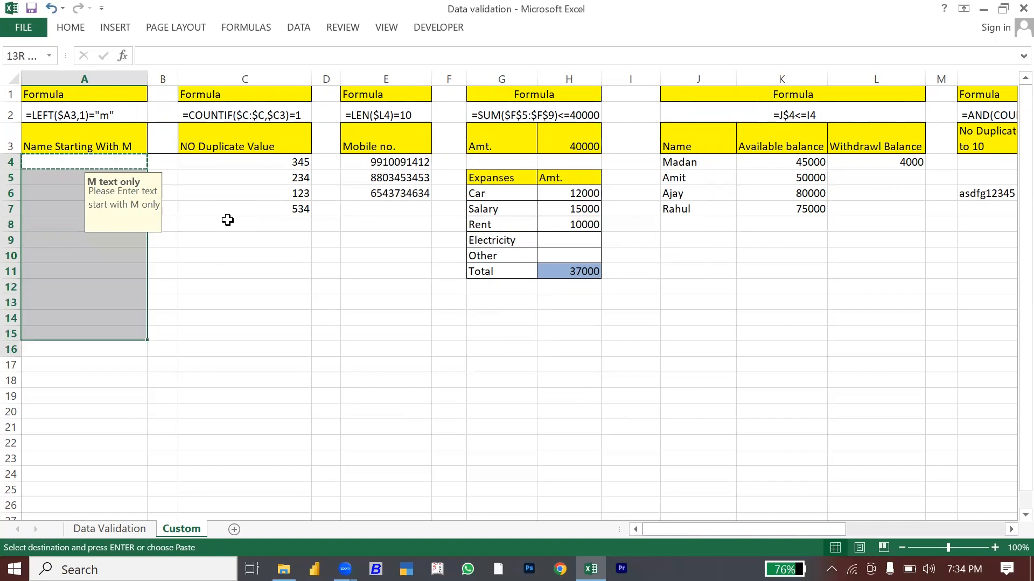
key("shift+Down")
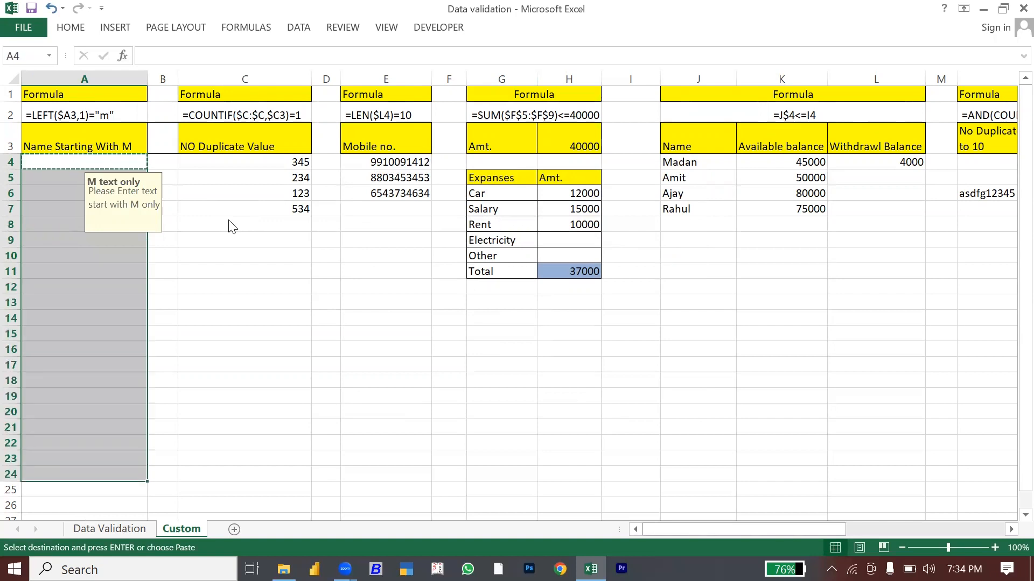
key("ctrl+alt+v")
key("Down")
key("Down")
key("Down")
key("Down")
key("Return")
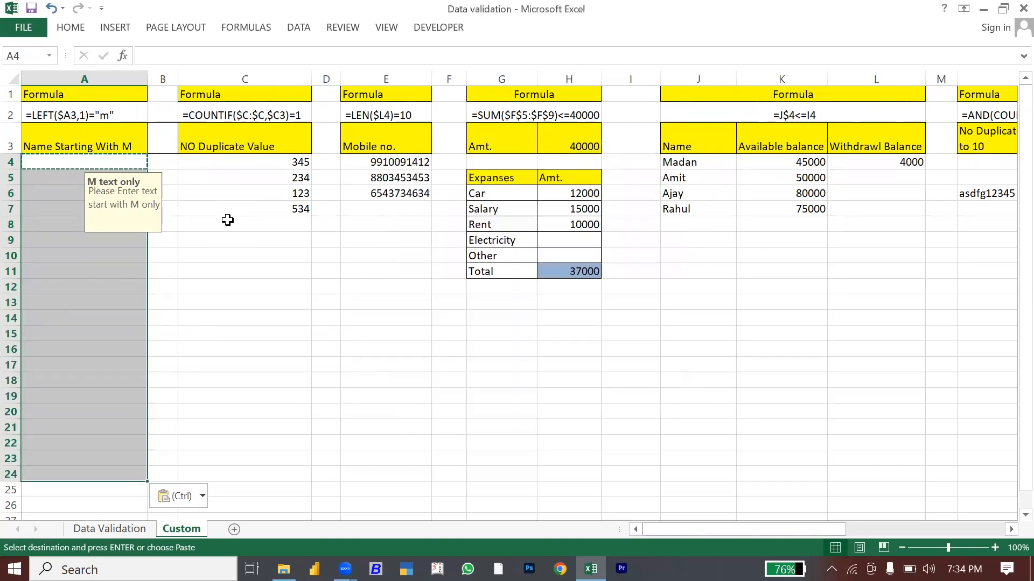
key("Escape")
key("Down")
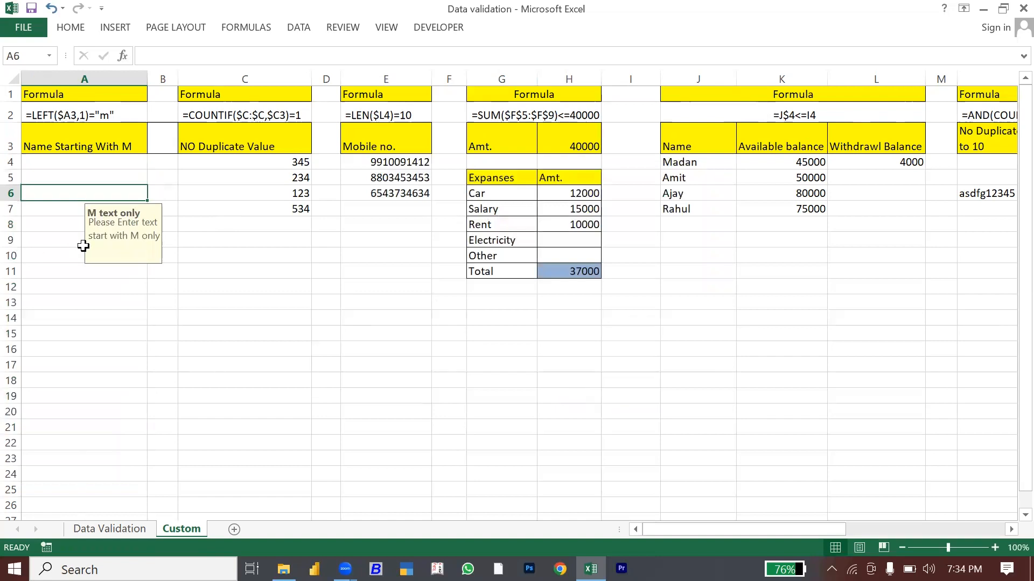
Step: Check the input message on A9 and A10, then enter mukesh in A4
left_click(81, 241)
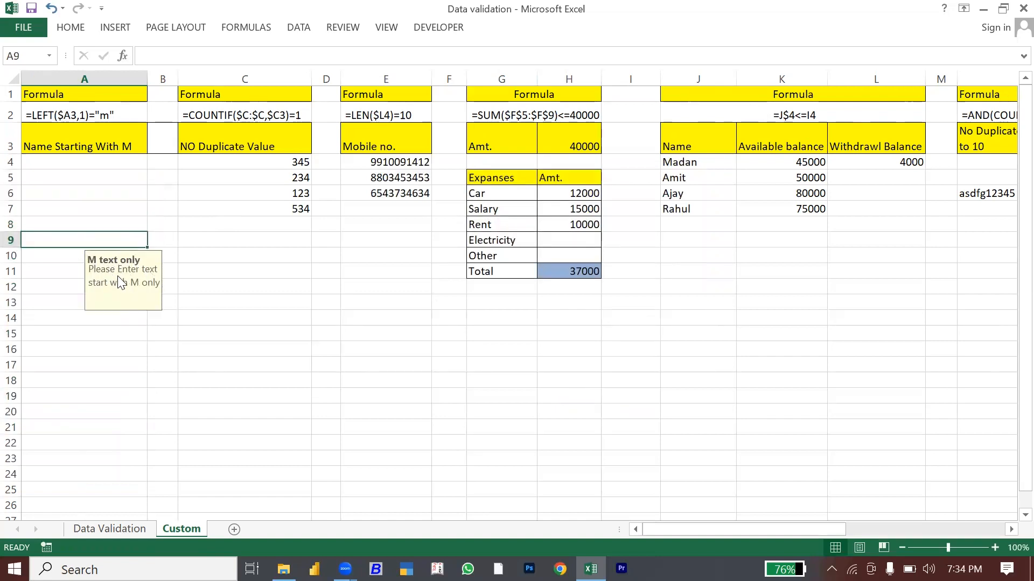
left_click(98, 167)
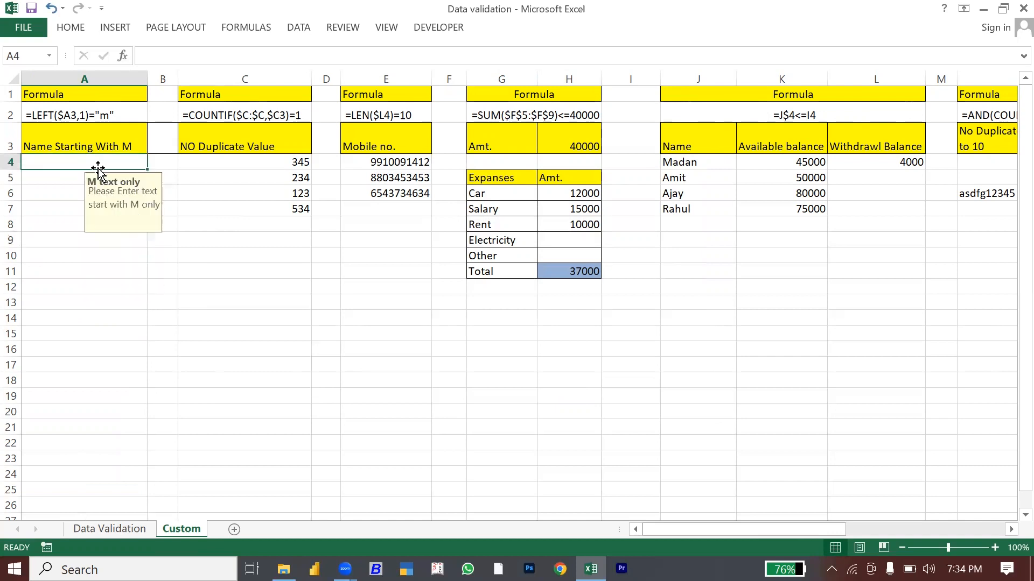
left_click(91, 257)
left_click(79, 168)
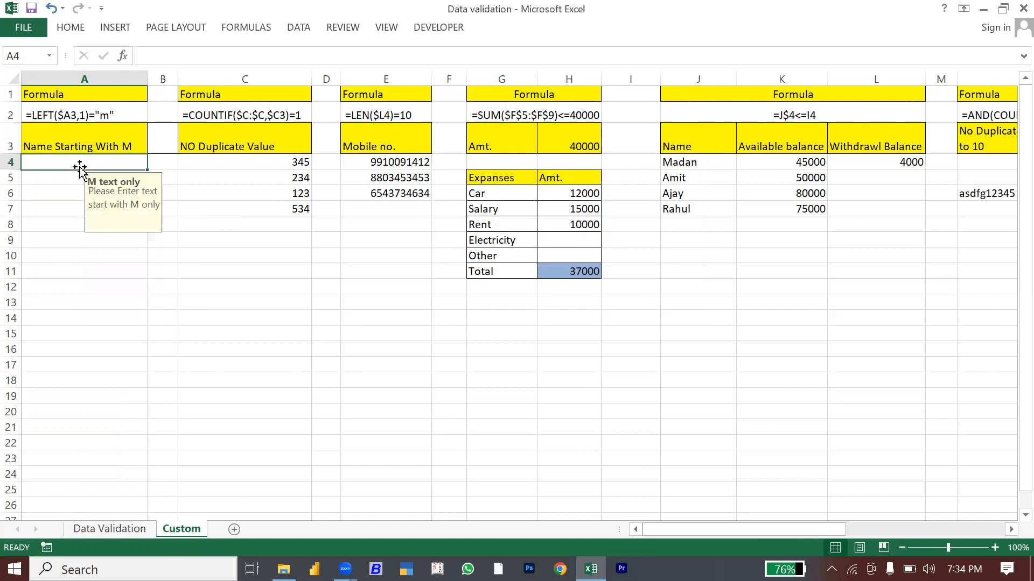
type("mukesh")
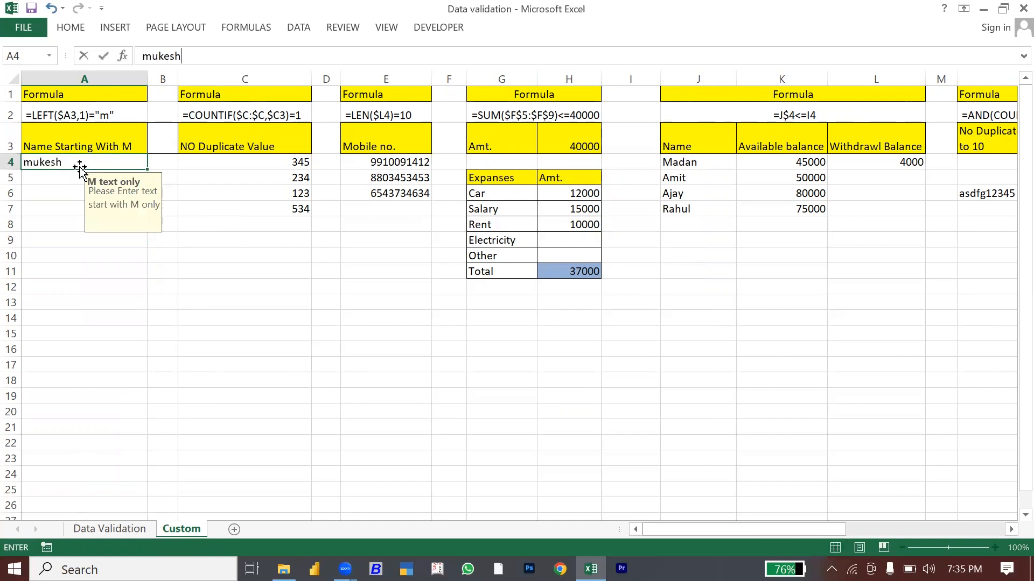
key("Return")
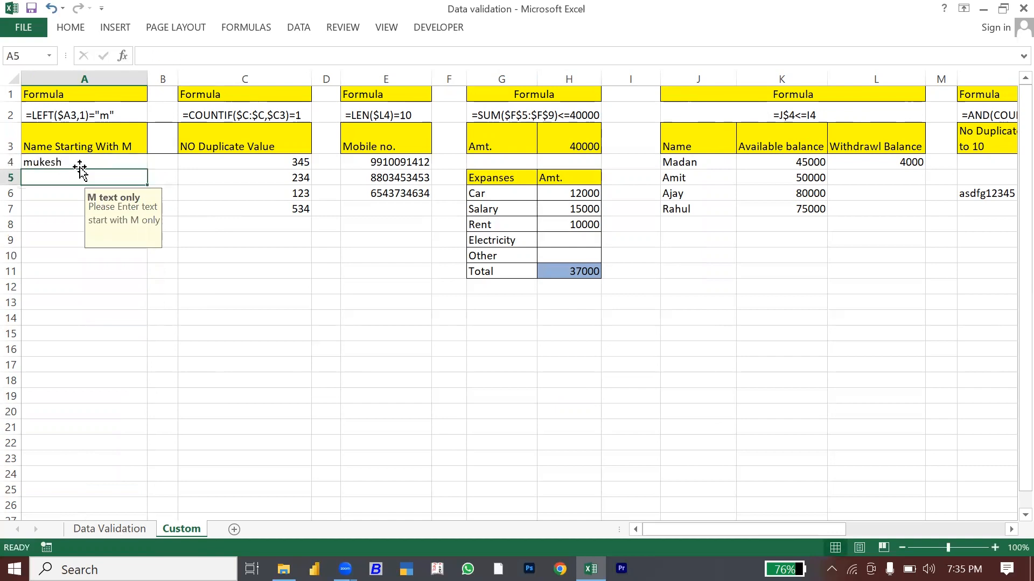
Step: Show pankaj rejected in A5, then clear the test name from A4
type("pankaj")
key("Return")
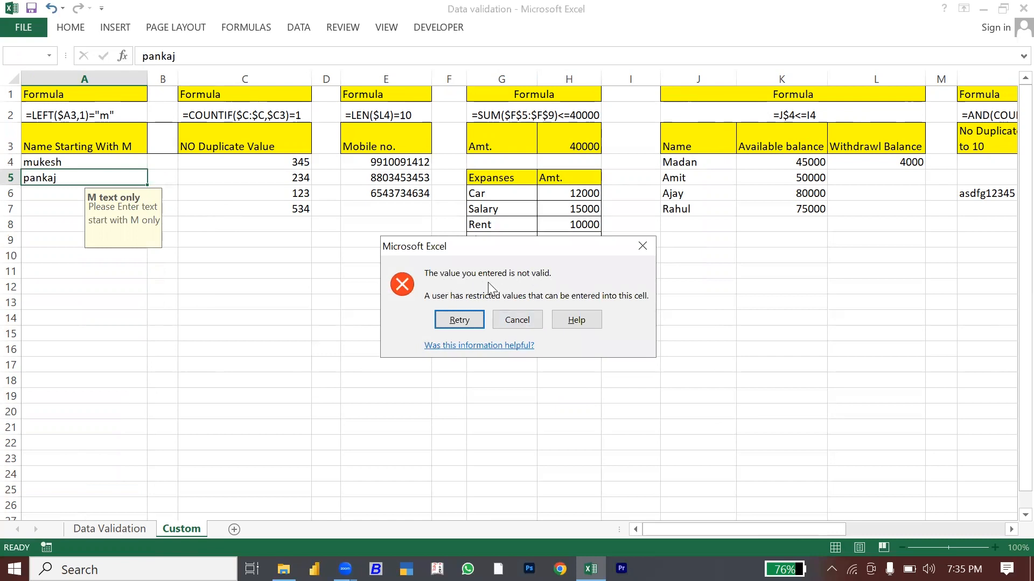
key("Escape")
key("Up")
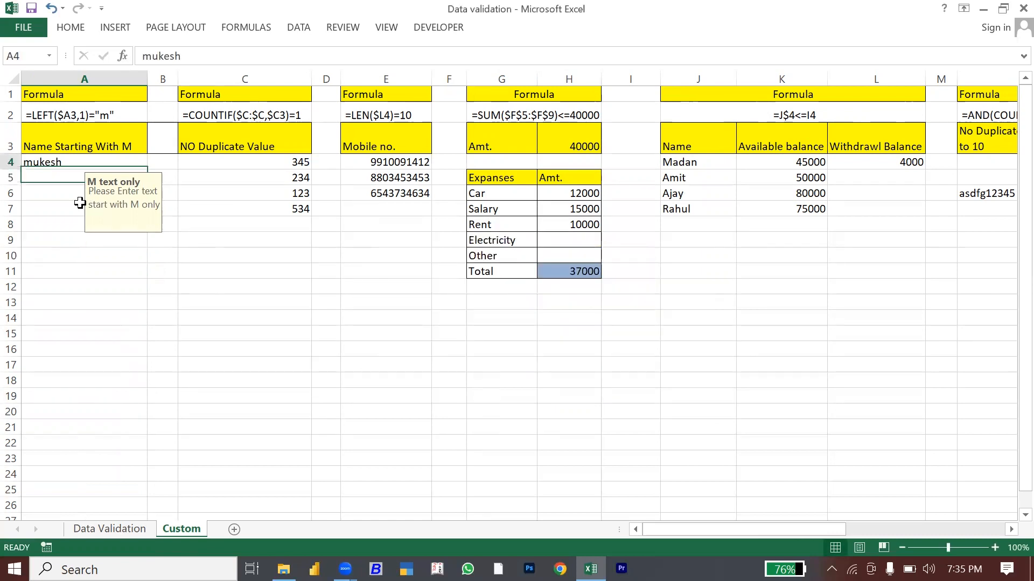
key("Delete")
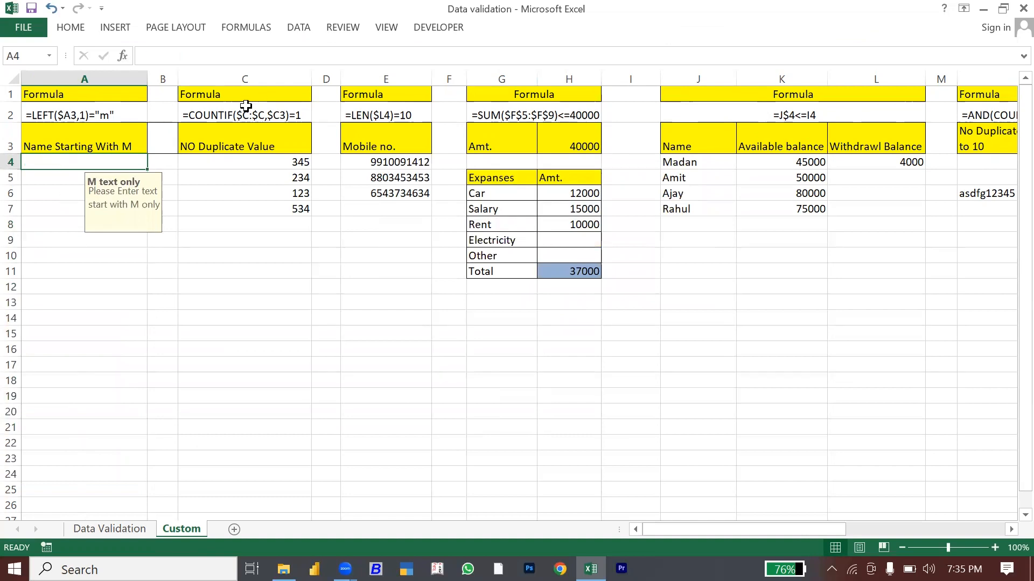
left_click(298, 27)
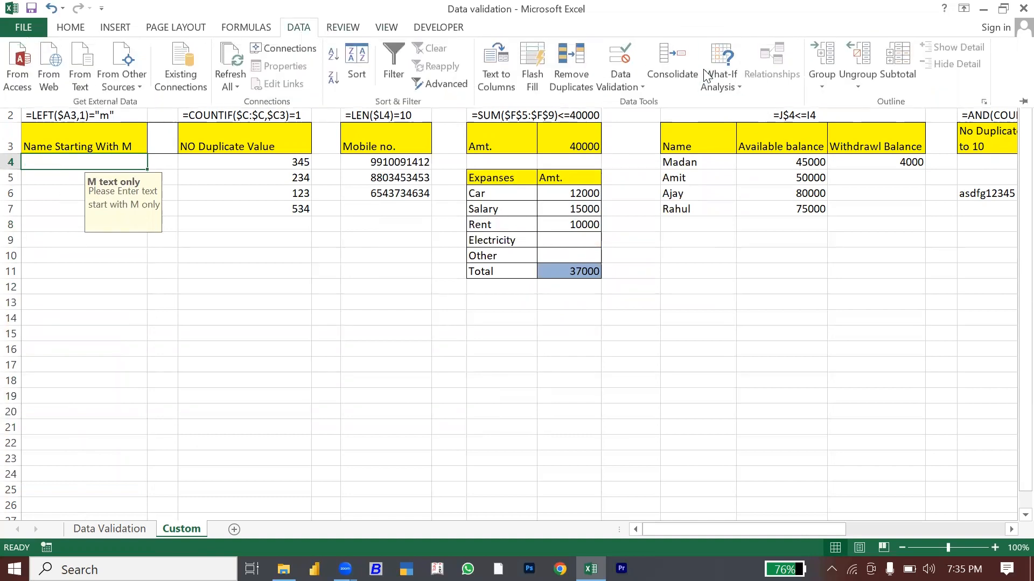
Step: Add a Stop error alert reading 'Please Enter correct value' to A4's M-only validation rule
left_click(635, 76)
left_click(678, 111)
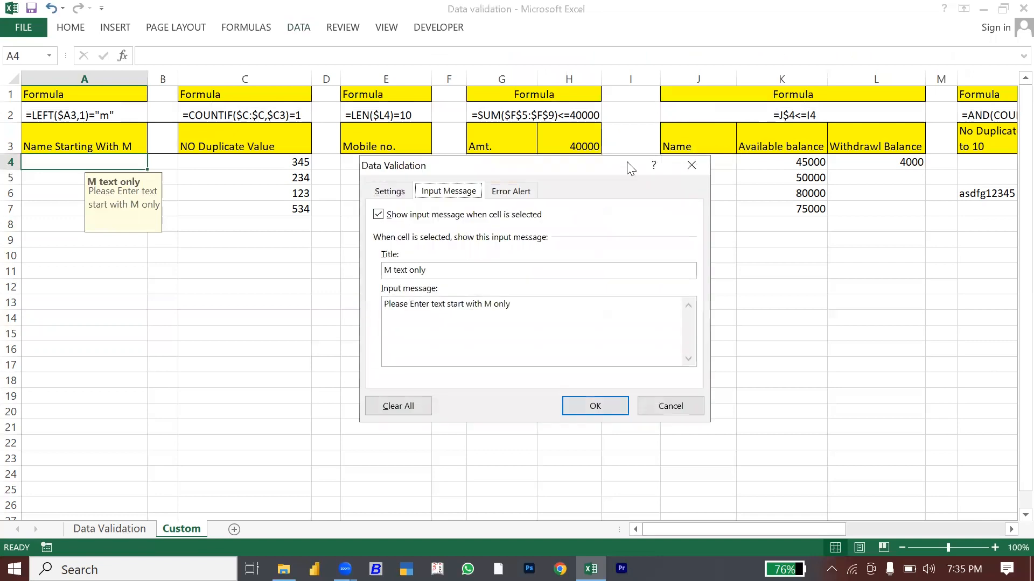
left_click(510, 197)
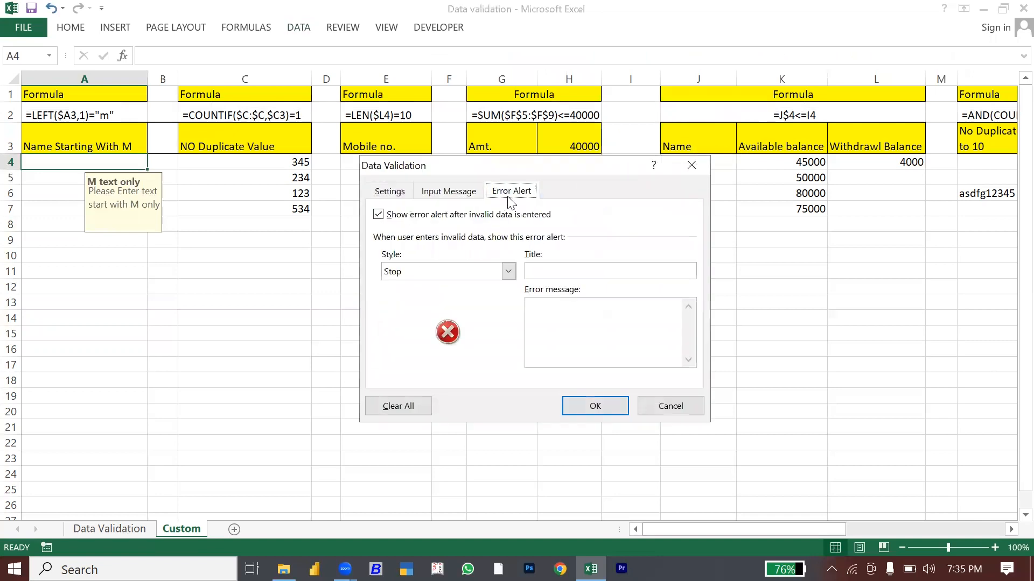
left_click(550, 324)
type("Please Enter correct value")
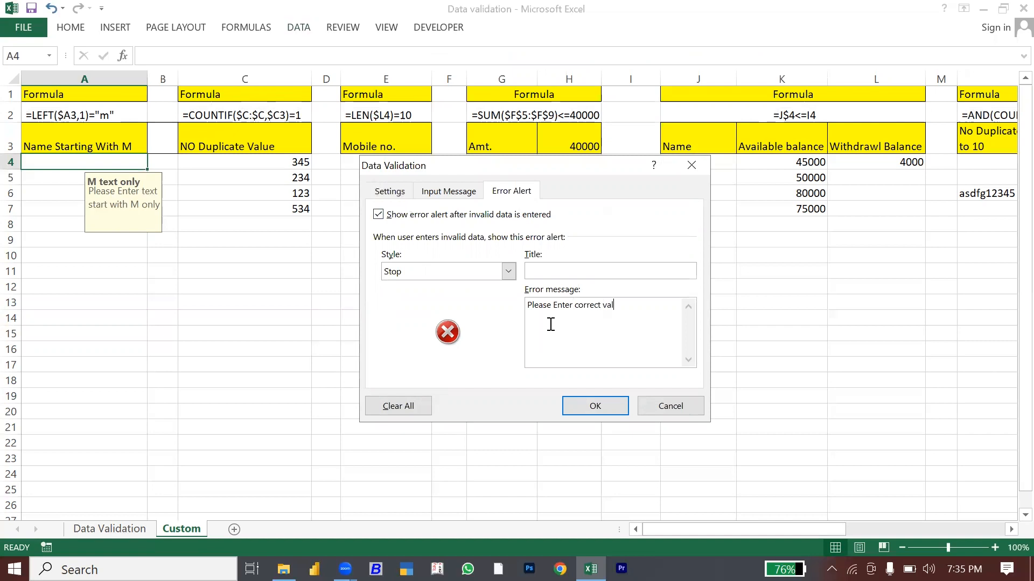
left_click(584, 407)
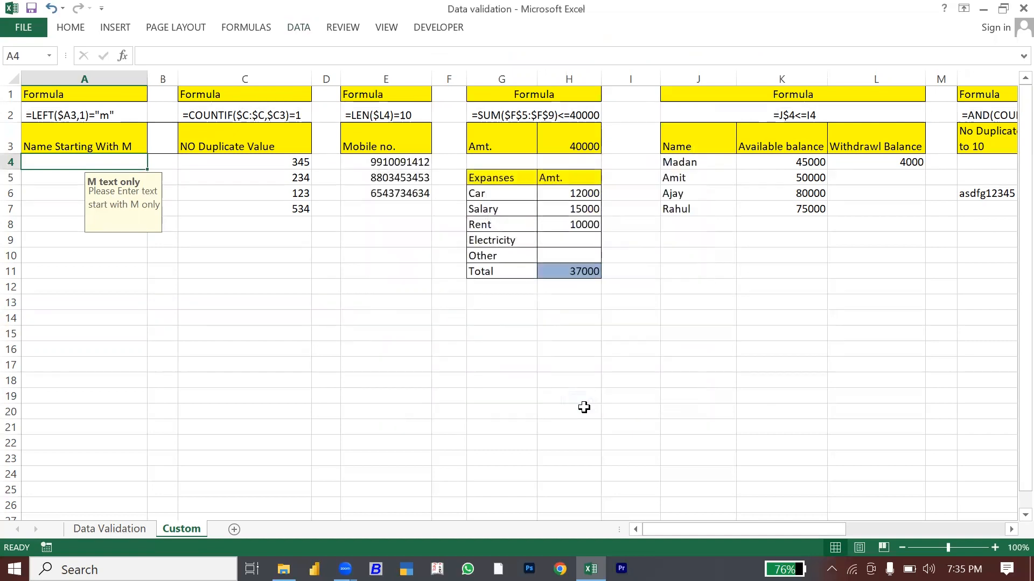
Step: Paste only A4's validation rule onto A4:A26 using Paste Special > Validation
key("ctrl+c")
key("shift+Down")
key("shift+Down")
key("shift+Down")
key("shift+Down")
key("shift+Down")
key("shift+Down")
key("shift+Down")
key("shift+Down")
key("shift+Down")
key("shift+Down")
key("shift+Down")
key("shift+Down")
key("shift+Down")
key("shift+Down")
key("shift+Down")
key("shift+Down")
key("shift+Down")
key("shift+Down")
key("shift+Down")
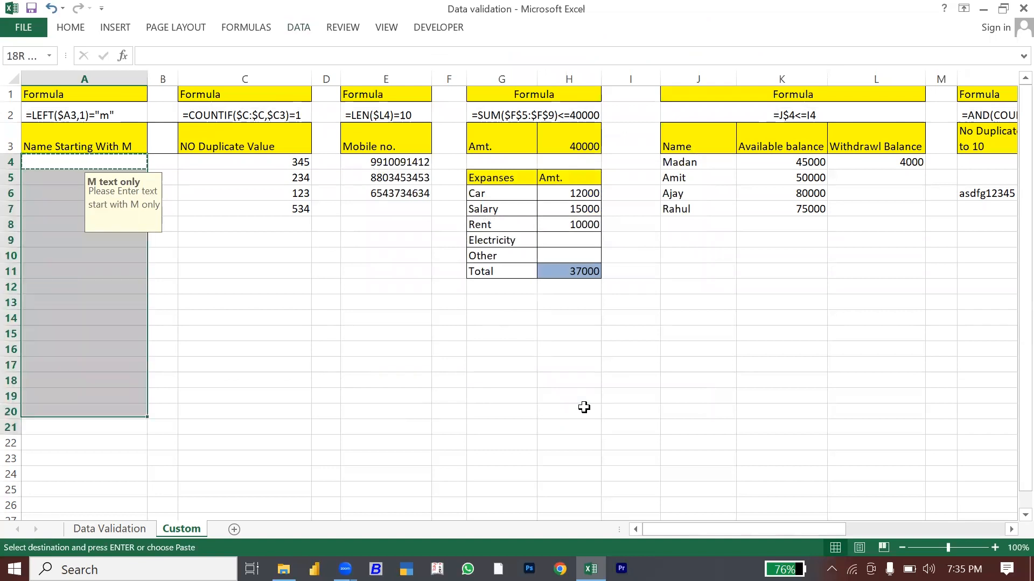
key("shift+Down")
key("shift+Down")
key("shift+Down")
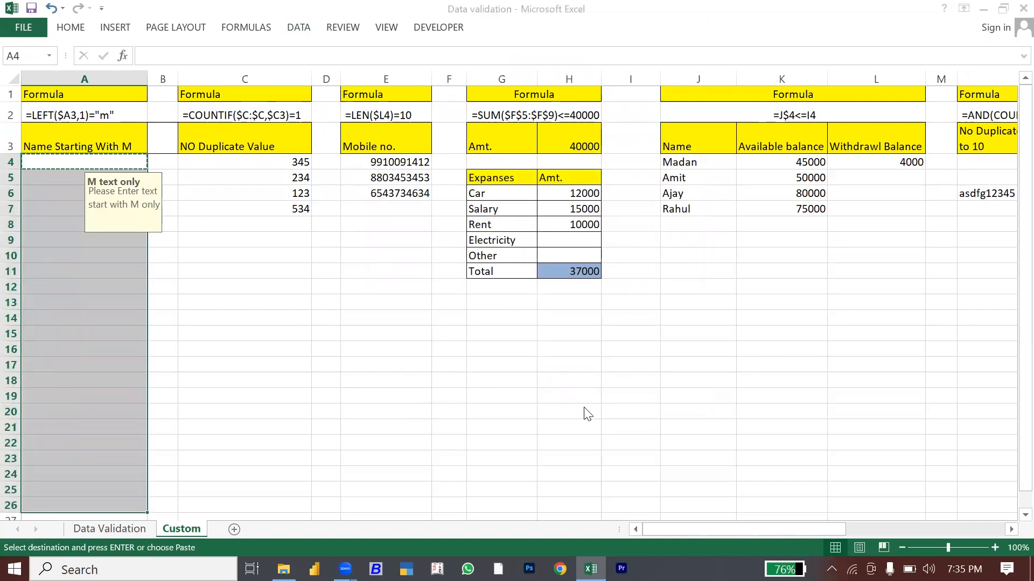
key("ctrl+alt+v")
key("Down")
key("Down")
key("Down")
key("Down")
key("Down")
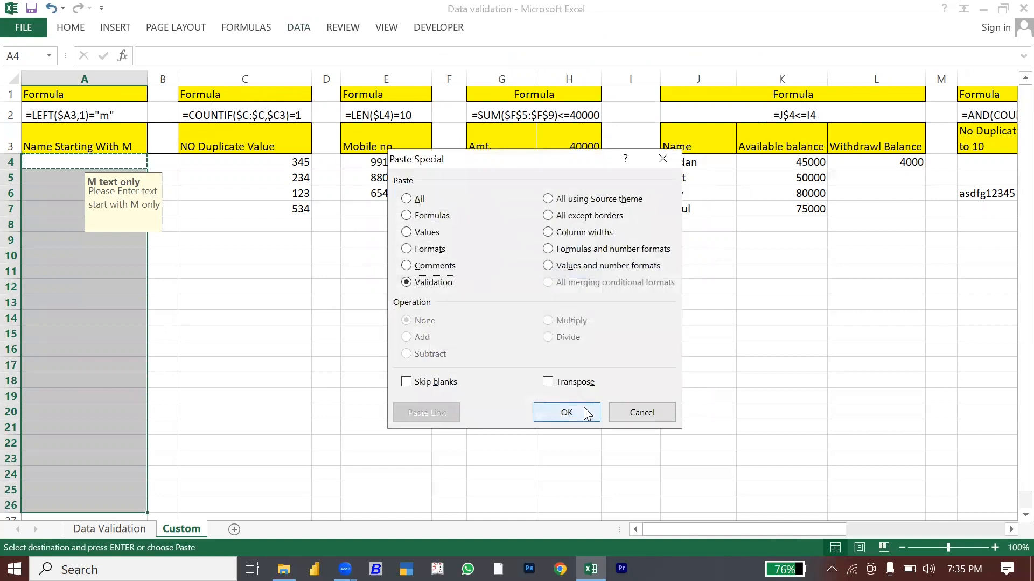
left_click(586, 410)
key("Escape")
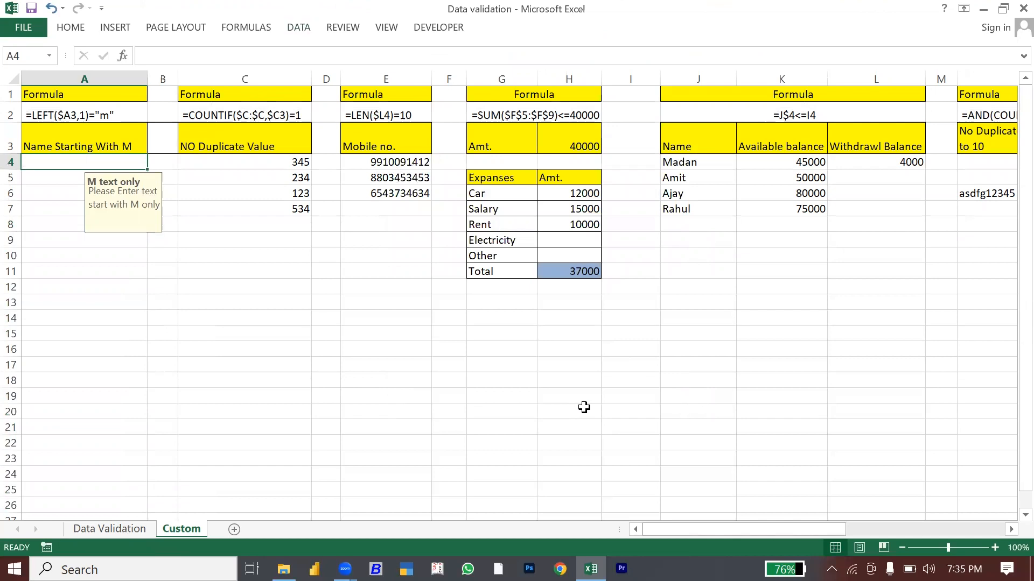
Step: Test the rule: an M-starting name is accepted, and a non-M name in A5 is rejected and cancelled
type("manoj")
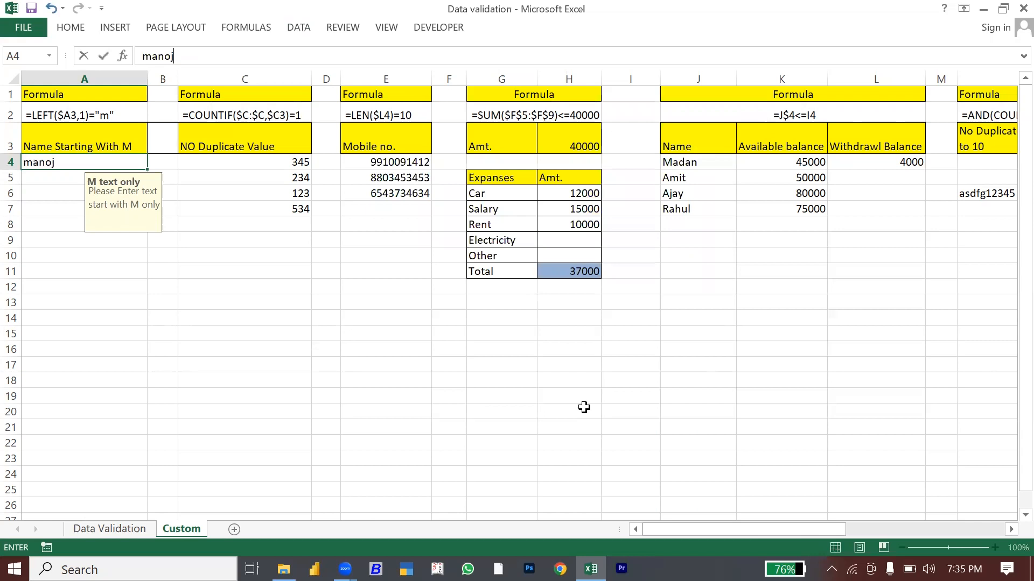
key("Return")
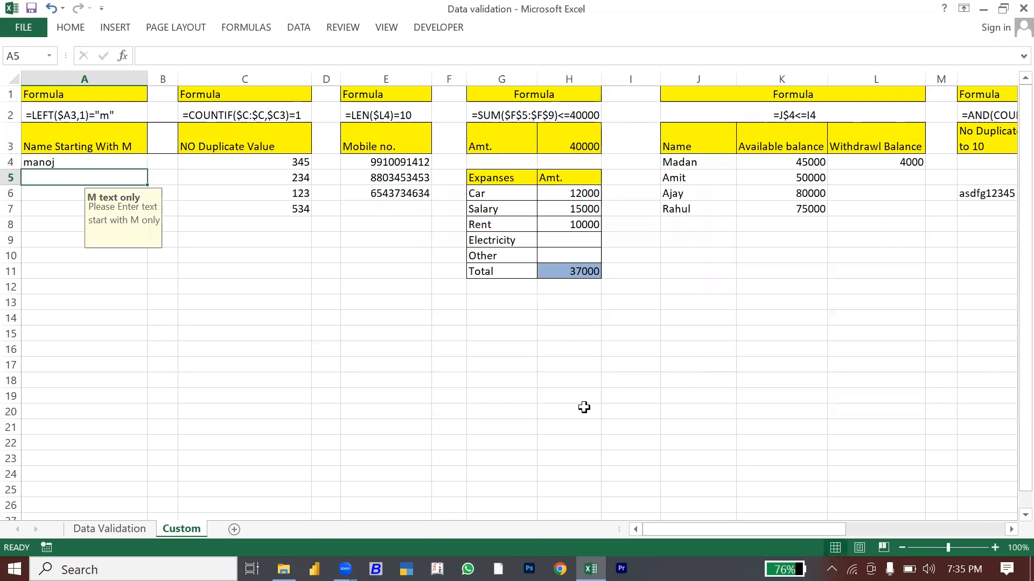
type("suraj")
key("Return")
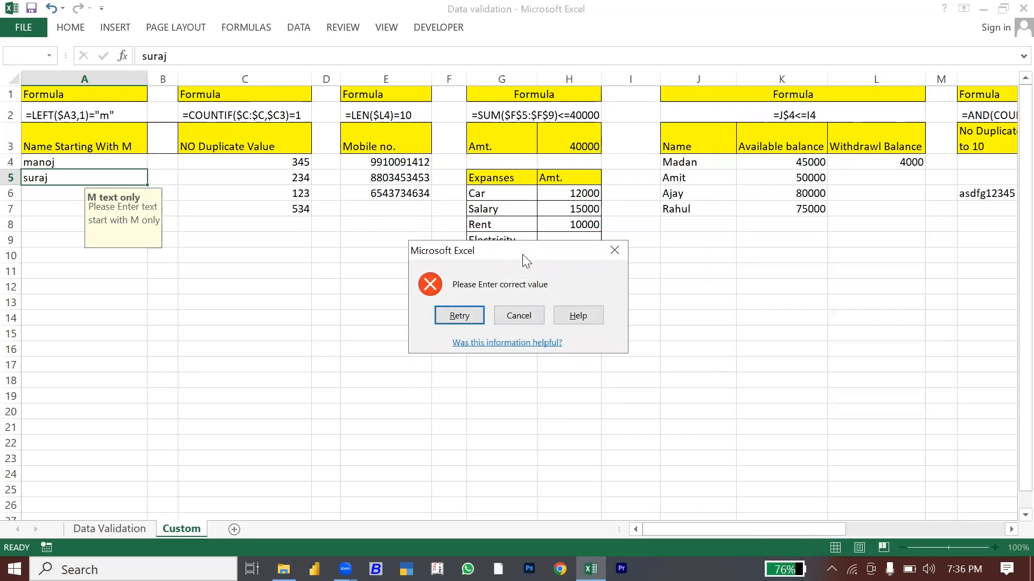
left_click(512, 314)
left_click(371, 315)
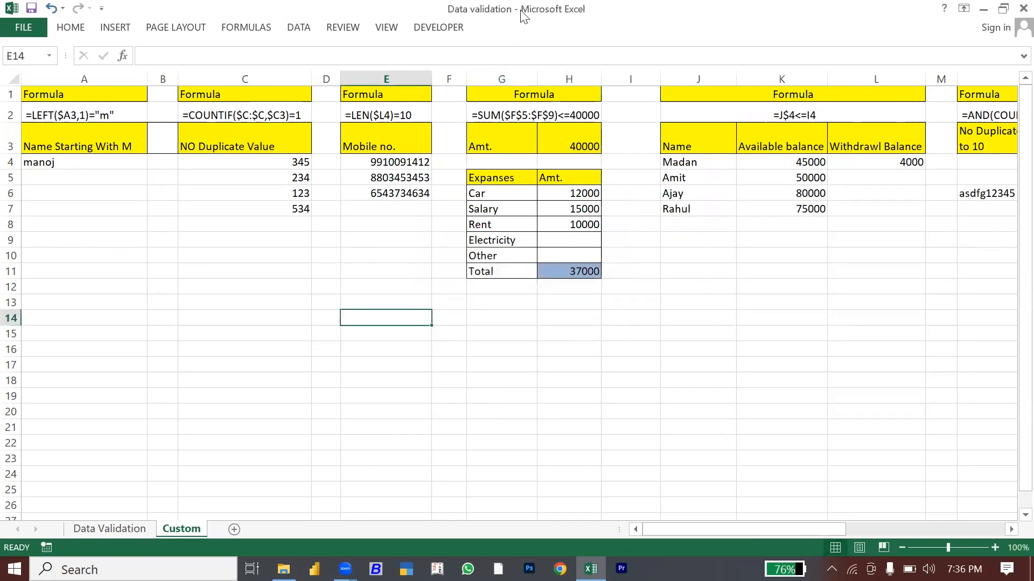
left_click(607, 333)
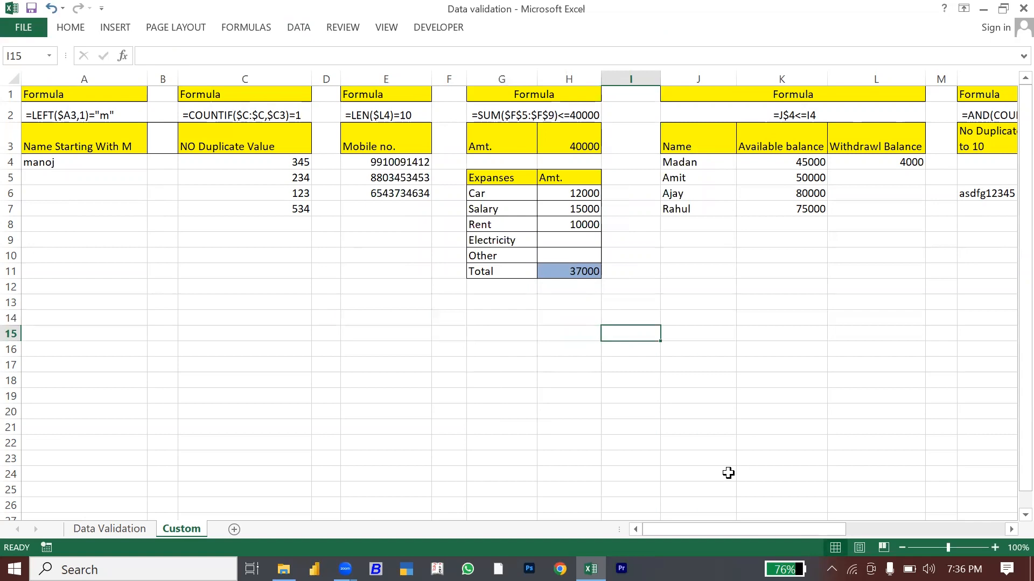